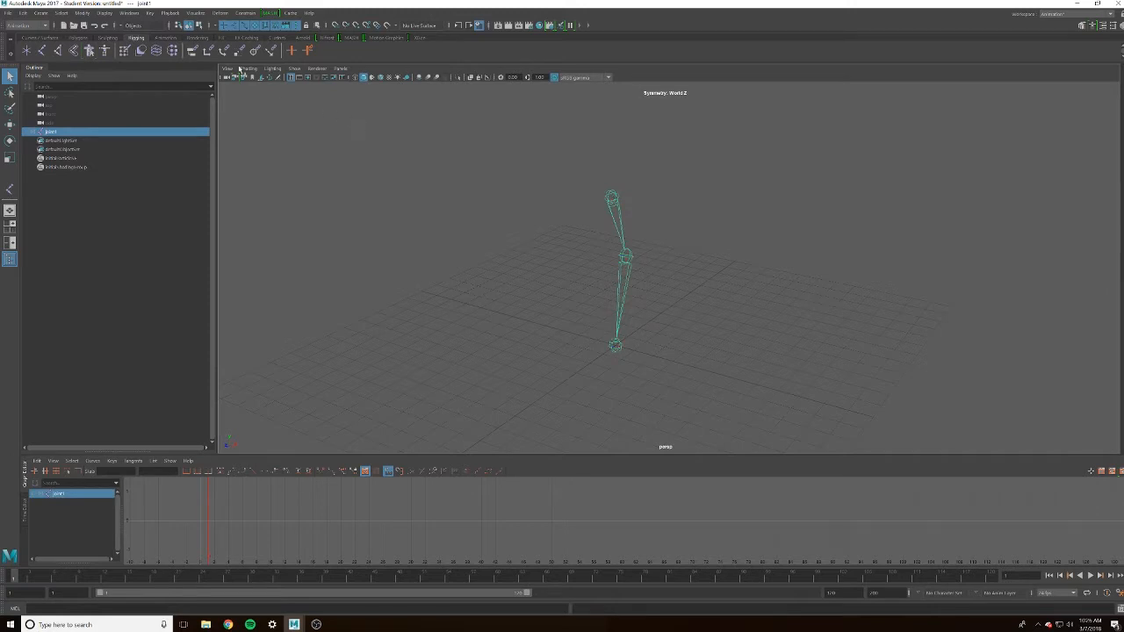
# Switch to the Rigging menu set and open the Orient Joint options
pyautogui.click(39, 26)
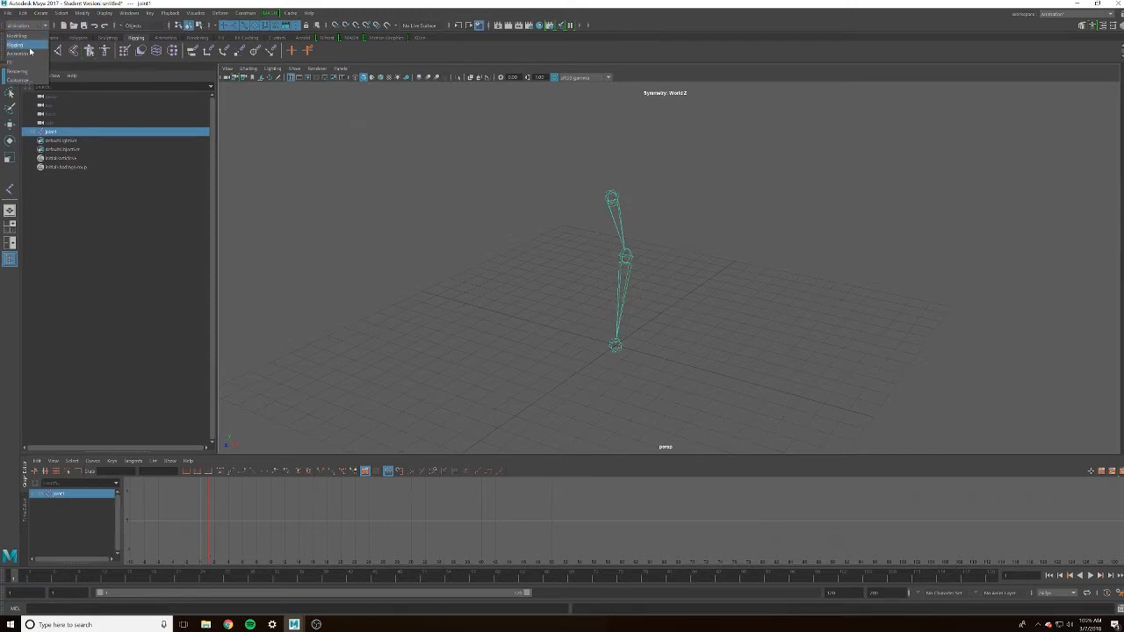
pyautogui.click(31, 49)
pyautogui.click(155, 12)
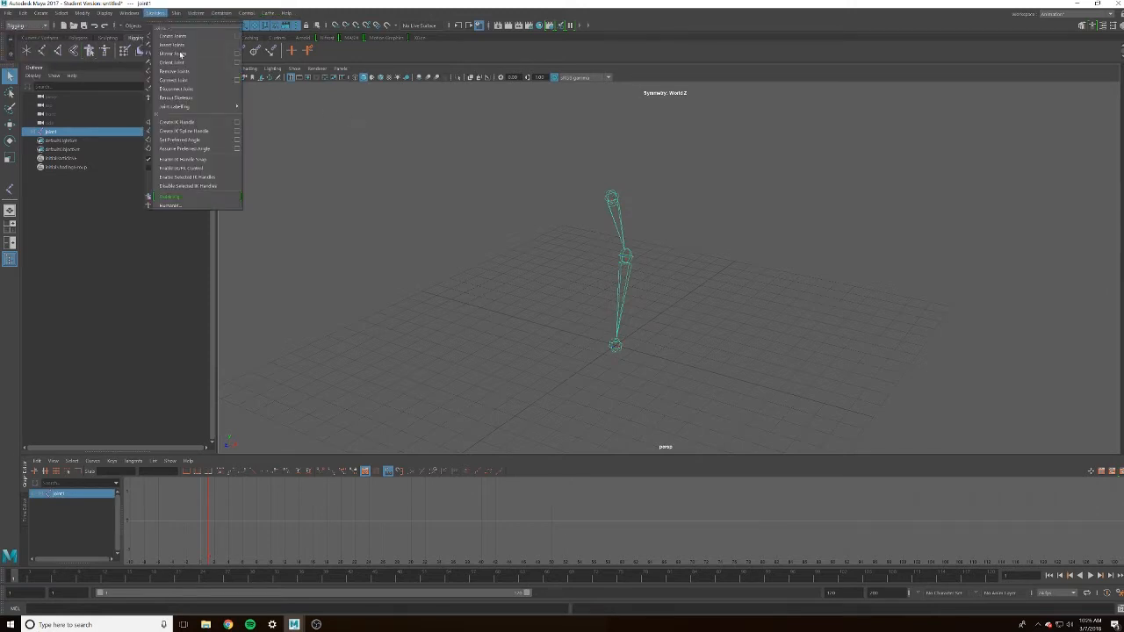
pyautogui.click(236, 63)
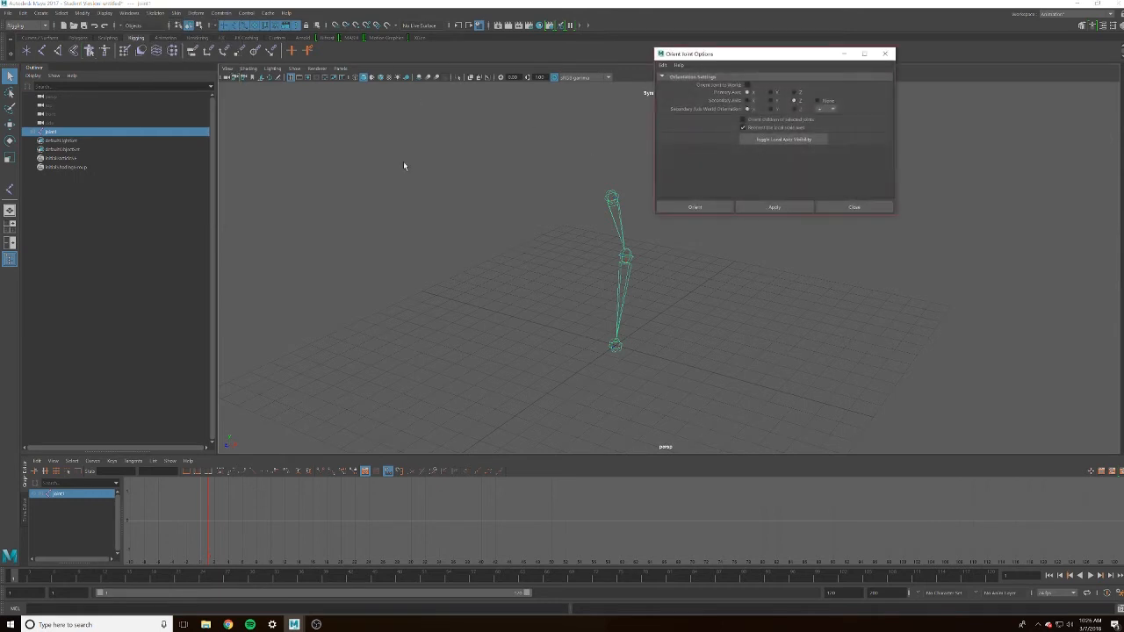
# Select all three joints in the hierarchy and toggle on their local axis visibility
pyautogui.click(33, 131)
pyautogui.keyDown('shift'); pyautogui.click(62, 148); pyautogui.keyUp('shift')
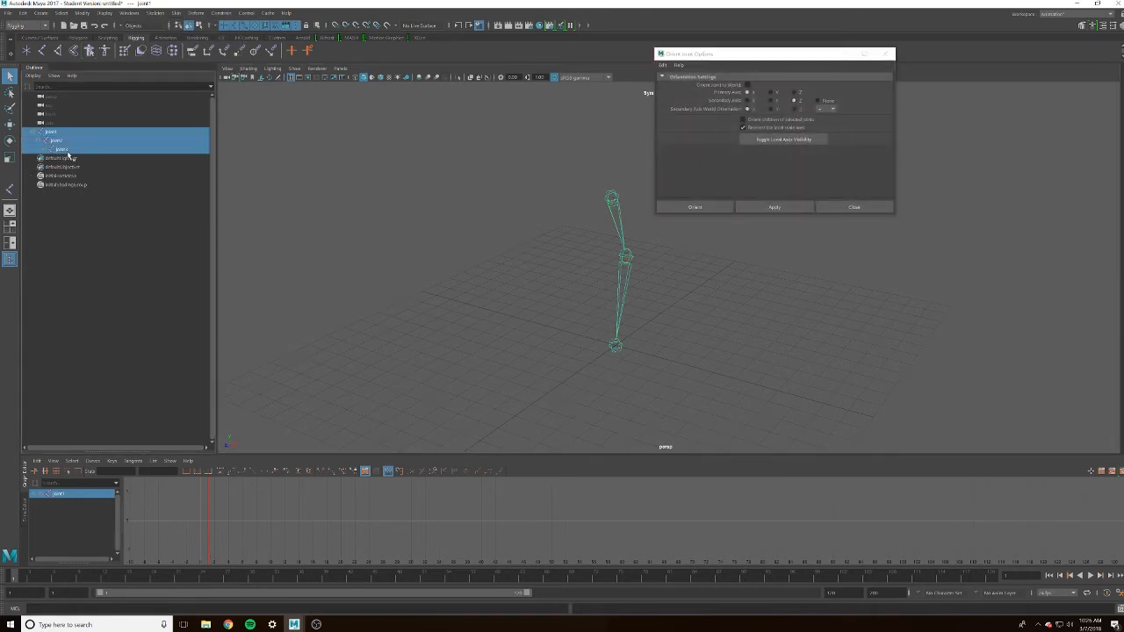
pyautogui.click(785, 141)
pyautogui.keyDown('alt'); pyautogui.moveTo(632, 226); pyautogui.dragTo(482, 292); pyautogui.keyUp('alt')
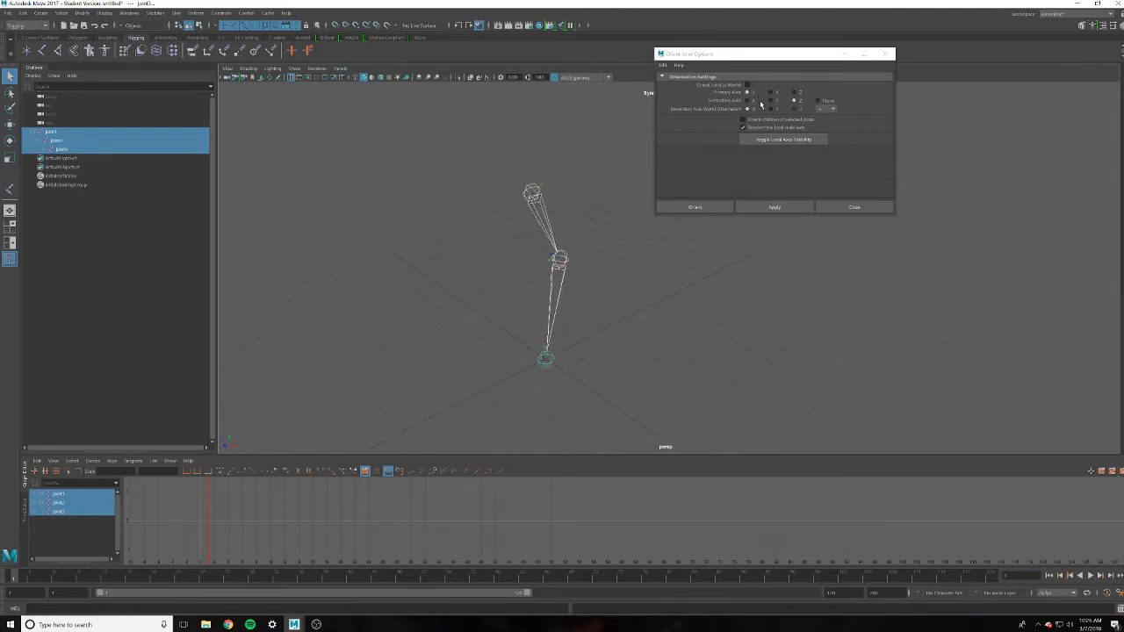
# Change the sign of the Secondary Axis World Orientation and reorient the three selected joints
pyautogui.click(825, 110)
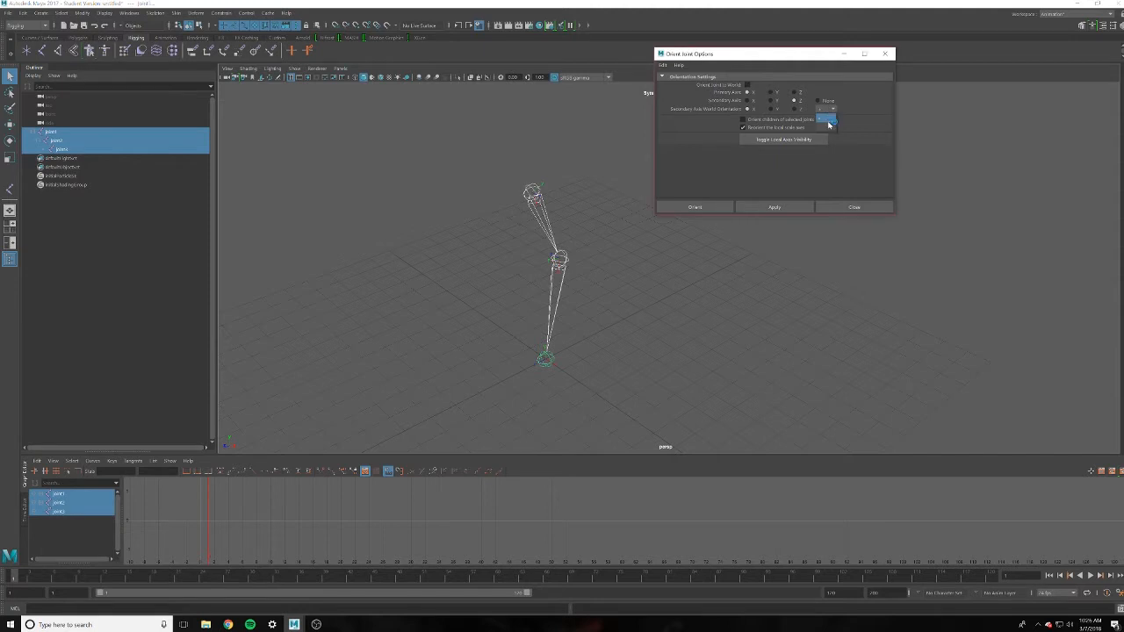
pyautogui.click(830, 126)
pyautogui.click(768, 208)
# Select the middle joint, show its attributes and activate the Rotate tool
pyautogui.click(562, 275)
pyautogui.click(557, 266)
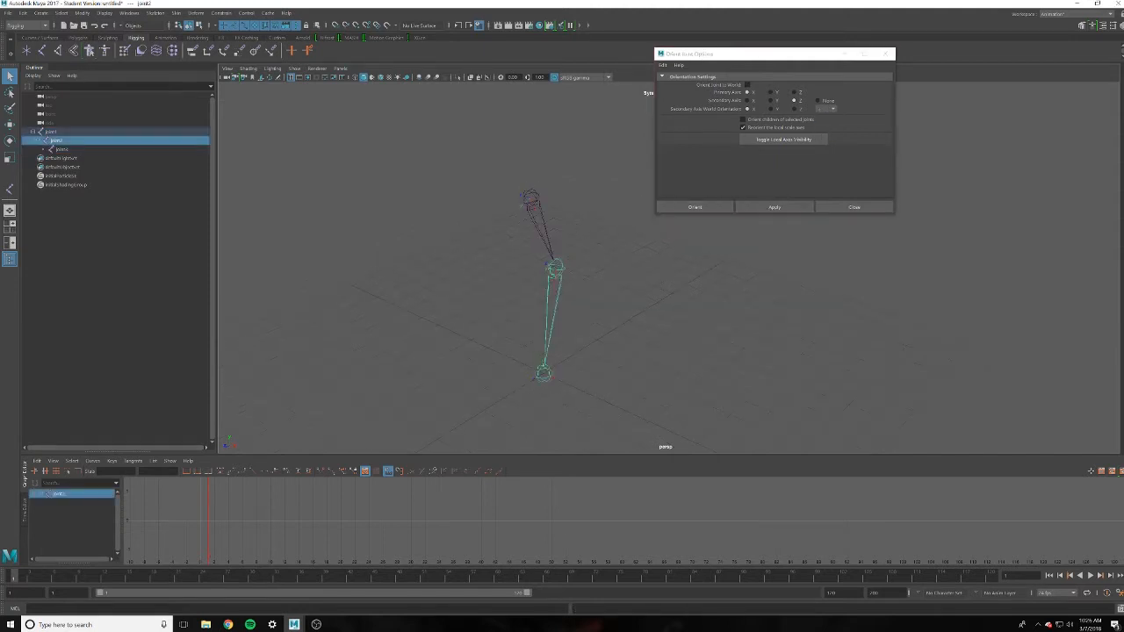
pyautogui.hotkey('ctrl', 'a')
pyautogui.press('e')
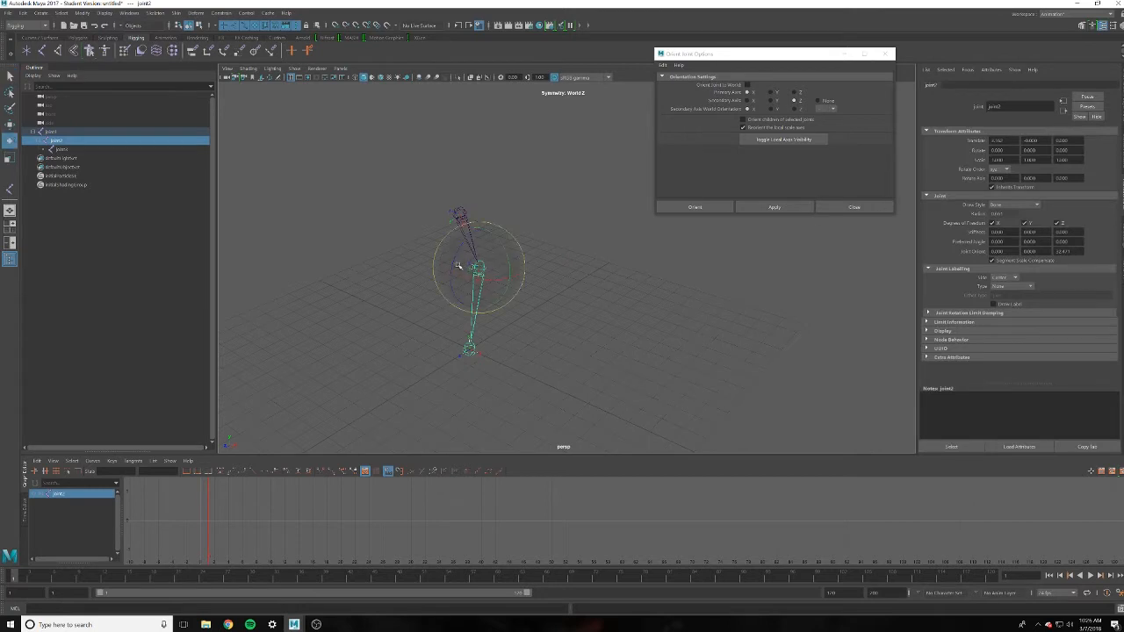
# Examine the rotation axes of the top and middle joints
pyautogui.moveTo(457, 266); pyautogui.dragTo(434, 351)
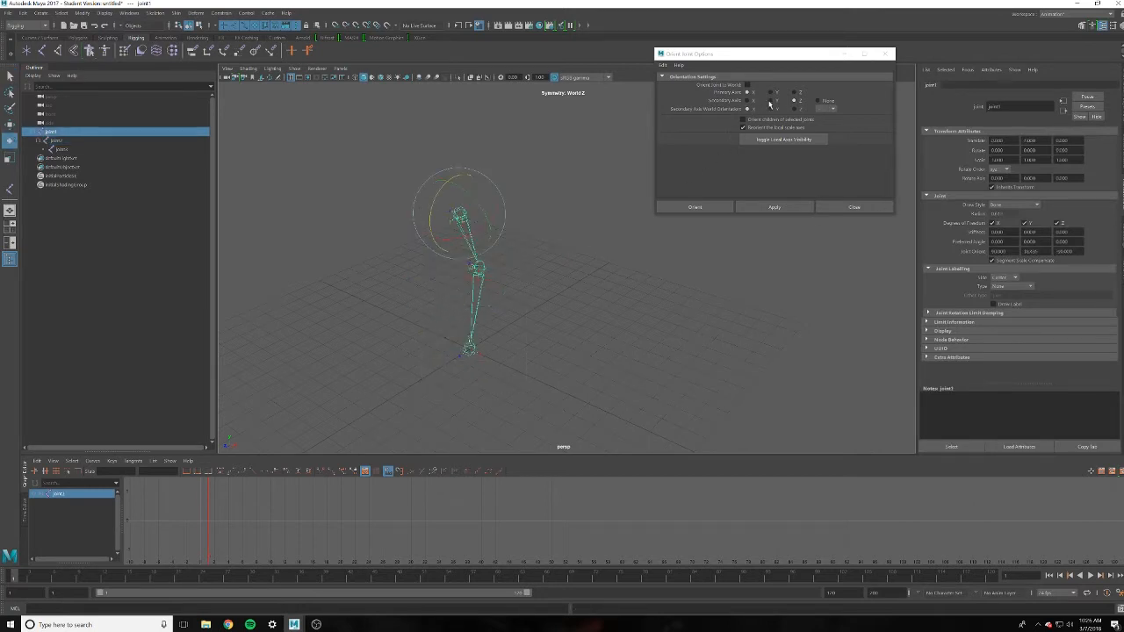
pyautogui.keyDown('alt'); pyautogui.moveTo(497, 236); pyautogui.dragTo(501, 202, button='middle'); pyautogui.keyUp('alt')
pyautogui.keyDown('alt'); pyautogui.moveTo(502, 202); pyautogui.dragTo(536, 231, button='right'); pyautogui.keyUp('alt')
pyautogui.click(483, 244)
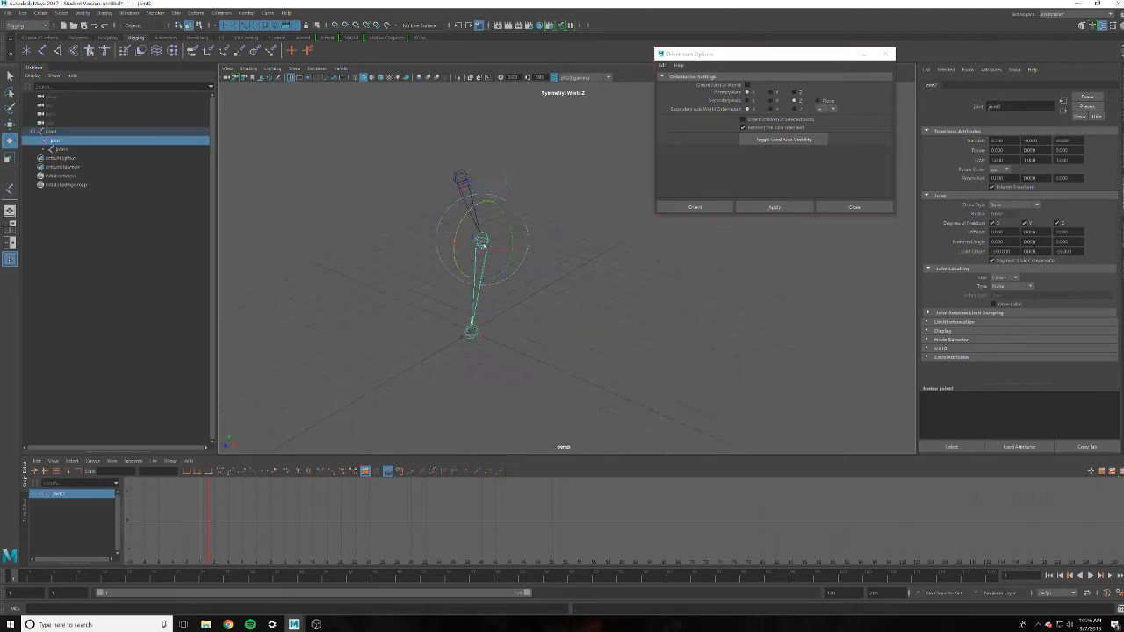
pyautogui.keyDown('alt'); pyautogui.moveTo(515, 251); pyautogui.dragTo(547, 212); pyautogui.keyUp('alt')
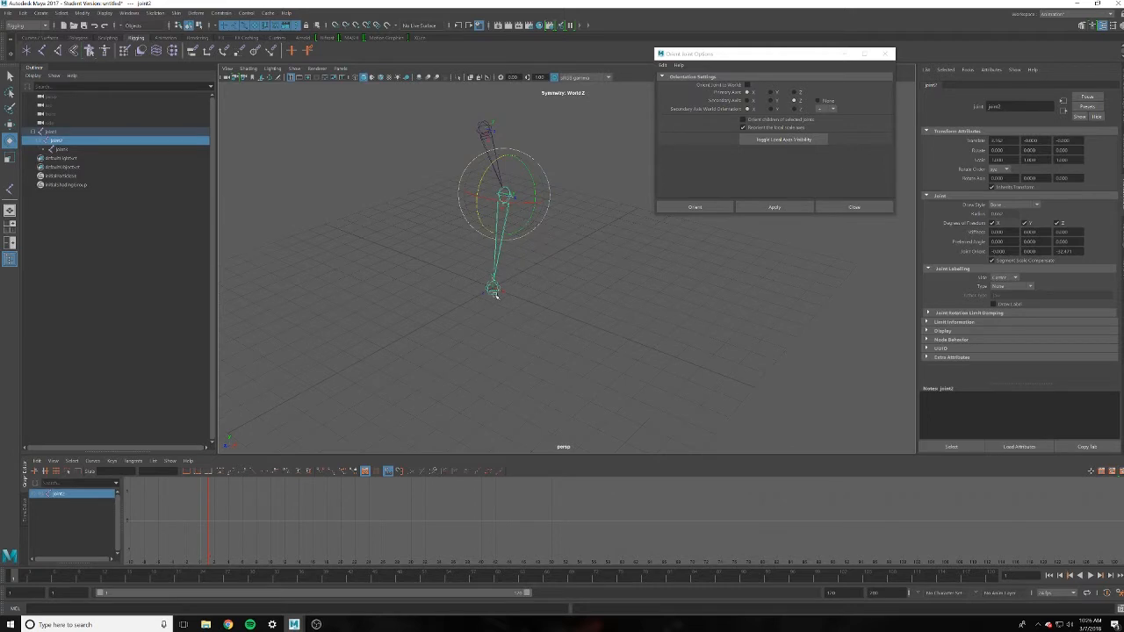
# Zero out the Joint Orient values of the chain's end joint and close the Orient Joint options
pyautogui.click(493, 291)
pyautogui.write('0')
pyautogui.press('Tab')
pyautogui.write('0')
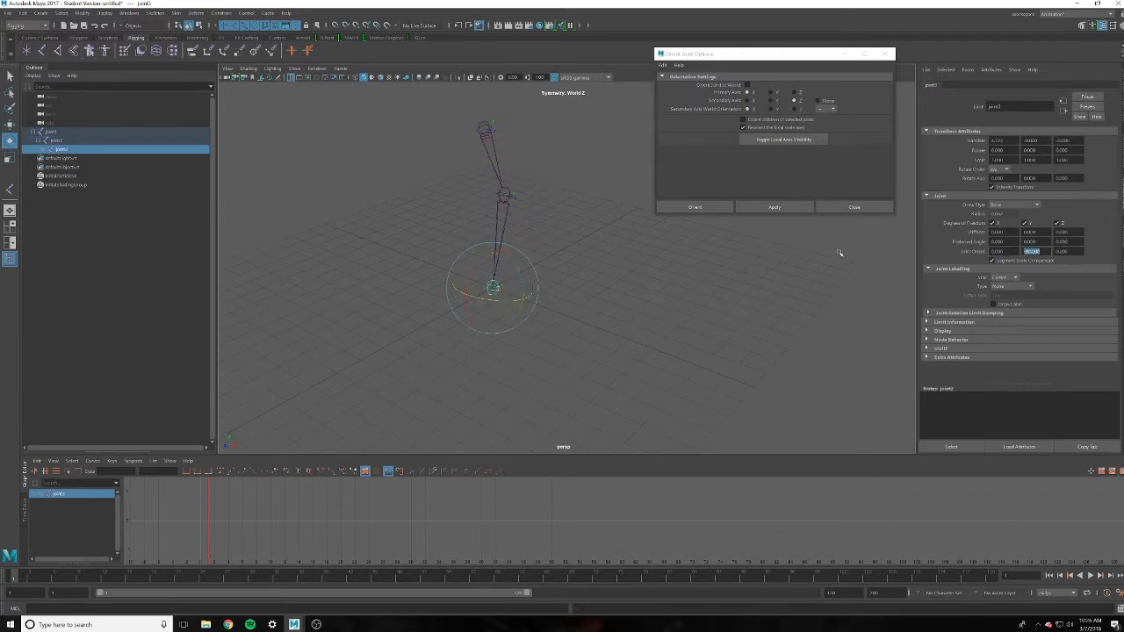
pyautogui.press('Tab')
pyautogui.keyDown('alt'); pyautogui.moveTo(551, 207); pyautogui.dragTo(527, 203); pyautogui.keyUp('alt')
pyautogui.click(856, 207)
# Rename the three joints from the root down as FK_1, FK_2 and FK_3
pyautogui.click(50, 132)
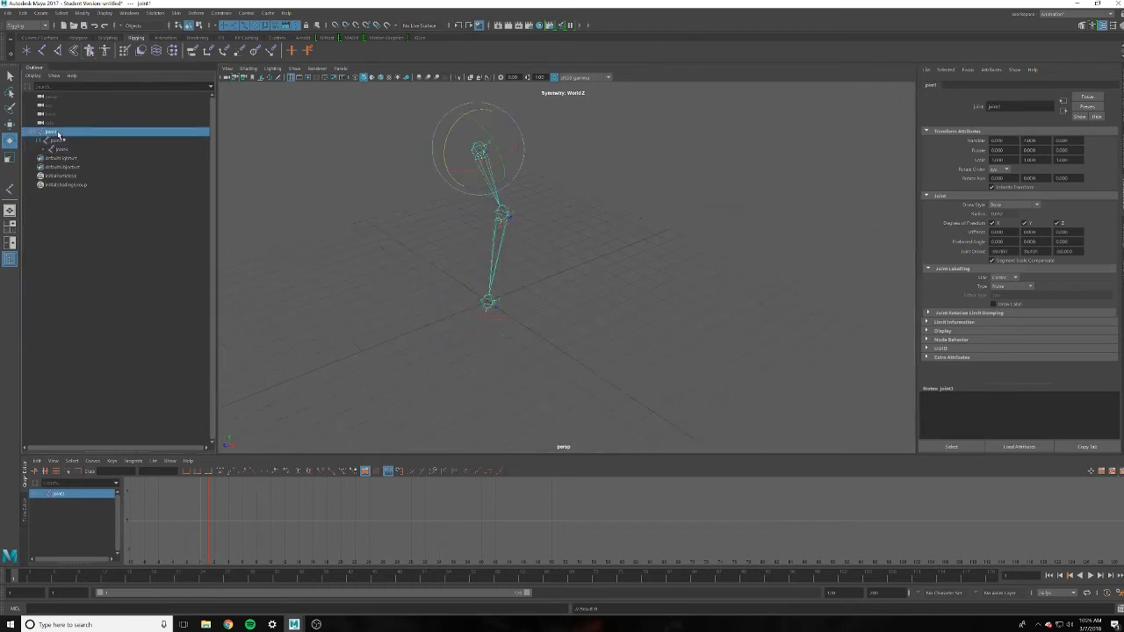
pyautogui.doubleClick(58, 132)
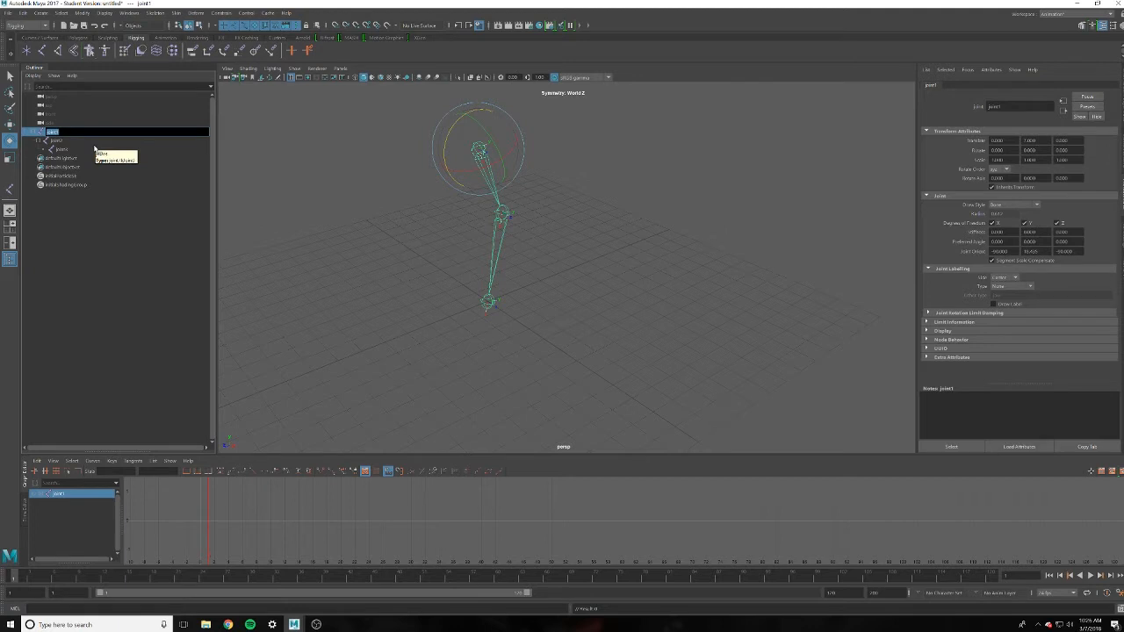
pyautogui.write('FK_1')
pyautogui.doubleClick(104, 142)
pyautogui.write('FK_2')
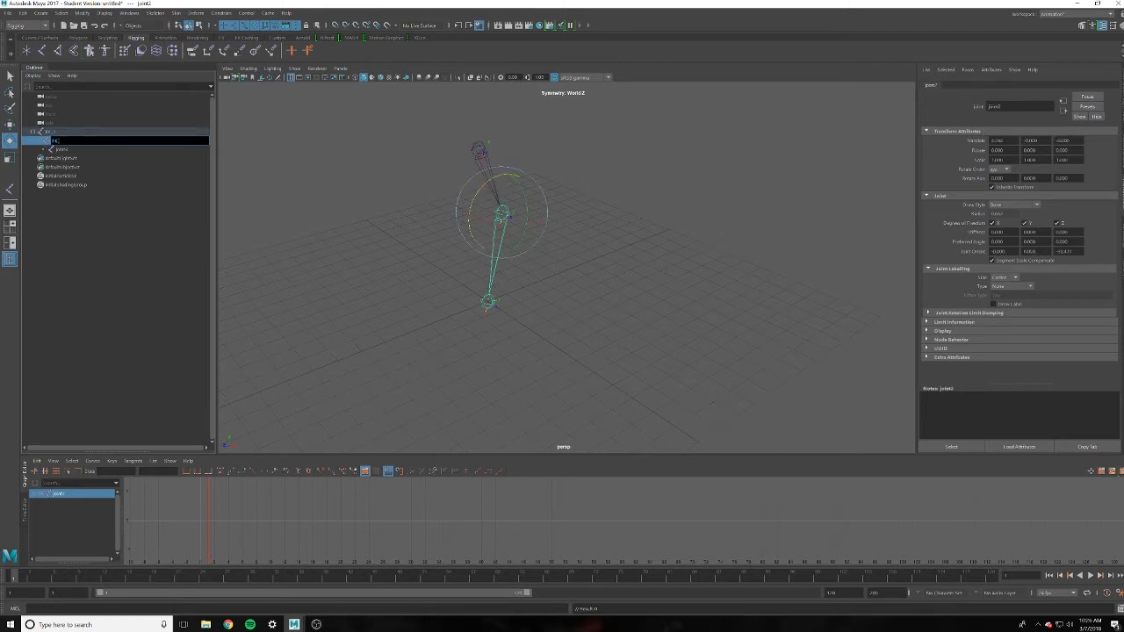
pyautogui.press('Return')
pyautogui.doubleClick(101, 150)
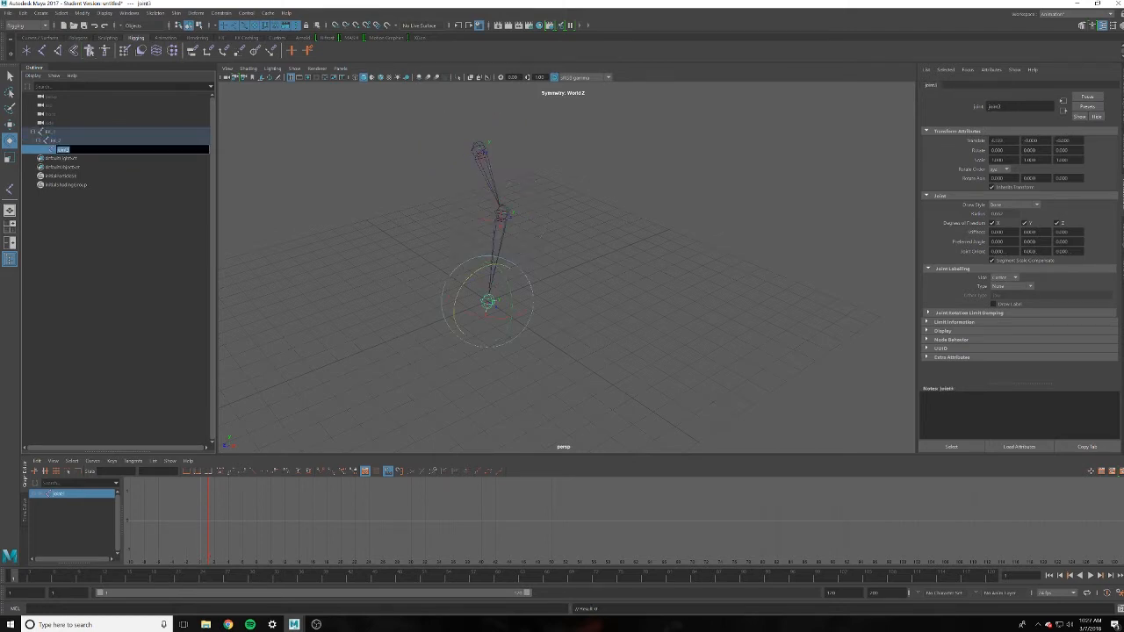
pyautogui.write('FK_3')
pyautogui.press('Return')
# Duplicate the FK_1 joint chain twice
pyautogui.click(71, 131)
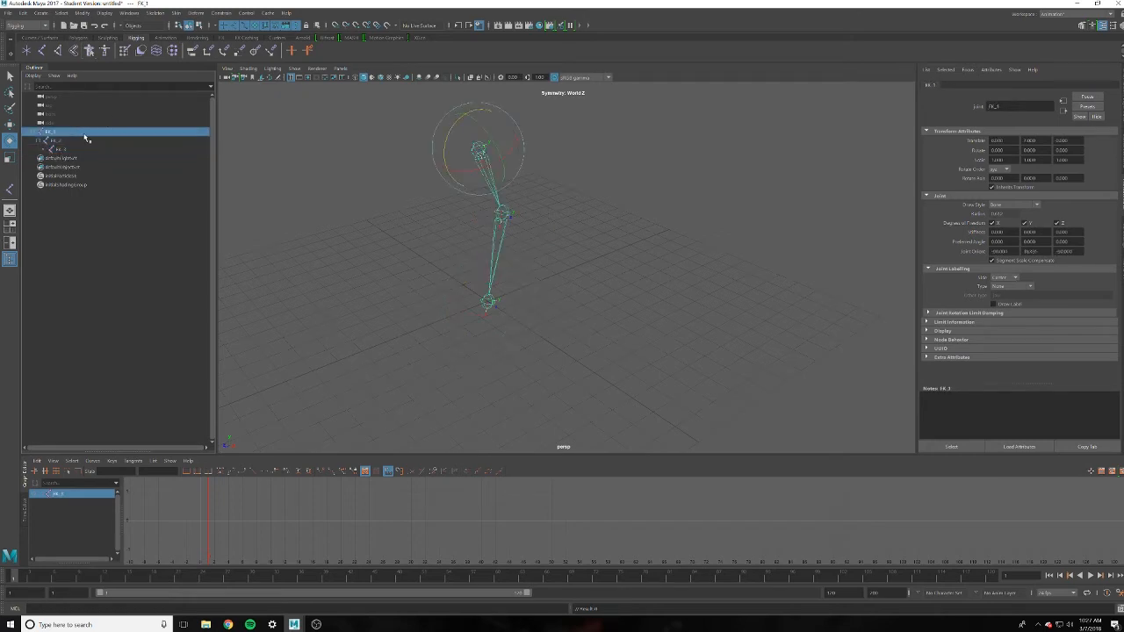
pyautogui.hotkey('ctrl', 'd')
pyautogui.hotkey('ctrl', 'd')
# Replace FK with IK in the joint names of the first duplicated hierarchy using Search and Replace Names
pyautogui.click(53, 158)
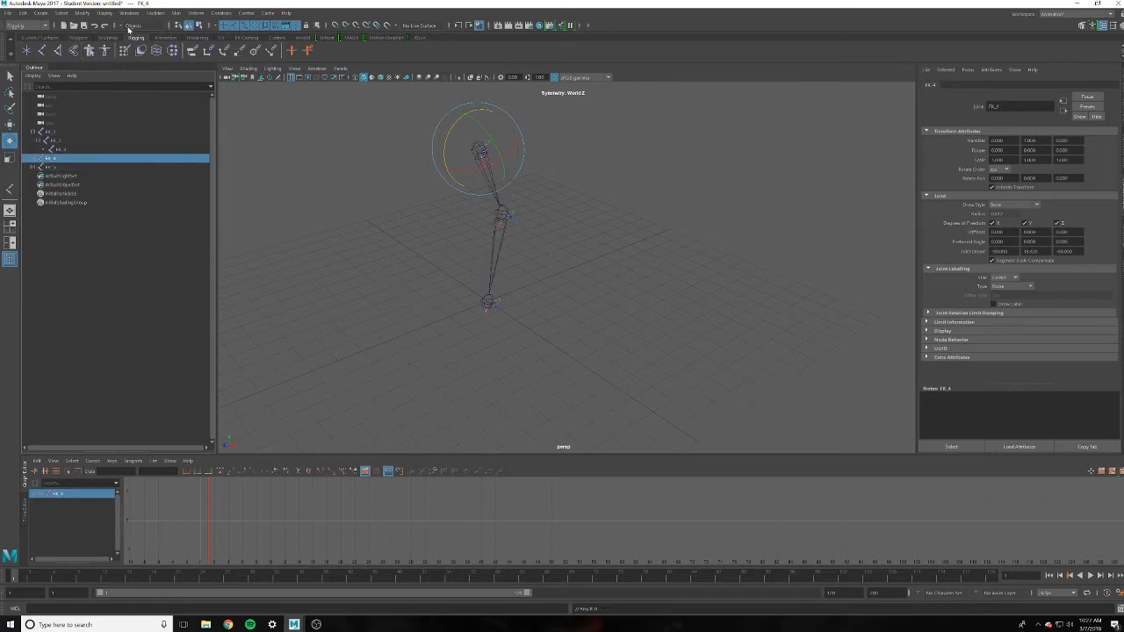
pyautogui.click(129, 13)
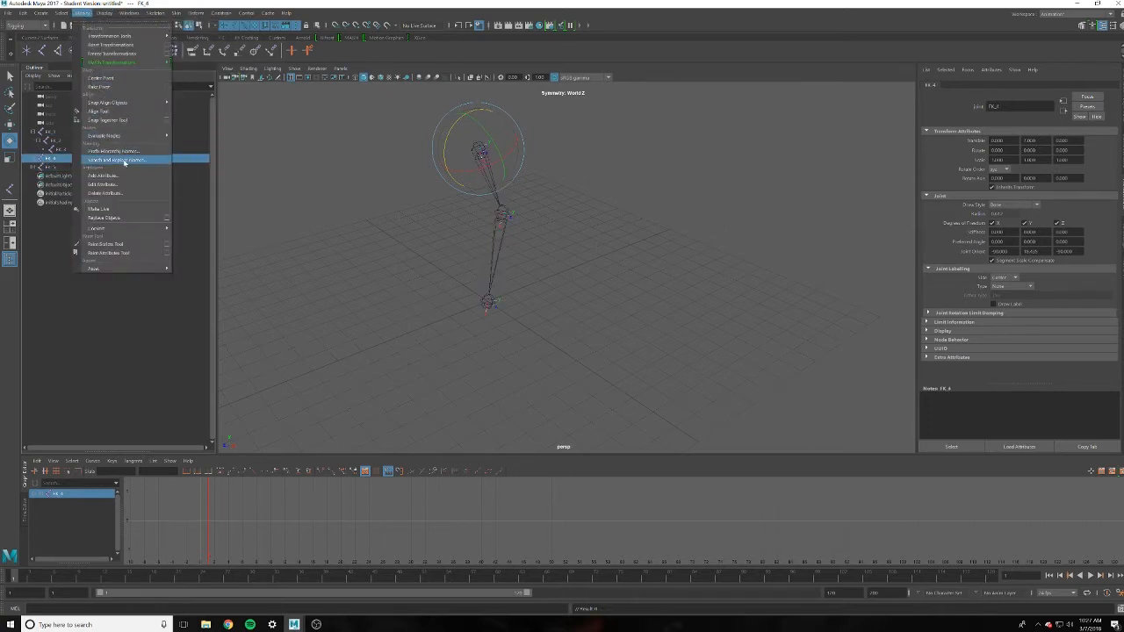
pyautogui.click(125, 160)
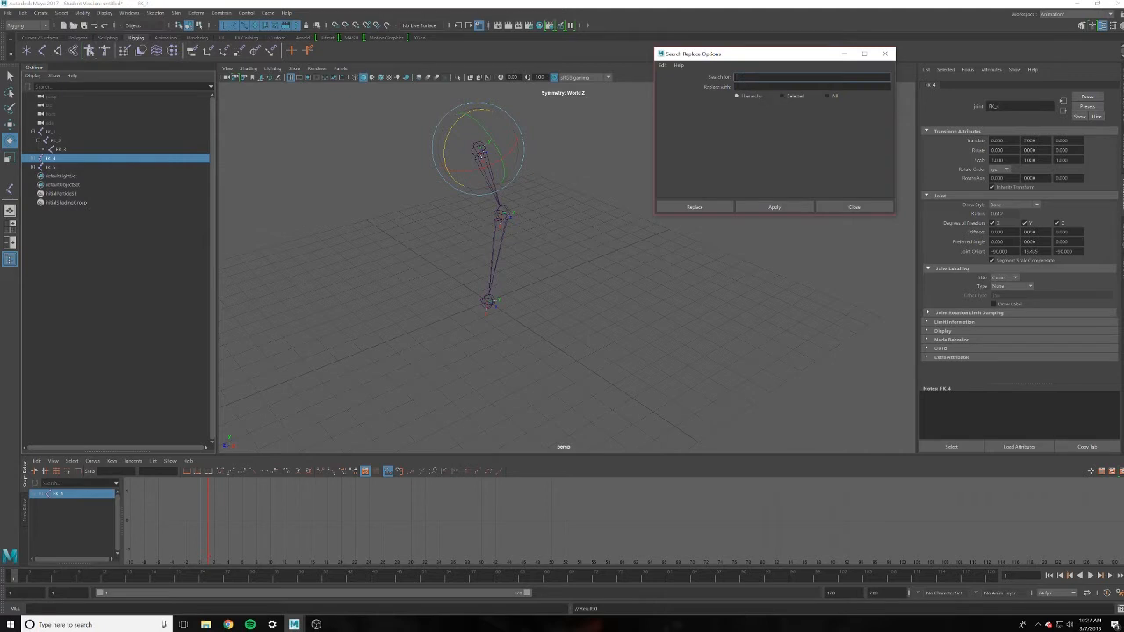
pyautogui.write('FK')
pyautogui.press('Tab')
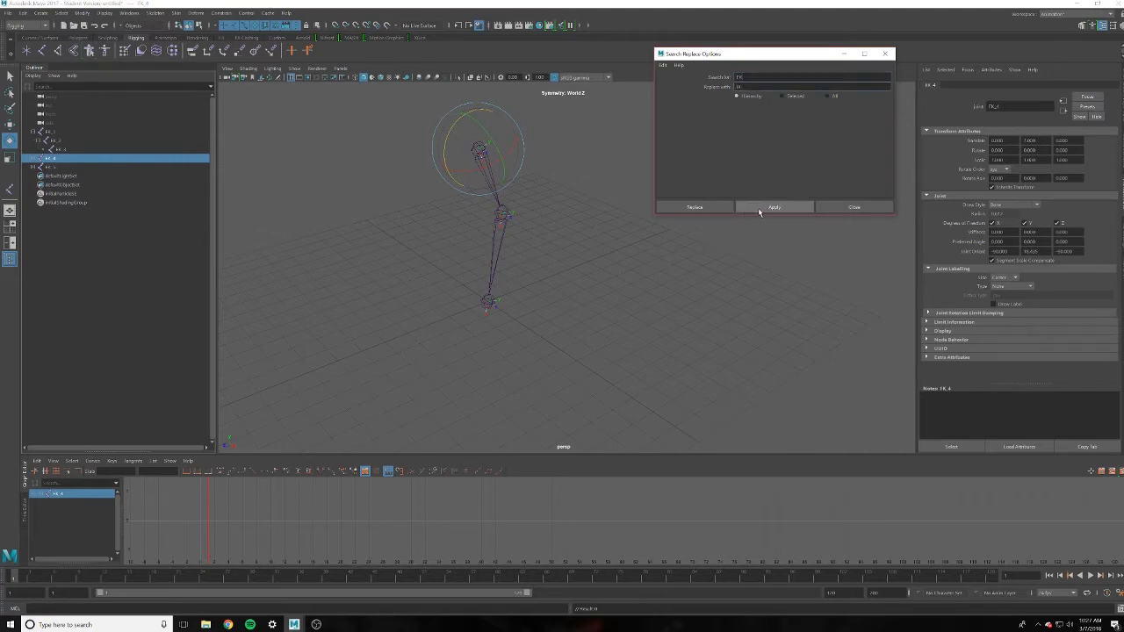
# Replace FK with RK in the second duplicated hierarchy's names, then close the options and expand both duplicated chains
pyautogui.click(81, 167)
pyautogui.click(673, 79)
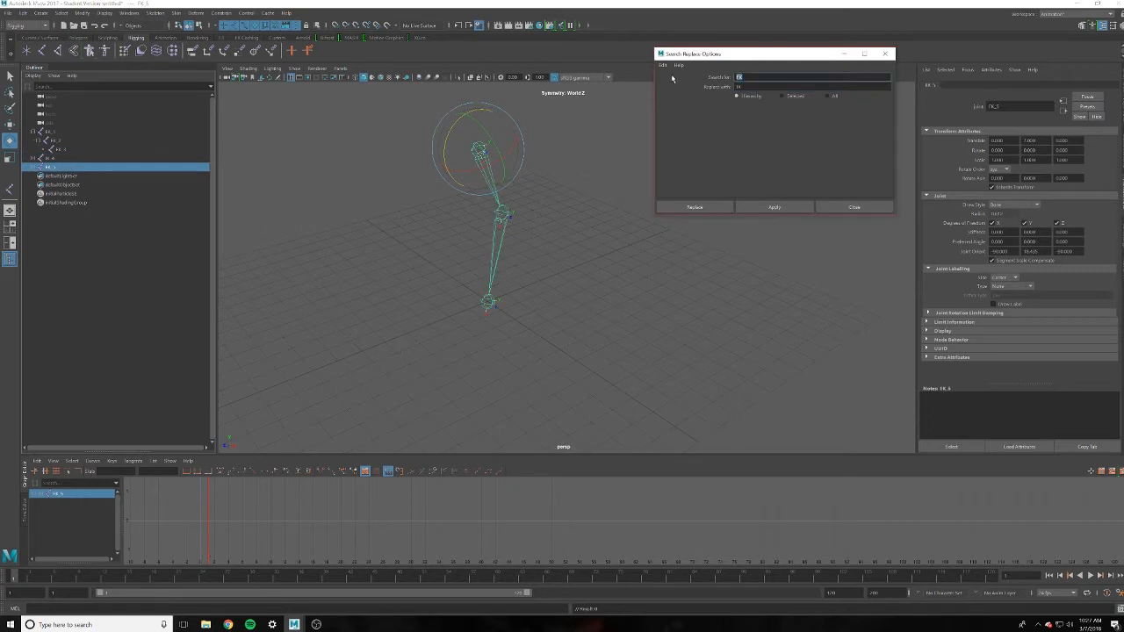
pyautogui.press('Tab')
pyautogui.click(775, 207)
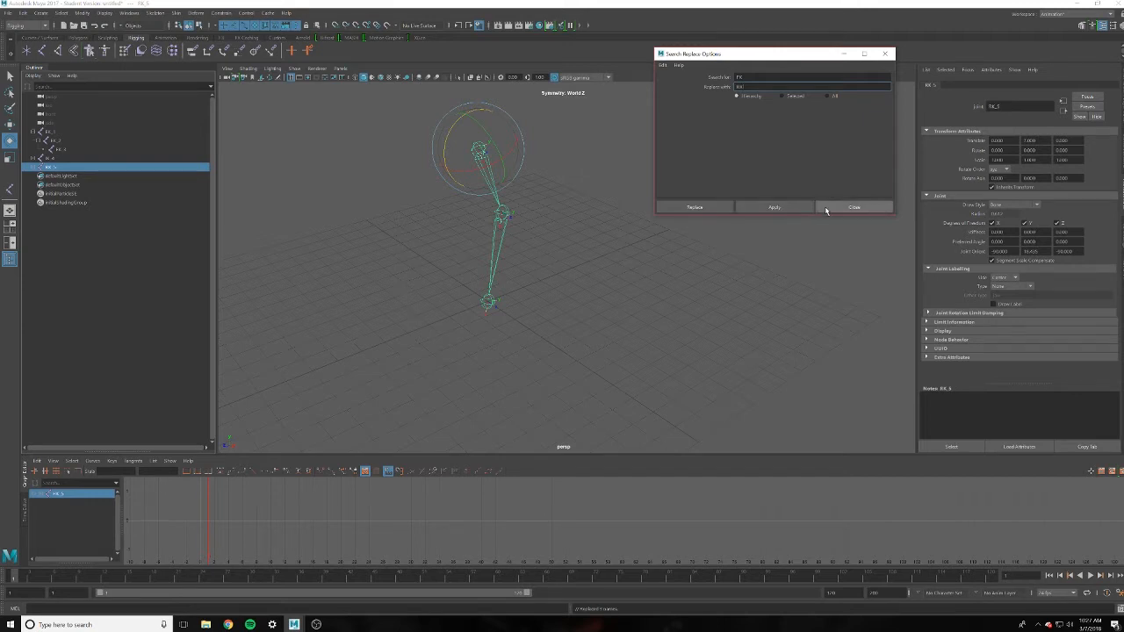
pyautogui.click(852, 207)
pyautogui.click(33, 167)
pyautogui.click(32, 158)
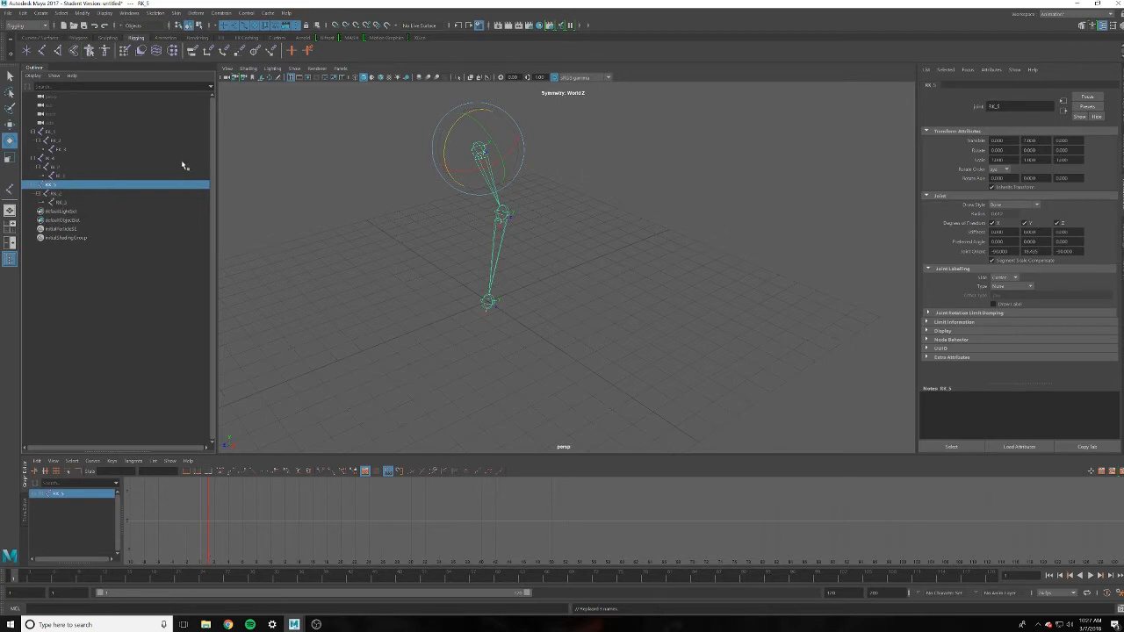
# Create a NURBS circle at the origin and group it
pyautogui.click(74, 132)
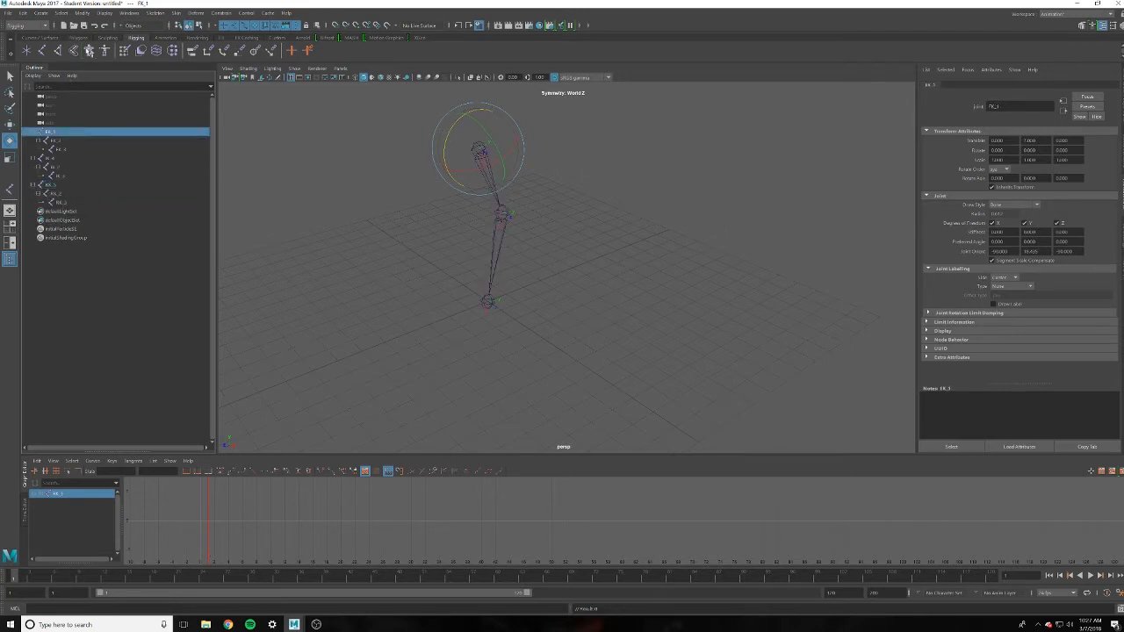
pyautogui.click(81, 12)
pyautogui.moveTo(87, 36)
pyautogui.click(40, 12)
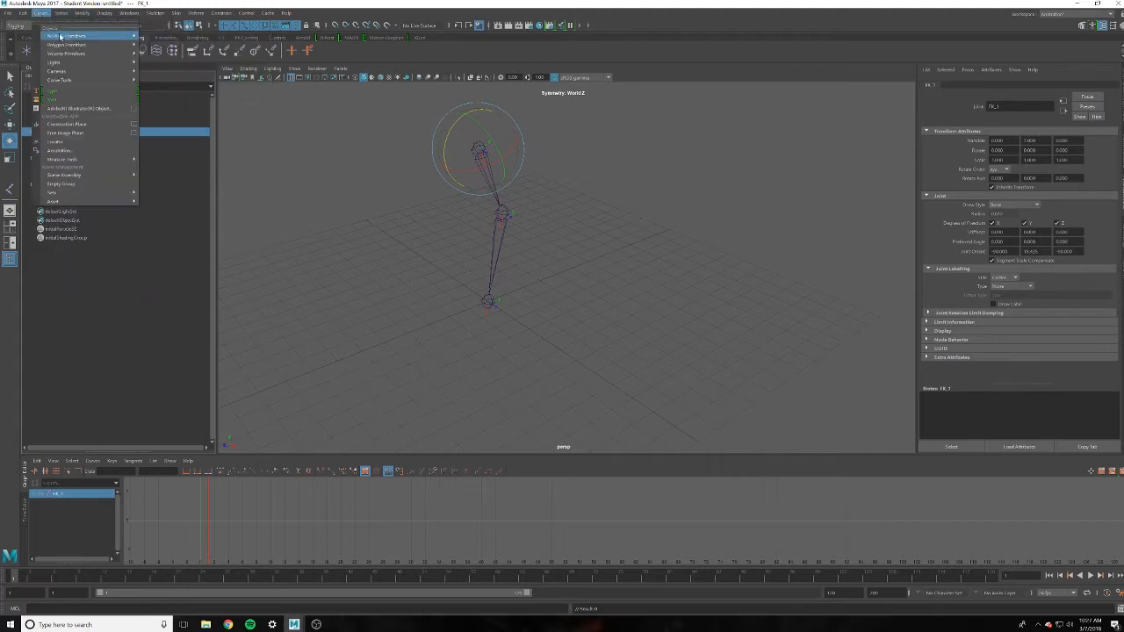
pyautogui.click(154, 97)
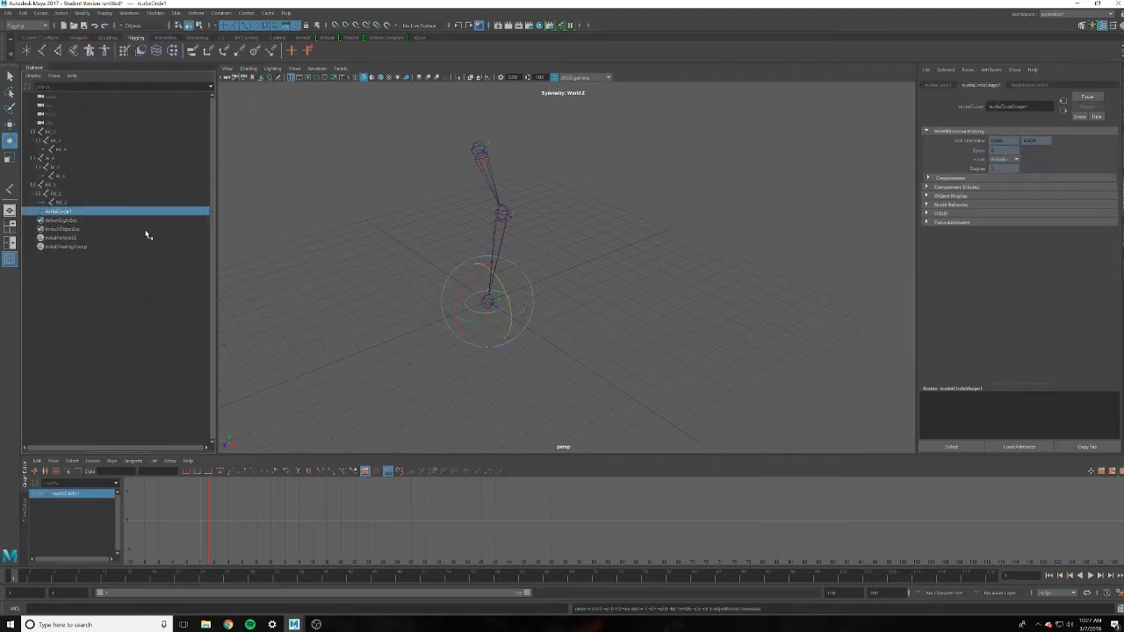
pyautogui.hotkey('ctrl', 'g')
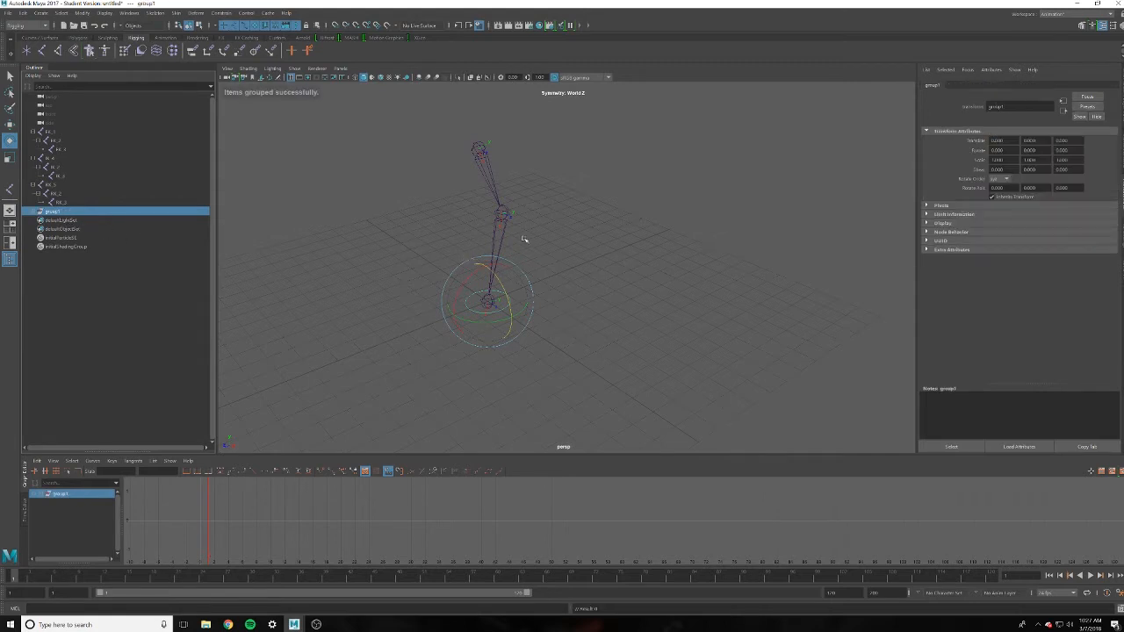
# Match the circle group's transforms to the root joint at the top of the chain
pyautogui.click(480, 149)
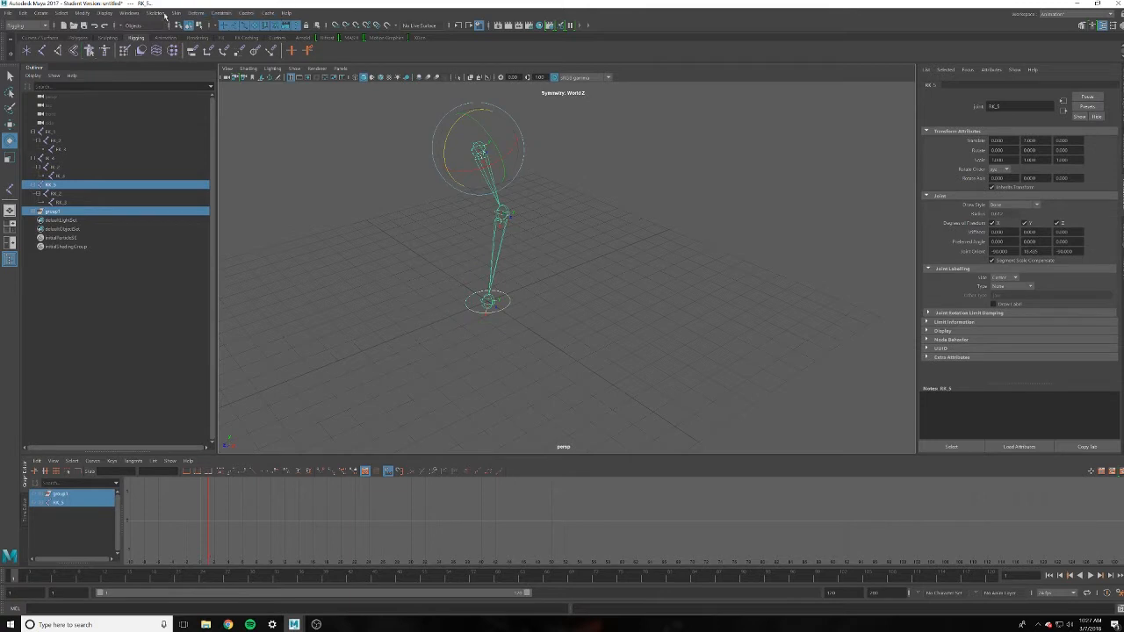
pyautogui.click(105, 13)
pyautogui.moveTo(82, 13)
pyautogui.moveTo(127, 61)
pyautogui.click(218, 73)
# Rename the group as FK_1_Ctrl_Grp and the circle inside it as FK_1_Ctrl
pyautogui.click(57, 215)
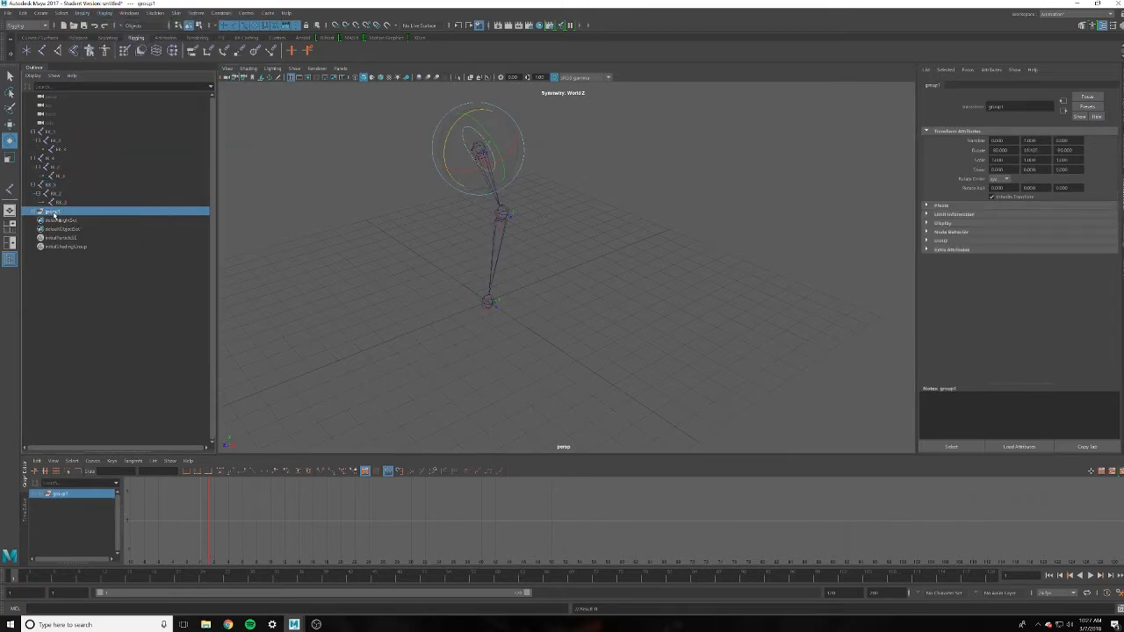
pyautogui.doubleClick(55, 213)
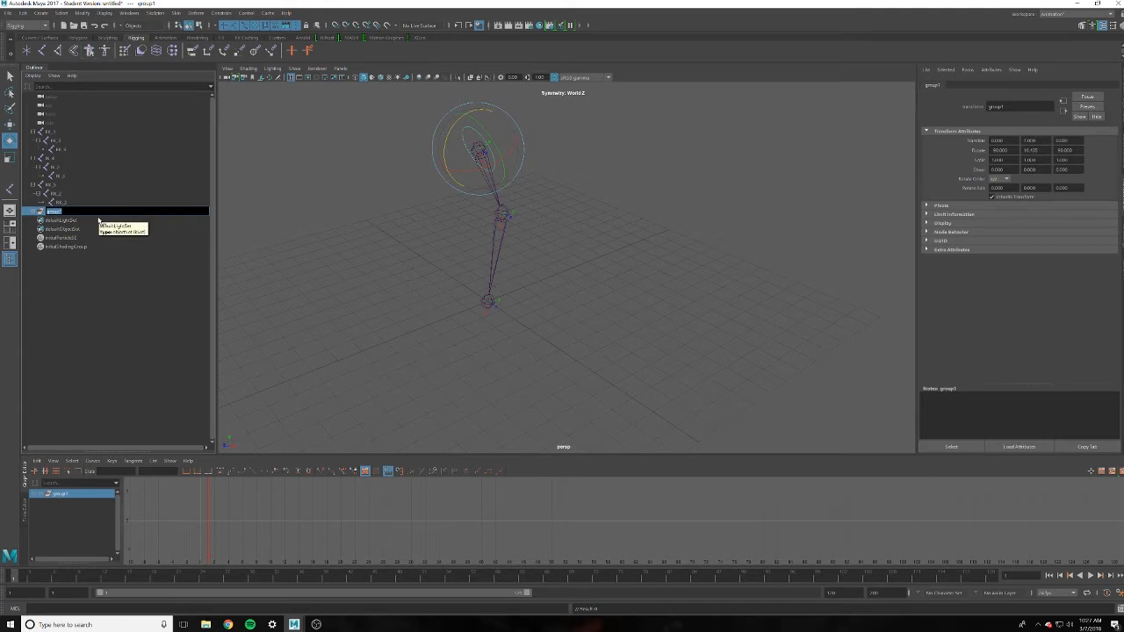
pyautogui.write('H')
pyautogui.press('Return')
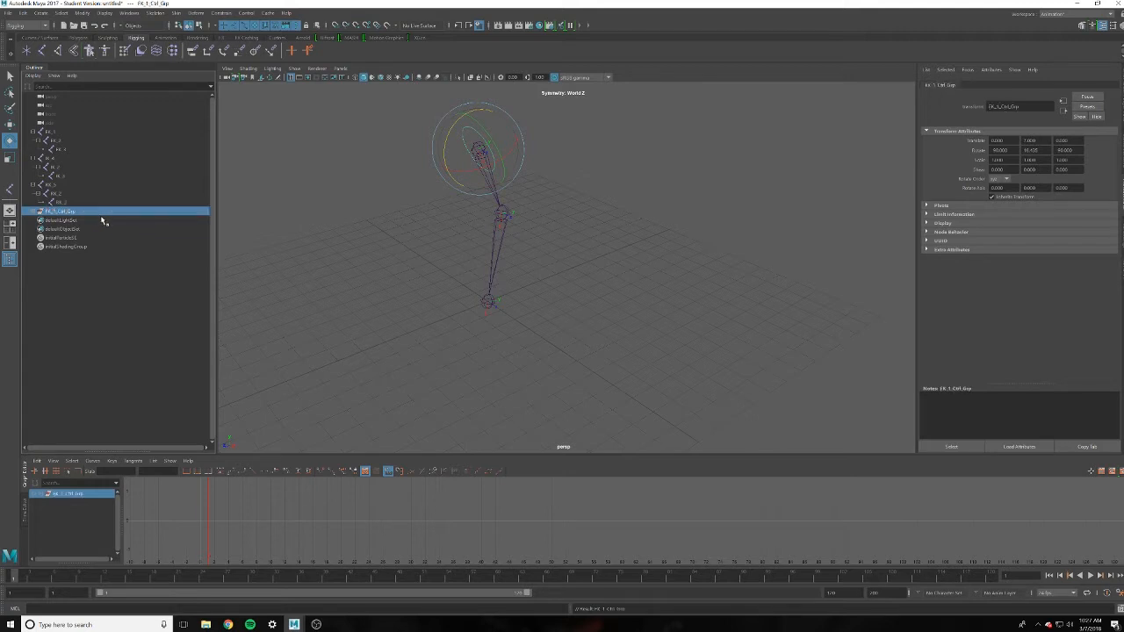
pyautogui.click(33, 213)
pyautogui.doubleClick(58, 220)
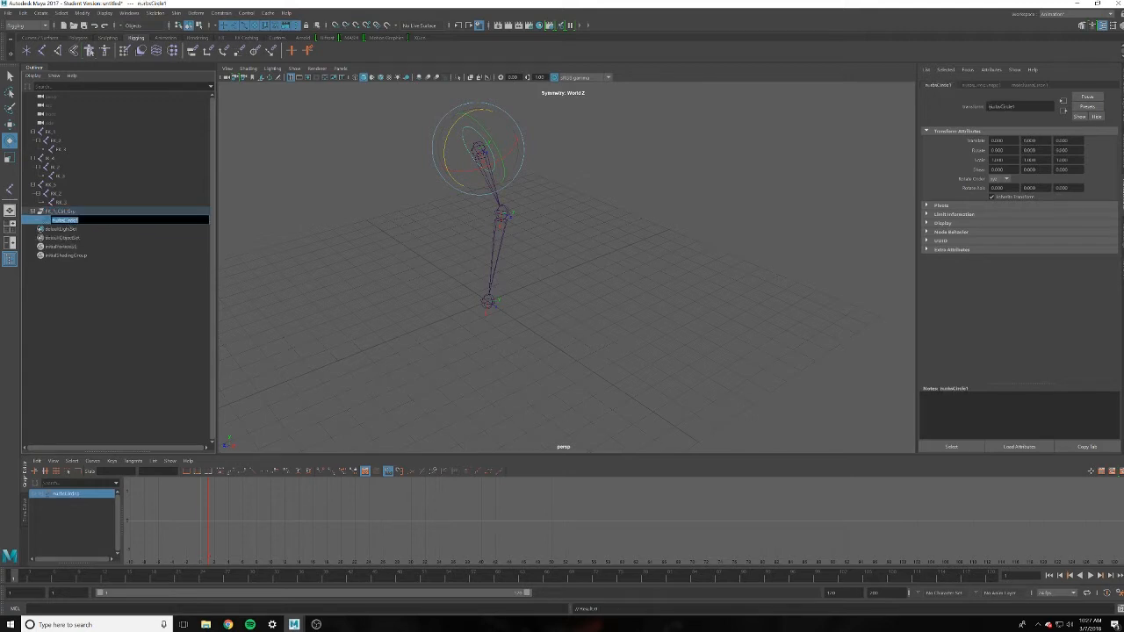
pyautogui.write('H')
pyautogui.press('Return')
# Duplicate the FK_1_Ctrl_Grp control group
pyautogui.click(83, 212)
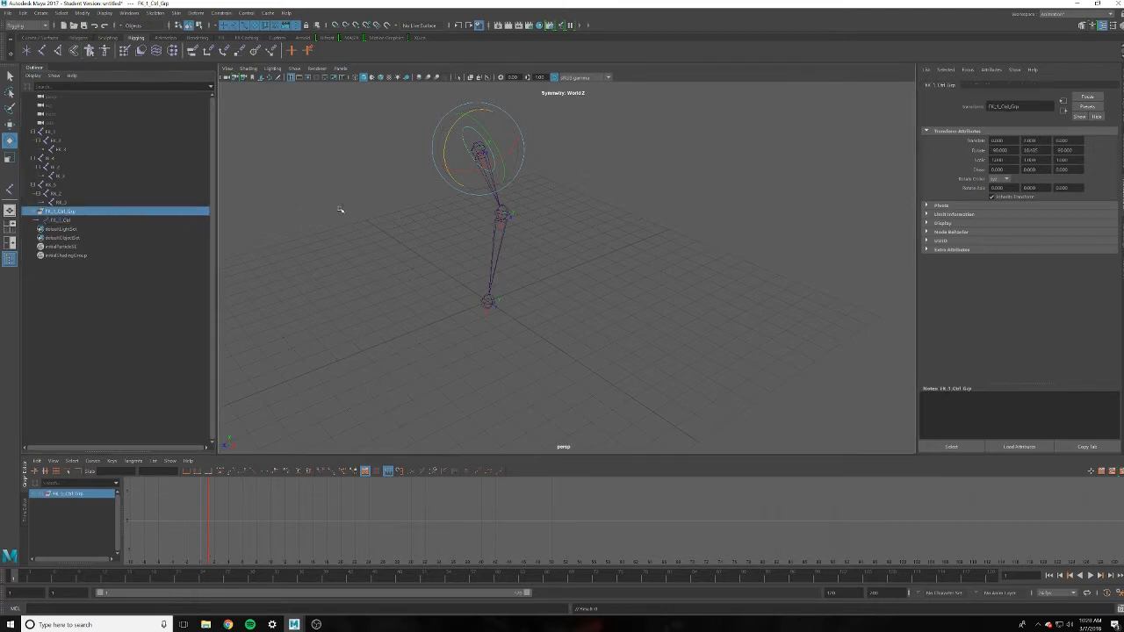
pyautogui.hotkey('ctrl', 'd')
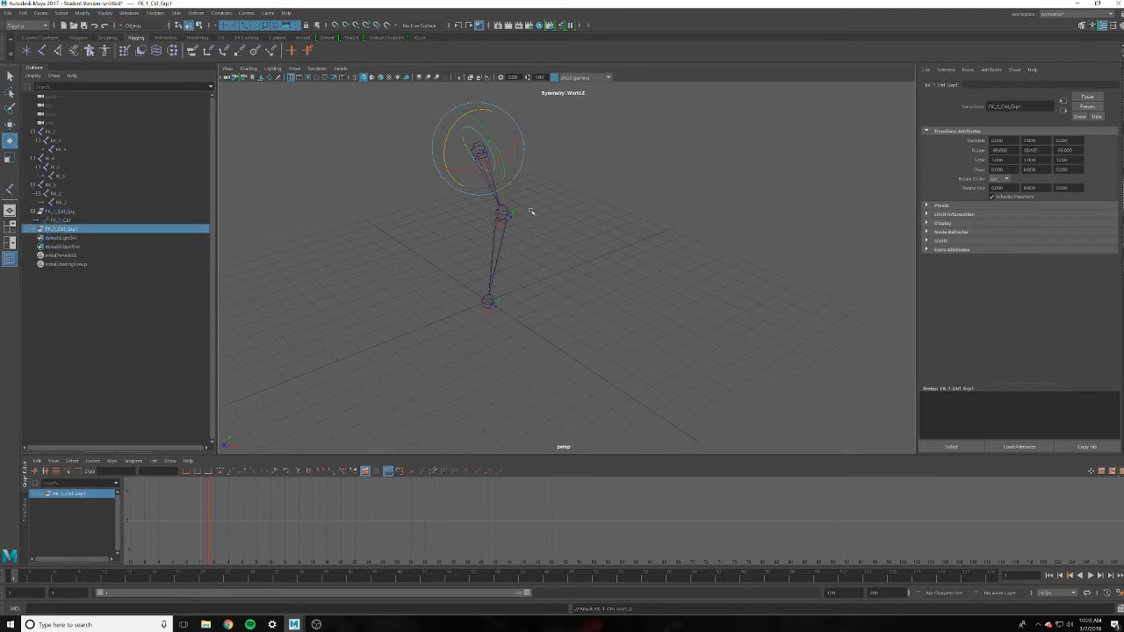
# Match the duplicated control group's transforms to the middle joint of the RK chain, RK_2
pyautogui.keyDown('shift'); pyautogui.click(503, 214); pyautogui.keyUp('shift')
pyautogui.click(82, 13)
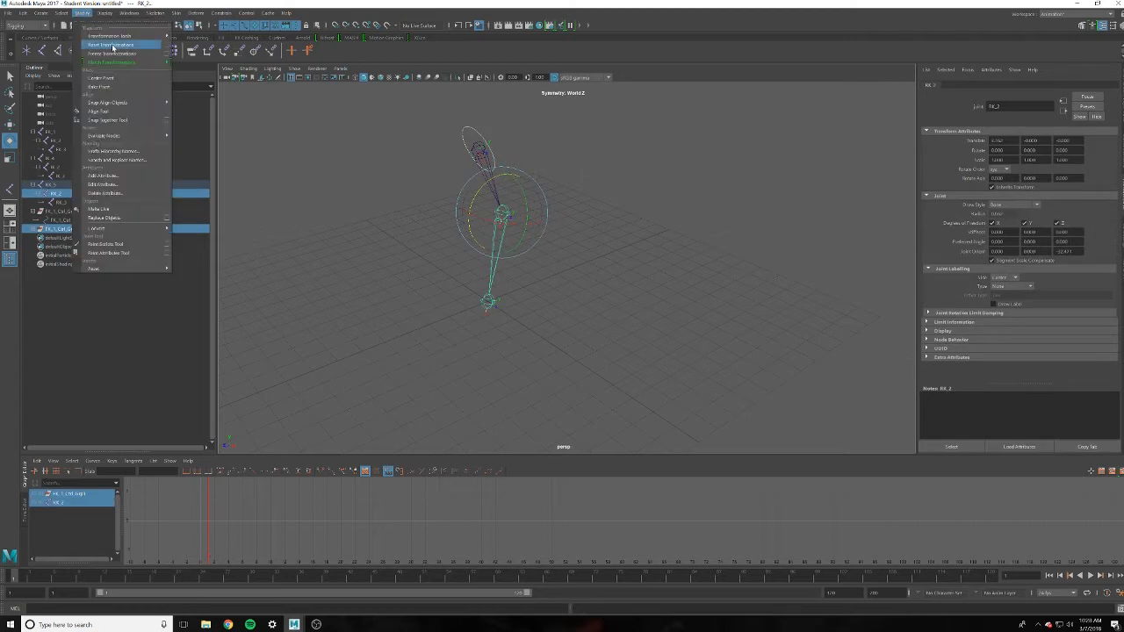
pyautogui.moveTo(126, 65)
pyautogui.click(190, 70)
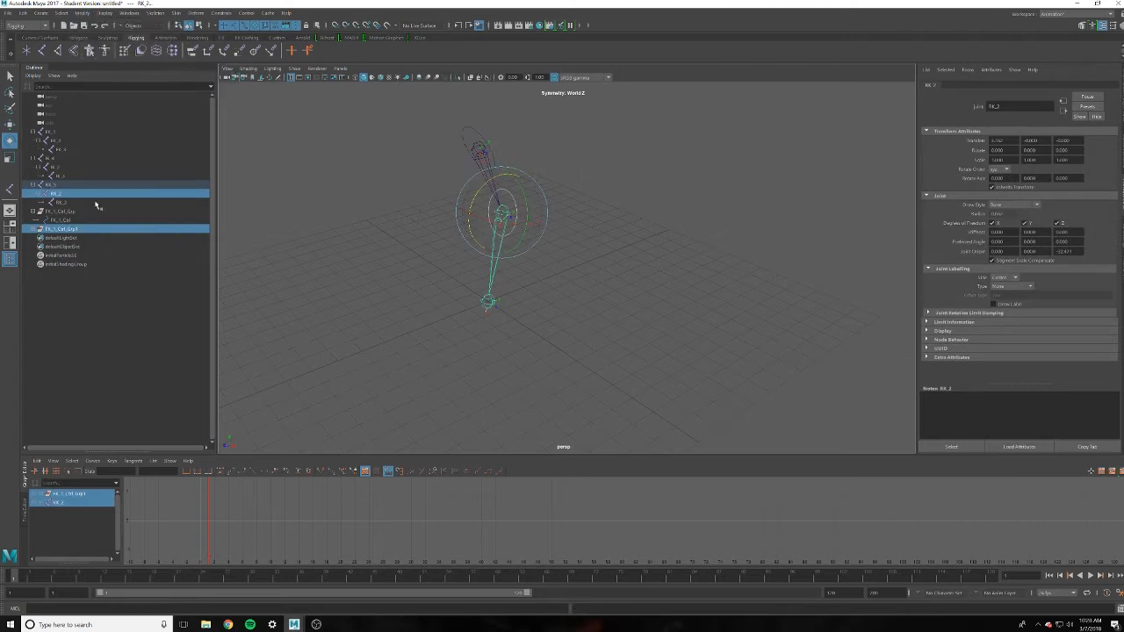
# Rotate the middle control circle about -73° in Z and turn the top circle in Z until it lies roughly across the limb
pyautogui.click(33, 228)
pyautogui.click(59, 237)
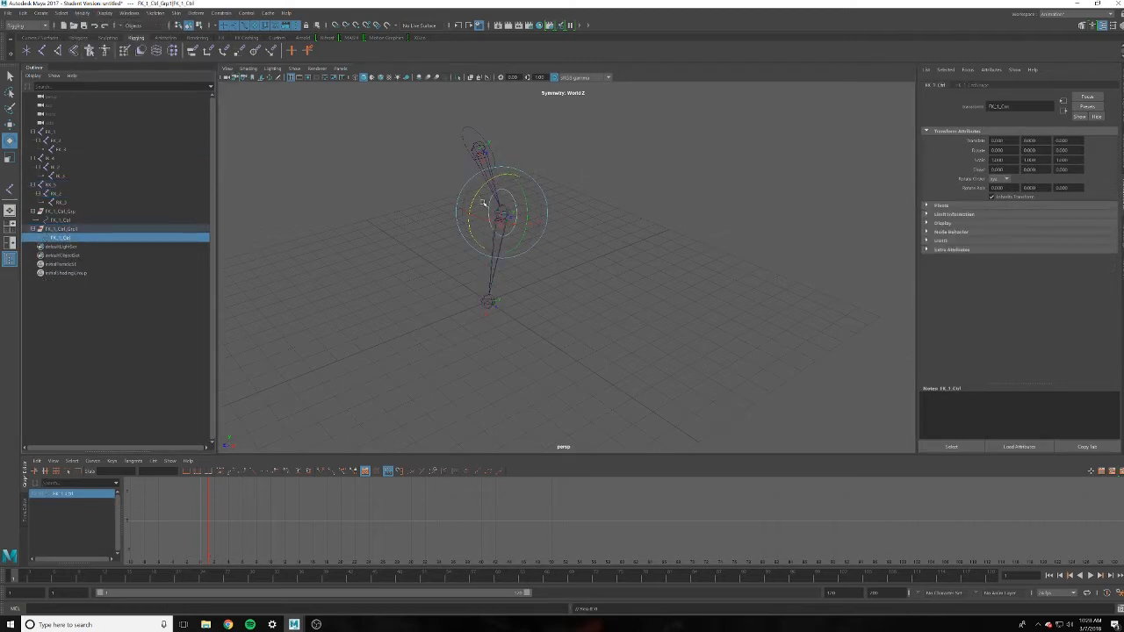
pyautogui.moveTo(471, 198); pyautogui.dragTo(509, 173)
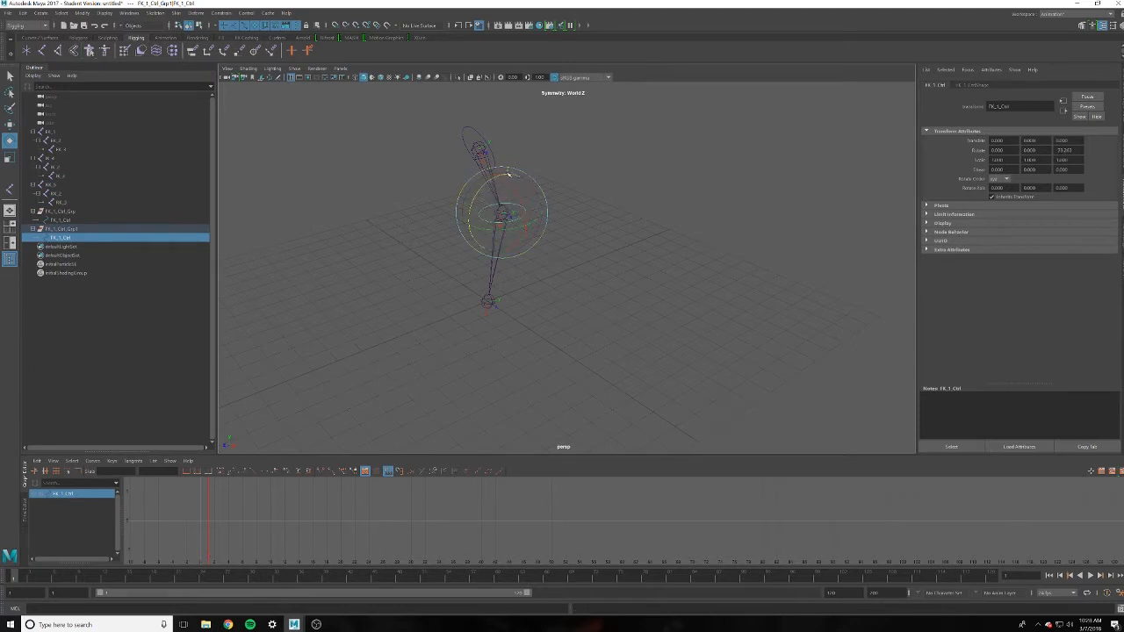
pyautogui.click(479, 136)
pyautogui.moveTo(449, 130); pyautogui.dragTo(441, 219)
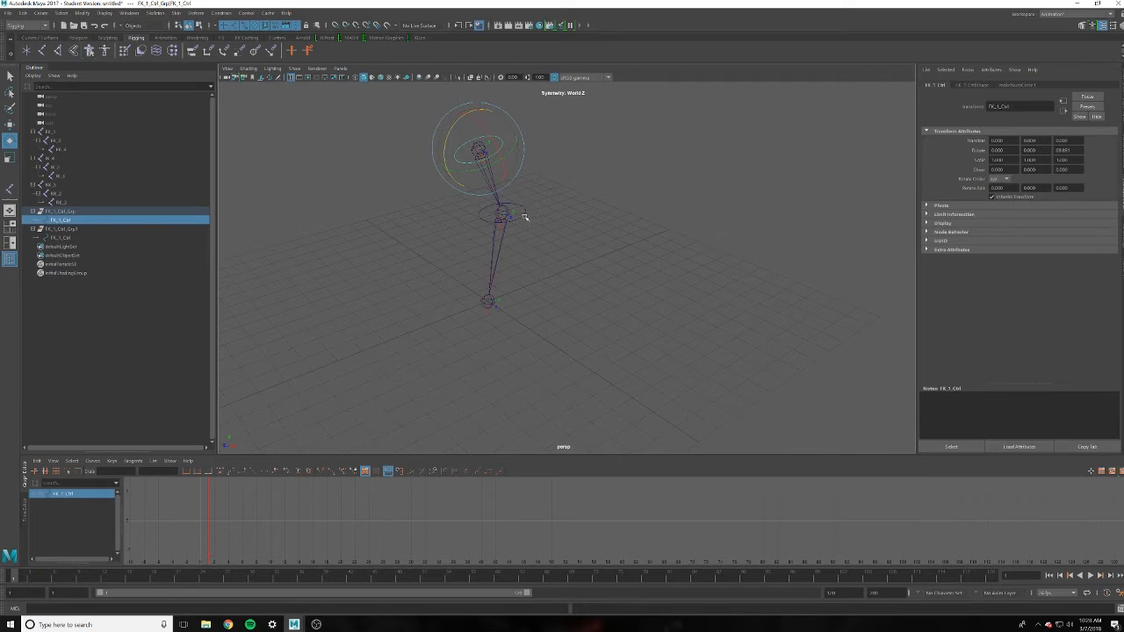
# Rename the duplicated group as FK_2_Ctrl_Grp and the circle inside it as FK_2_Ctrl
pyautogui.click(63, 229)
pyautogui.doubleClick(77, 232)
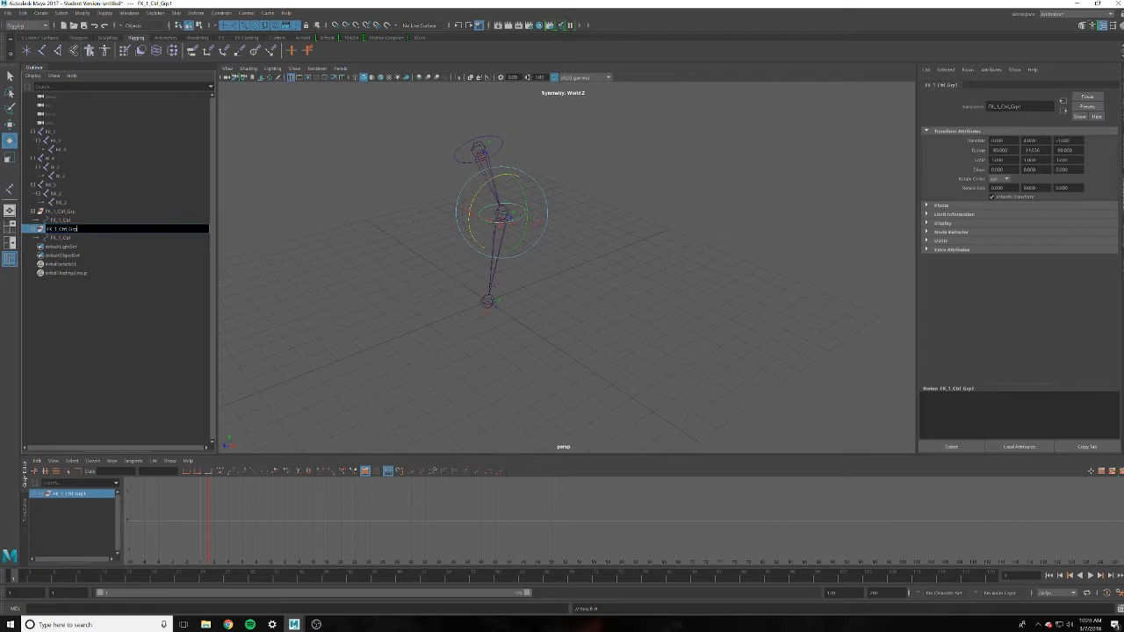
pyautogui.write('FK_2_Ctrl_Grp')
pyautogui.press('Return')
pyautogui.doubleClick(70, 236)
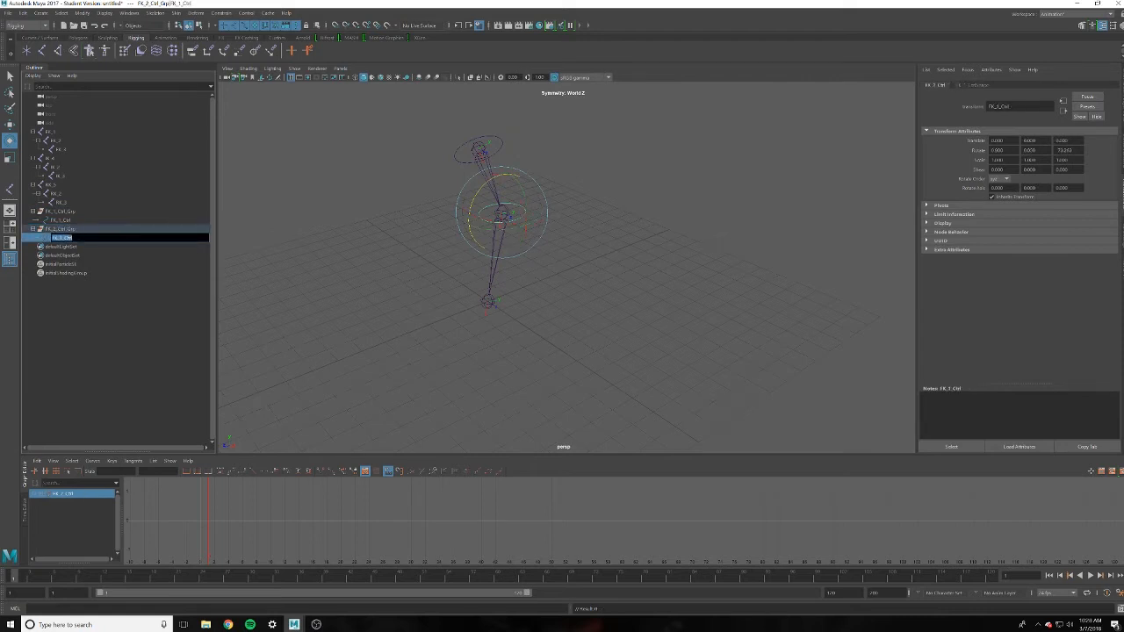
pyautogui.press('Right')
pyautogui.press('Return')
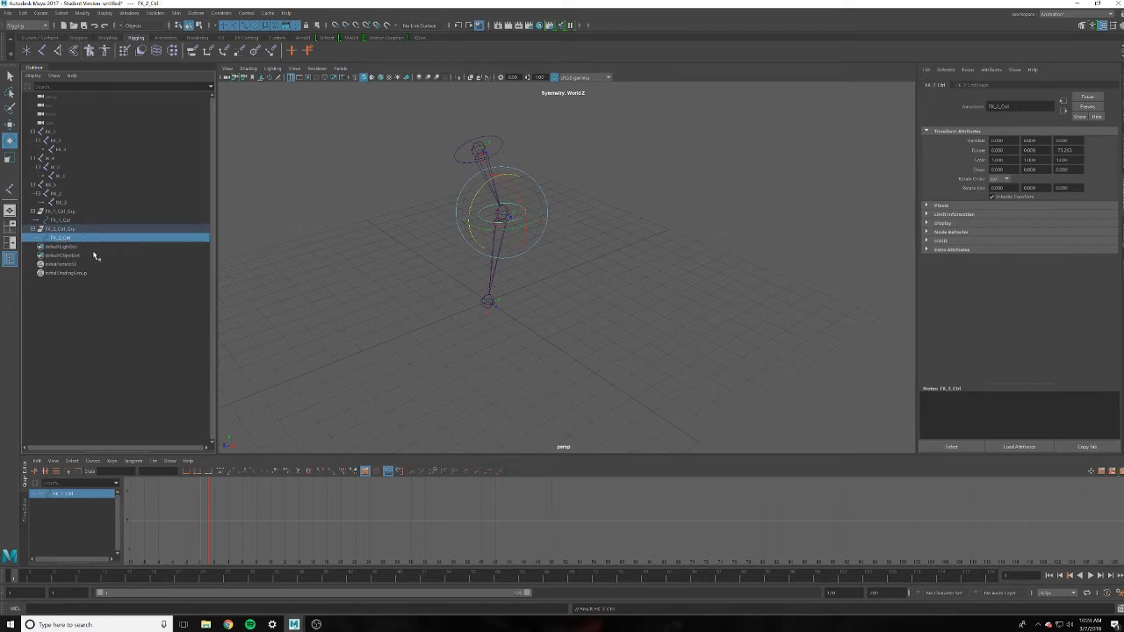
# Duplicate FK_2_Ctrl_Grp and match the copy's transforms to the end joint of the RK chain
pyautogui.click(72, 229)
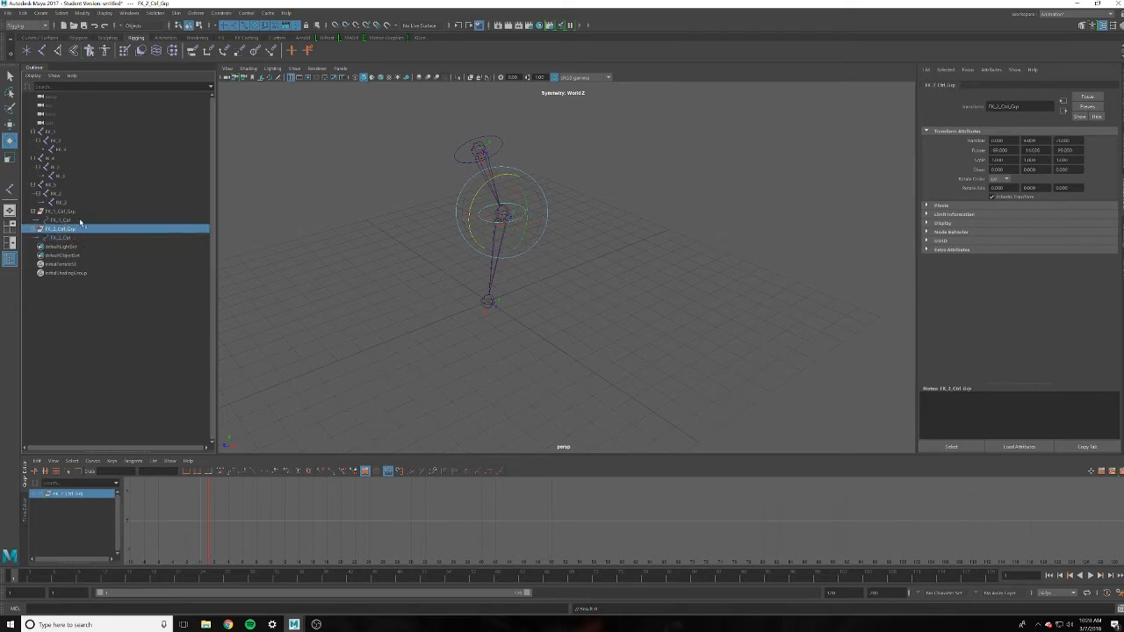
pyautogui.hotkey('ctrl', 'd')
pyautogui.keyDown('ctrl'); pyautogui.click(59, 202); pyautogui.keyUp('ctrl')
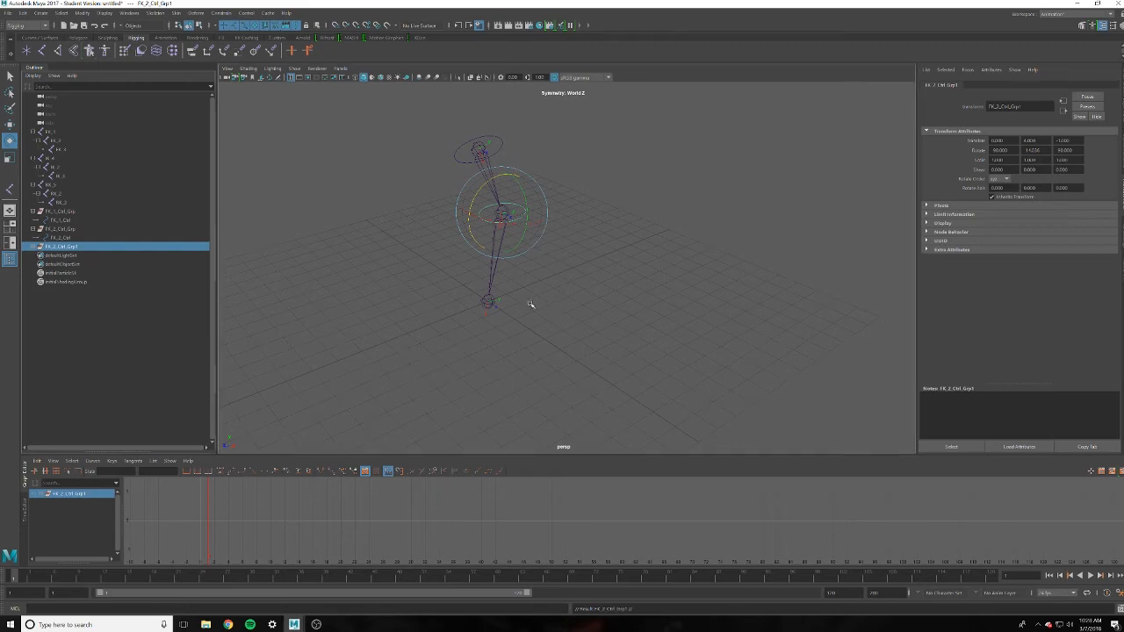
pyautogui.click(81, 13)
pyautogui.click(210, 68)
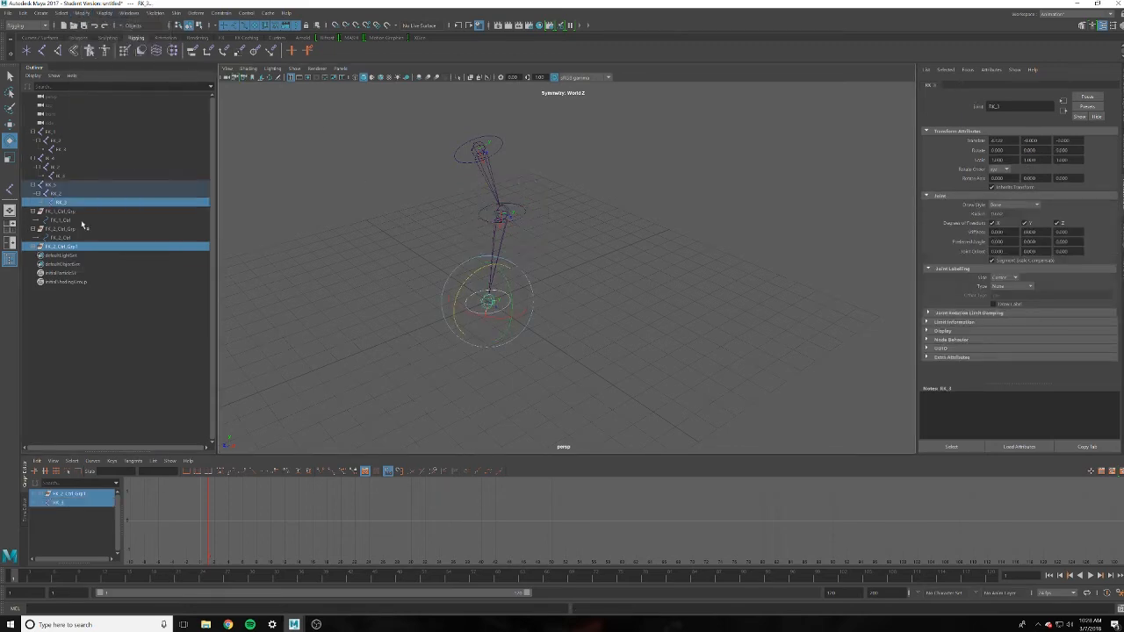
# Rename the new duplicate group as FK_3_Ctrl_Grp and the circle inside it as FK_3_Ctrl
pyautogui.click(39, 247)
pyautogui.click(34, 247)
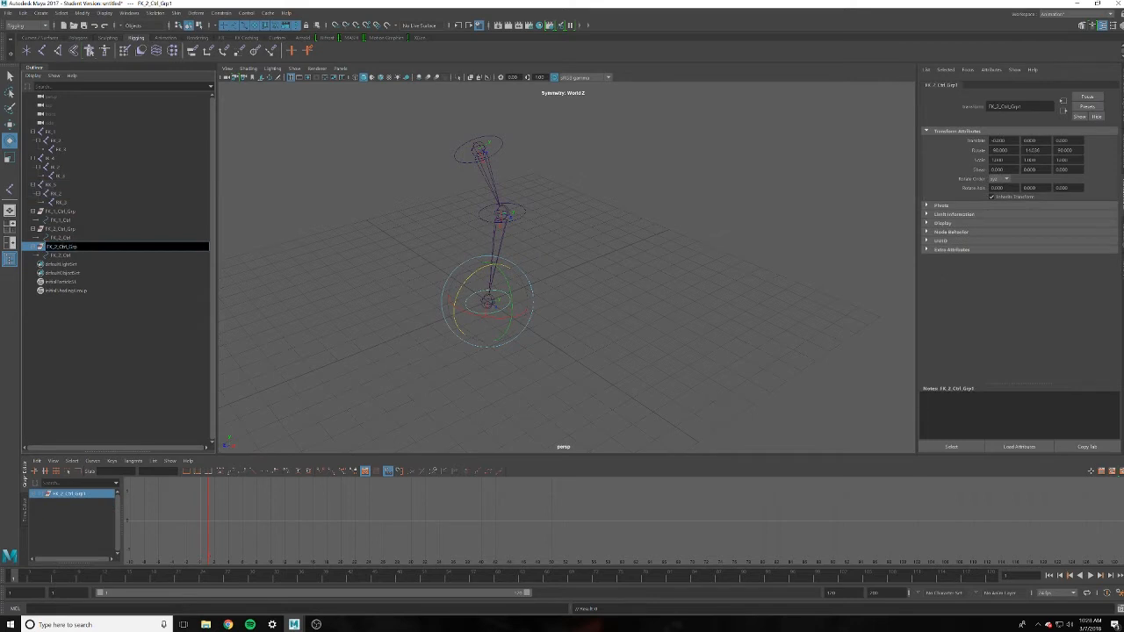
pyautogui.doubleClick(78, 257)
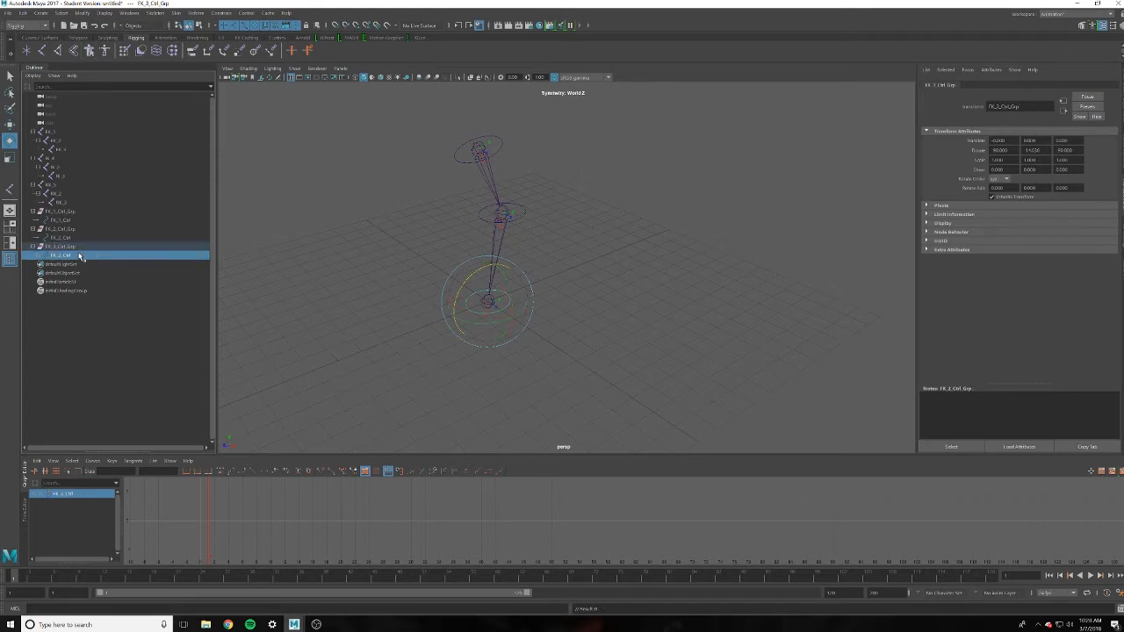
pyautogui.click(63, 255)
pyautogui.press('BackSpace')
pyautogui.write('3')
pyautogui.press('Return')
# Parent FK_3_Ctrl_Grp under FK_2_Ctrl, and FK_2_Ctrl_Grp under FK_1_Ctrl, to form one control hierarchy
pyautogui.keyDown('alt'); pyautogui.moveTo(557, 193); pyautogui.dragTo(484, 221); pyautogui.keyUp('alt')
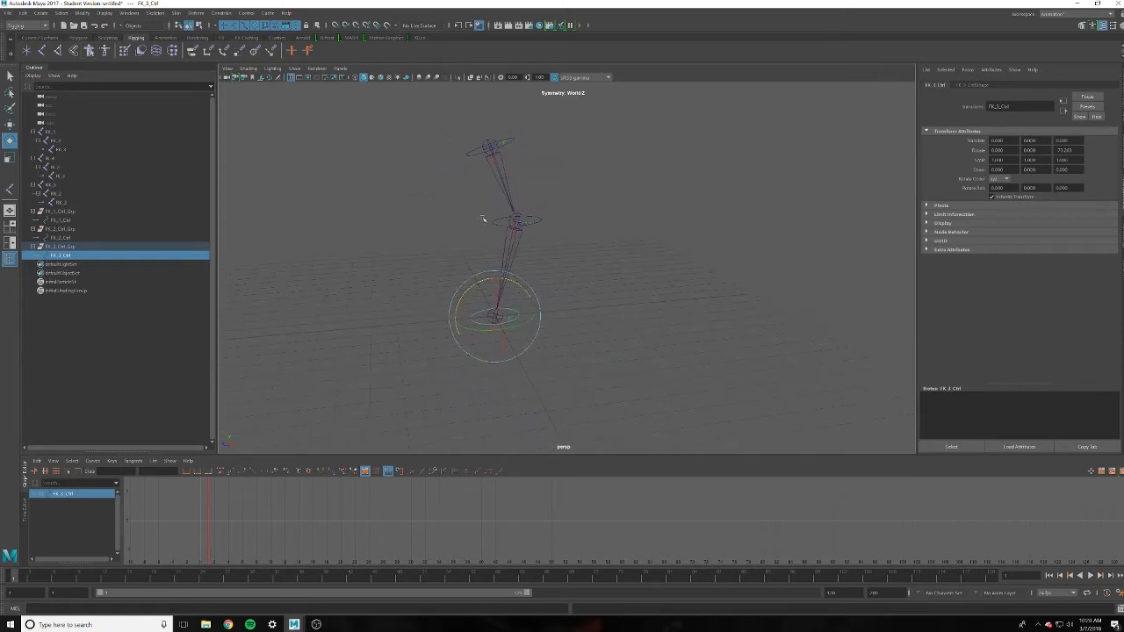
pyautogui.click(65, 250)
pyautogui.moveTo(65, 252); pyautogui.dragTo(64, 220)
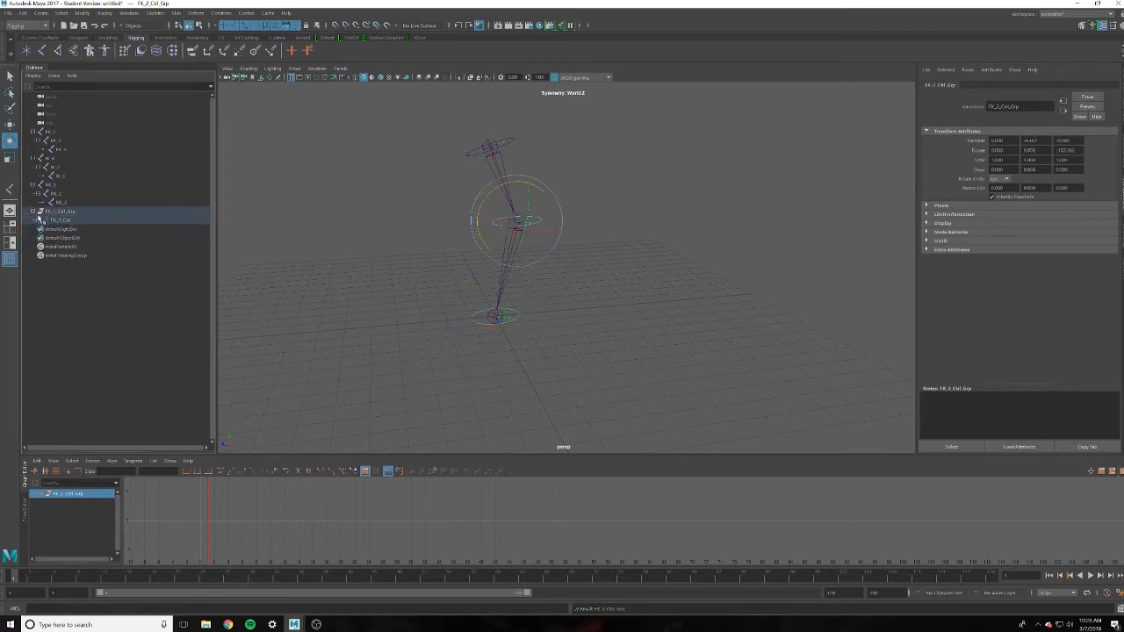
pyautogui.click(38, 220)
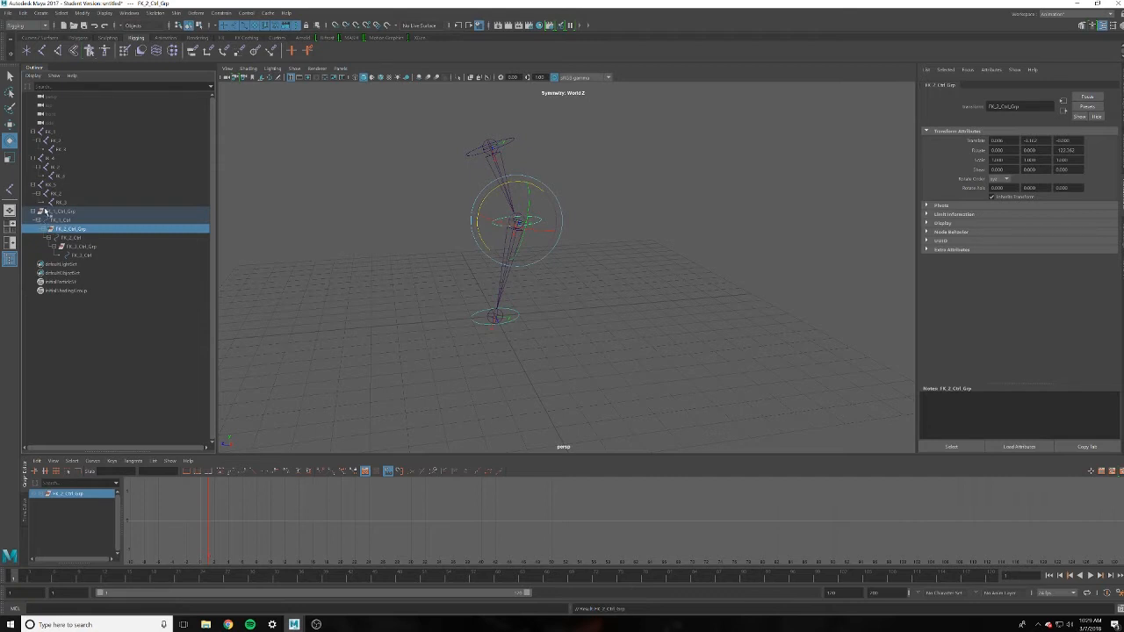
# Group FK_1_Ctrl_Grp with its whole hierarchy, name the group FK_Ctrls and expand it in the Outliner
pyautogui.click(50, 211)
pyautogui.hotkey('ctrl', 'g')
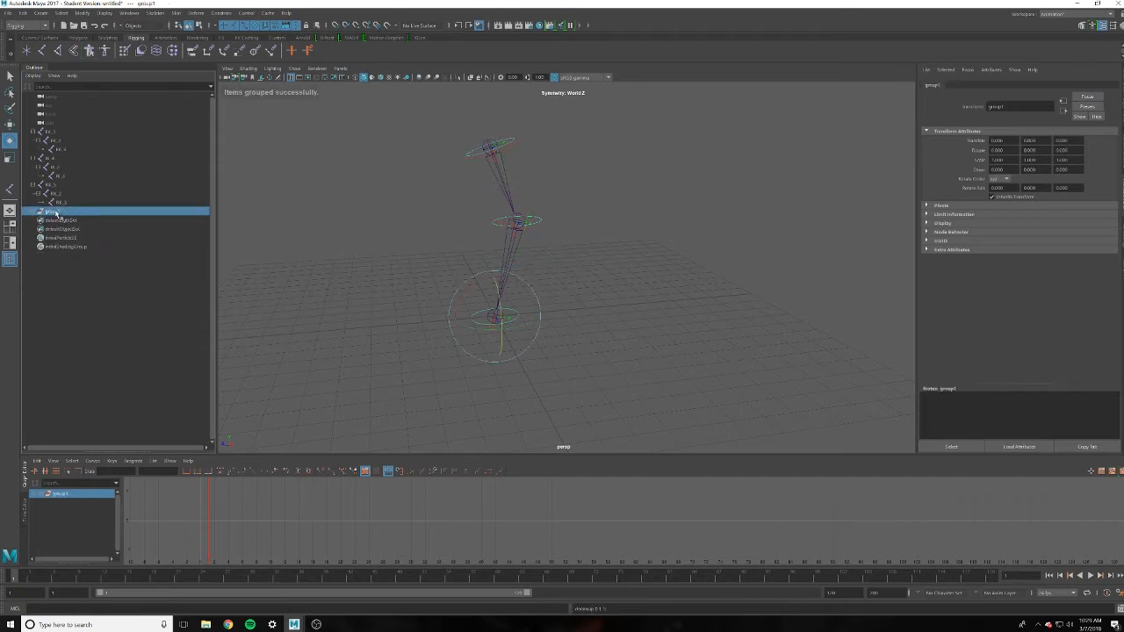
pyautogui.doubleClick(58, 212)
pyautogui.press('BackSpace')
pyautogui.write('FK')
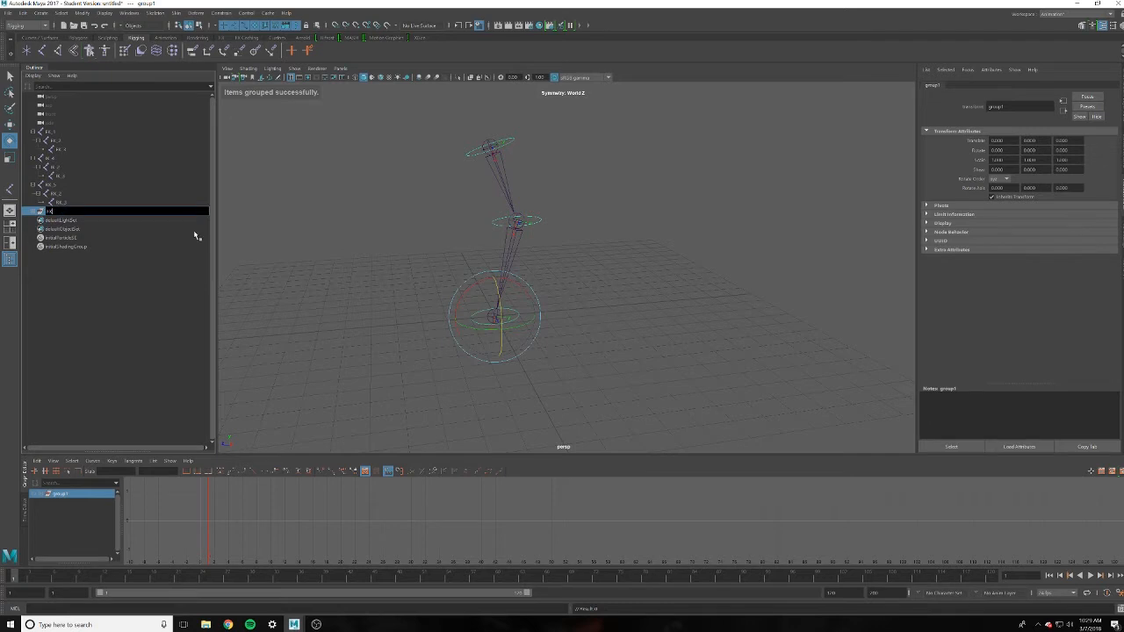
pyautogui.write('_Ctrl')
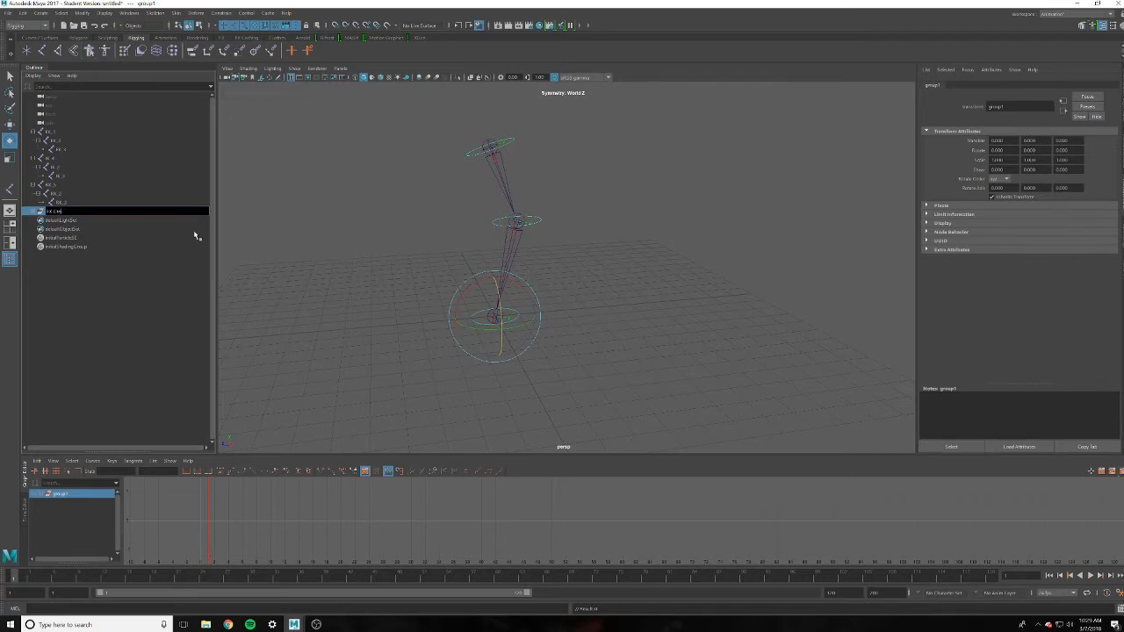
pyautogui.write('s')
pyautogui.press('Return')
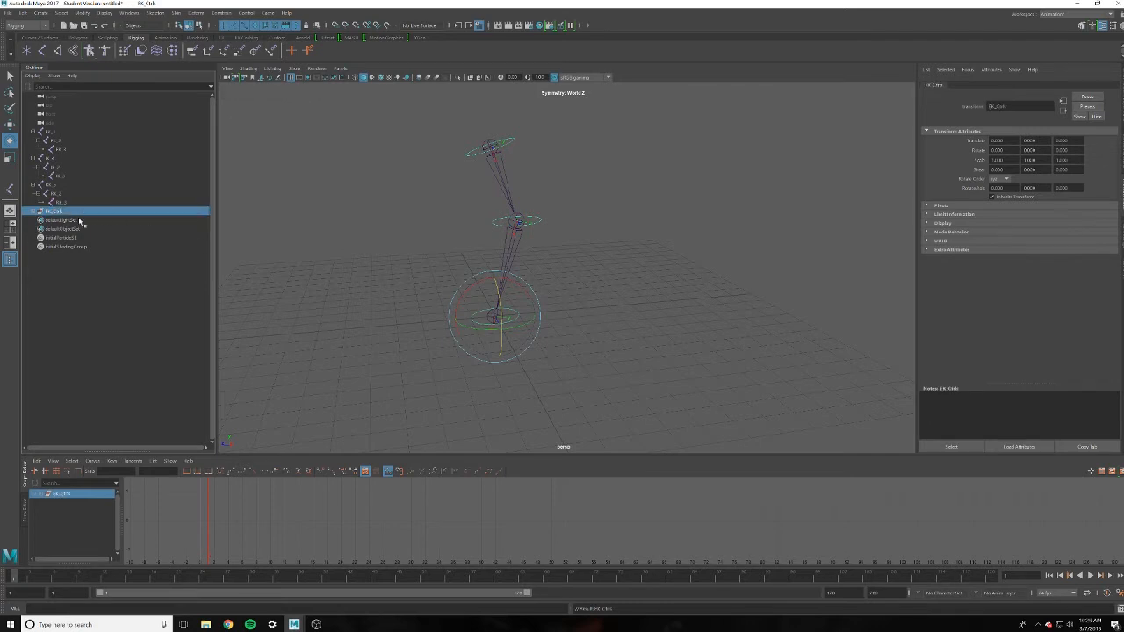
pyautogui.keyDown('shift'); pyautogui.click(32, 211); pyautogui.keyUp('shift')
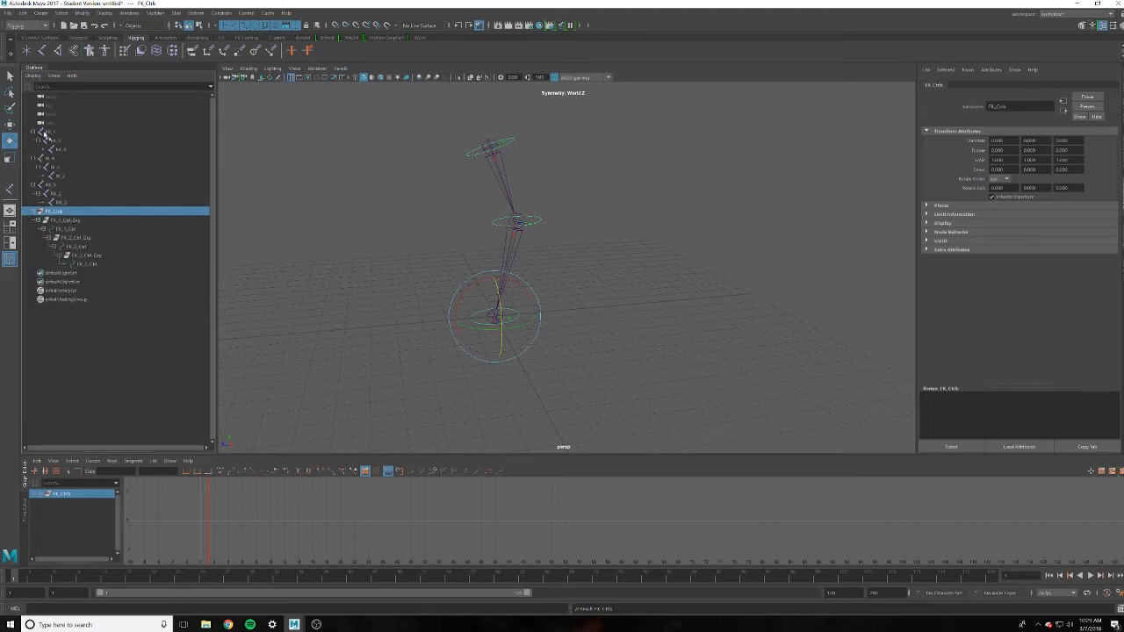
# Group the root joints of the FK, IK and RK chains together and name the group Skeleton
pyautogui.click(47, 133)
pyautogui.keyDown('ctrl'); pyautogui.click(57, 160); pyautogui.keyUp('ctrl')
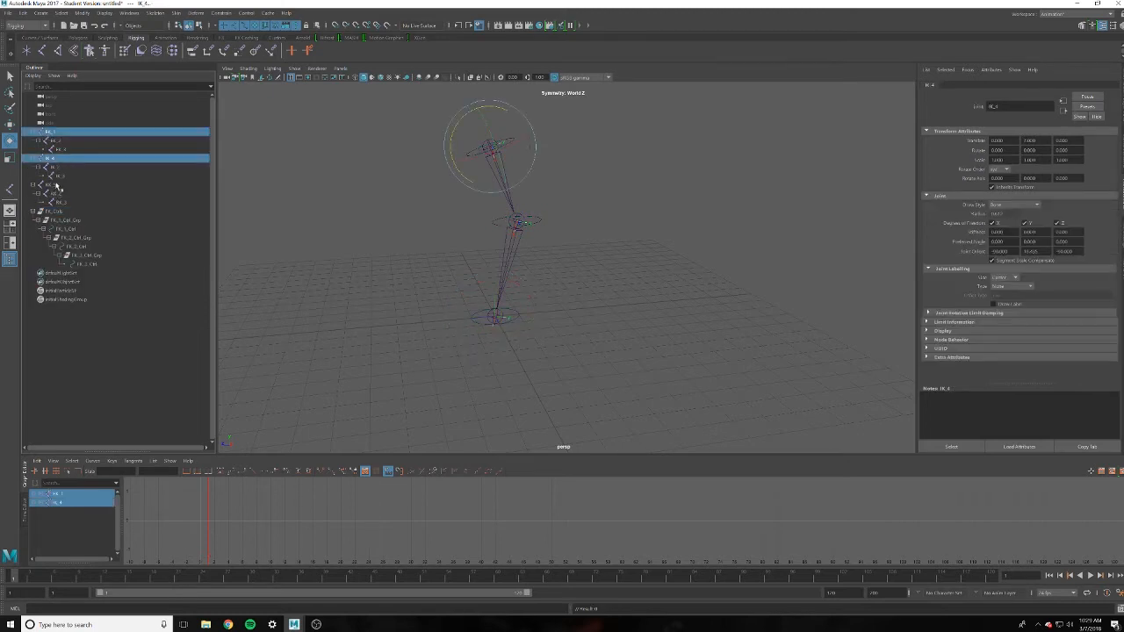
pyautogui.keyDown('ctrl'); pyautogui.click(57, 185); pyautogui.keyUp('ctrl')
pyautogui.hotkey('ctrl', 'g')
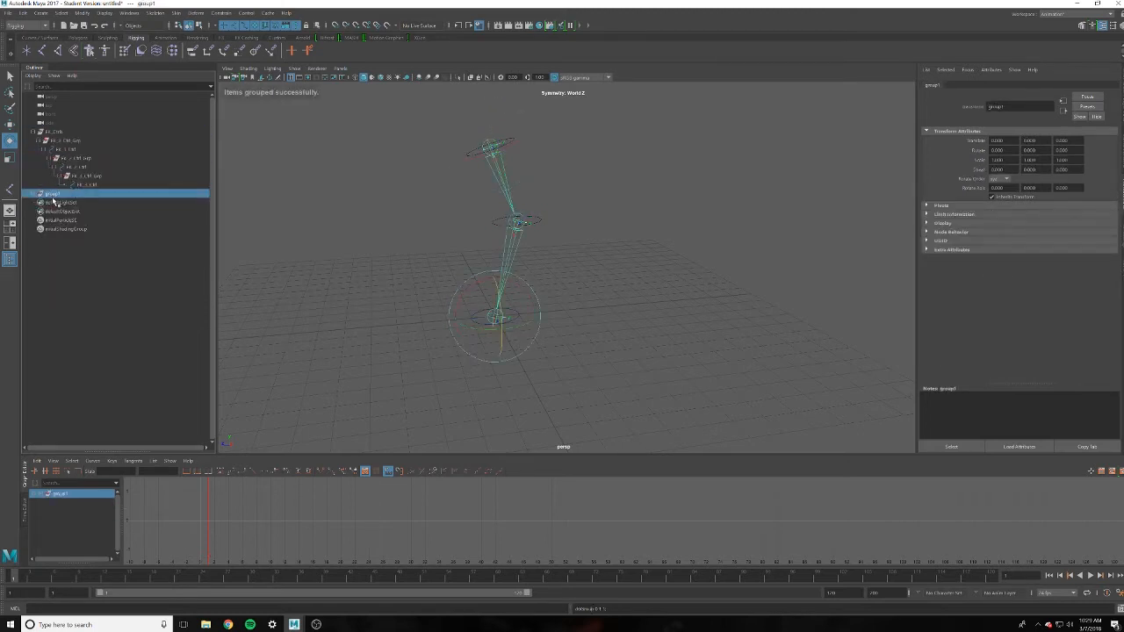
pyautogui.doubleClick(52, 194)
pyautogui.write('Skeleton')
pyautogui.press('Return')
# Group FK_Ctrls and Skeleton under one parent group named ArmCharacter
pyautogui.keyDown('ctrl'); pyautogui.click(55, 132); pyautogui.keyUp('ctrl')
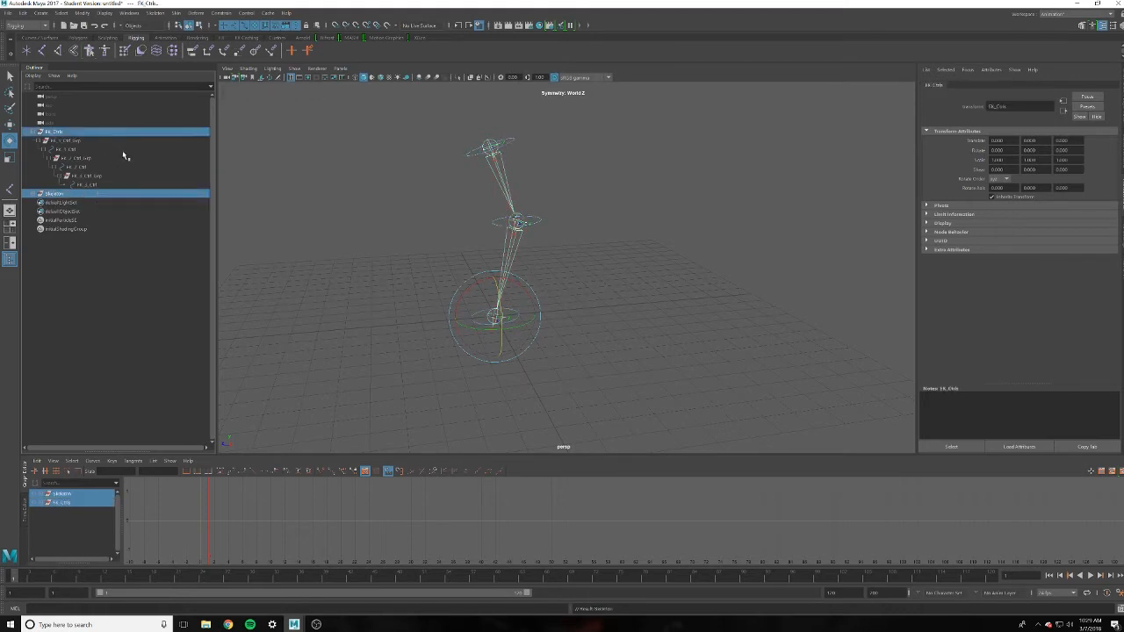
pyautogui.hotkey('ctrl', 'g')
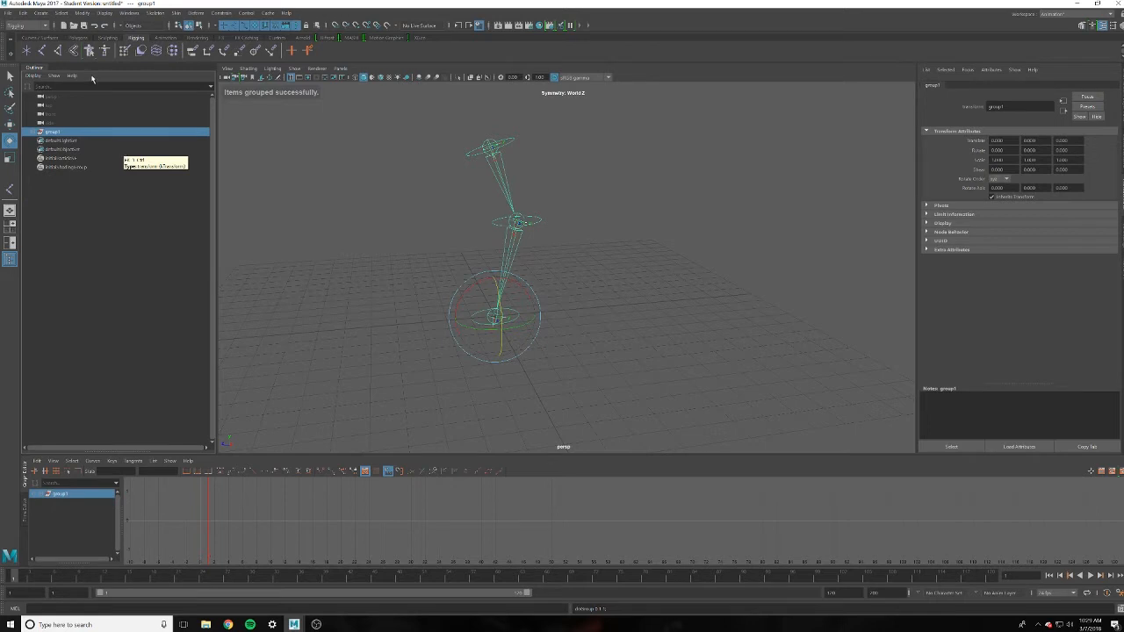
pyautogui.doubleClick(51, 132)
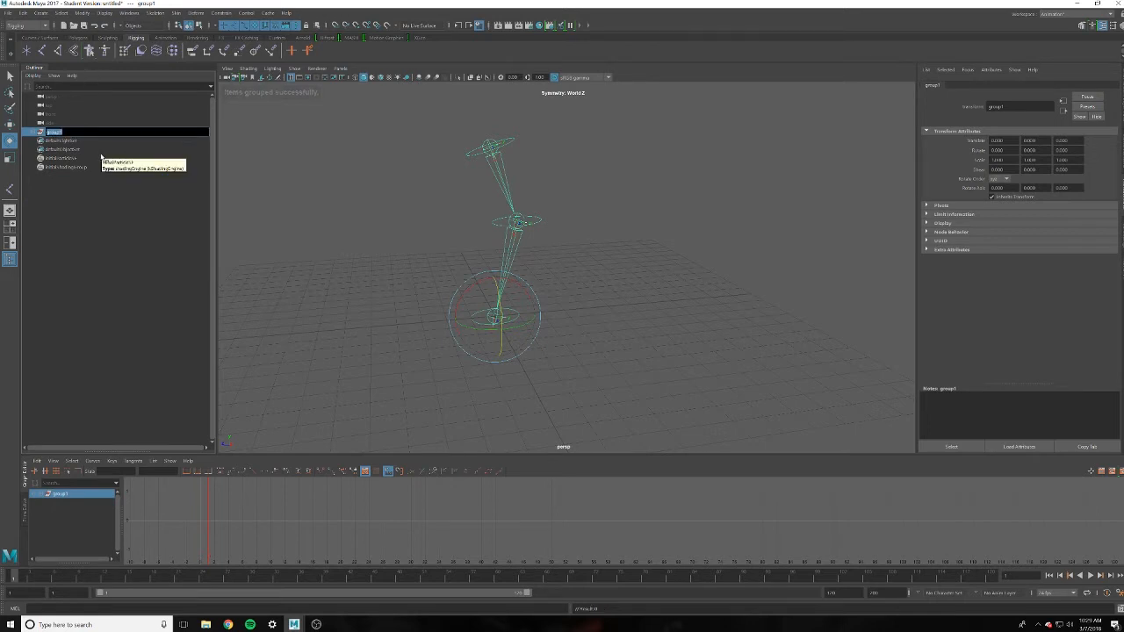
pyautogui.write('ArmCharacter')
pyautogui.press('Return')
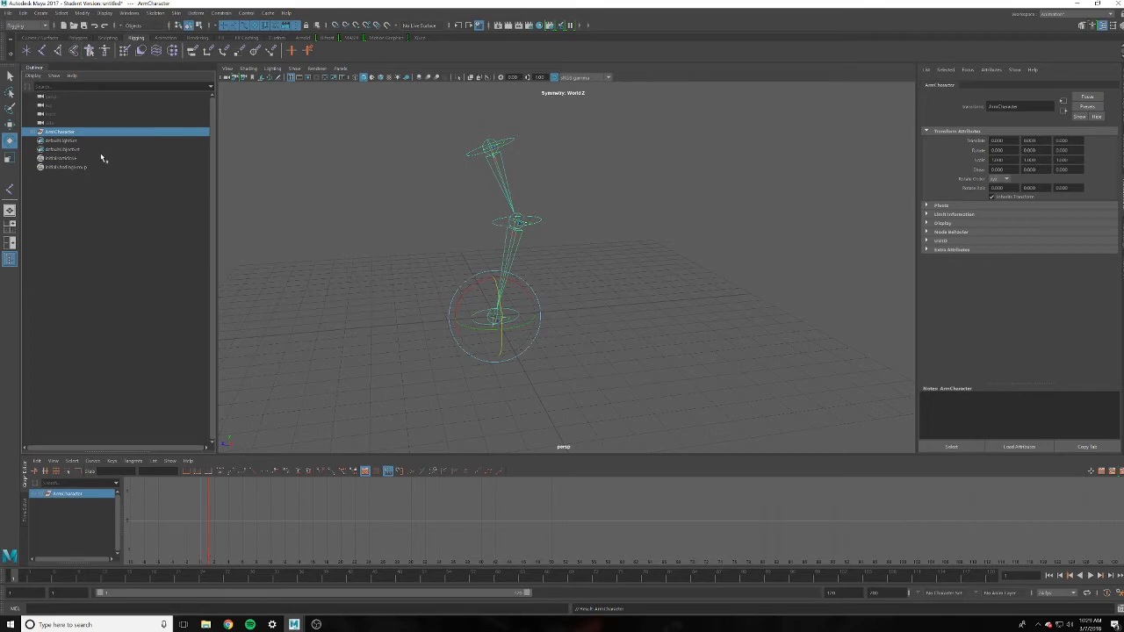
# Expand the ArmCharacter hierarchy and increase the radius of all three RK joints so they stand out from the other chains
pyautogui.click(34, 132)
pyautogui.click(61, 203)
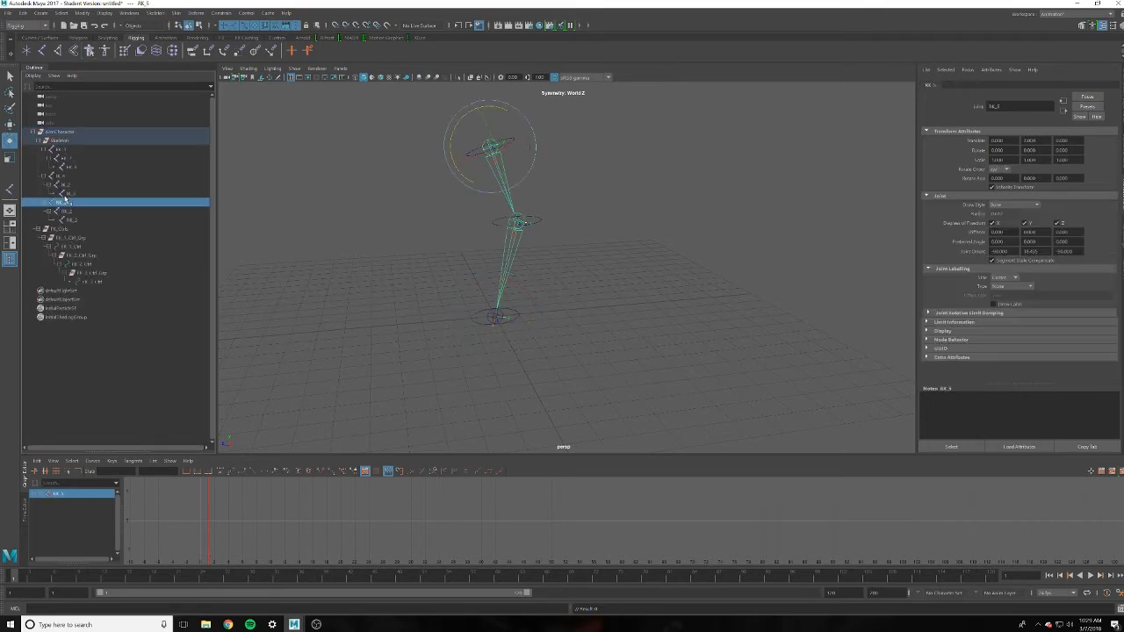
pyautogui.hotkey('ctrl', 'a')
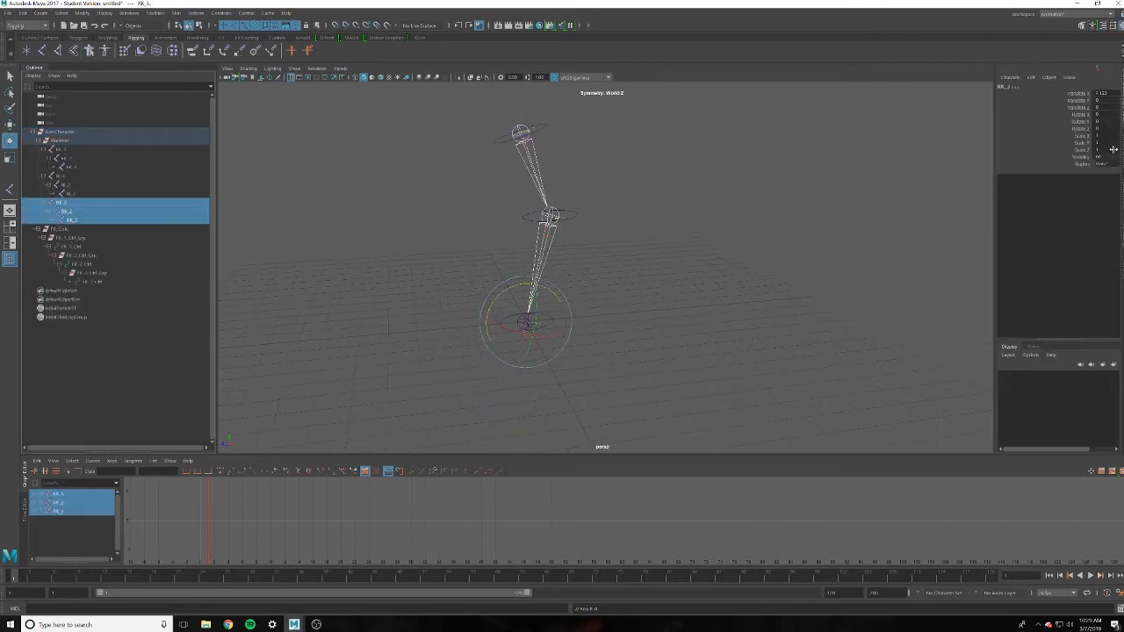
pyautogui.doubleClick(1112, 166)
pyautogui.write('3')
pyautogui.press('Return')
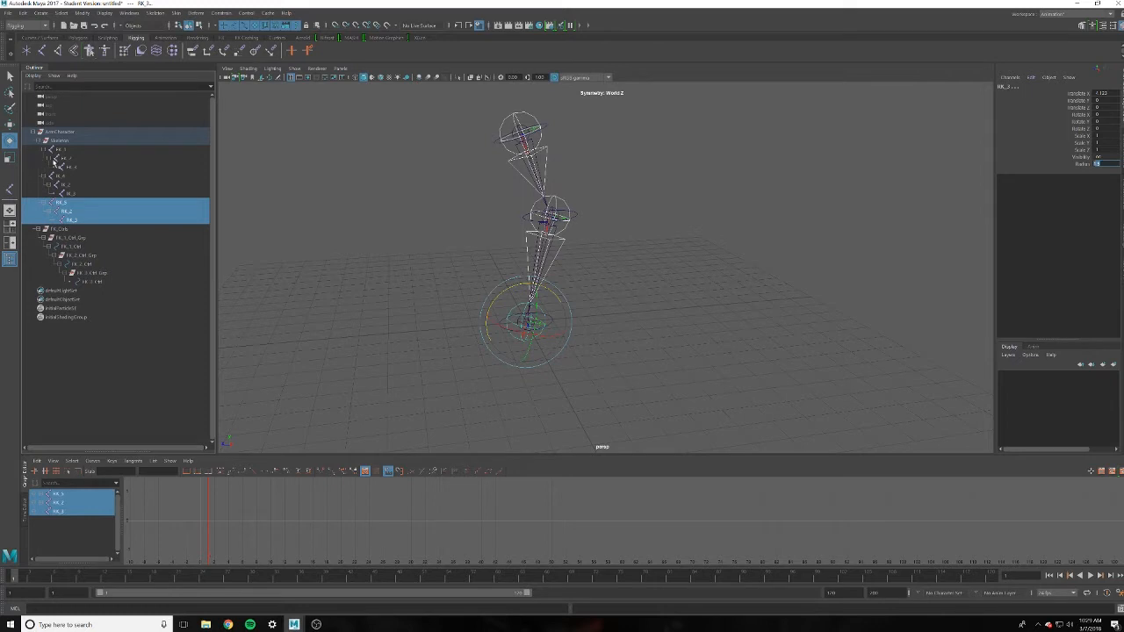
# Set the radius of the three IK joints to a size smaller than the RK joints
pyautogui.click(62, 178)
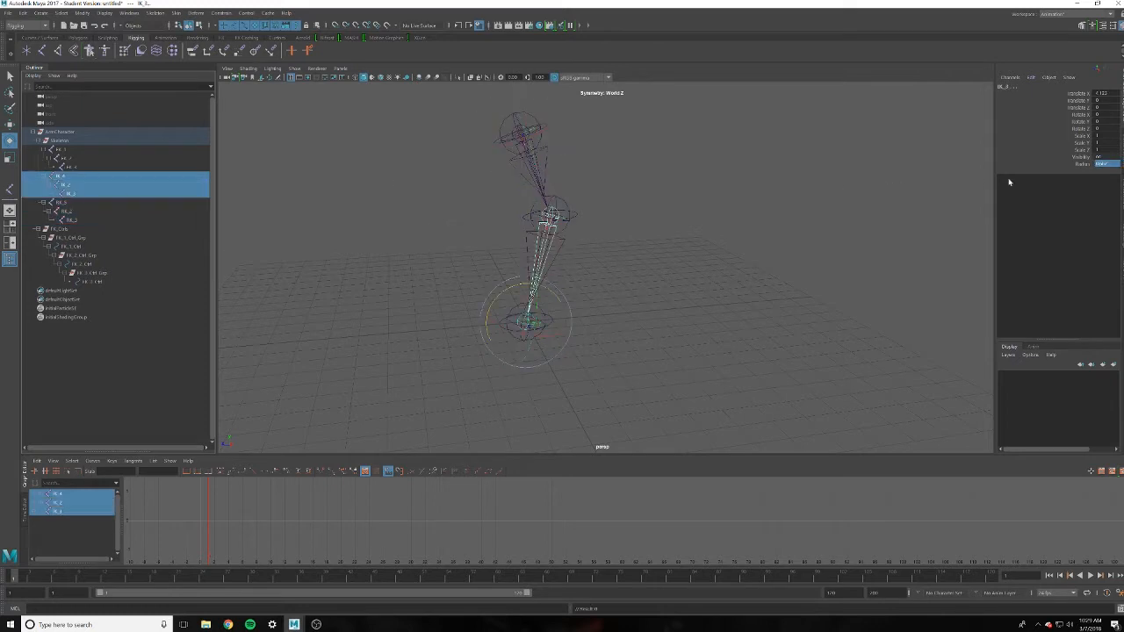
pyautogui.write('3')
pyautogui.press('Return')
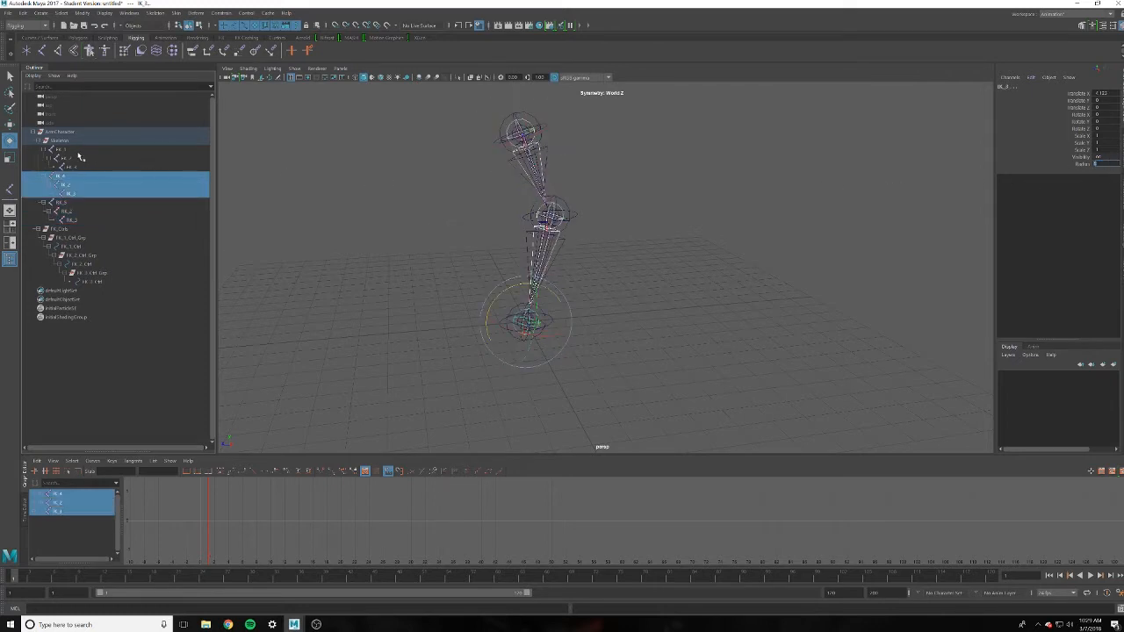
# Set the radius of the three FK joints to the smallest size of the three chains, and show the joints' detailed attributes
pyautogui.click(76, 151)
pyautogui.keyDown('shift'); pyautogui.click(72, 167); pyautogui.keyUp('shift')
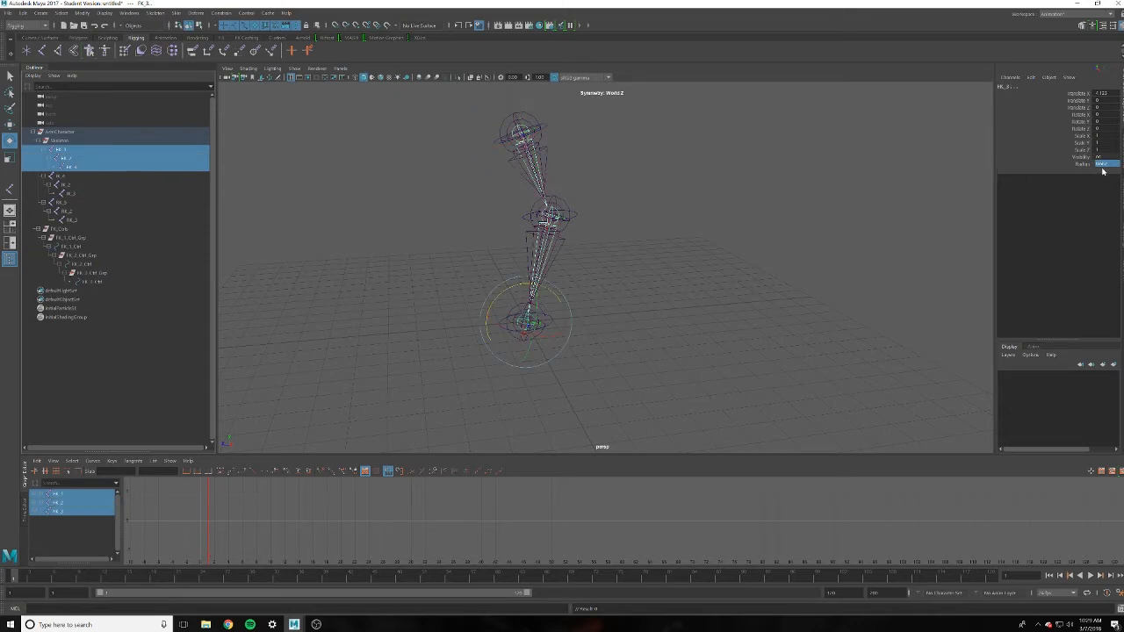
pyautogui.write('3')
pyautogui.press('Return')
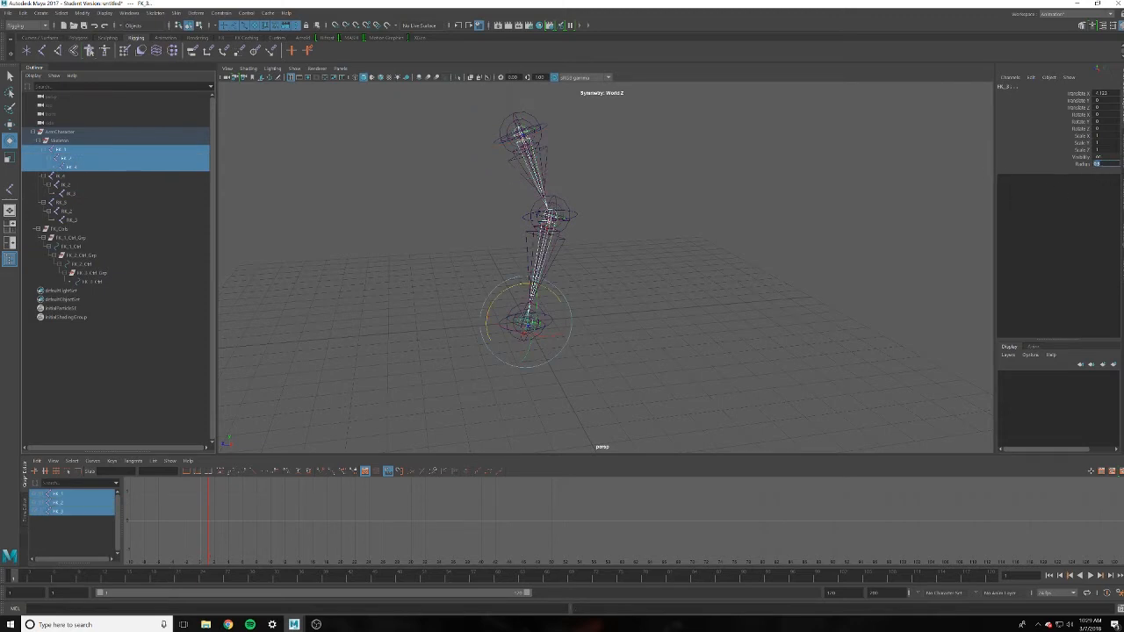
pyautogui.hotkey('ctrl', 'a')
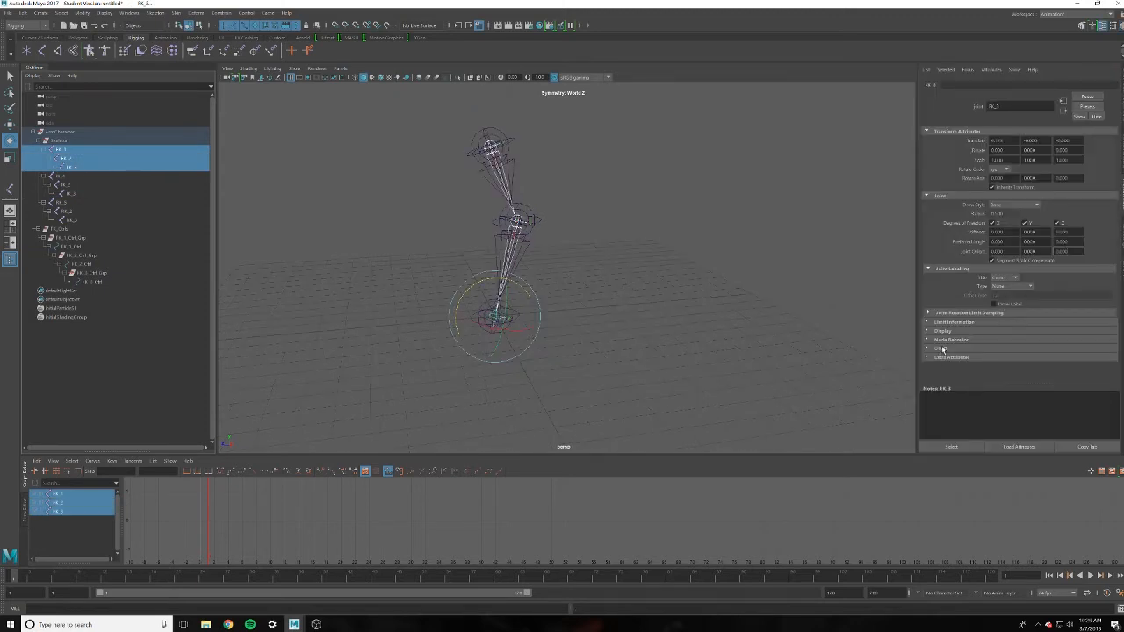
# Enable the drawing overrides of joint FK_3 and pick an index colour for it
pyautogui.click(939, 332)
pyautogui.scroll(-2, 949, 313)
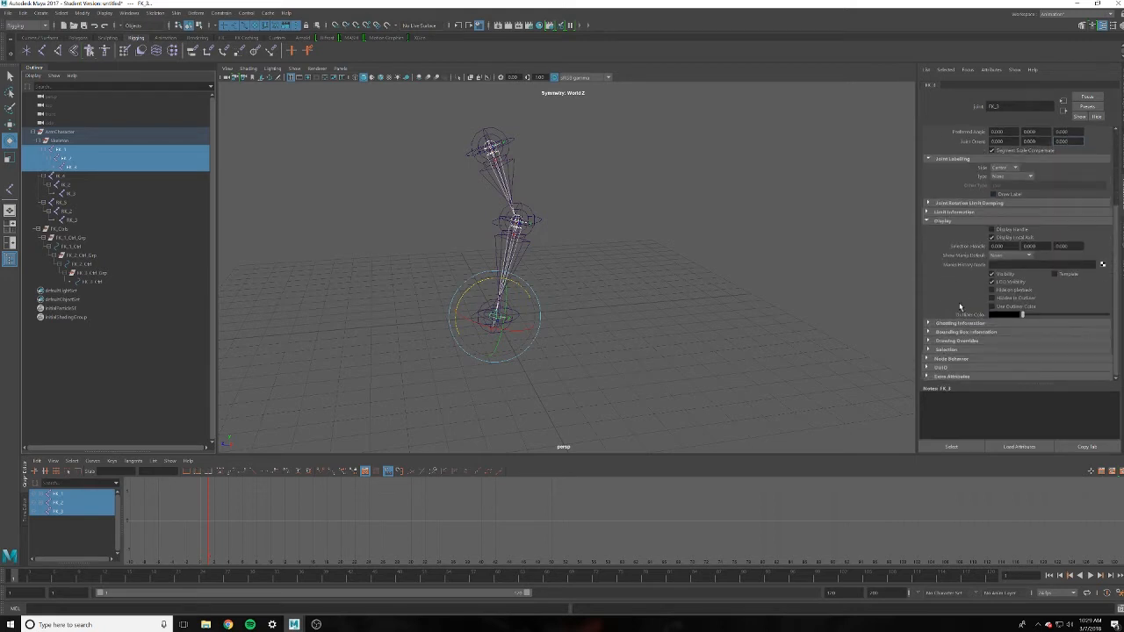
pyautogui.click(950, 340)
pyautogui.scroll(-2, 974, 302)
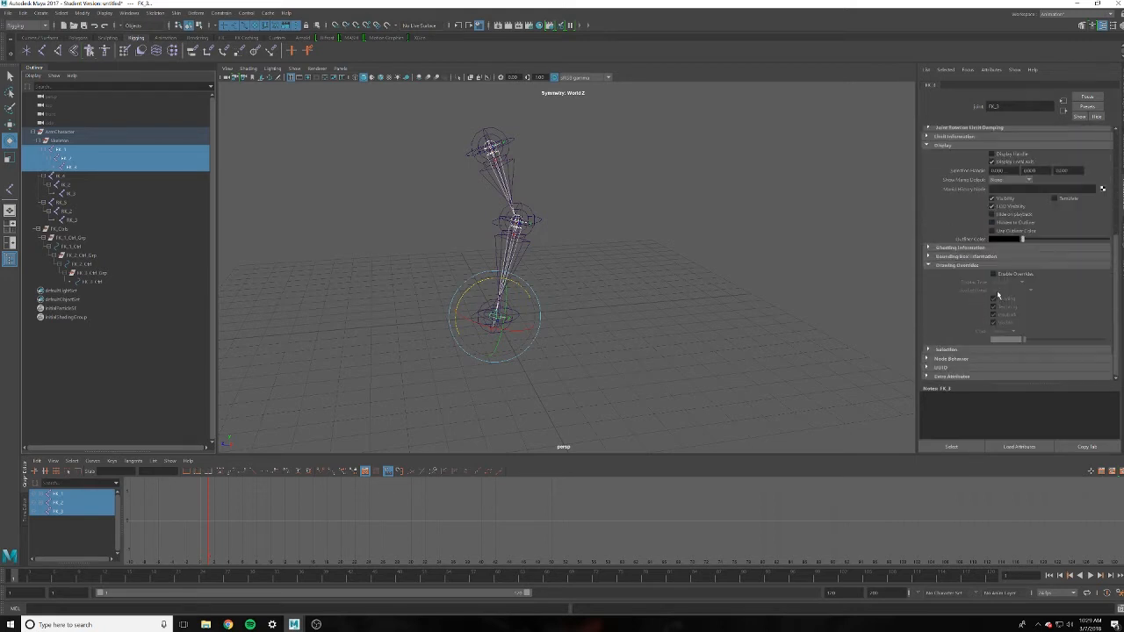
pyautogui.click(994, 274)
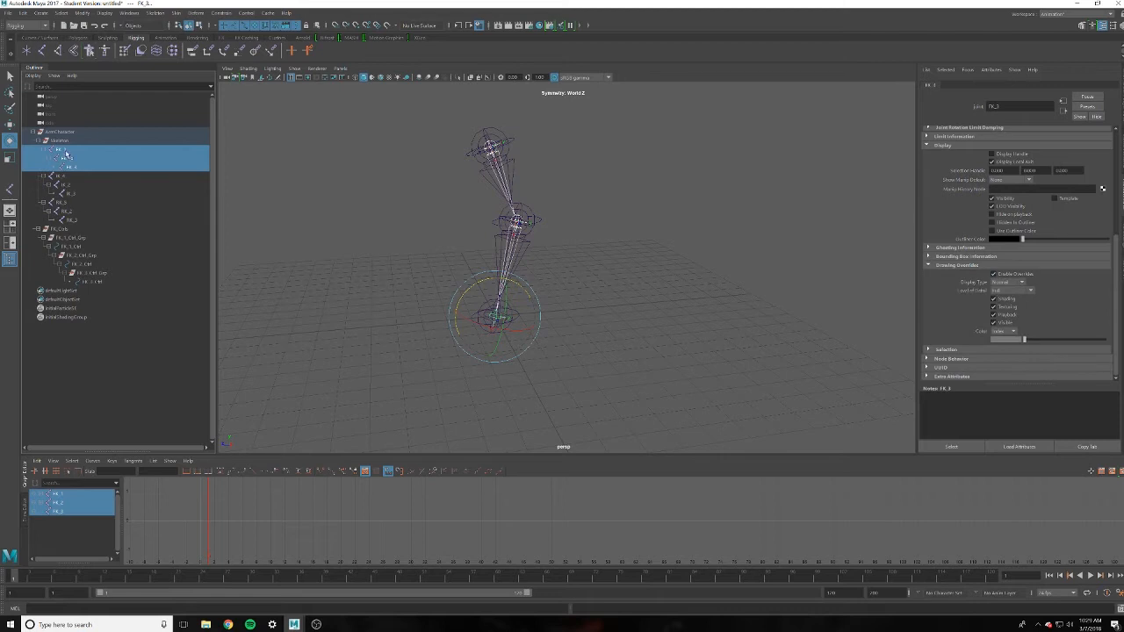
pyautogui.moveTo(1042, 341); pyautogui.dragTo(1049, 341)
pyautogui.click(576, 341)
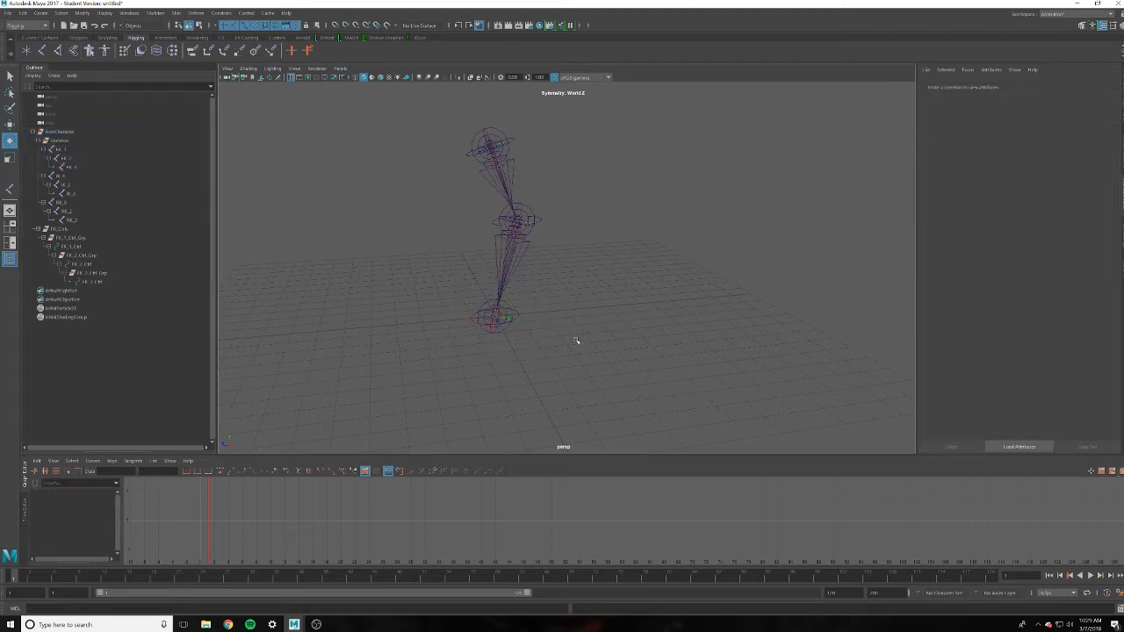
# Enable drawing overrides on joints FK_2 and FK_1 and set their index colours to reddish tones
pyautogui.click(71, 159)
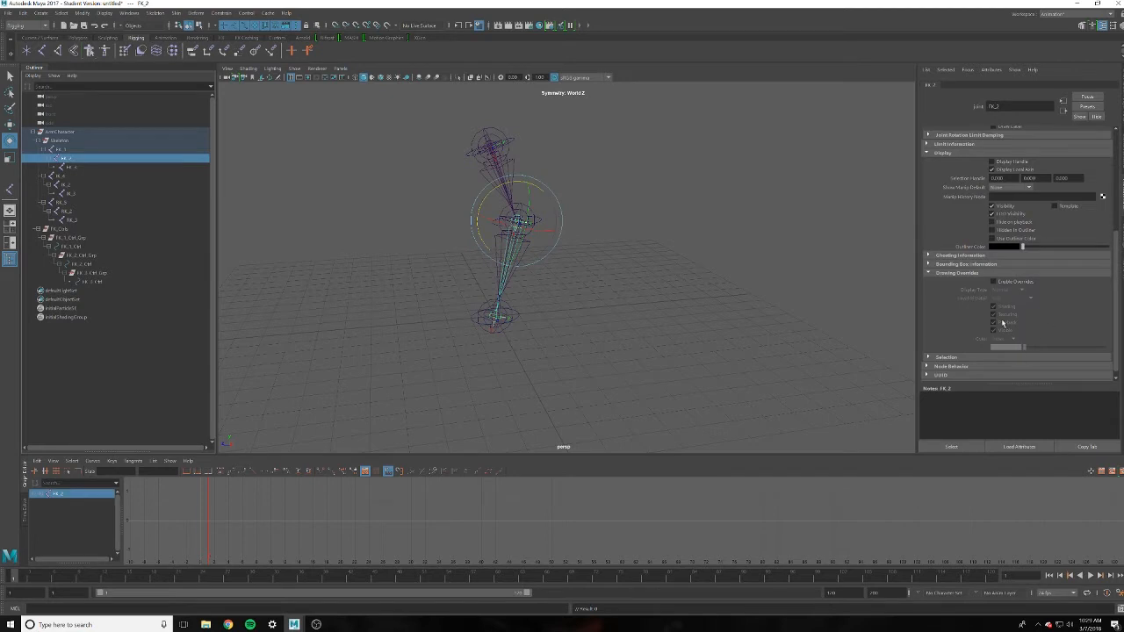
pyautogui.click(993, 281)
pyautogui.moveTo(1037, 348); pyautogui.dragTo(1054, 350)
pyautogui.click(395, 222)
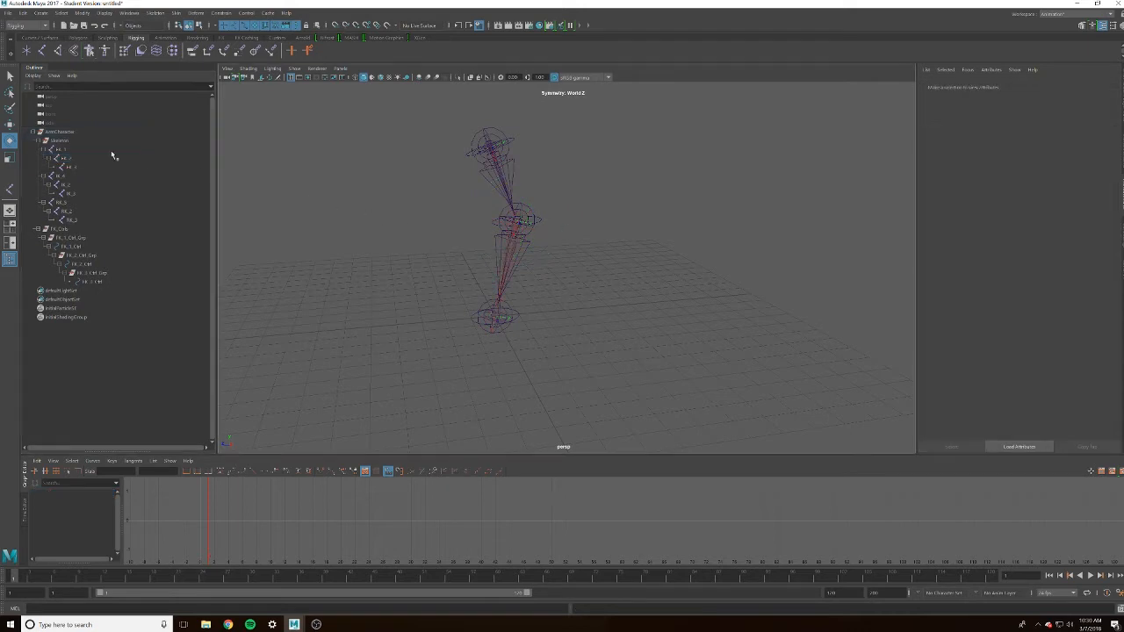
pyautogui.click(58, 150)
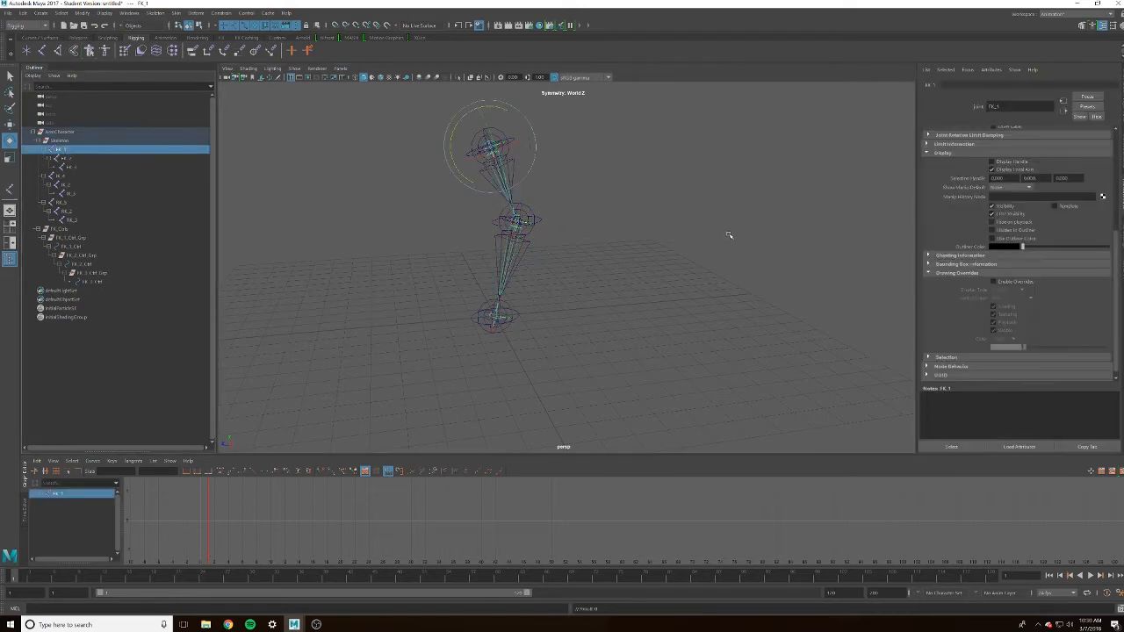
pyautogui.click(1002, 283)
pyautogui.moveTo(1043, 349); pyautogui.dragTo(1051, 351)
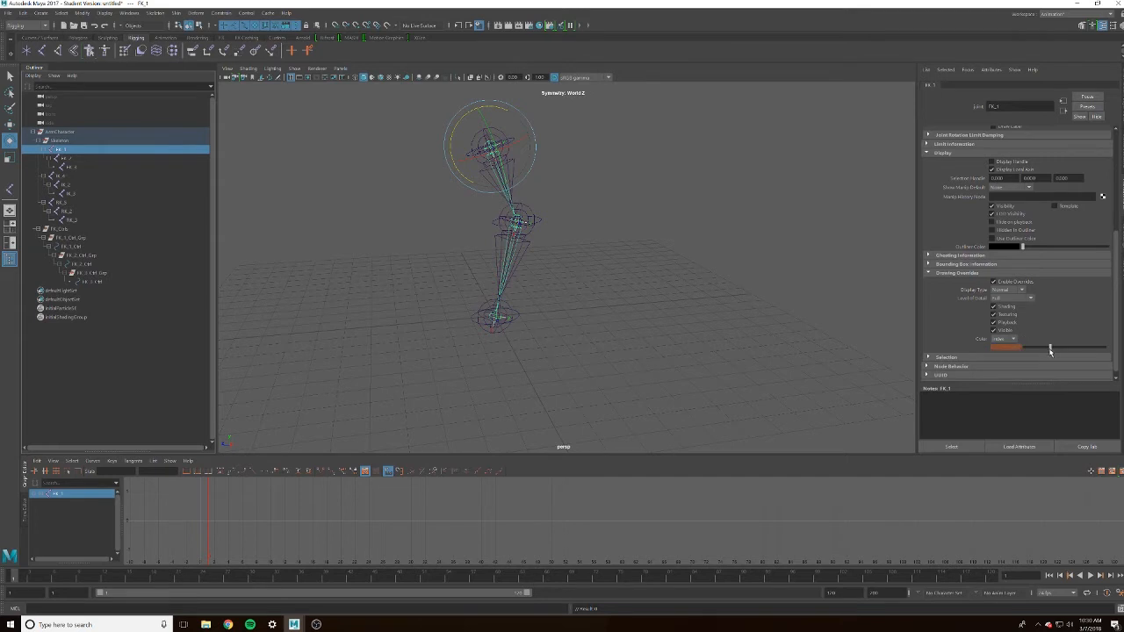
pyautogui.click(719, 302)
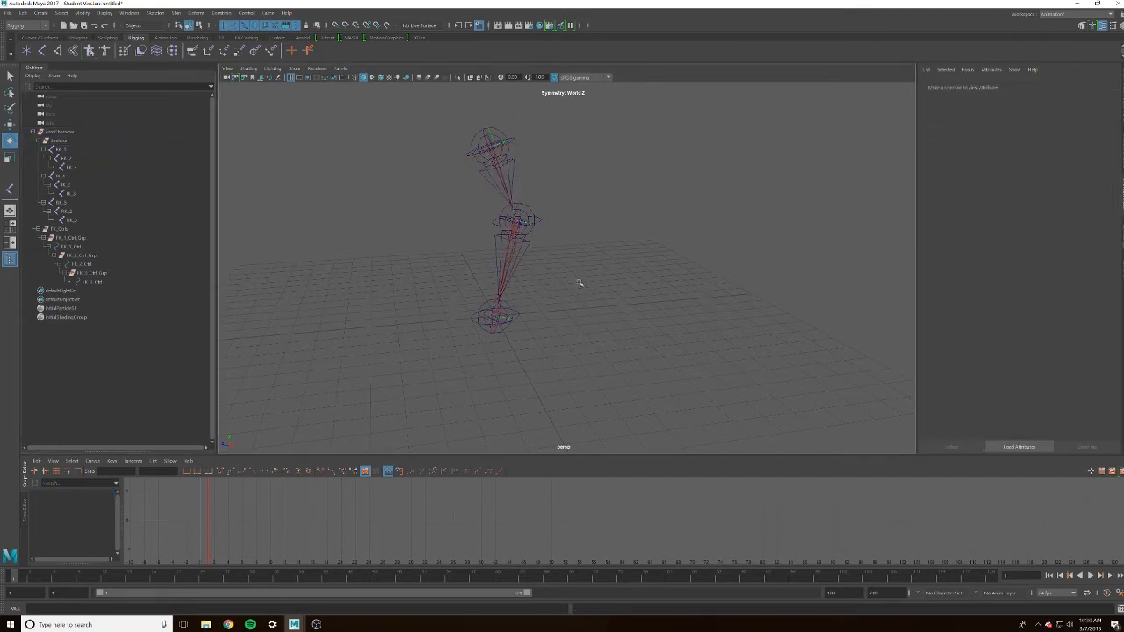
# Enable drawing overrides on each of the three IK joints and set their index colour to teal
pyautogui.click(68, 179)
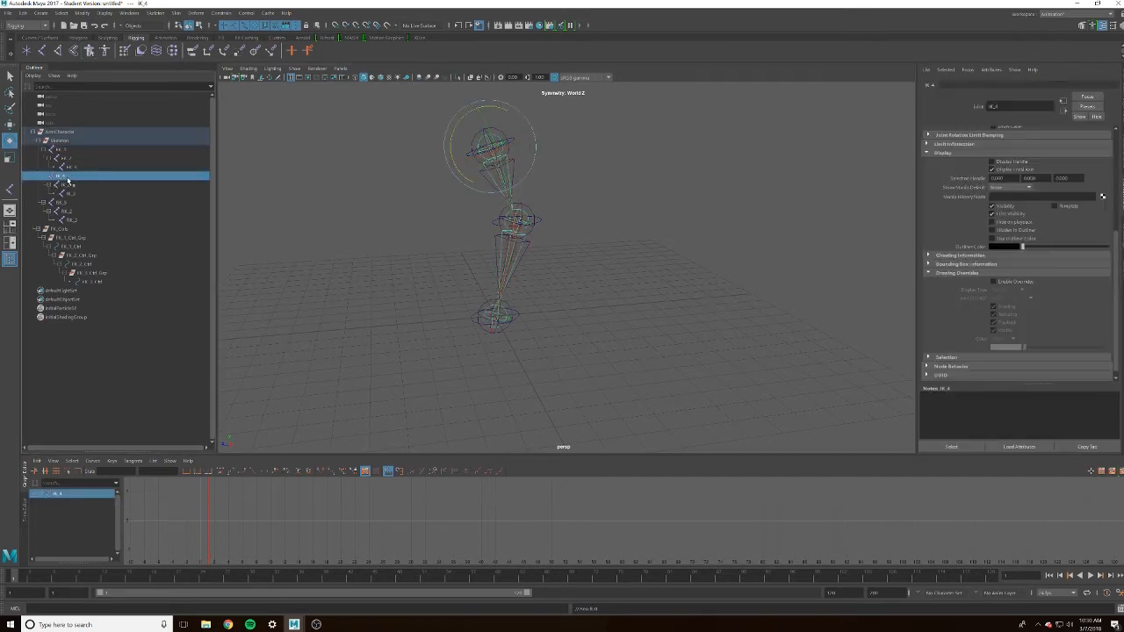
pyautogui.click(994, 282)
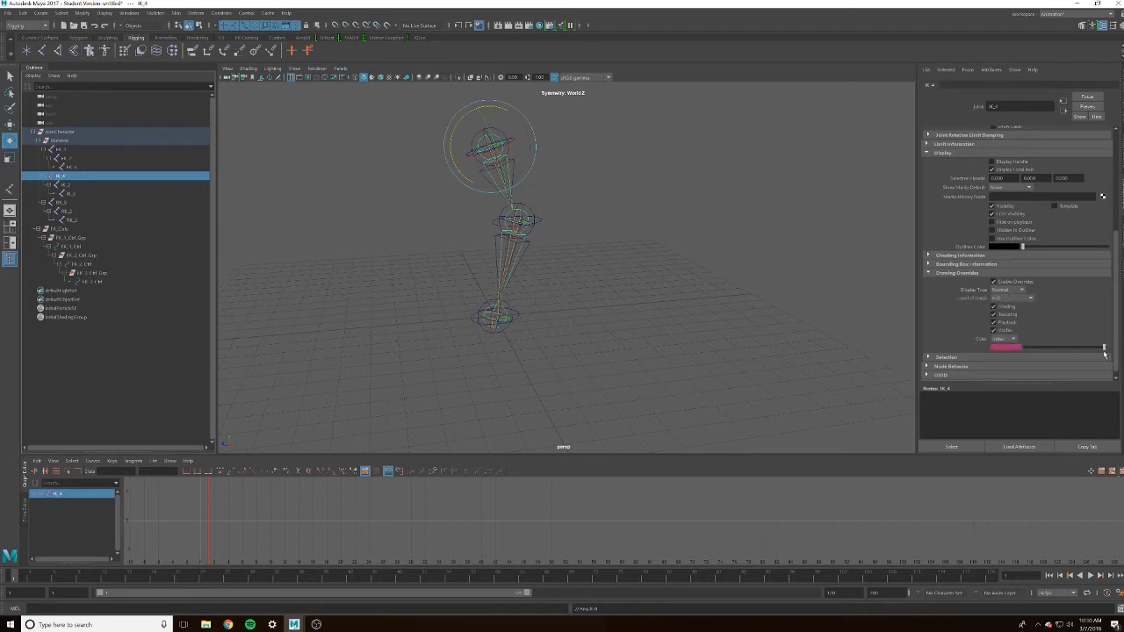
pyautogui.moveTo(1104, 348); pyautogui.dragTo(1099, 351)
pyautogui.click(64, 186)
pyautogui.click(995, 282)
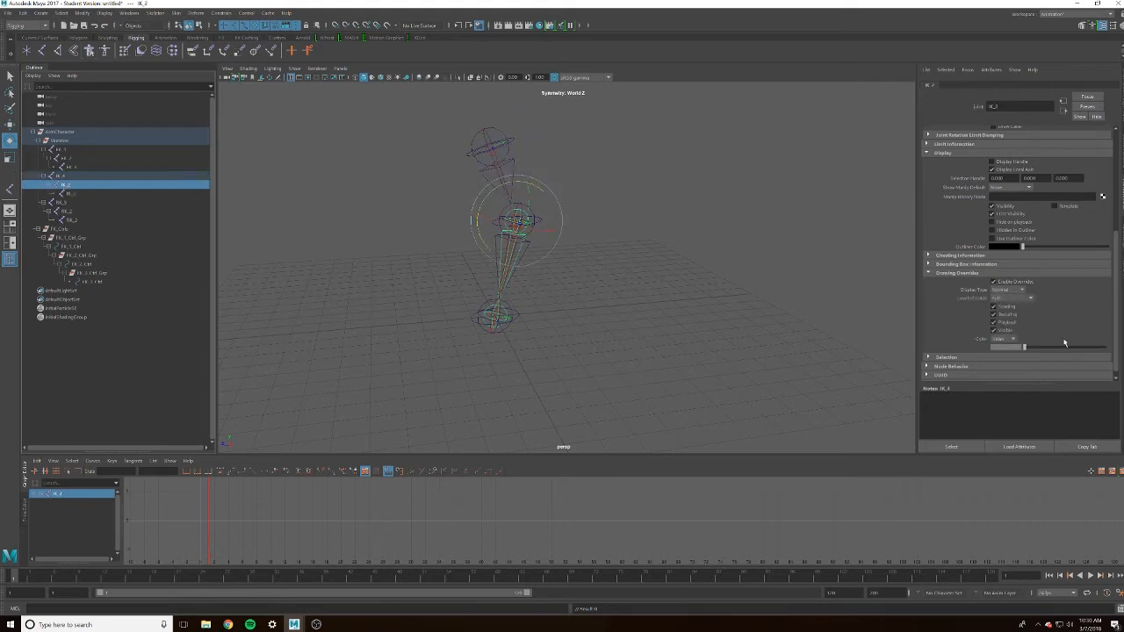
pyautogui.moveTo(1094, 346); pyautogui.dragTo(1100, 350)
pyautogui.click(68, 194)
pyautogui.click(994, 282)
pyautogui.moveTo(1096, 347); pyautogui.dragTo(1097, 351)
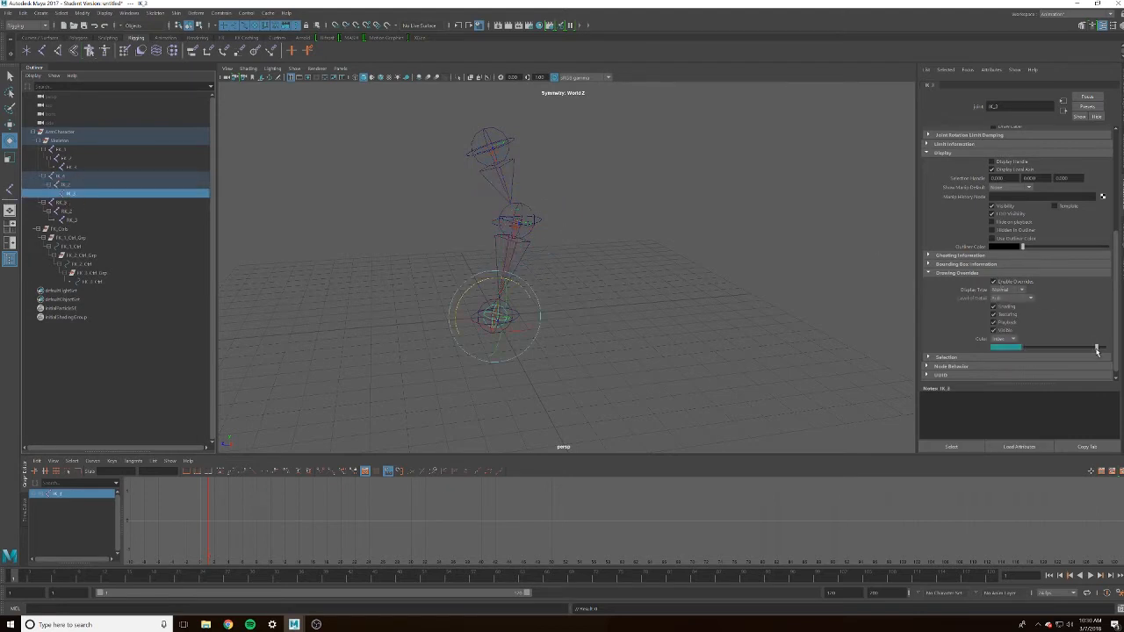
# Enable drawing overrides on each of the three RK joints and set their index colour to green
pyautogui.click(65, 203)
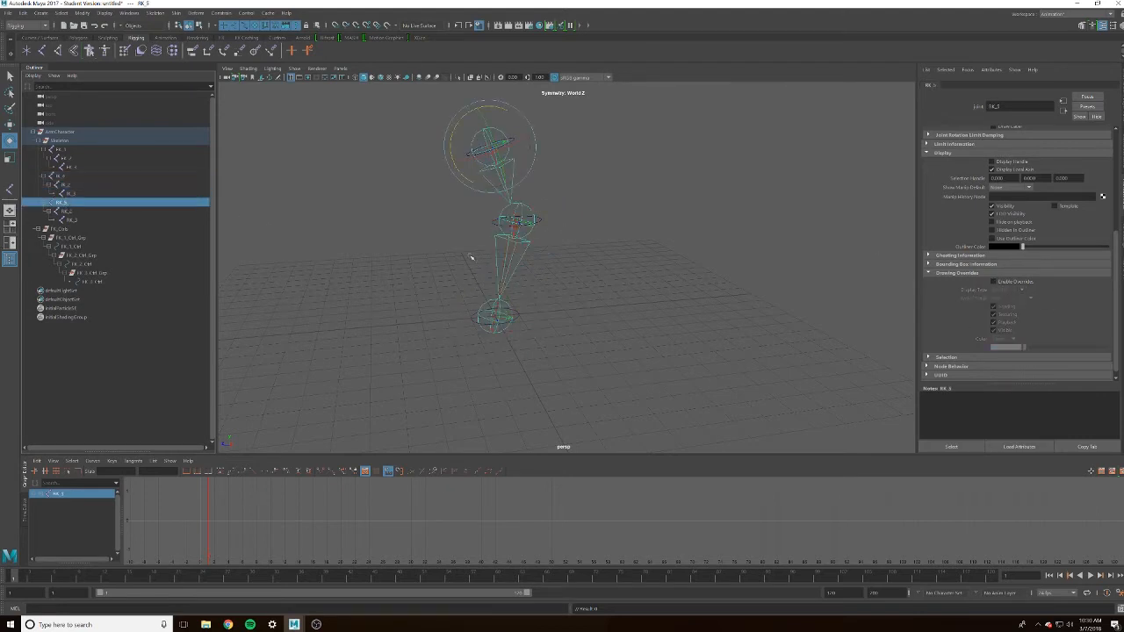
pyautogui.click(994, 282)
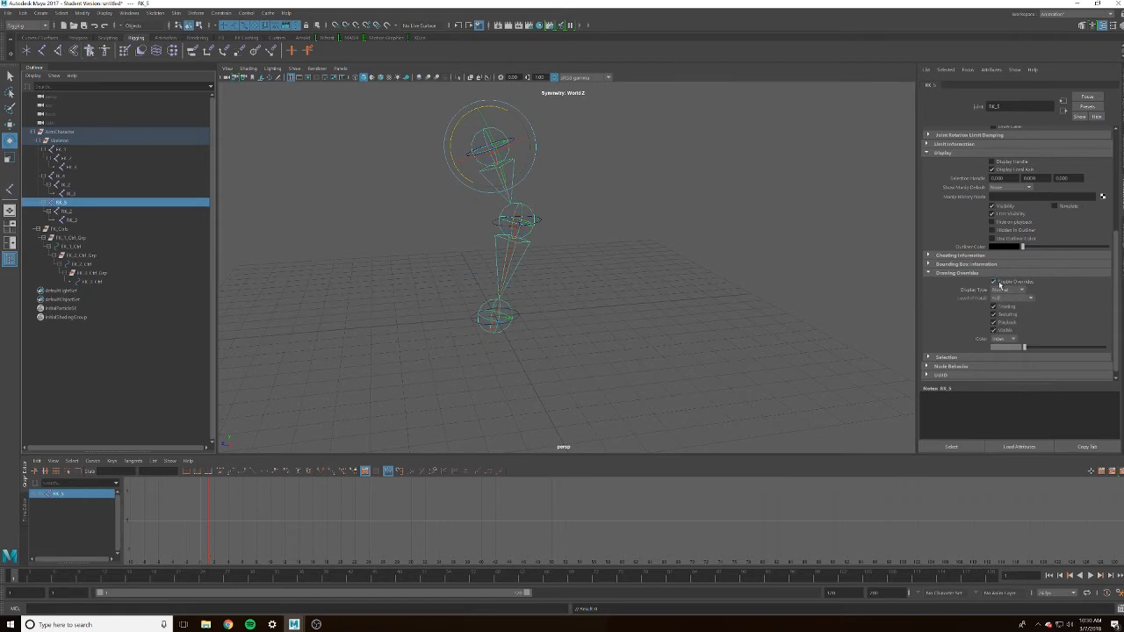
pyautogui.click(1061, 348)
pyautogui.click(67, 213)
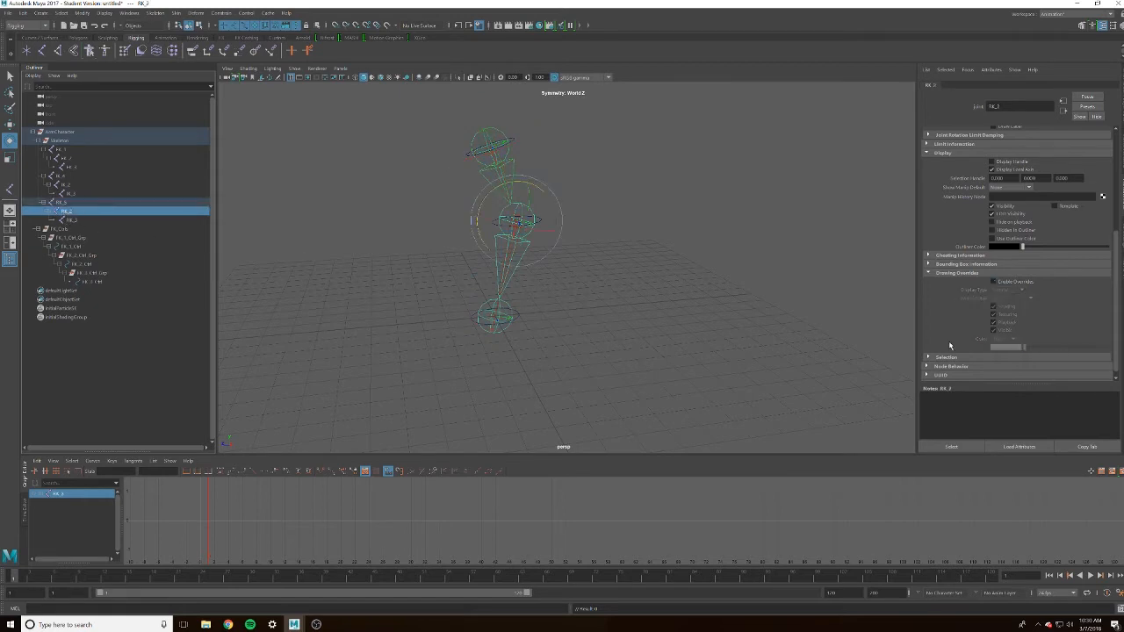
pyautogui.click(998, 277)
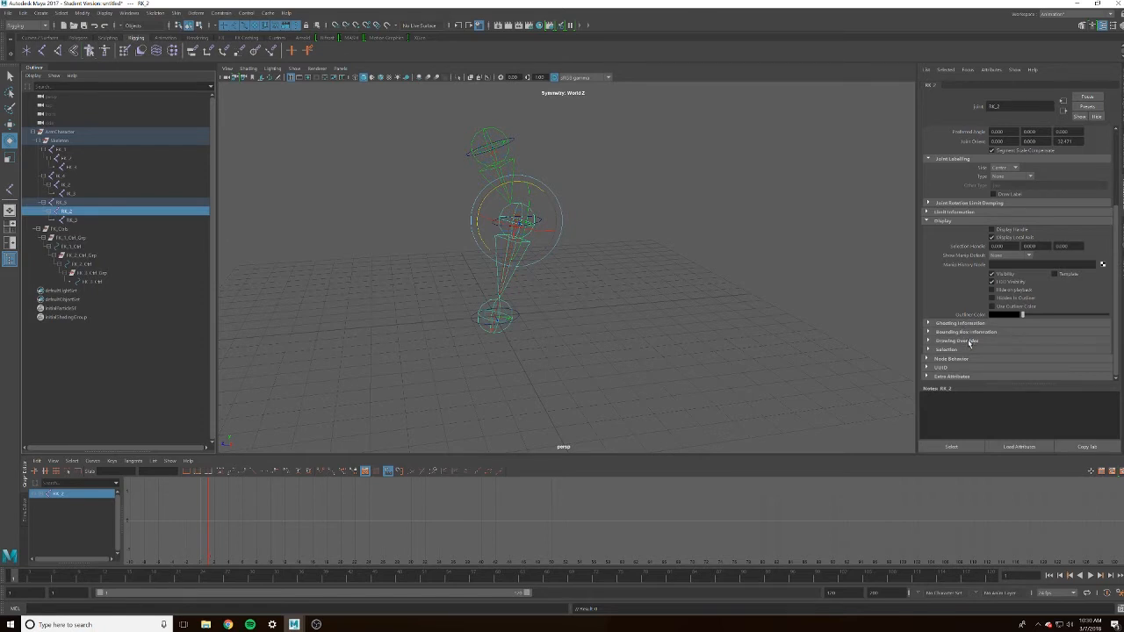
pyautogui.click(968, 340)
pyautogui.scroll(-3, 1074, 335)
pyautogui.click(1061, 346)
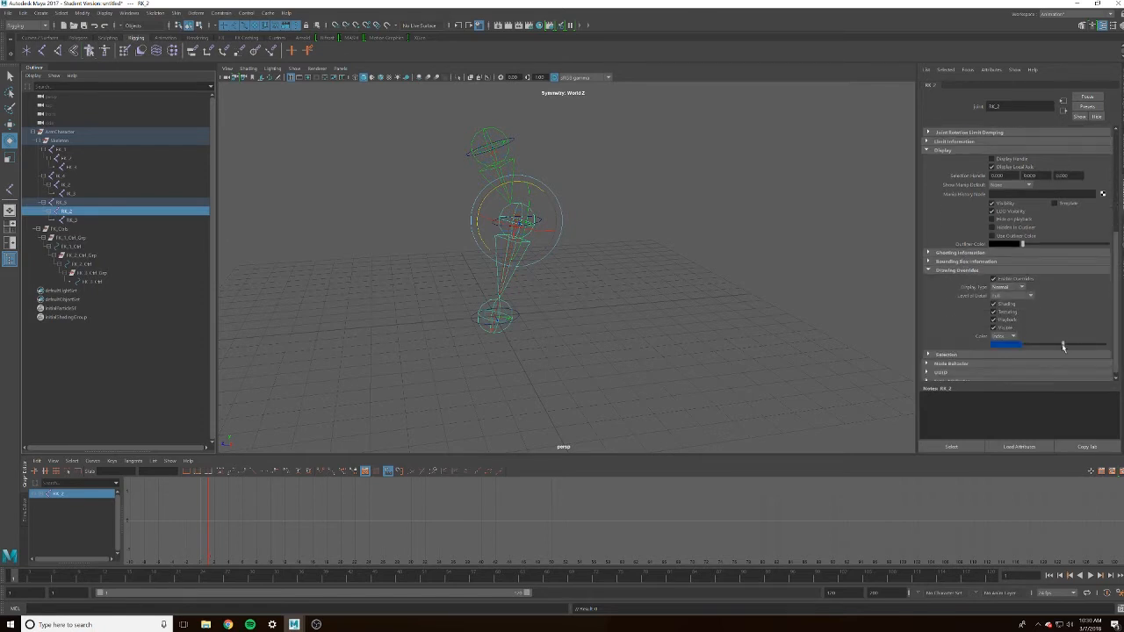
pyautogui.click(113, 220)
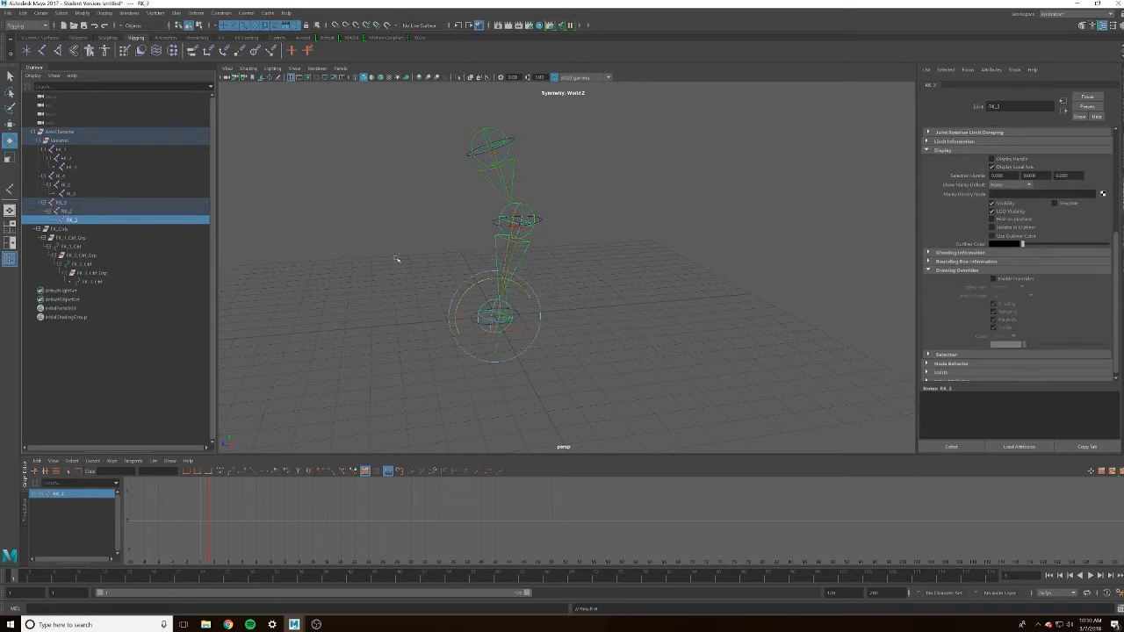
pyautogui.click(996, 279)
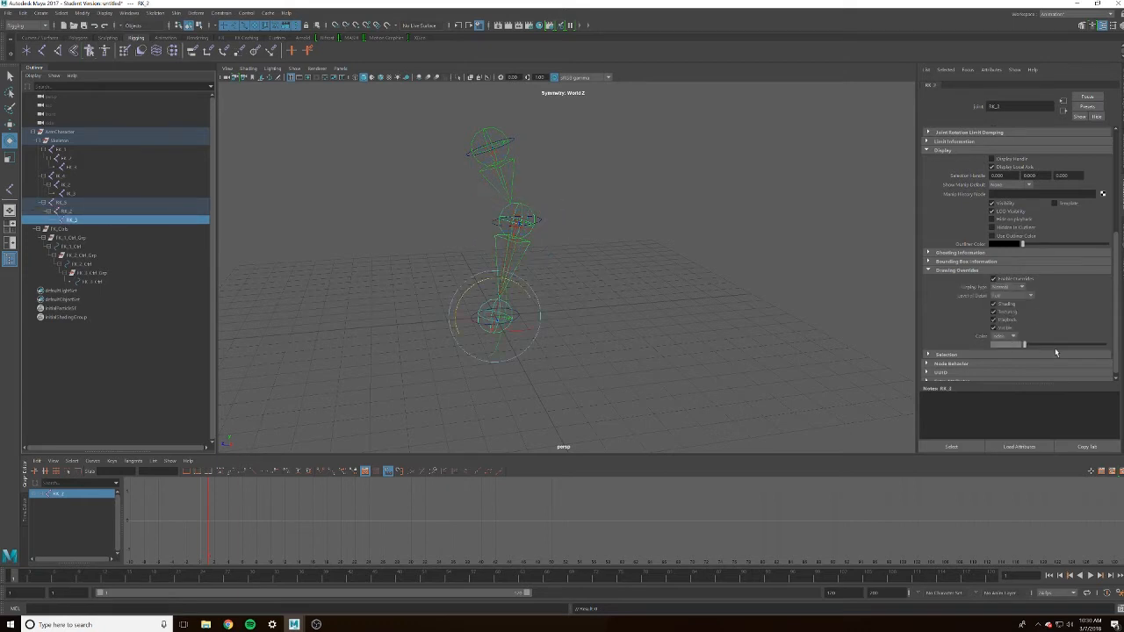
pyautogui.moveTo(1051, 345); pyautogui.dragTo(1061, 346)
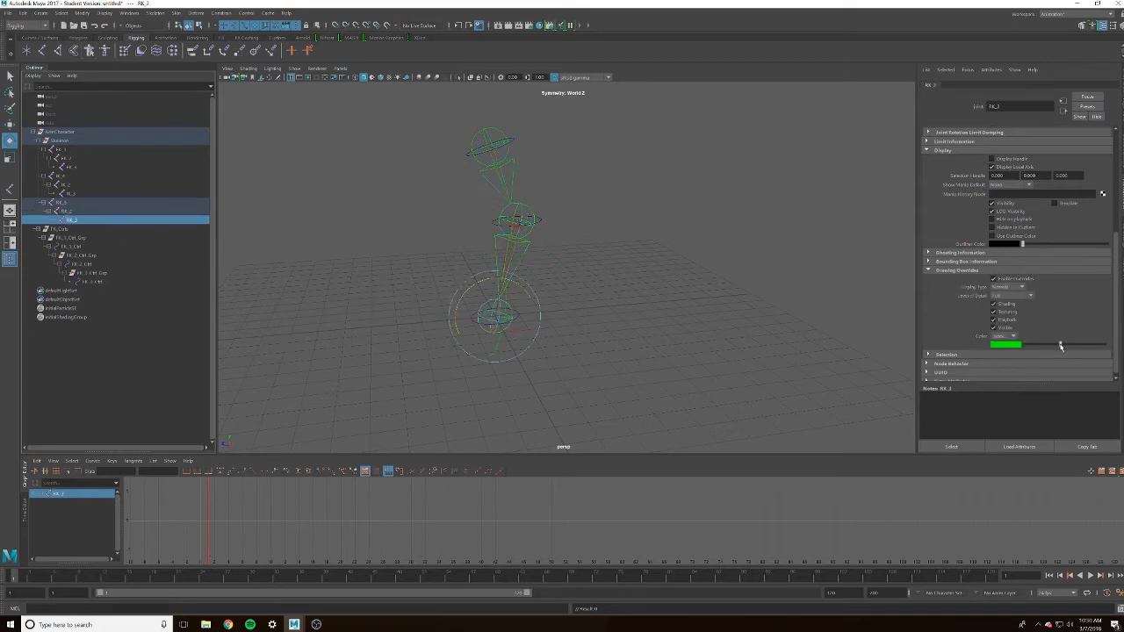
pyautogui.click(577, 292)
# View the display attributes of the FK_3_Ctrl circle at the end of the arm
pyautogui.keyDown('alt'); pyautogui.moveTo(492, 248); pyautogui.dragTo(512, 290); pyautogui.keyUp('alt')
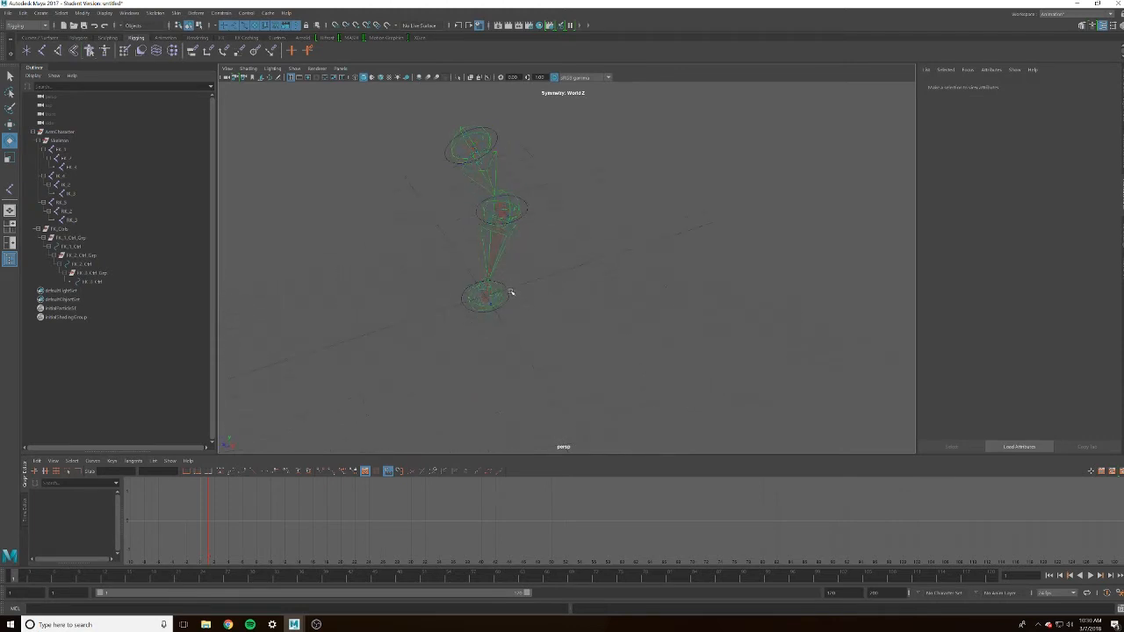
pyautogui.click(507, 286)
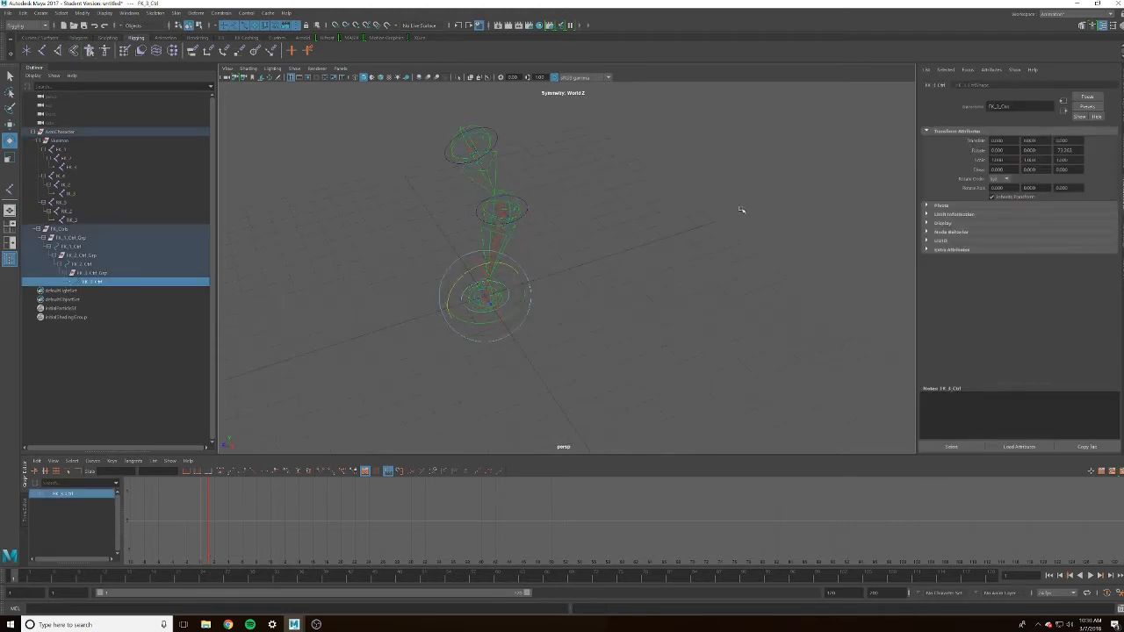
pyautogui.click(943, 223)
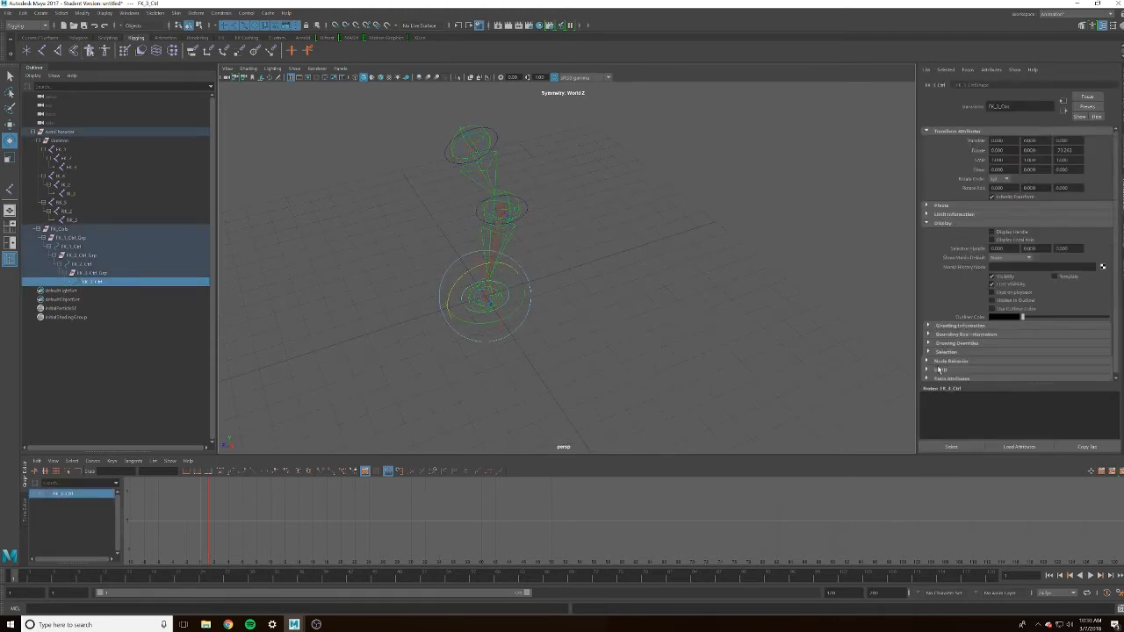
pyautogui.click(551, 254)
pyautogui.keyDown('alt'); pyautogui.moveTo(550, 253); pyautogui.dragTo(559, 325); pyautogui.keyUp('alt')
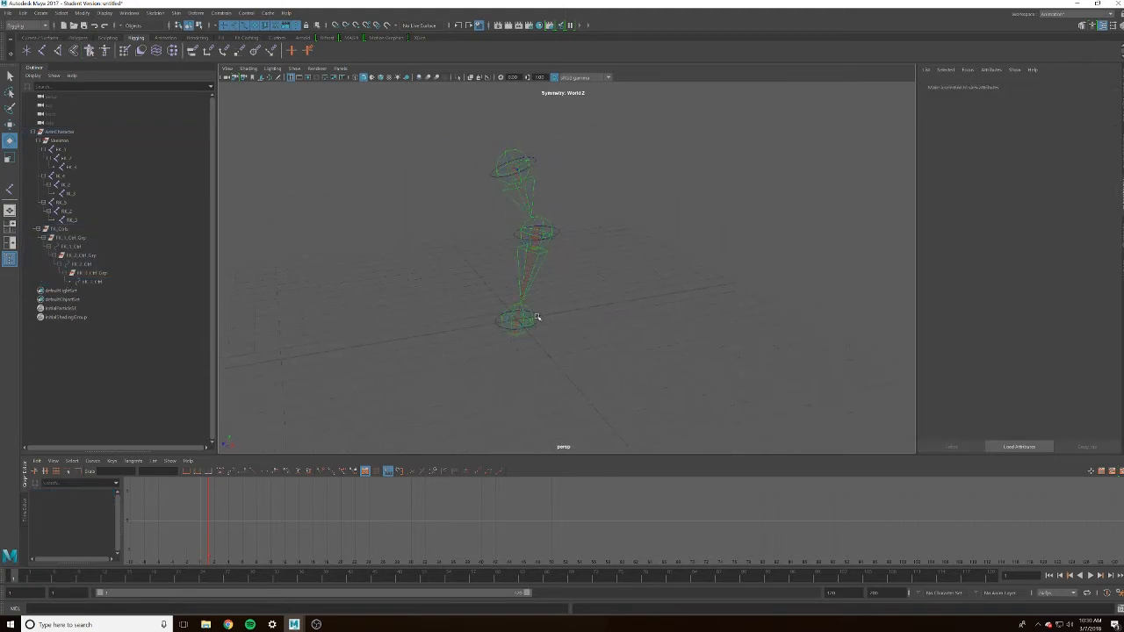
# Try to freeze the transformations of FK_3_Ctrl, FK_2_Ctrl and FK_1_Ctrl together
pyautogui.click(538, 317)
pyautogui.click(562, 232)
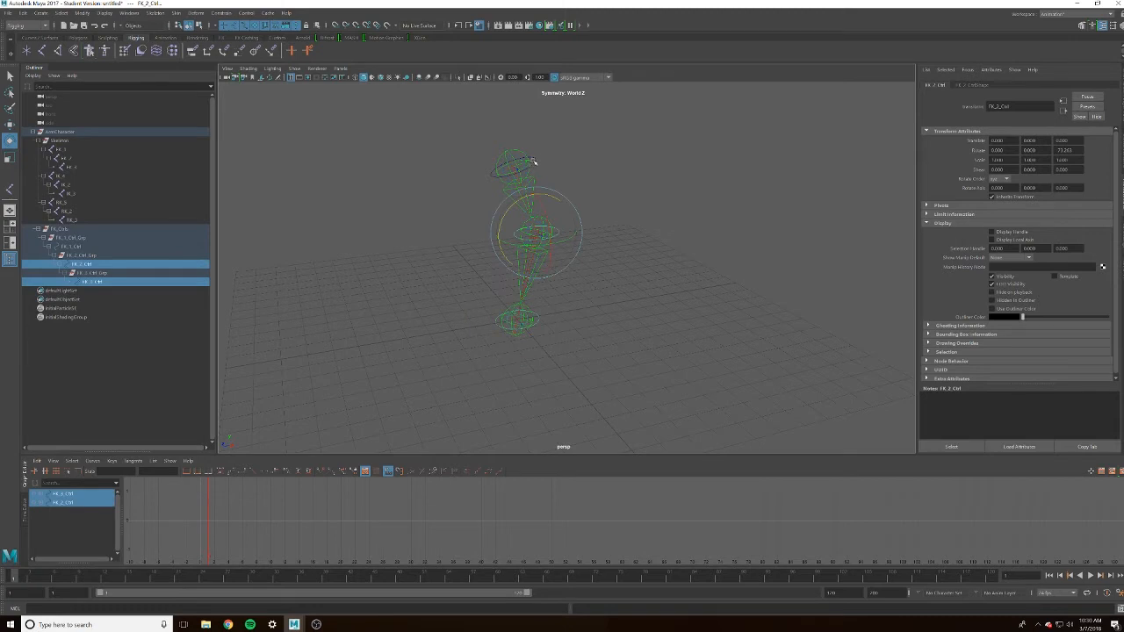
pyautogui.keyDown('shift'); pyautogui.click(536, 167); pyautogui.keyUp('shift')
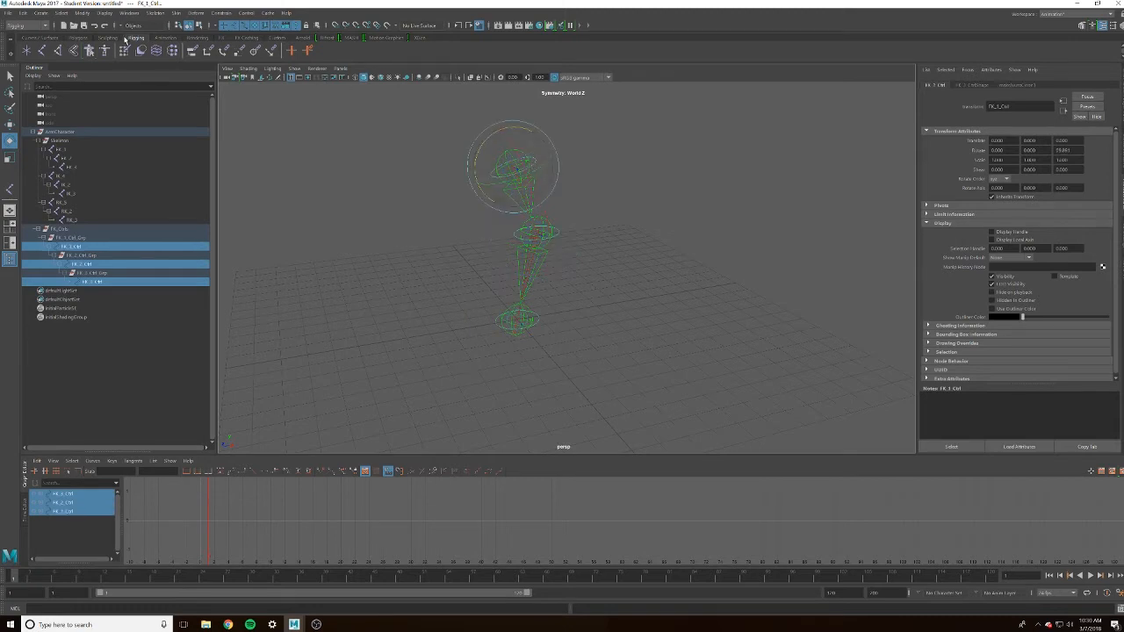
pyautogui.click(40, 13)
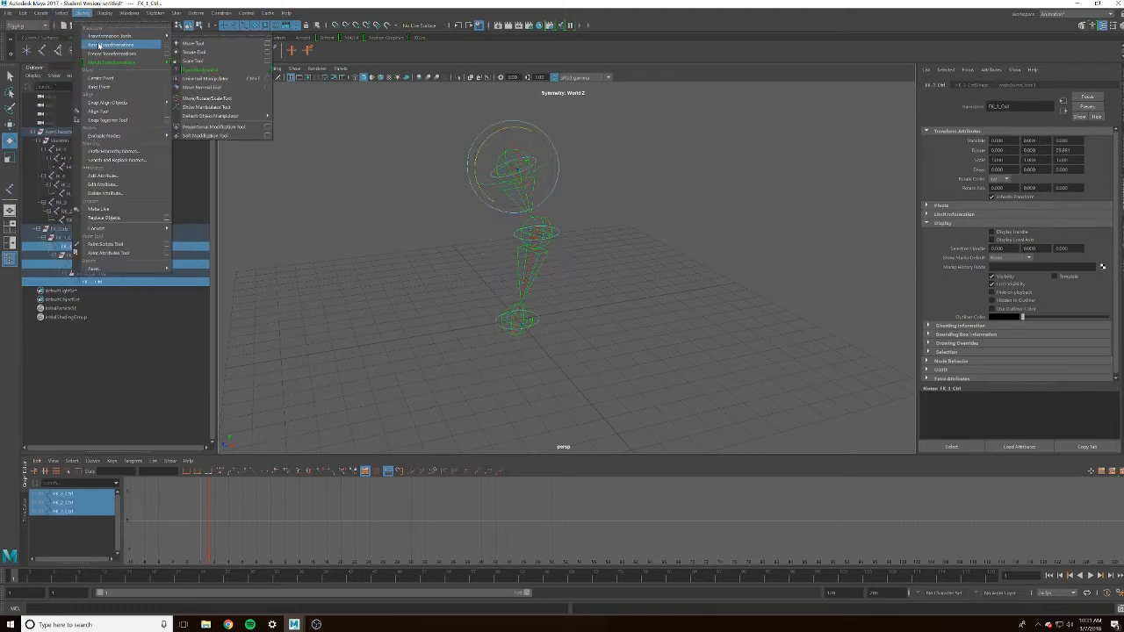
pyautogui.click(103, 54)
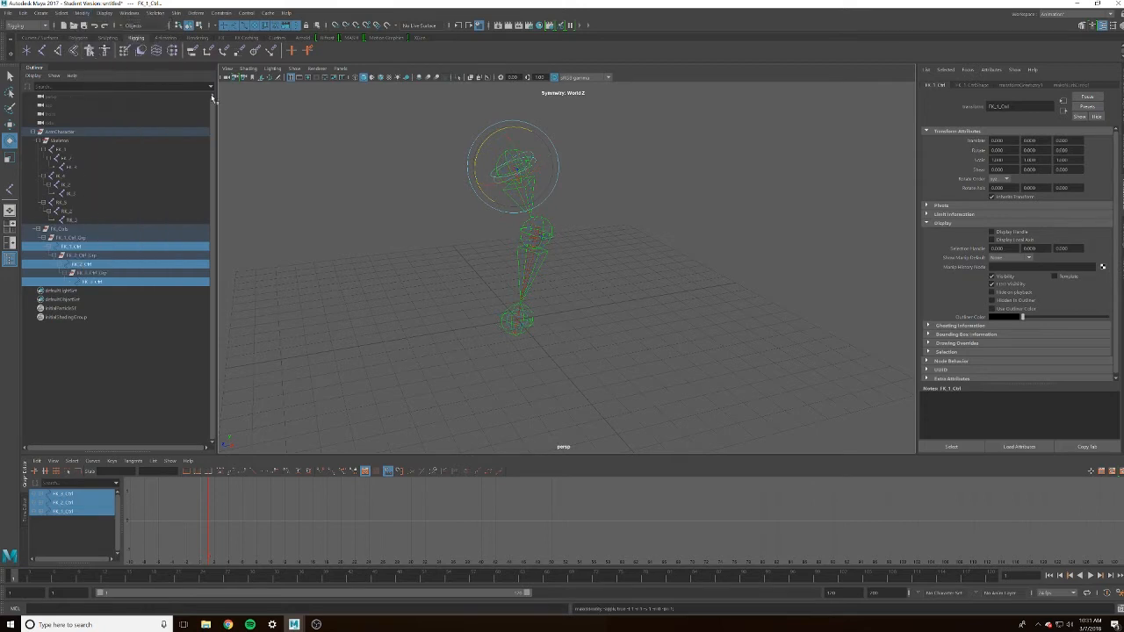
pyautogui.click(720, 189)
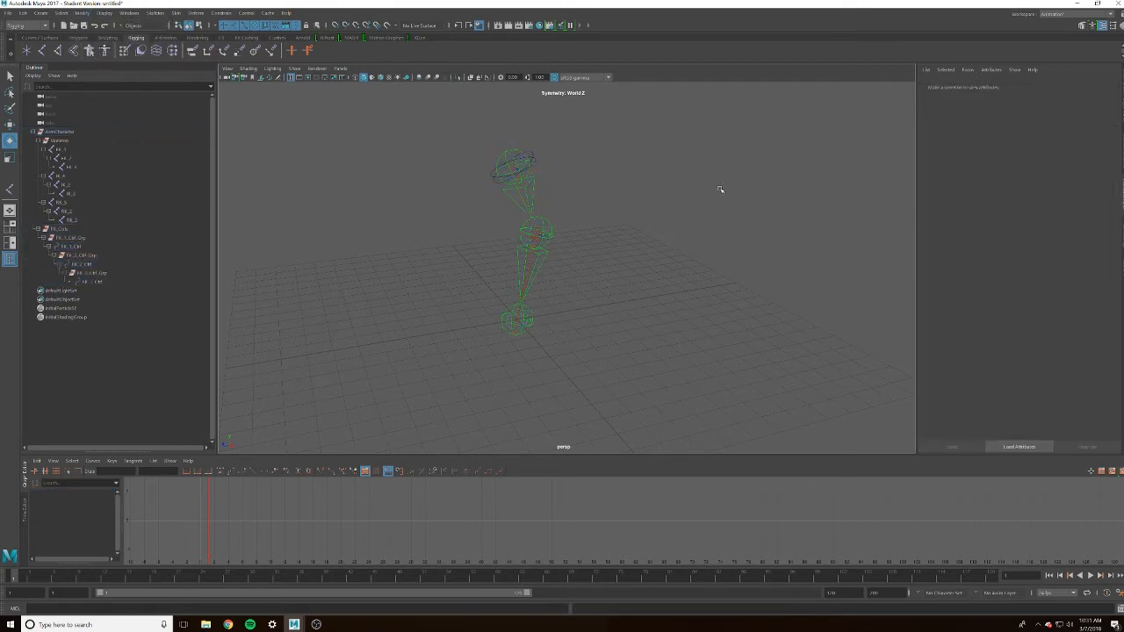
# Undo the freezing of the three FK controls' transformations and clear the selection
pyautogui.hotkey('ctrl', 'z')
pyautogui.hotkey('ctrl', 'z')
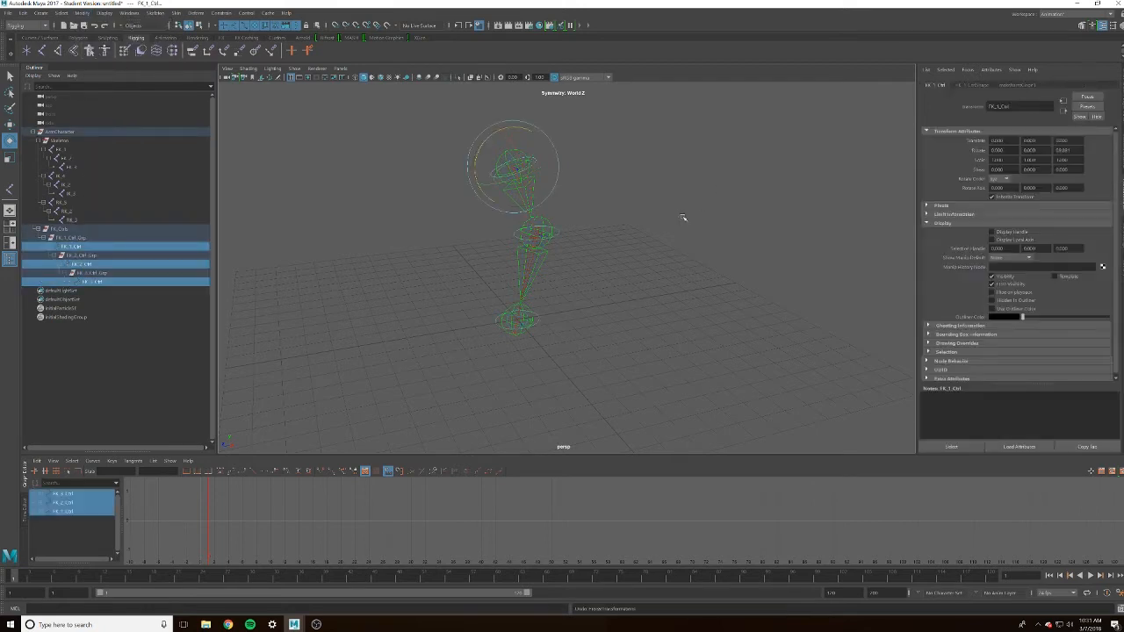
pyautogui.click(664, 219)
# Check the transform values of FK_1_Ctrl_Grp, FK_2_Ctrl_Grp and FK_3_Ctrl_Grp
pyautogui.click(70, 239)
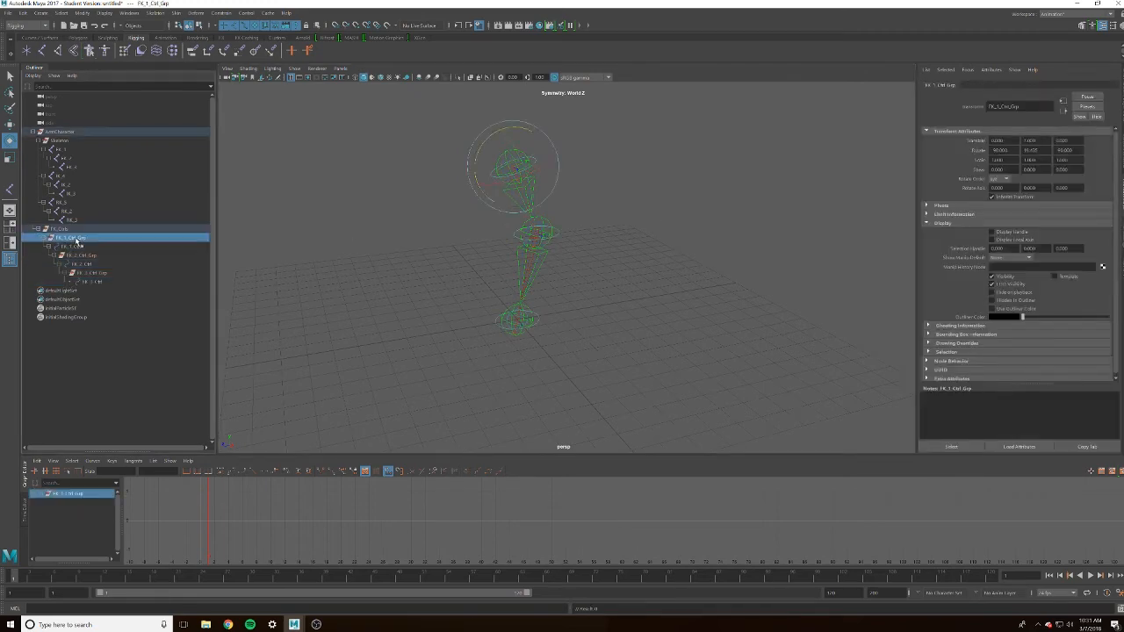
pyautogui.click(82, 256)
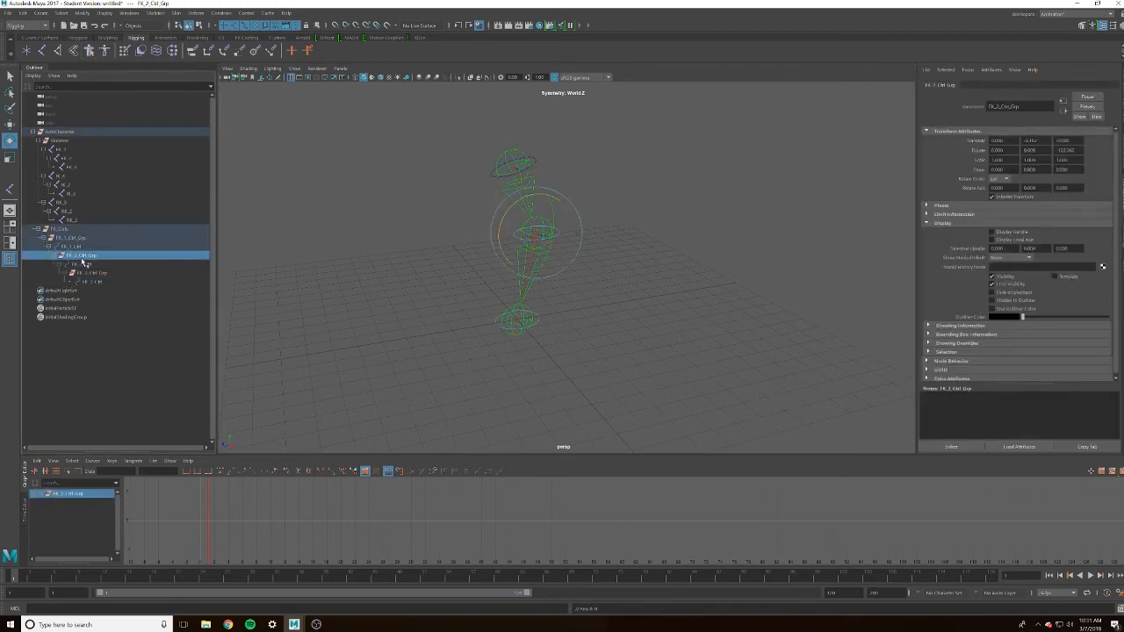
pyautogui.click(86, 273)
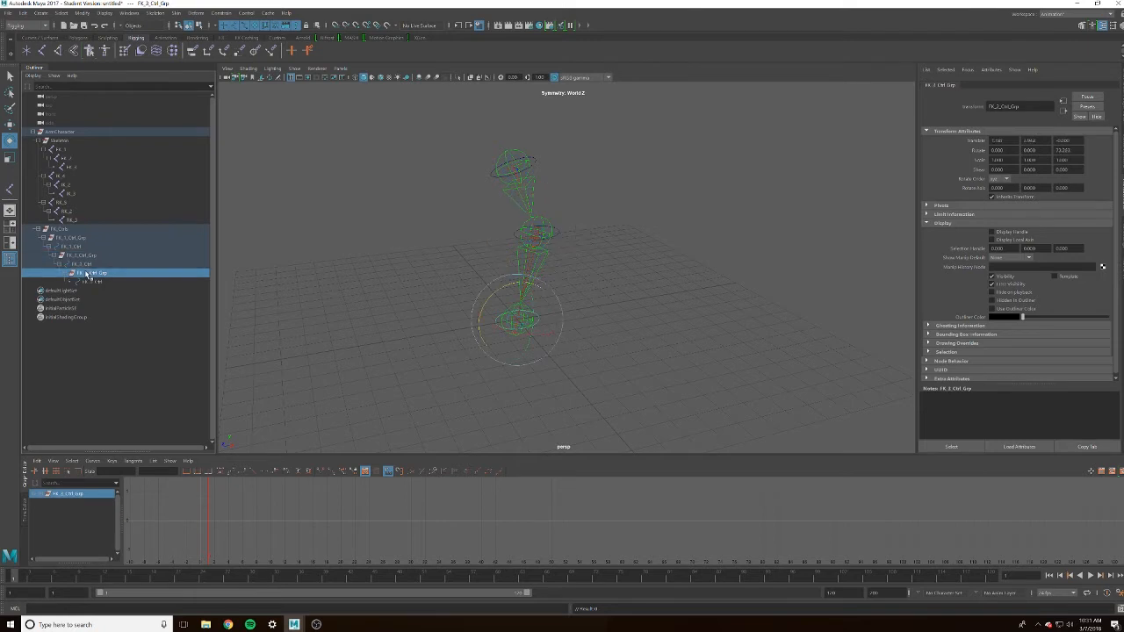
# Try to freeze the transformations of the three FK control circles in one go
pyautogui.click(87, 282)
pyautogui.keyDown('ctrl'); pyautogui.click(81, 264); pyautogui.keyUp('ctrl')
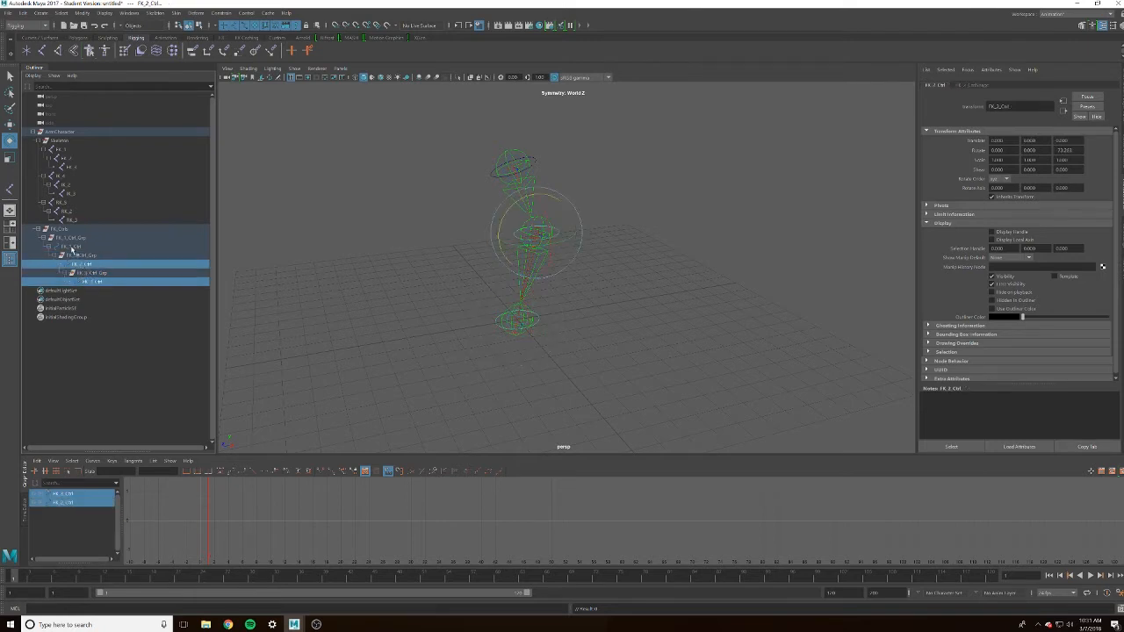
pyautogui.keyDown('ctrl'); pyautogui.click(75, 246); pyautogui.keyUp('ctrl')
pyautogui.click(84, 14)
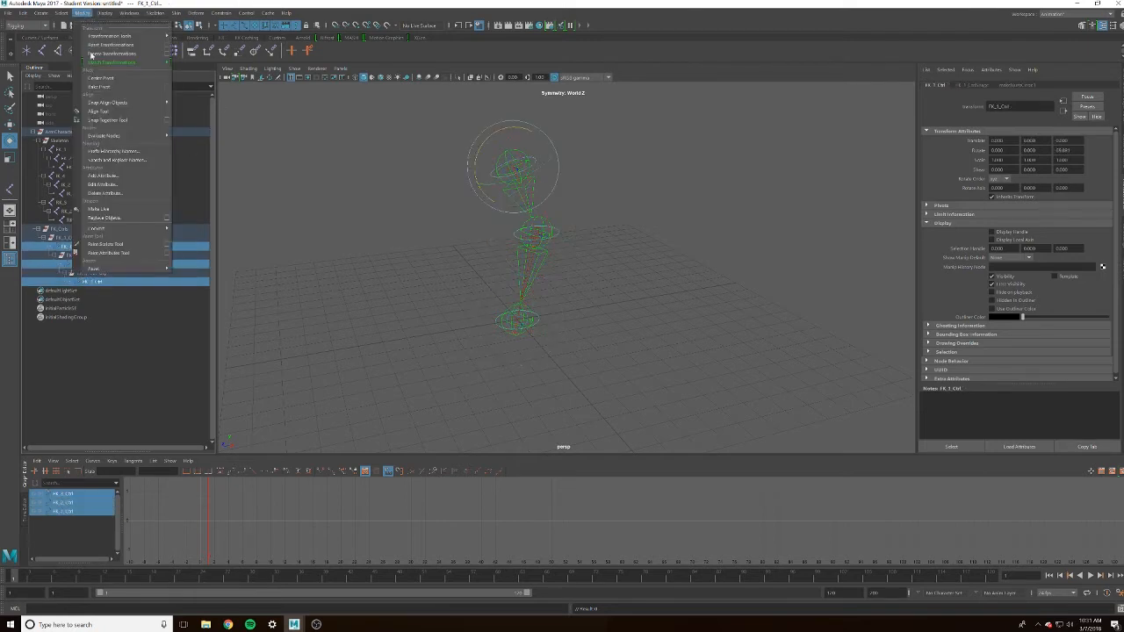
pyautogui.click(98, 56)
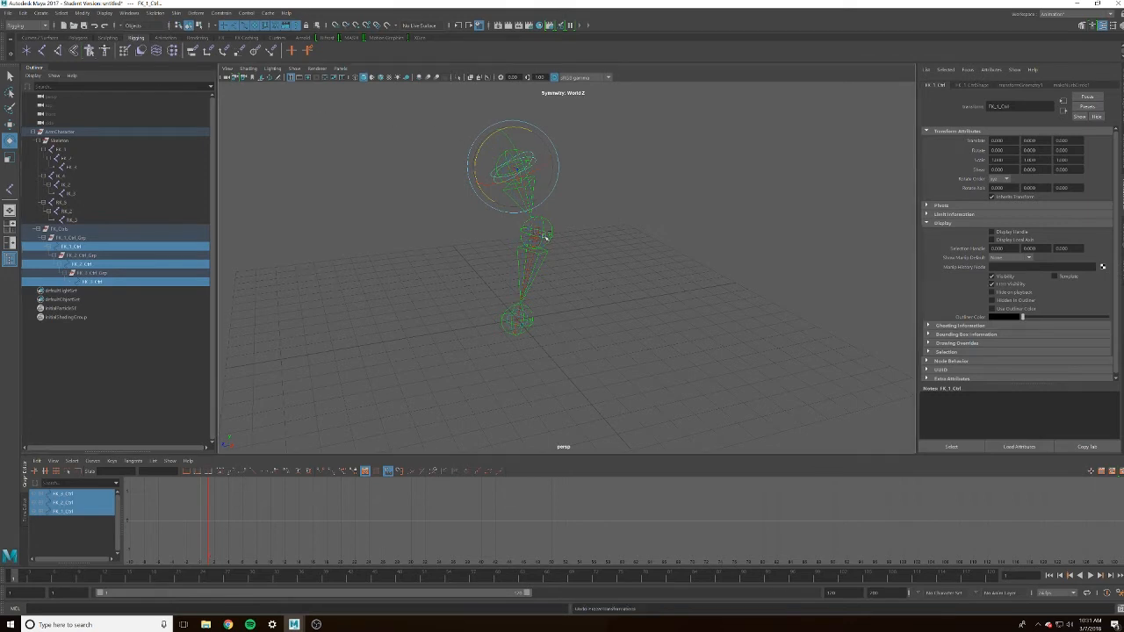
# Freeze the translate, rotate and scale transformations of FK_3_Ctrl on its own, using the Freeze Transformations options
pyautogui.click(535, 327)
pyautogui.hotkey('ctrl', 'a')
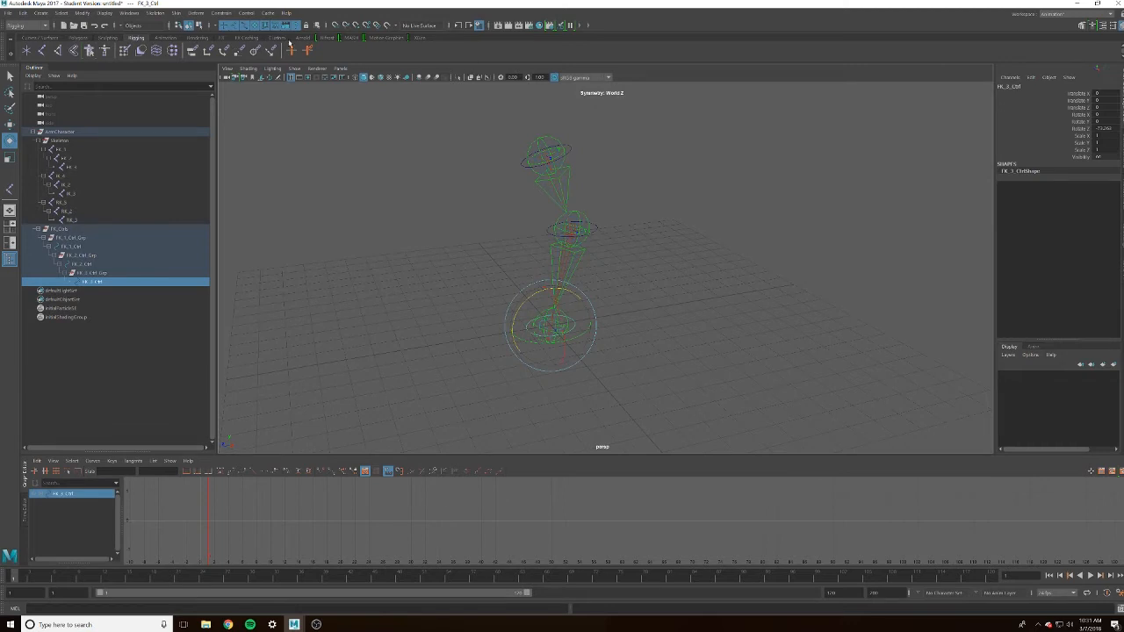
pyautogui.click(82, 14)
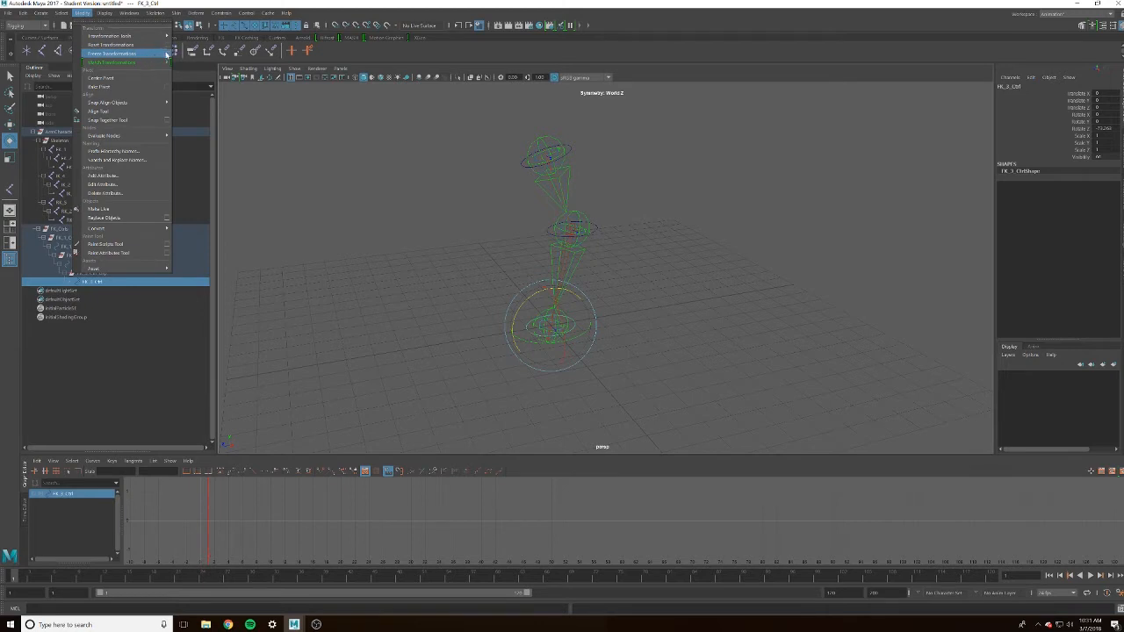
pyautogui.click(166, 55)
pyautogui.moveTo(793, 61); pyautogui.dragTo(846, 82)
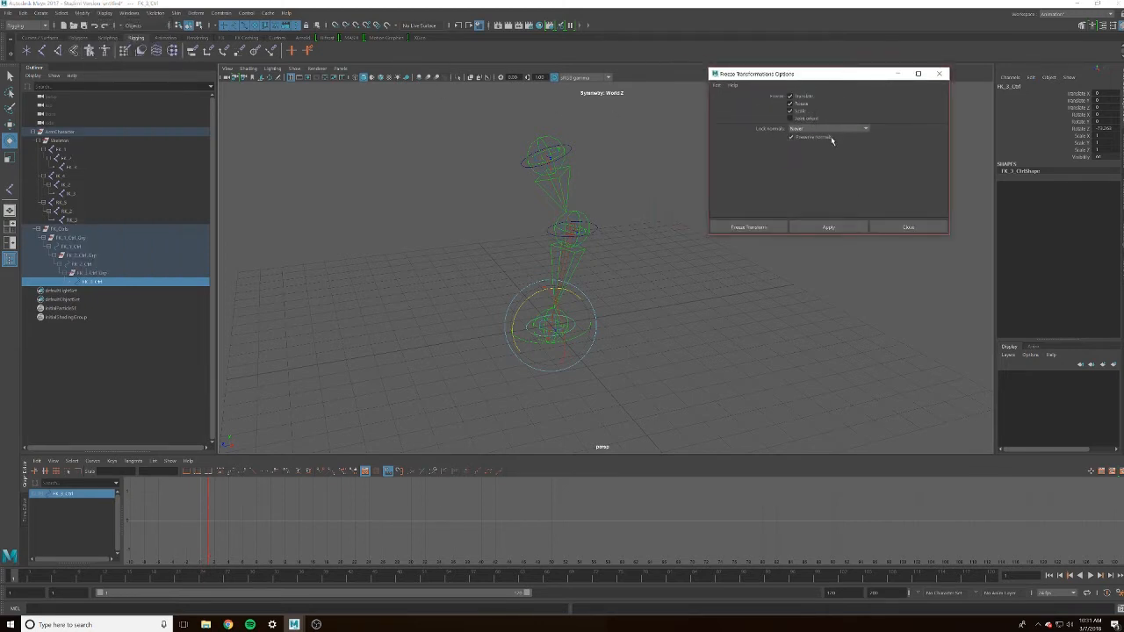
pyautogui.click(809, 226)
# Freeze the transformations of FK_2_Ctrl and FK_1_Ctrl one at a time and close the freeze options
pyautogui.click(603, 231)
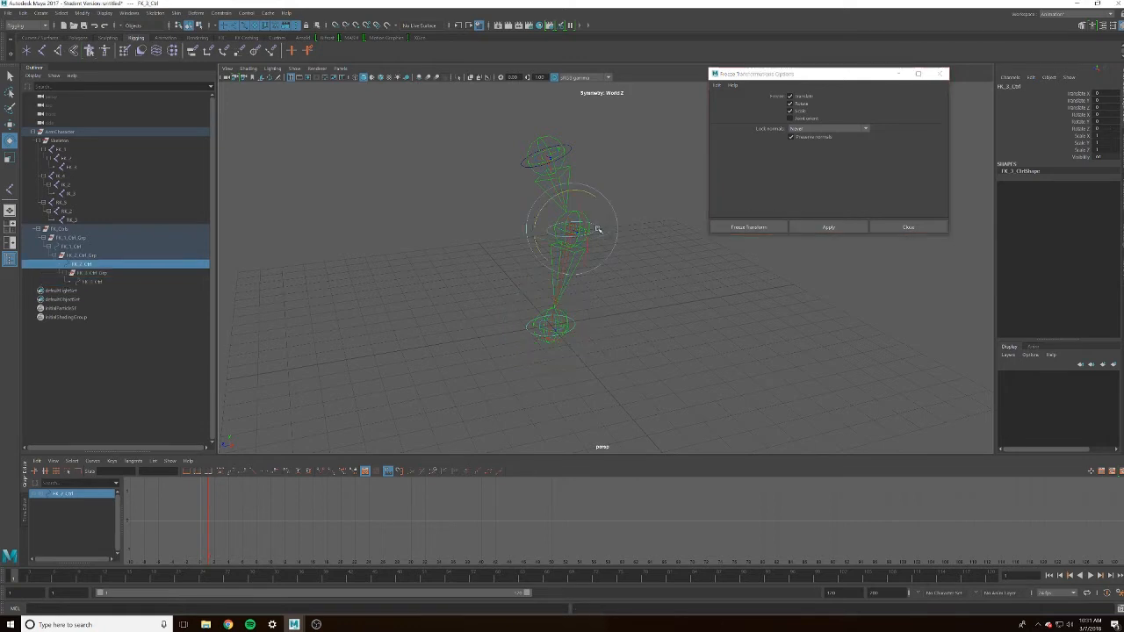
pyautogui.click(826, 227)
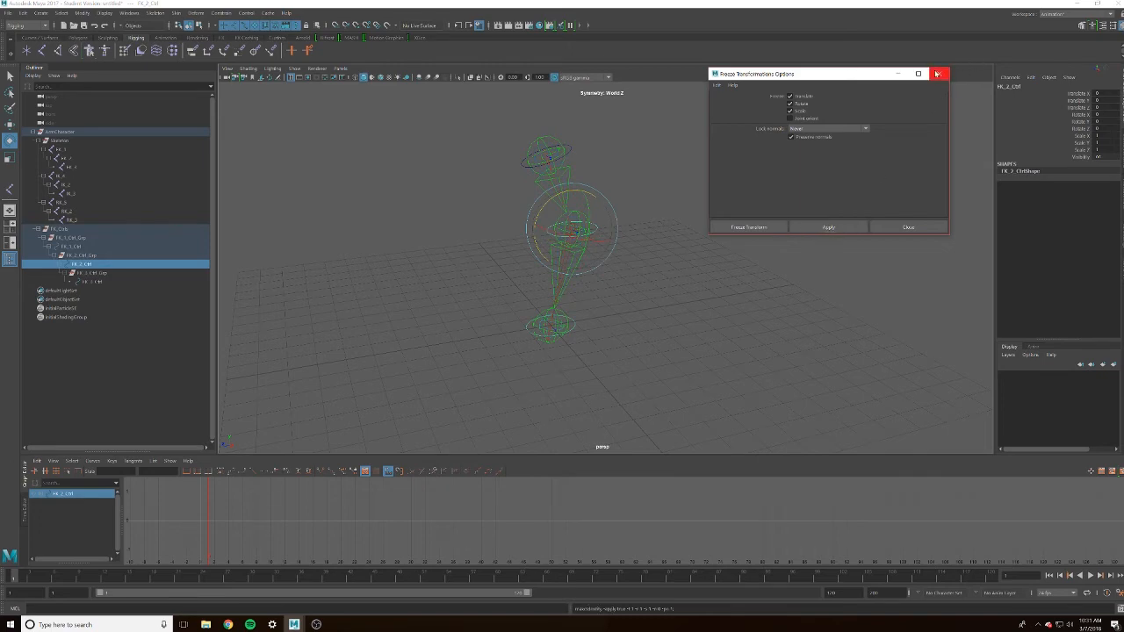
pyautogui.click(572, 151)
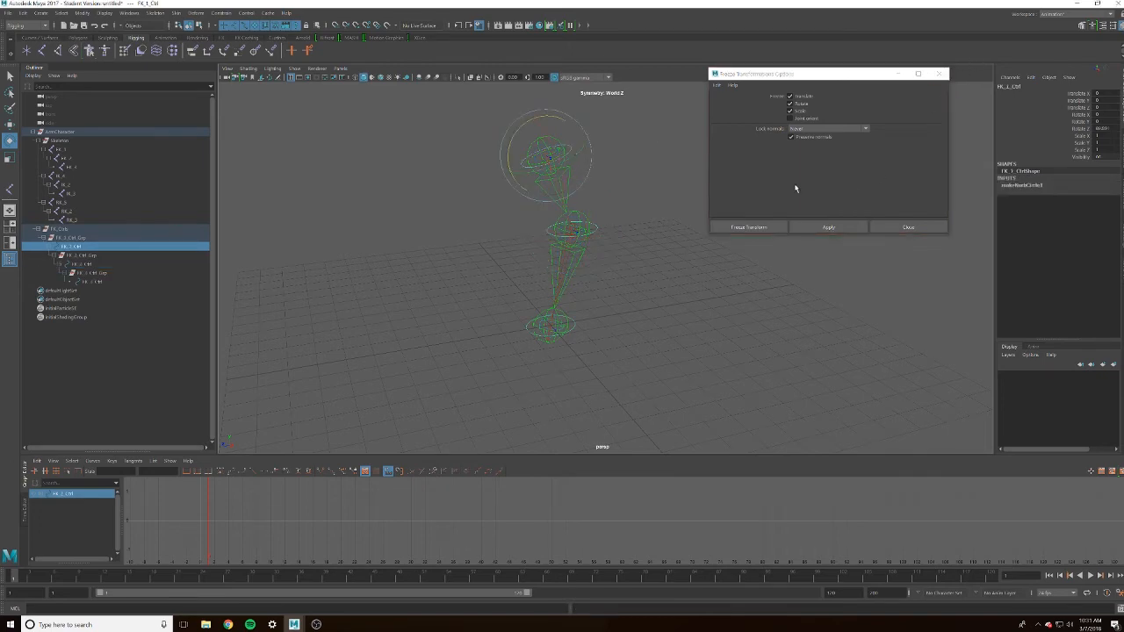
pyautogui.click(843, 226)
pyautogui.click(940, 74)
pyautogui.click(486, 176)
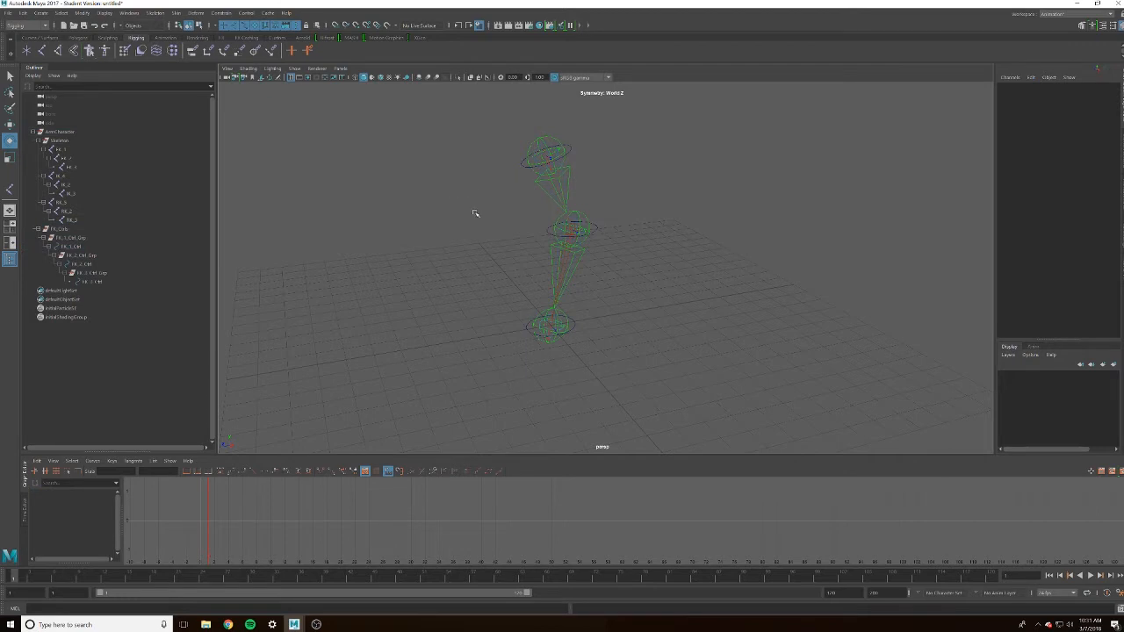
# Hide the IK and RK joint chains so that only the FK joints and controls remain in view
pyautogui.keyDown('alt'); pyautogui.moveTo(474, 213); pyautogui.dragTo(532, 244); pyautogui.keyUp('alt')
pyautogui.click(59, 175)
pyautogui.keyDown('ctrl'); pyautogui.click(65, 203); pyautogui.keyUp('ctrl')
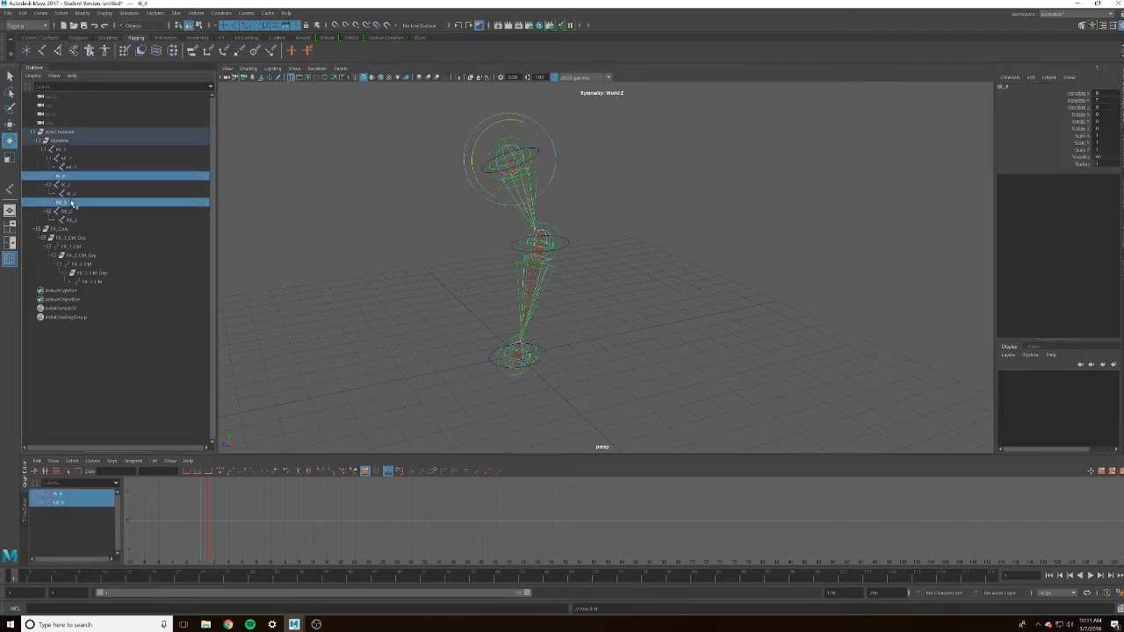
pyautogui.hotkey('ctrl', 'h')
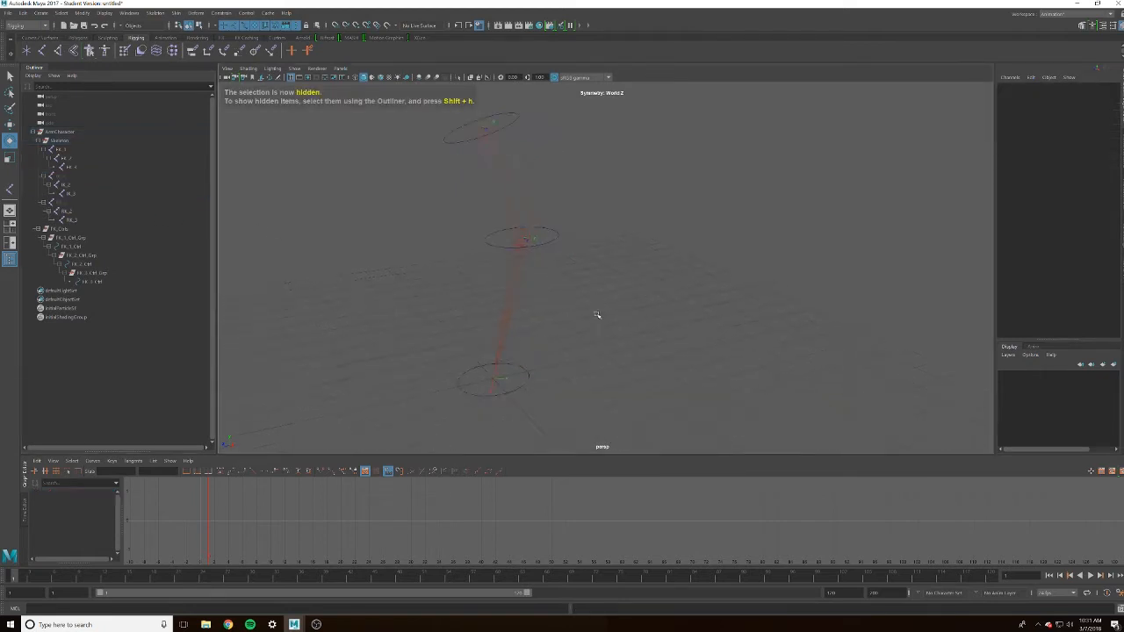
# Add a parent constraint and a scale constraint from FK_3_Ctrl to the FK_3 joint
pyautogui.keyDown('alt'); pyautogui.moveTo(441, 275); pyautogui.dragTo(615, 313); pyautogui.keyUp('alt')
pyautogui.click(624, 346)
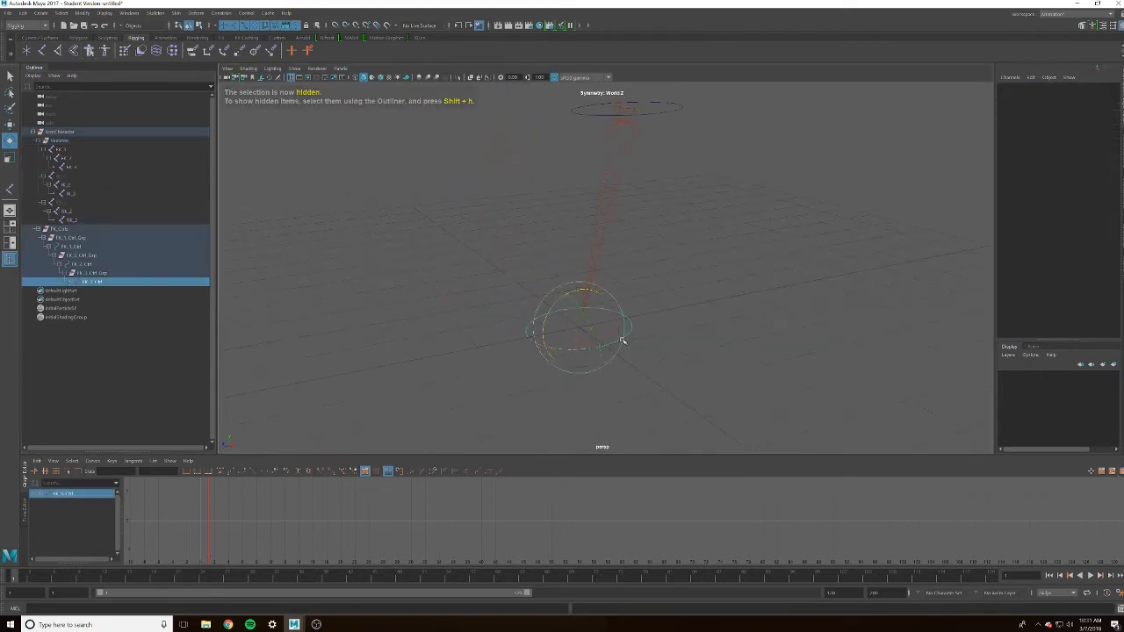
pyautogui.press('q')
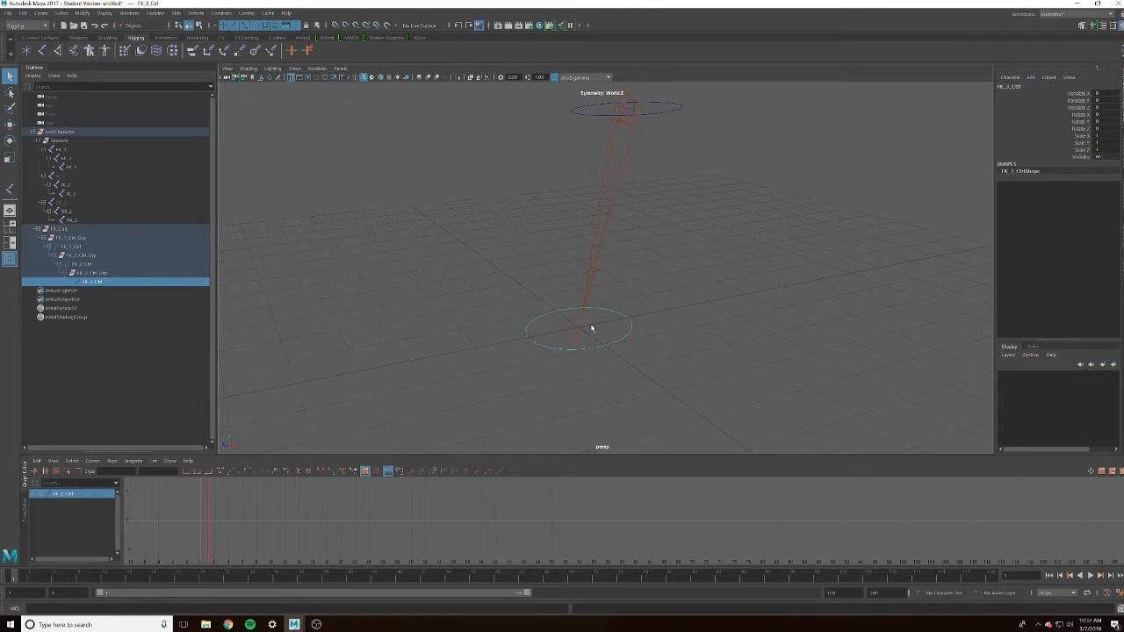
pyautogui.keyDown('shift'); pyautogui.click(591, 327); pyautogui.keyUp('shift')
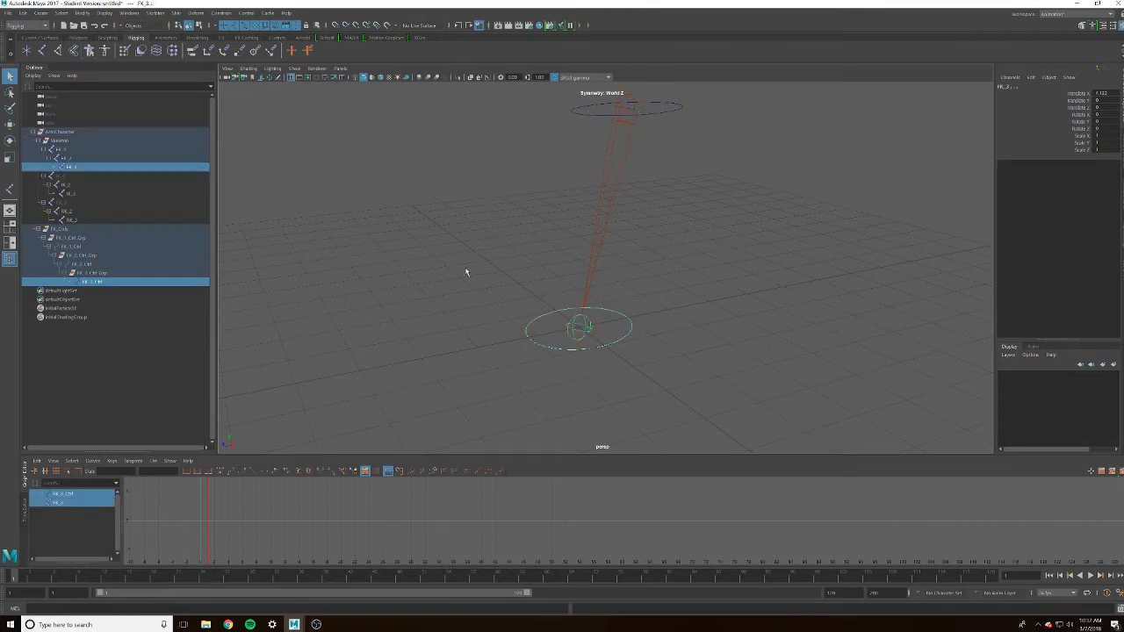
pyautogui.click(220, 14)
pyautogui.click(231, 36)
pyautogui.click(220, 13)
pyautogui.click(230, 62)
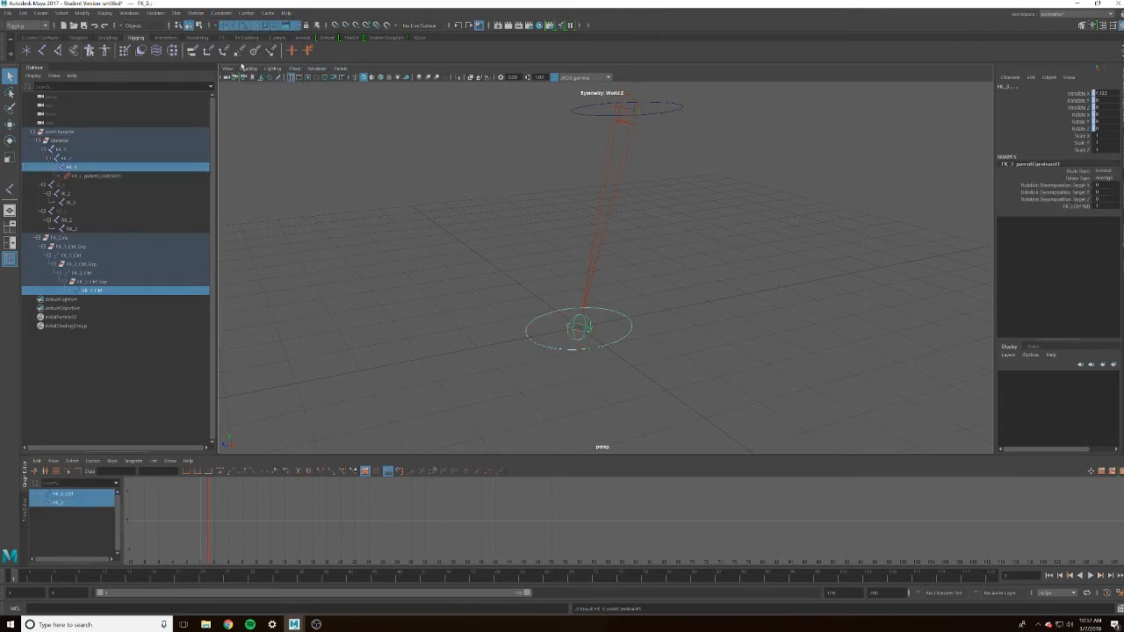
# Tear off the list of constraint commands and add parent and scale constraints from FK_2_Ctrl to the FK_2 joint
pyautogui.click(221, 13)
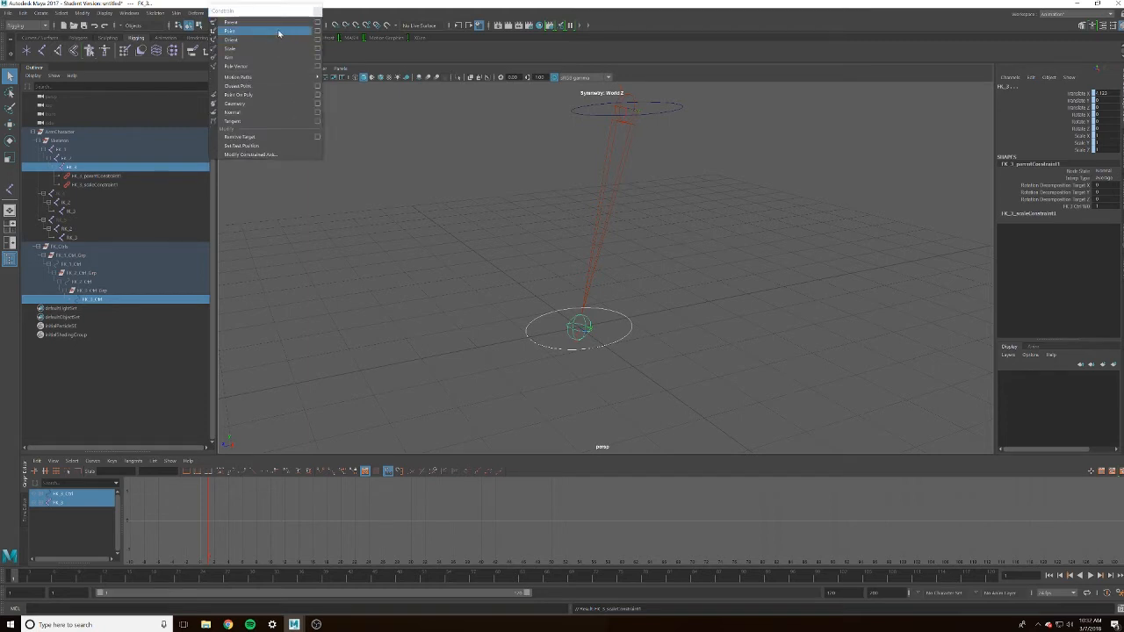
pyautogui.click(252, 28)
pyautogui.keyDown('alt'); pyautogui.moveTo(637, 149); pyautogui.dragTo(648, 312, button='middle'); pyautogui.keyUp('alt')
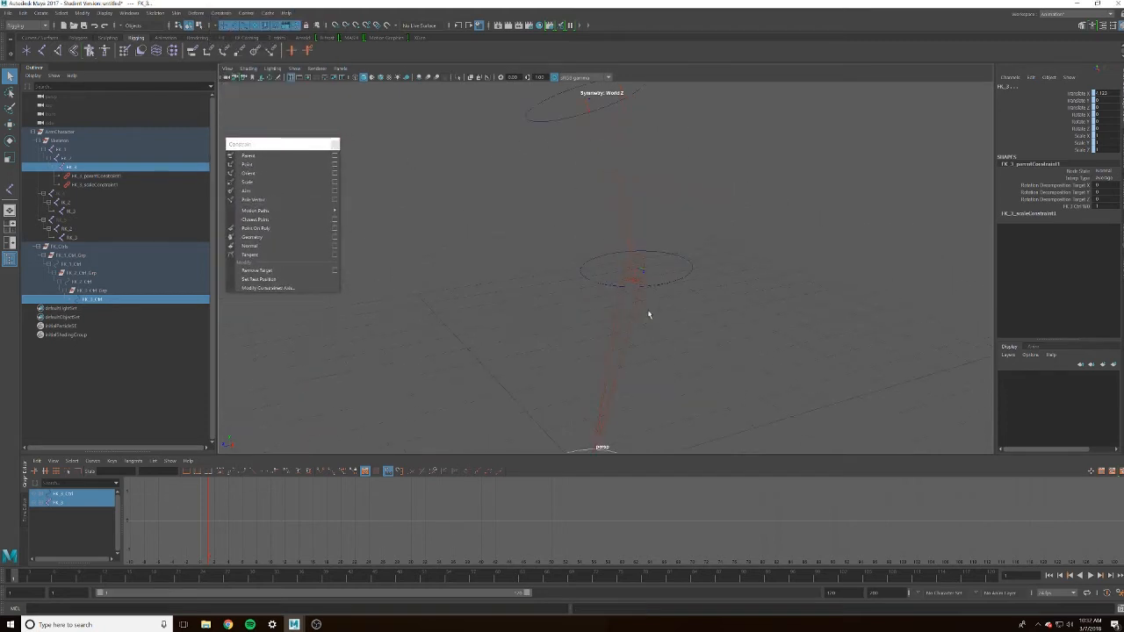
pyautogui.click(661, 285)
pyautogui.keyDown('shift'); pyautogui.click(630, 319); pyautogui.keyUp('shift')
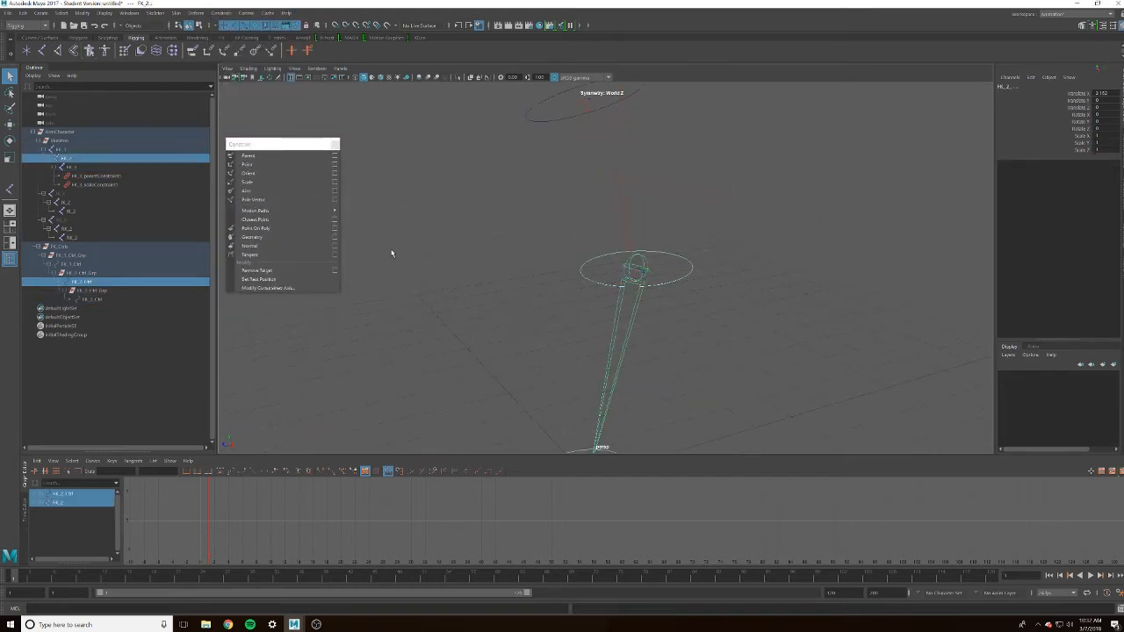
pyautogui.click(250, 156)
pyautogui.click(248, 181)
# Add a parent constraint and a scale constraint from FK_1_Ctrl to the FK_1 joint
pyautogui.keyDown('alt'); pyautogui.moveTo(690, 180); pyautogui.dragTo(628, 203, button='middle'); pyautogui.keyUp('alt')
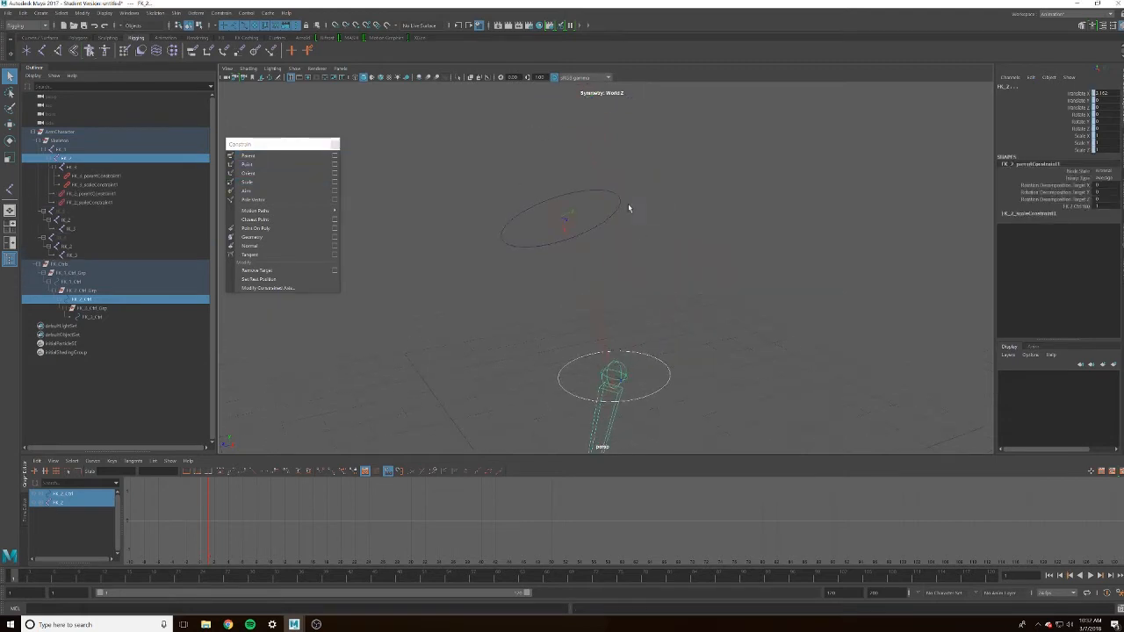
pyautogui.click(580, 246)
pyautogui.keyDown('shift'); pyautogui.click(545, 261); pyautogui.keyUp('shift')
pyautogui.click(249, 156)
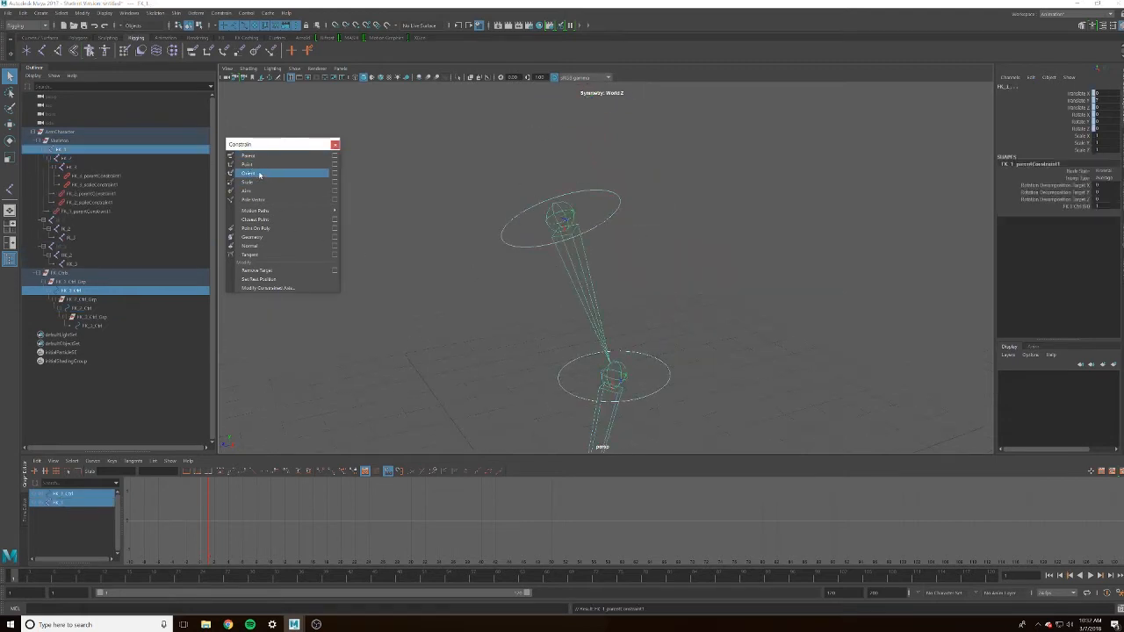
pyautogui.click(248, 182)
# Test the FK chain by rotating FK_2_Ctrl and FK_1_Ctrl about Z, undoing each rotation
pyautogui.keyDown('alt'); pyautogui.moveTo(808, 356); pyautogui.dragTo(657, 207, button='middle'); pyautogui.keyUp('alt')
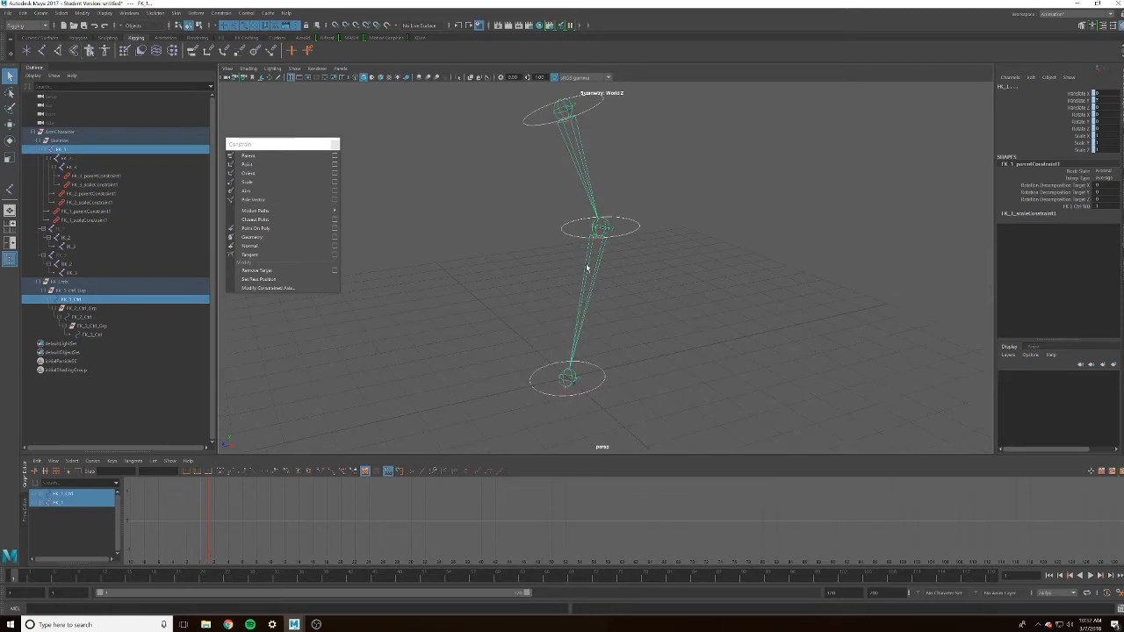
pyautogui.click(629, 232)
pyautogui.click(629, 232)
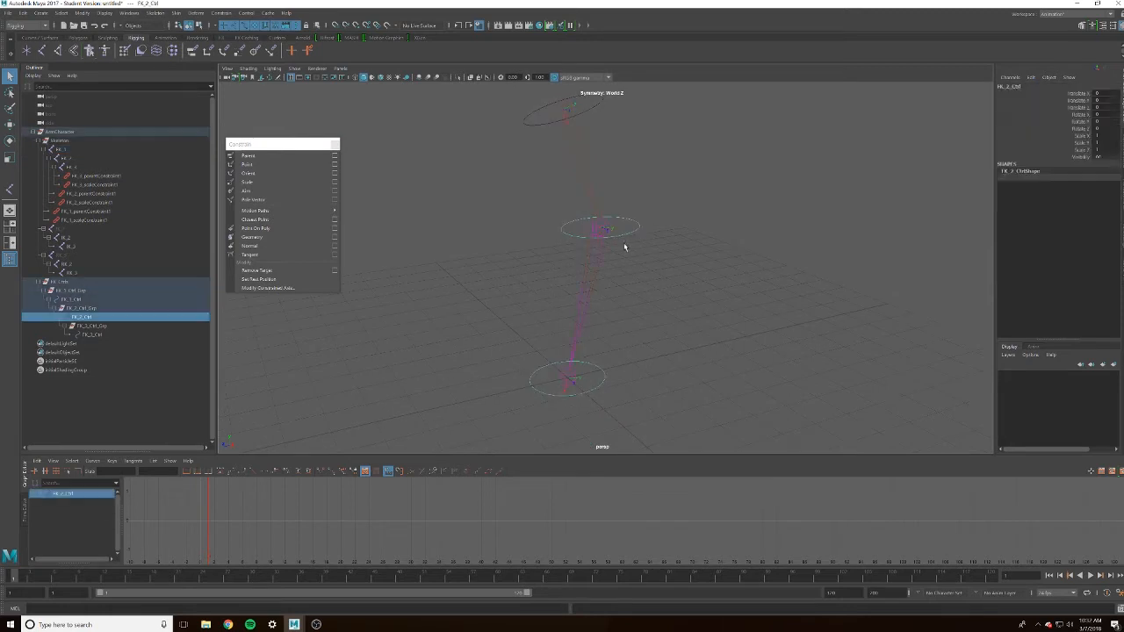
pyautogui.press('e')
pyautogui.moveTo(565, 223); pyautogui.dragTo(435, 224)
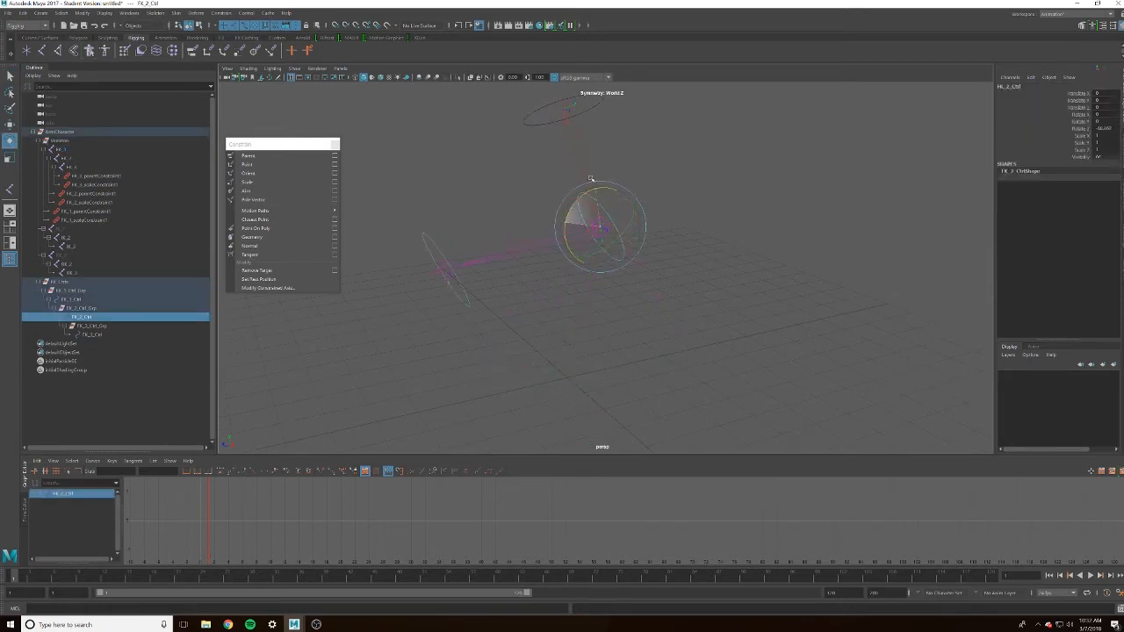
pyautogui.hotkey('ctrl', 'z')
pyautogui.click(527, 115)
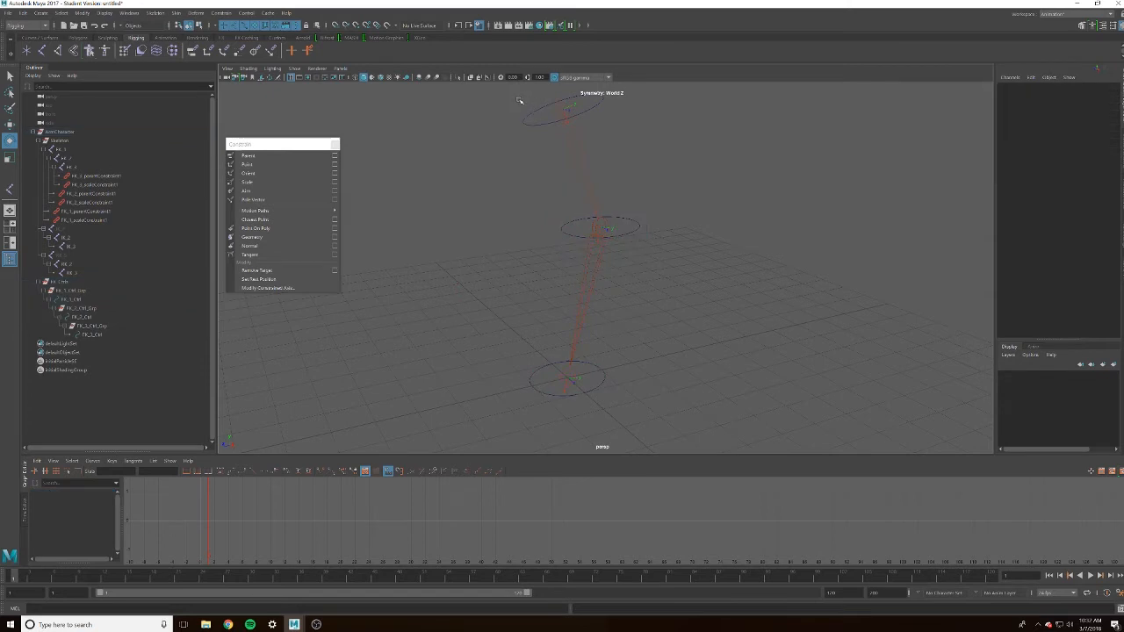
pyautogui.click(542, 120)
pyautogui.moveTo(537, 138); pyautogui.dragTo(545, 187)
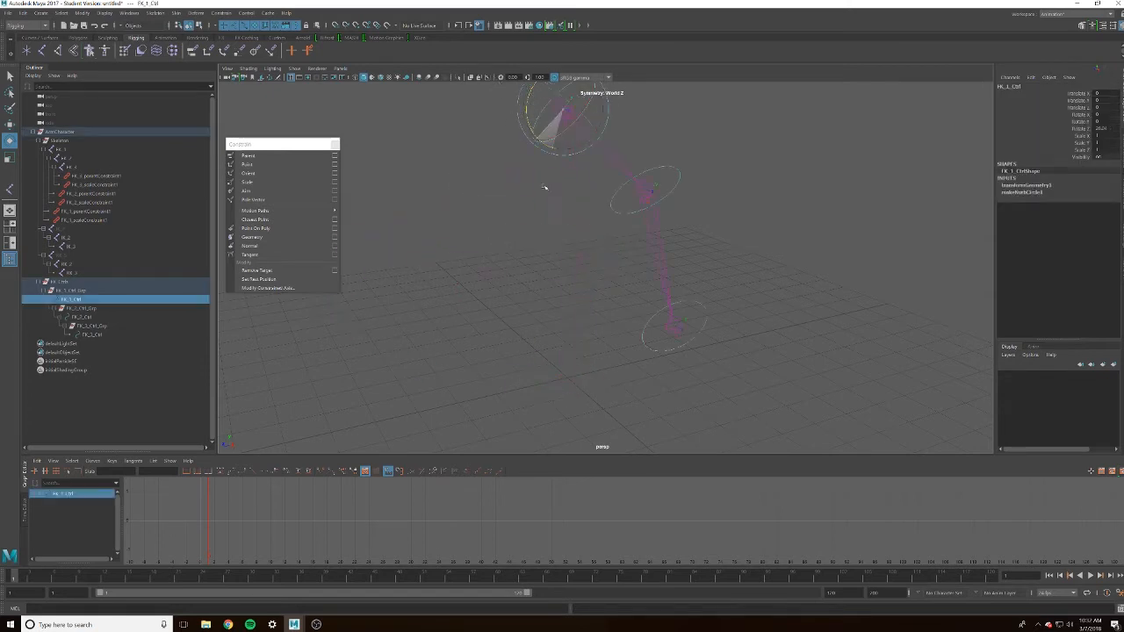
pyautogui.hotkey('ctrl', 'z')
# Collapse the FK joint and FK_Ctrls hierarchies in the Outliner and hide both
pyautogui.keyDown('alt'); pyautogui.moveTo(715, 300); pyautogui.dragTo(680, 294); pyautogui.keyUp('alt')
pyautogui.keyDown('alt'); pyautogui.moveTo(659, 290); pyautogui.dragTo(642, 324, button='middle'); pyautogui.keyUp('alt')
pyautogui.scroll(-3, 645, 322)
pyautogui.click(663, 319)
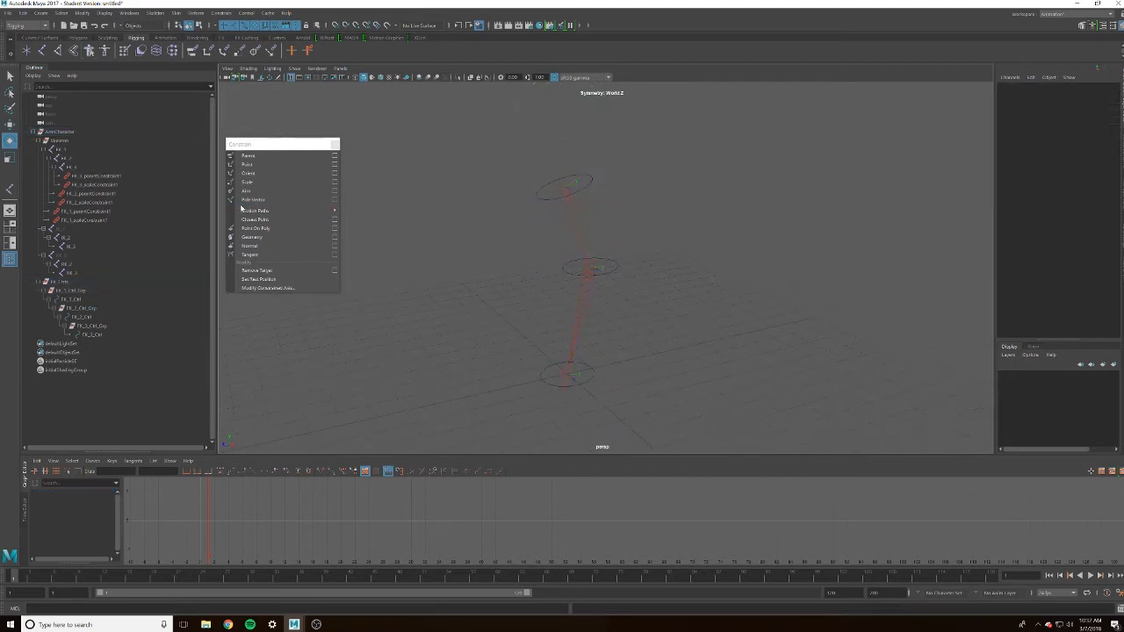
pyautogui.click(47, 158)
pyautogui.click(37, 211)
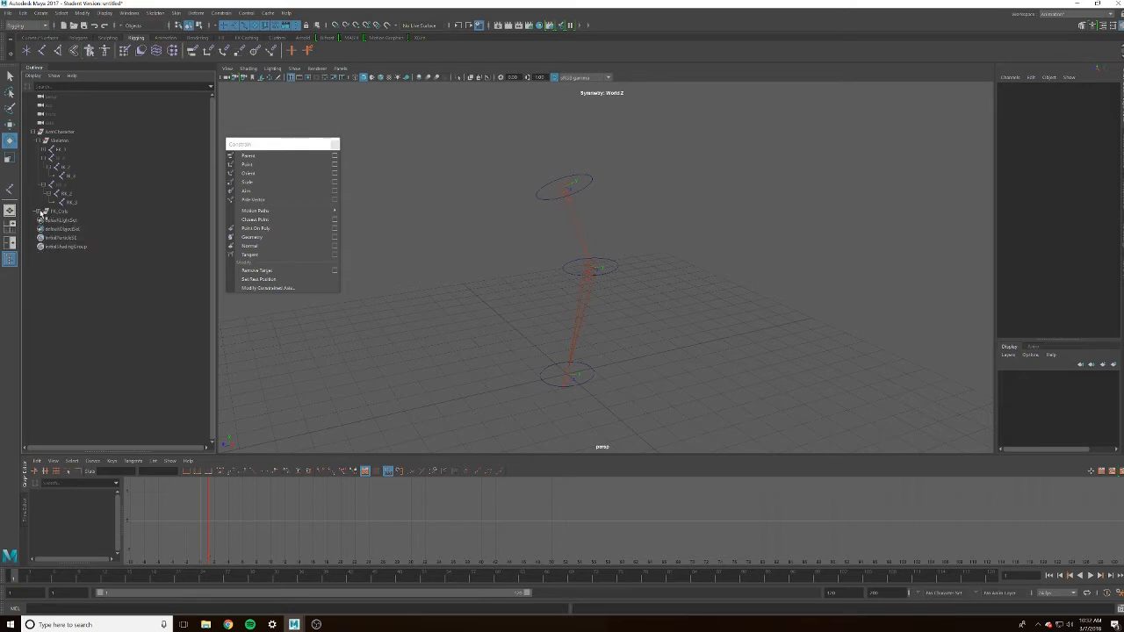
pyautogui.click(60, 212)
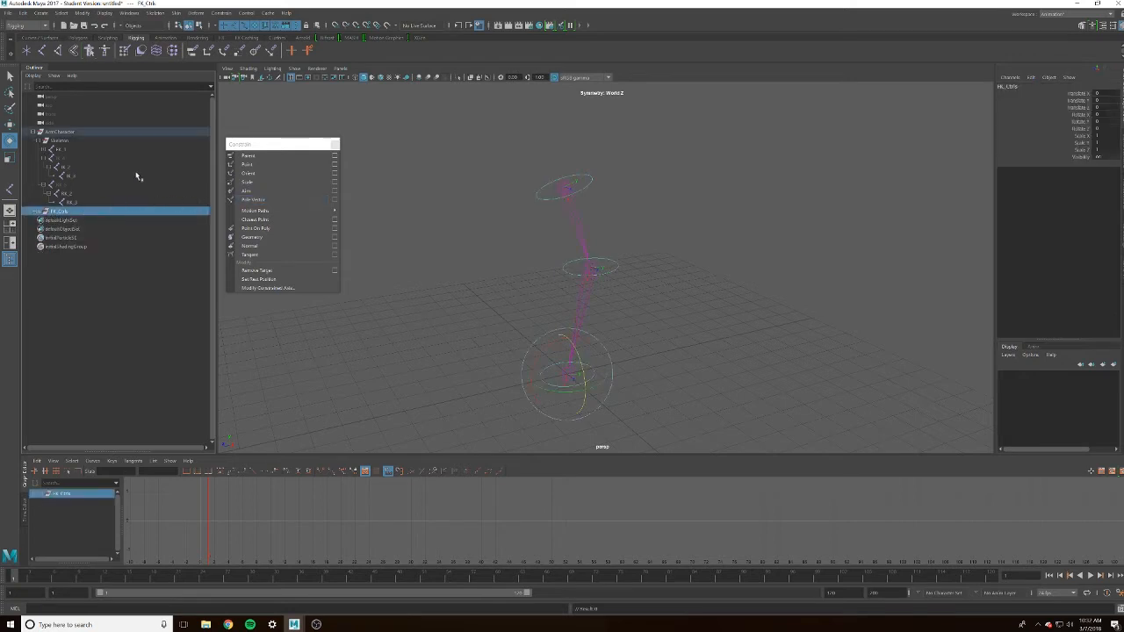
pyautogui.hotkey('ctrl', 'h')
# Unhide the IK joint chain and clear the selection
pyautogui.click(70, 158)
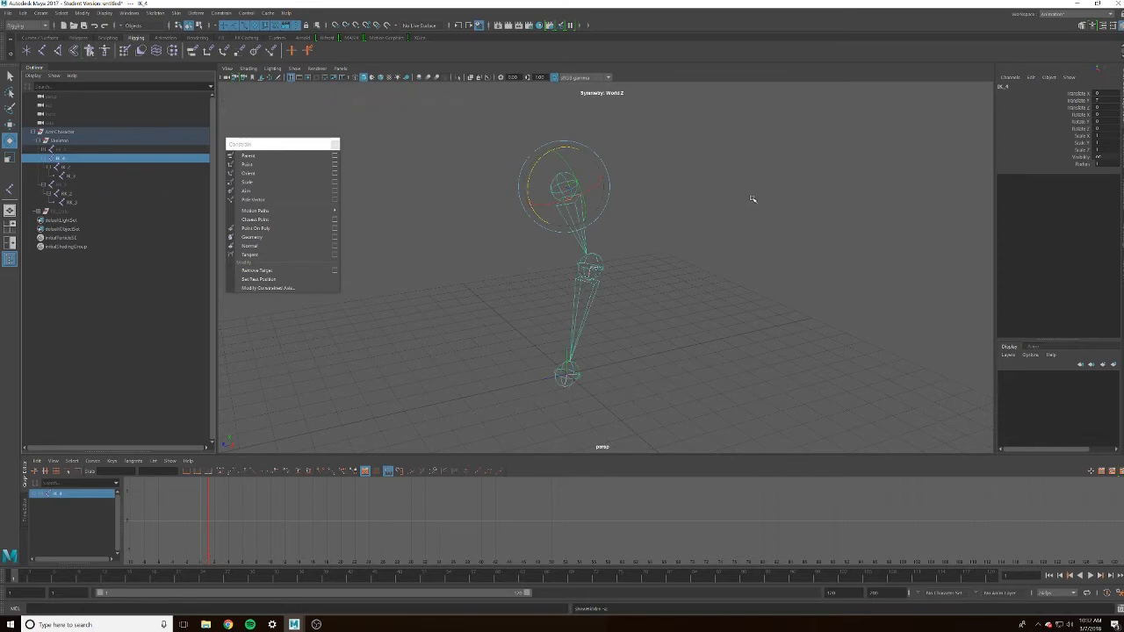
pyautogui.hotkey('ctrl', 'h')
pyautogui.click(577, 380)
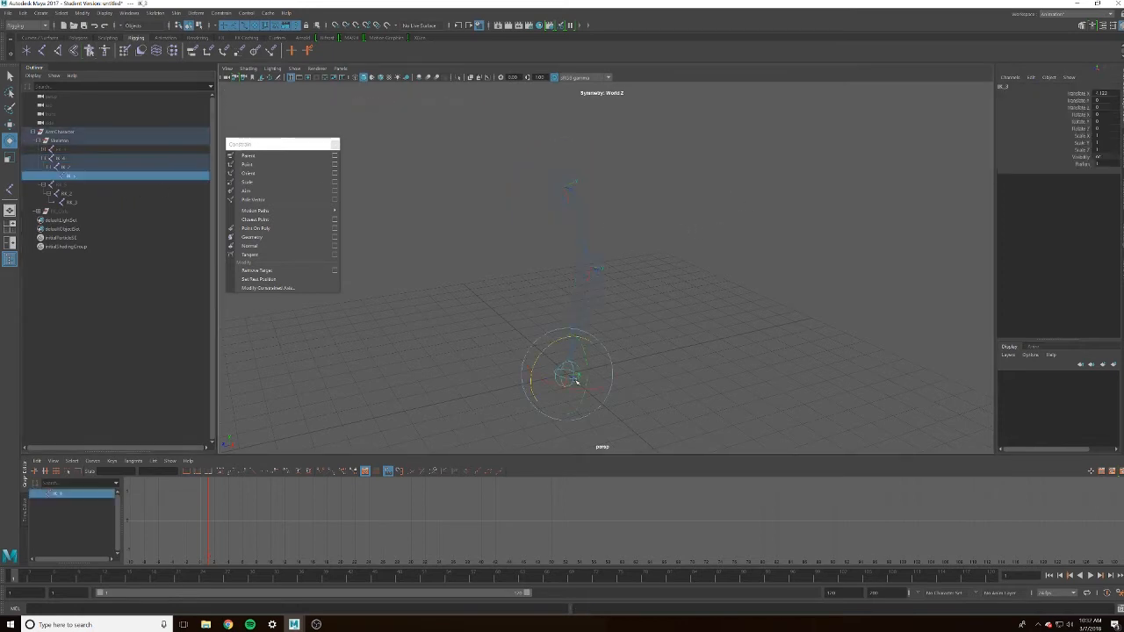
pyautogui.click(392, 147)
# Create an IK handle from the root joint to the end joint of the IK chain
pyautogui.click(155, 12)
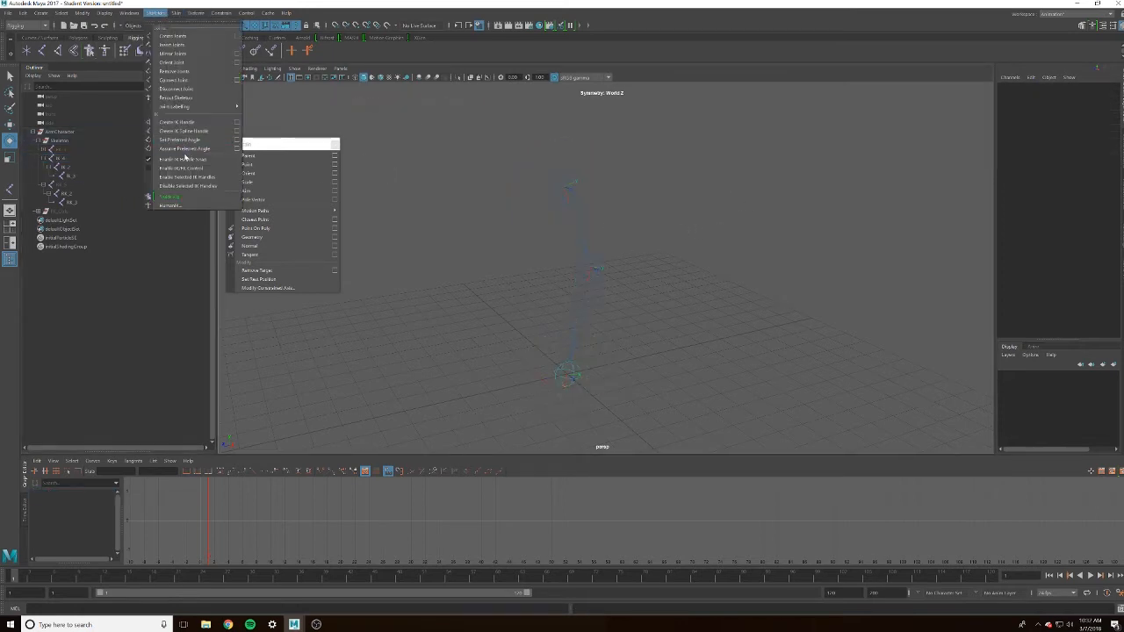
pyautogui.click(185, 131)
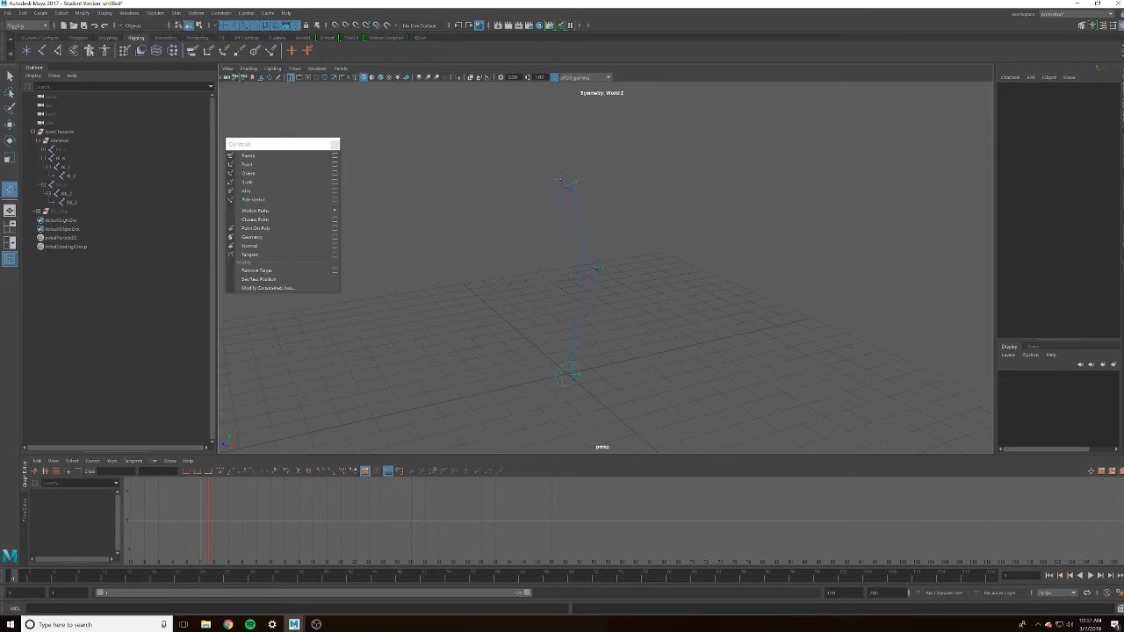
pyautogui.click(558, 178)
pyautogui.click(571, 378)
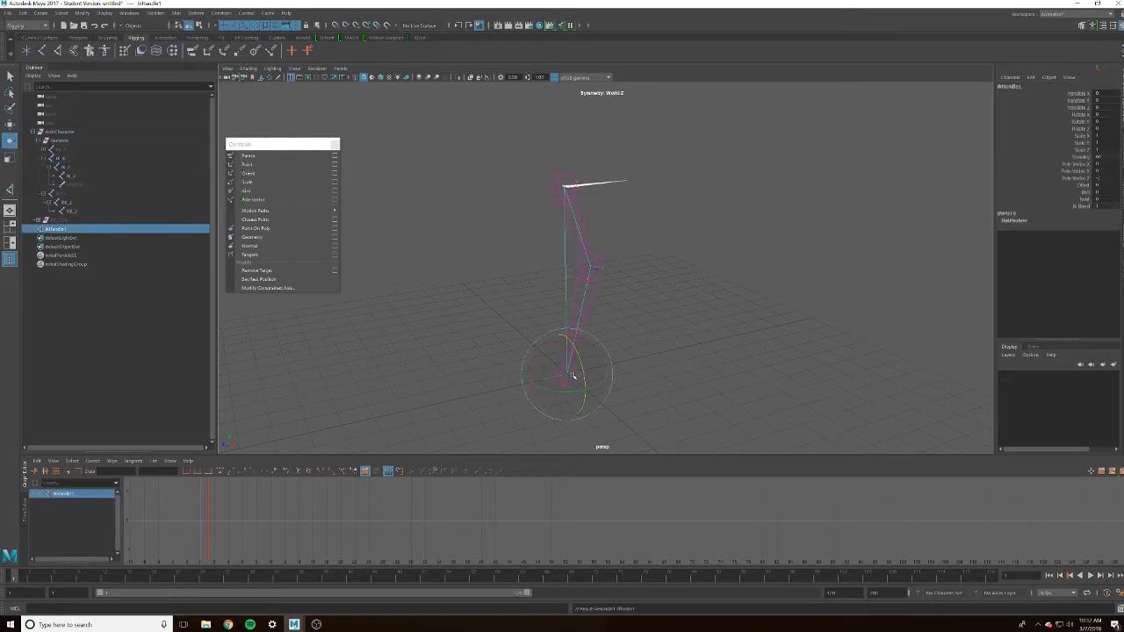
# Test the IK chain's bending by moving the new IK handle around
pyautogui.press('w')
pyautogui.moveTo(522, 291); pyautogui.dragTo(532, 214)
pyautogui.keyDown('alt'); pyautogui.moveTo(539, 279); pyautogui.dragTo(643, 271); pyautogui.keyUp('alt')
pyautogui.moveTo(578, 335); pyautogui.dragTo(657, 309)
# Create a NURBS circle at the base of the IK chain and group it
pyautogui.click(69, 14)
pyautogui.moveTo(99, 14)
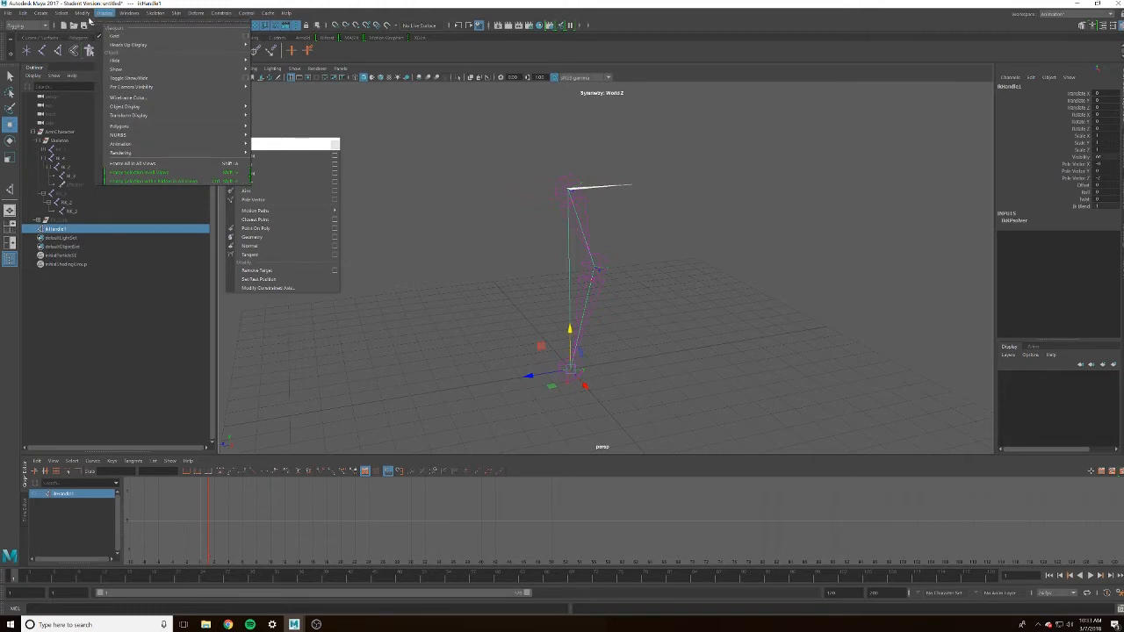
pyautogui.click(81, 13)
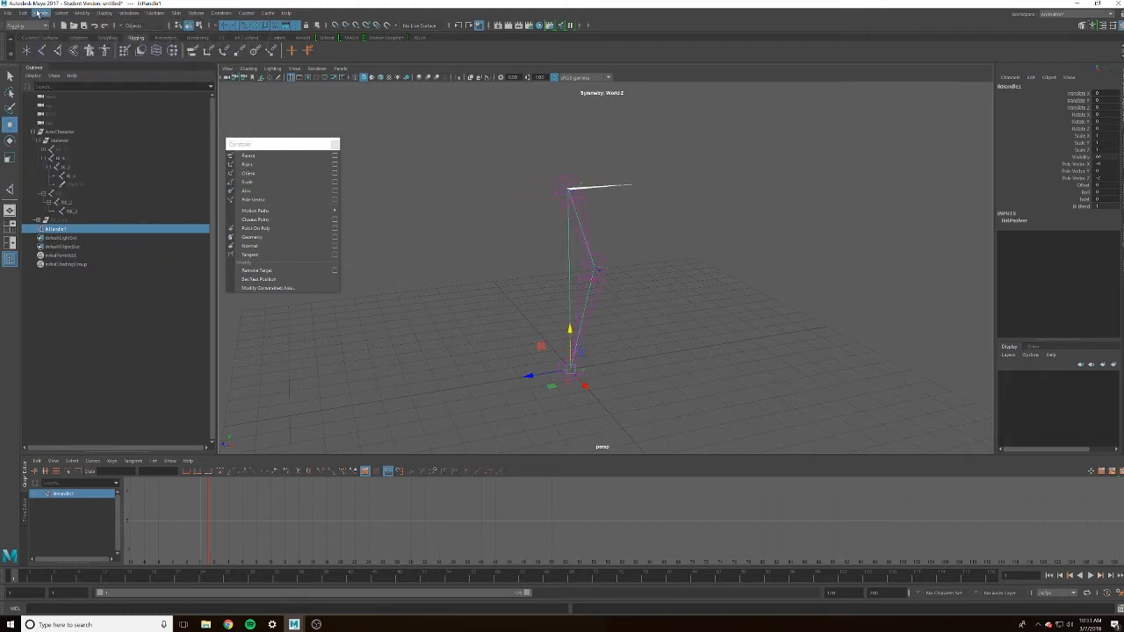
pyautogui.click(38, 13)
pyautogui.moveTo(63, 35)
pyautogui.click(174, 99)
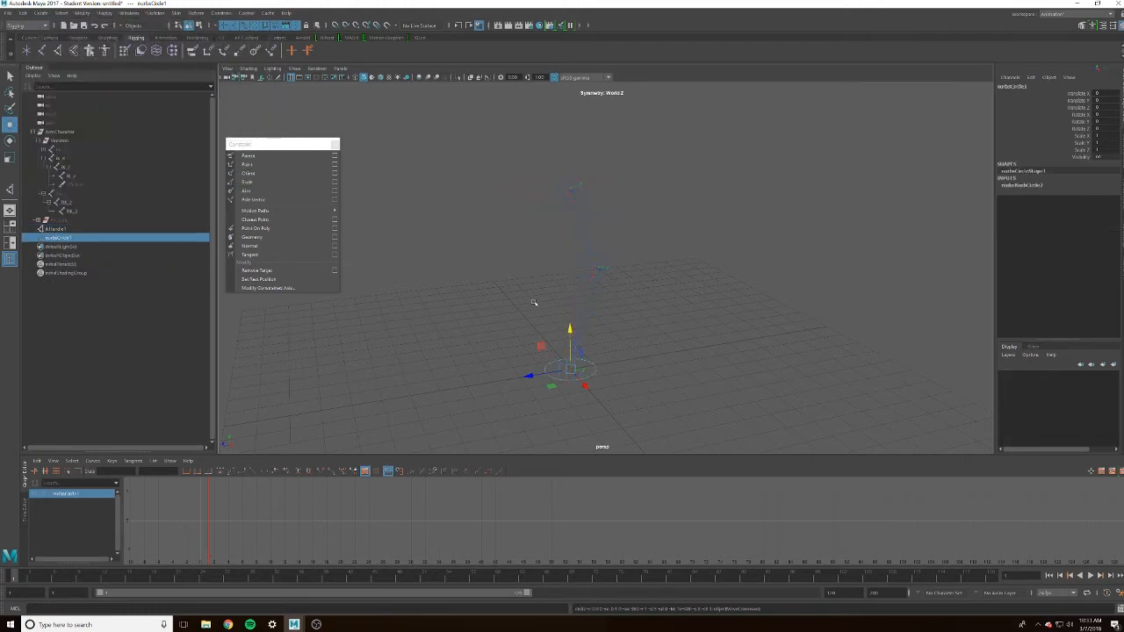
pyautogui.hotkey('ctrl', 'g')
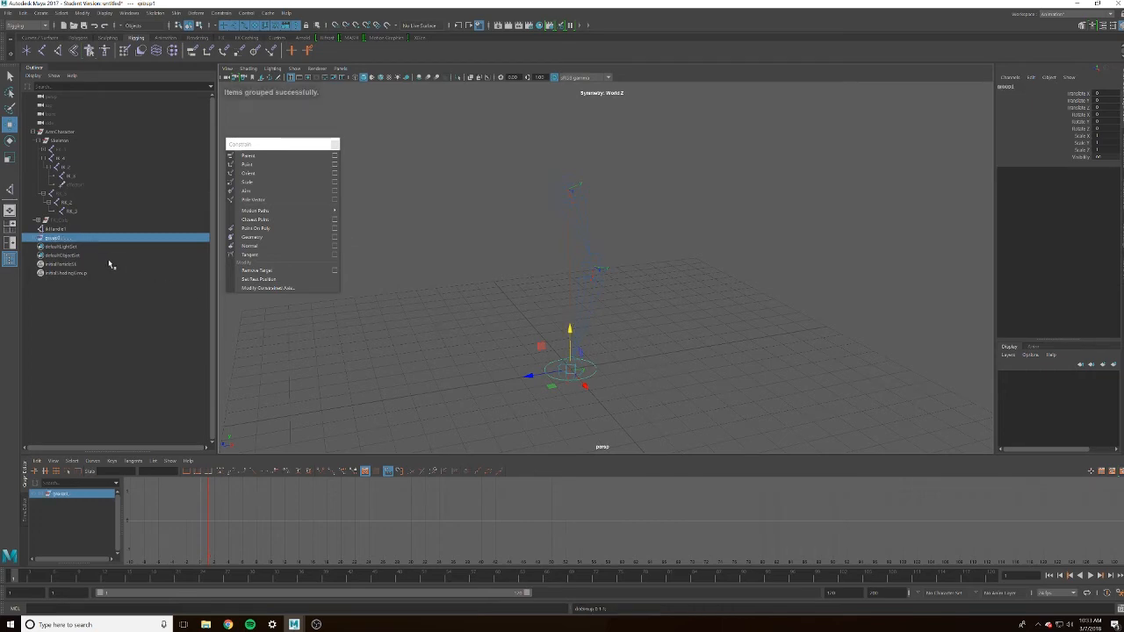
# Rename the new group IK_Ctrl_1_Grp and the circle inside it IK_Ctrl_1
pyautogui.doubleClick(52, 238)
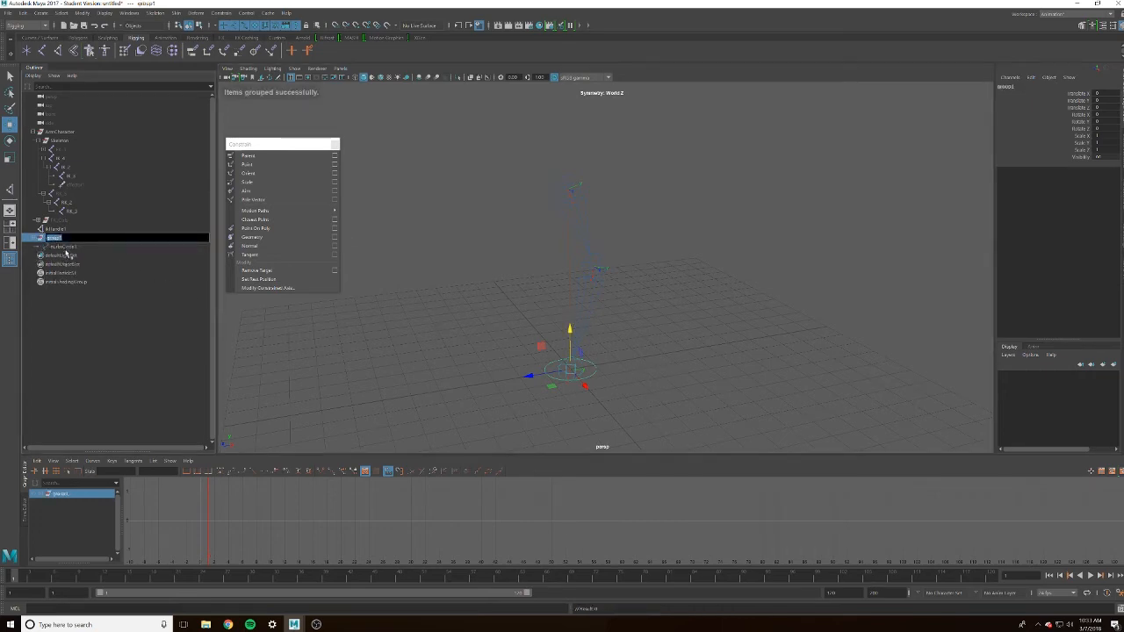
pyautogui.press('BackSpace')
pyautogui.write('IK_Ctrl_1_Grp')
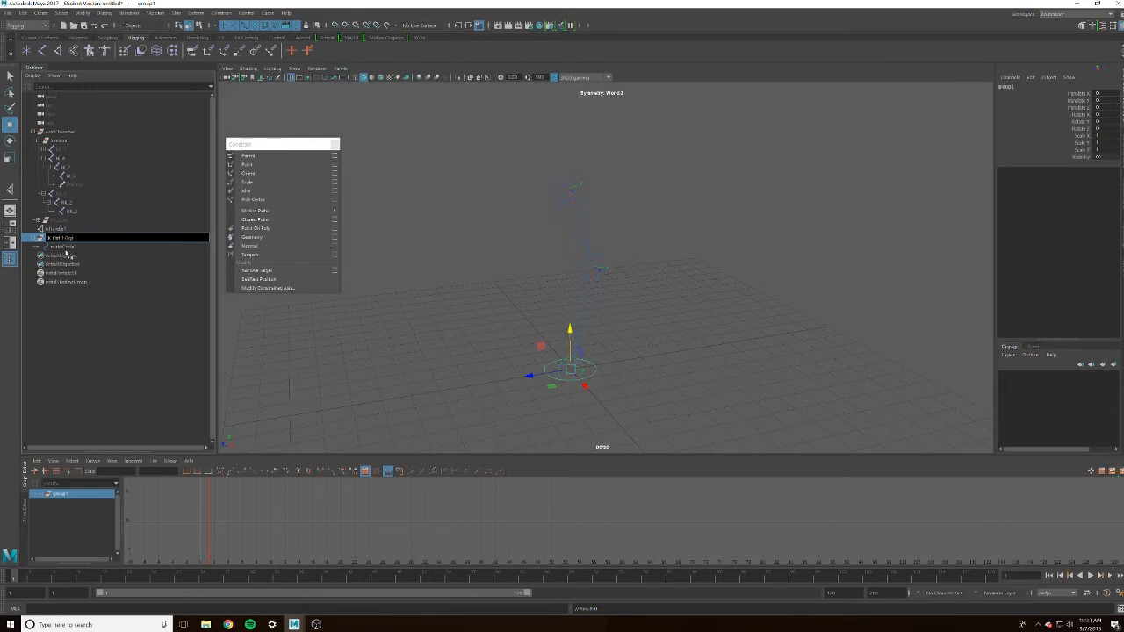
pyautogui.press('Return')
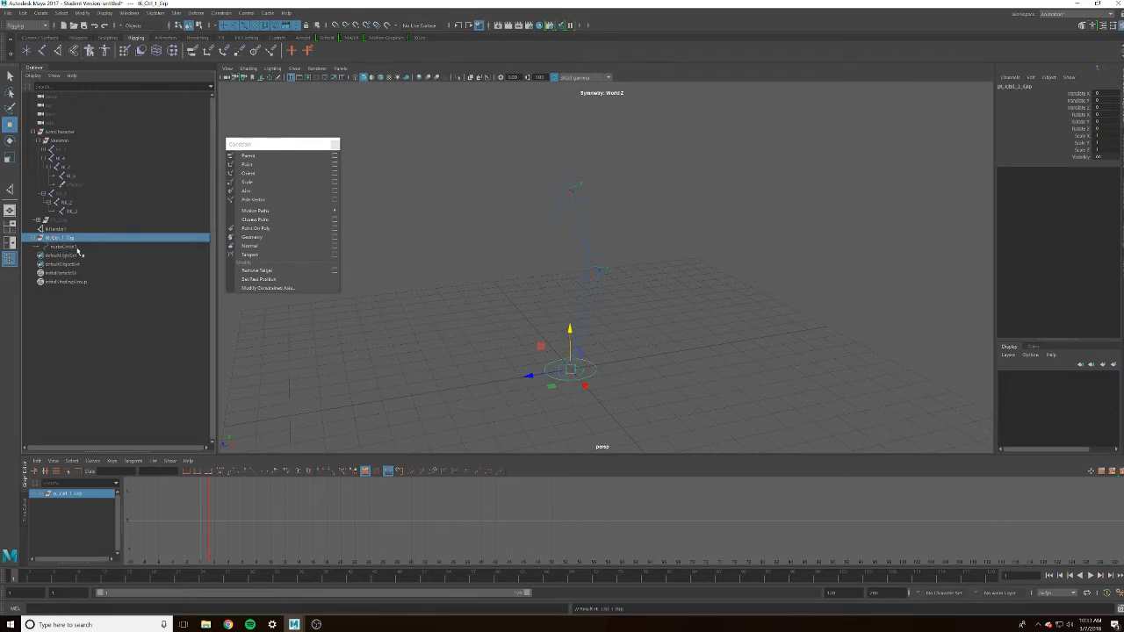
pyautogui.doubleClick(77, 247)
pyautogui.write('IK_Ctrl_1')
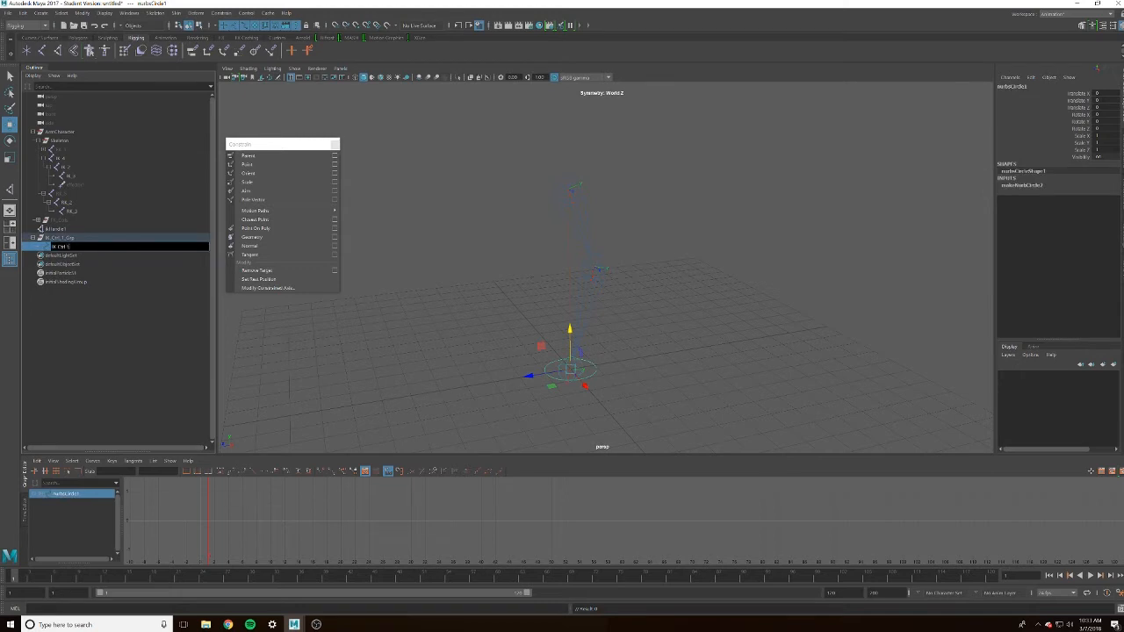
pyautogui.press('Return')
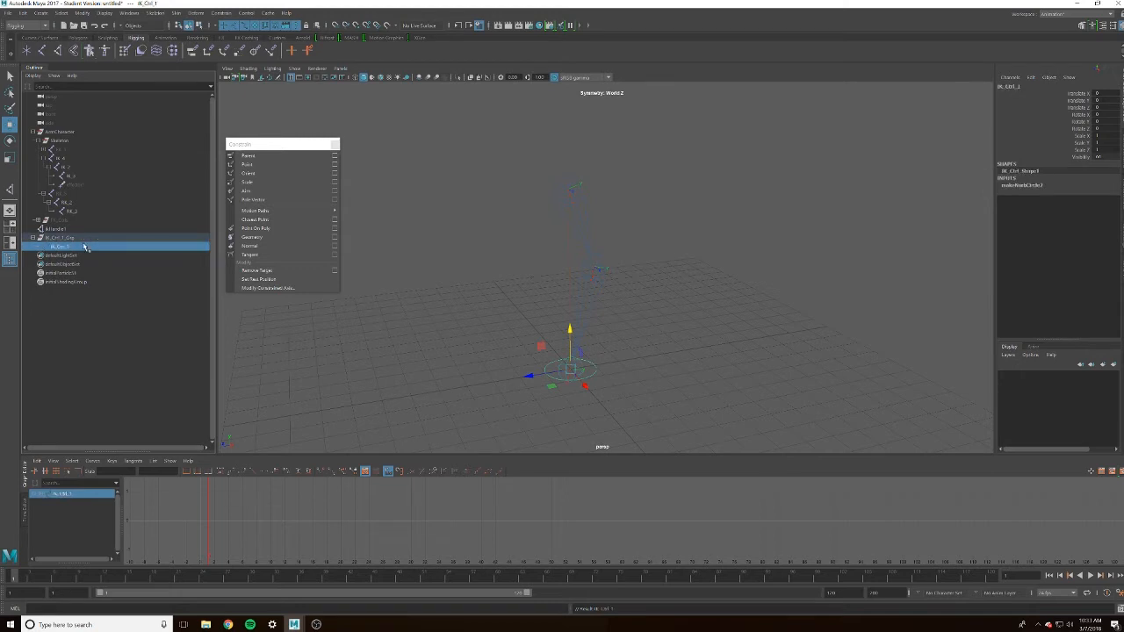
# Duplicate IK_Ctrl_1_Grp and move the copy up to the top joint, at about 7 units in Y
pyautogui.click(86, 238)
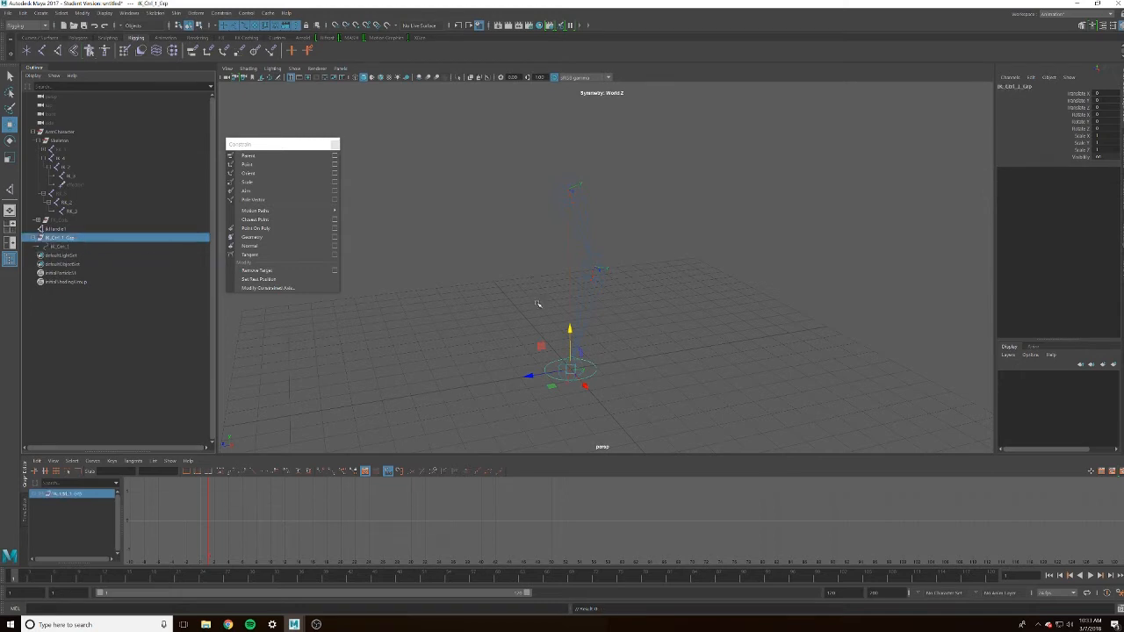
pyautogui.hotkey('ctrl', 'd')
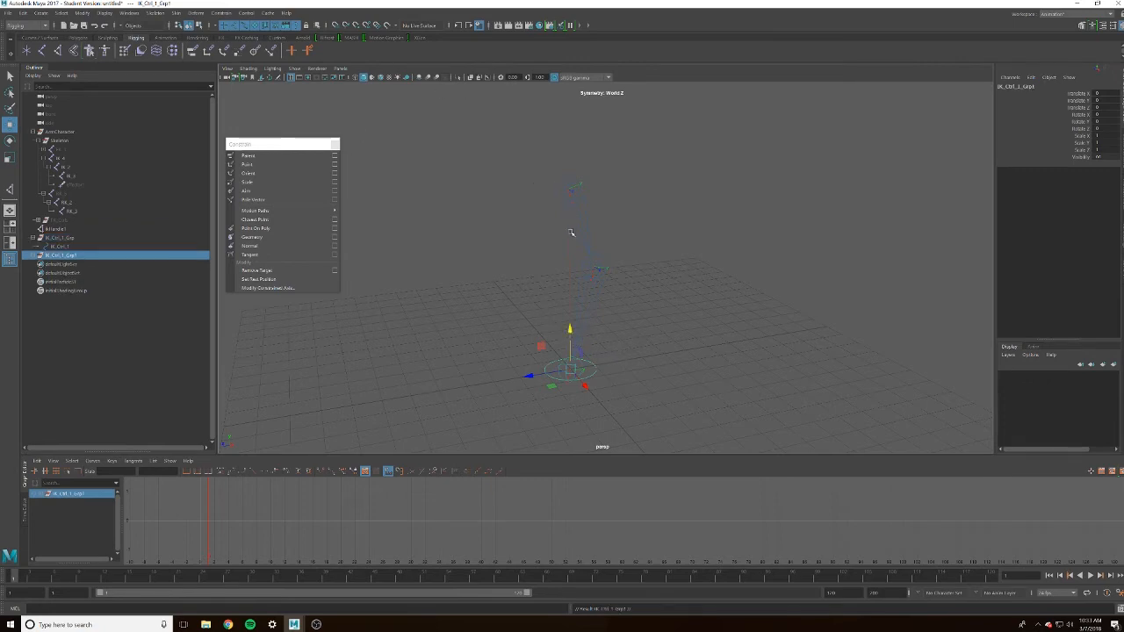
pyautogui.moveTo(570, 329); pyautogui.dragTo(577, 190)
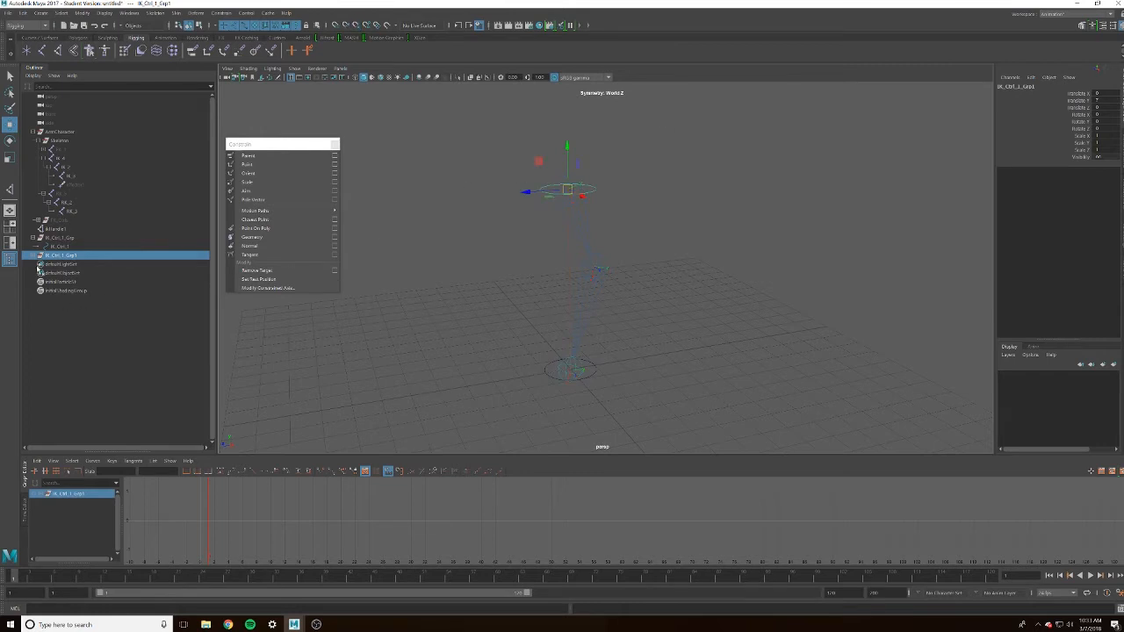
# Rename the duplicated group IK_Ctrl_2_Grp and its child circle IK_Ctrl_2
pyautogui.click(34, 256)
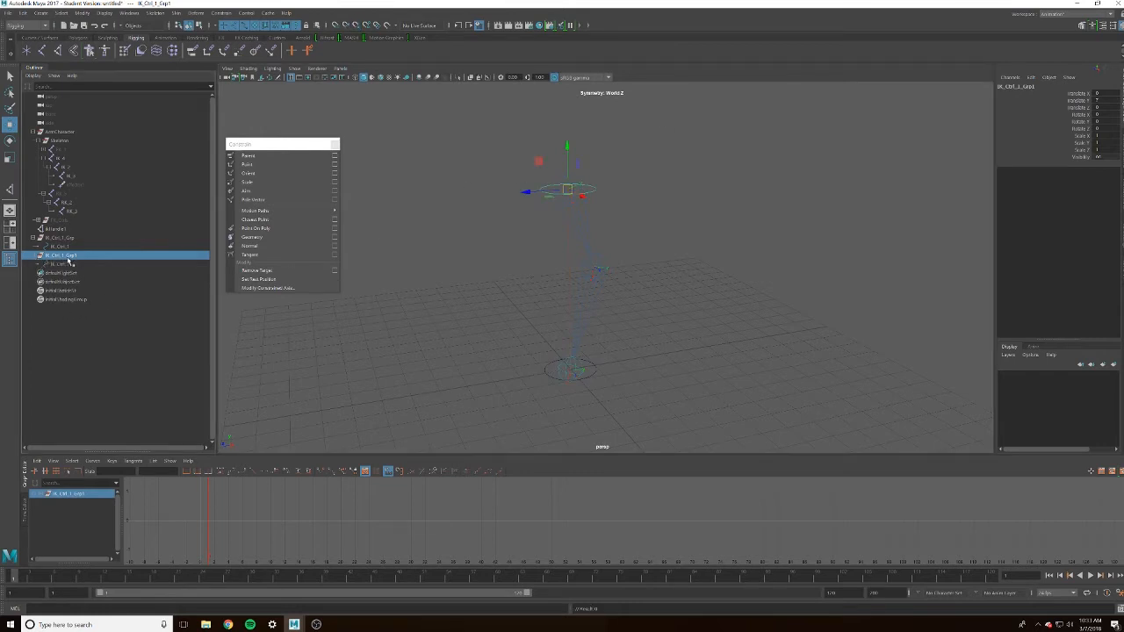
pyautogui.doubleClick(69, 256)
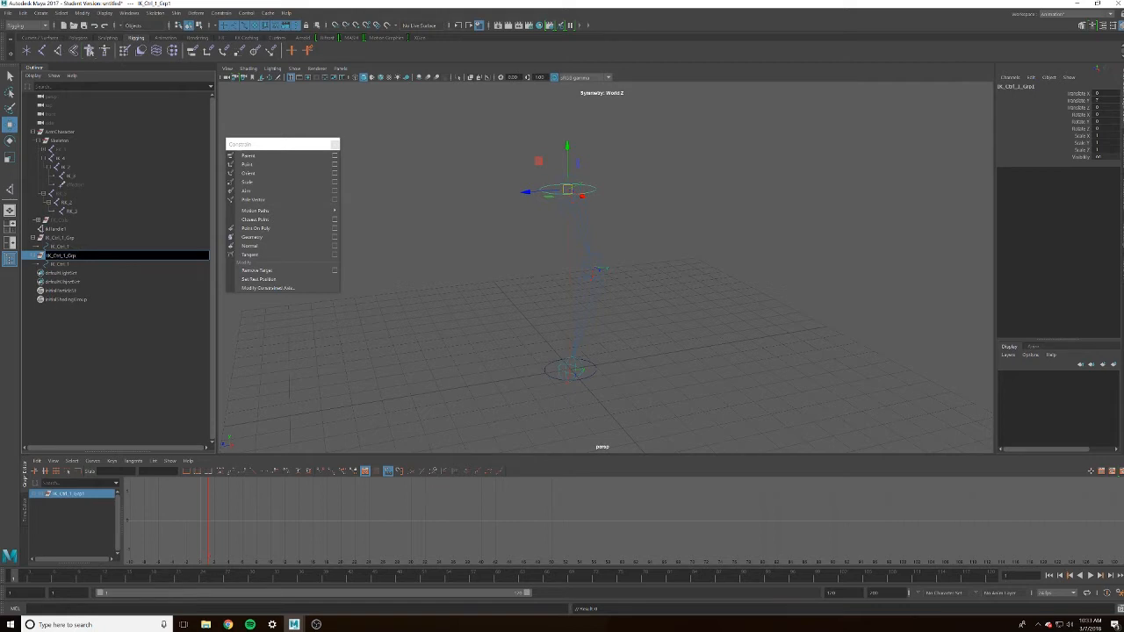
pyautogui.press('BackSpace')
pyautogui.write('2')
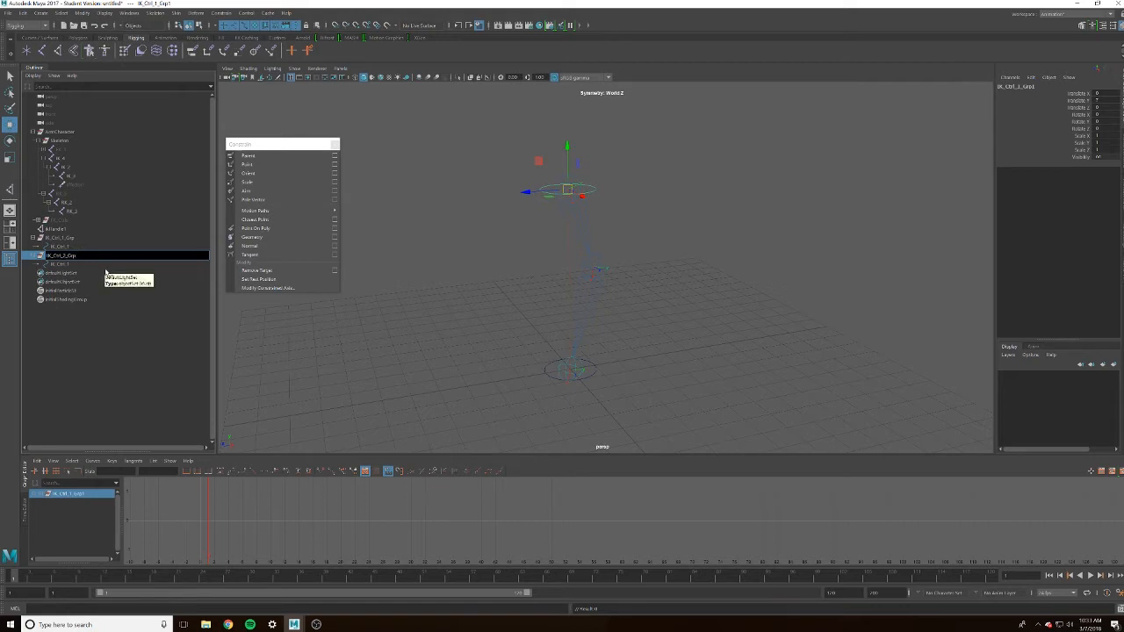
pyautogui.doubleClick(99, 265)
pyautogui.click(95, 264)
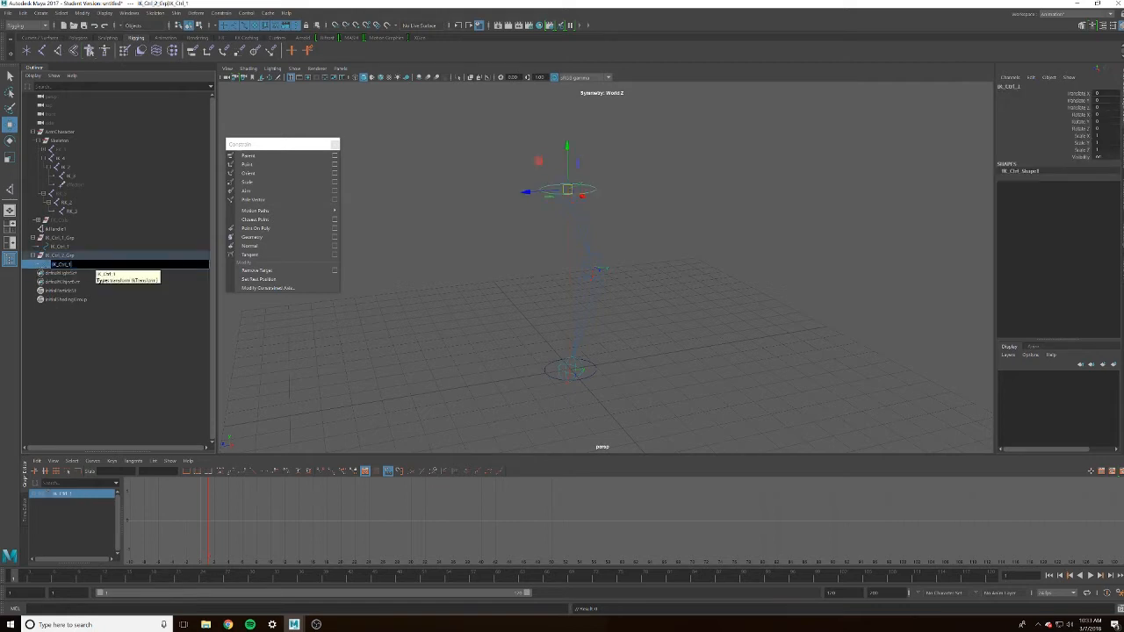
pyautogui.press('BackSpace')
pyautogui.write('2')
pyautogui.press('Return')
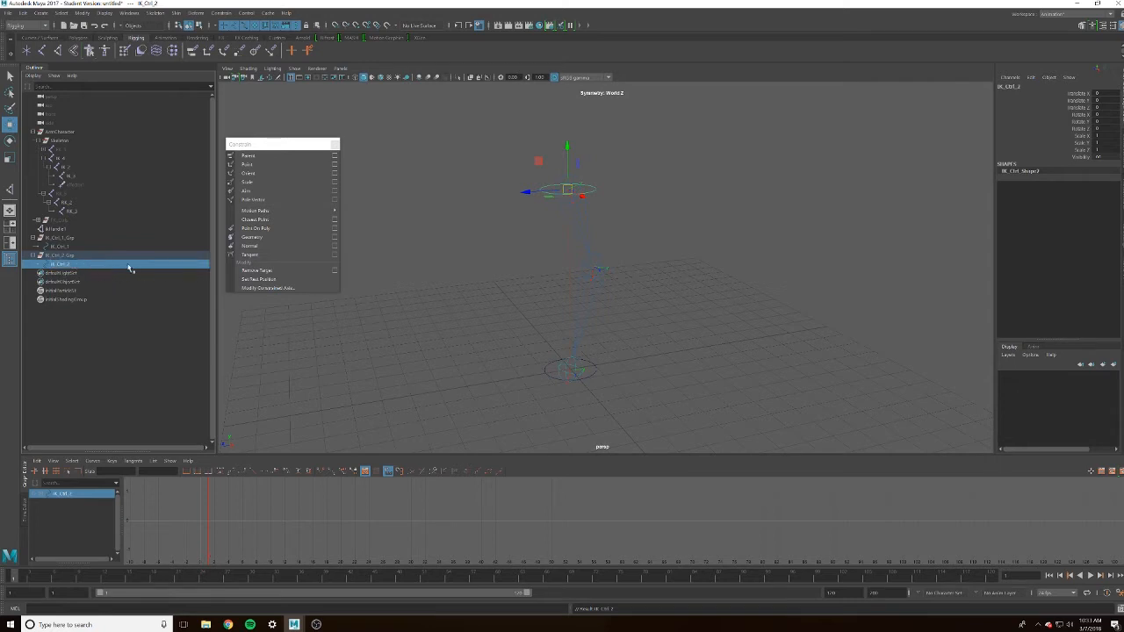
# Duplicate IK_Ctrl_2_Grp and snap the copy to the middle joint of the IK chain
pyautogui.click(61, 256)
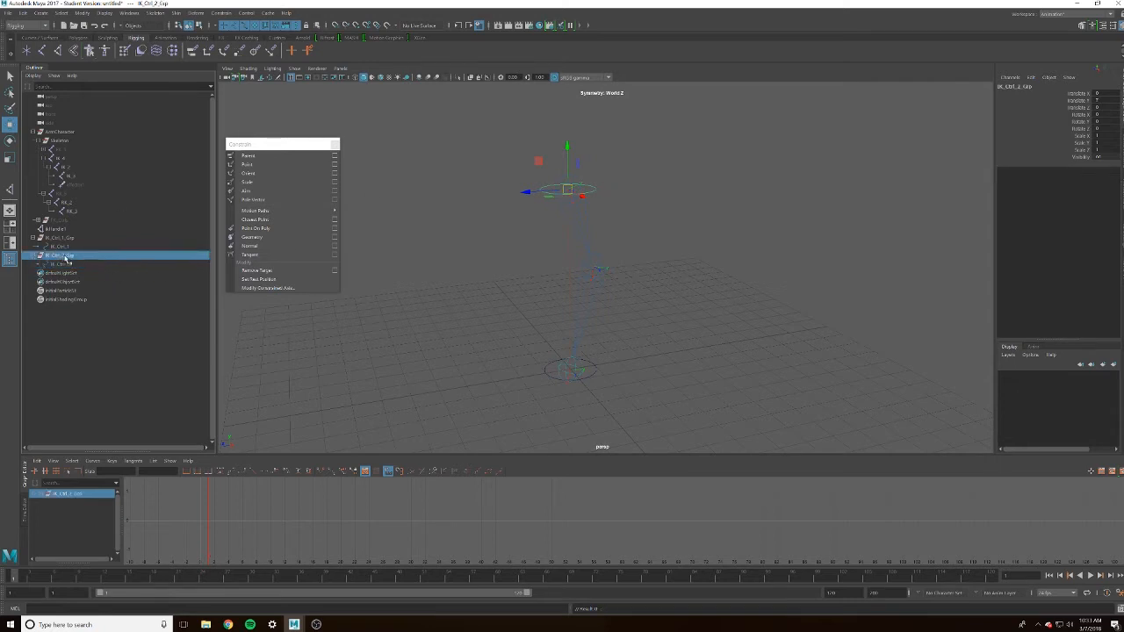
pyautogui.hotkey('ctrl', 'd')
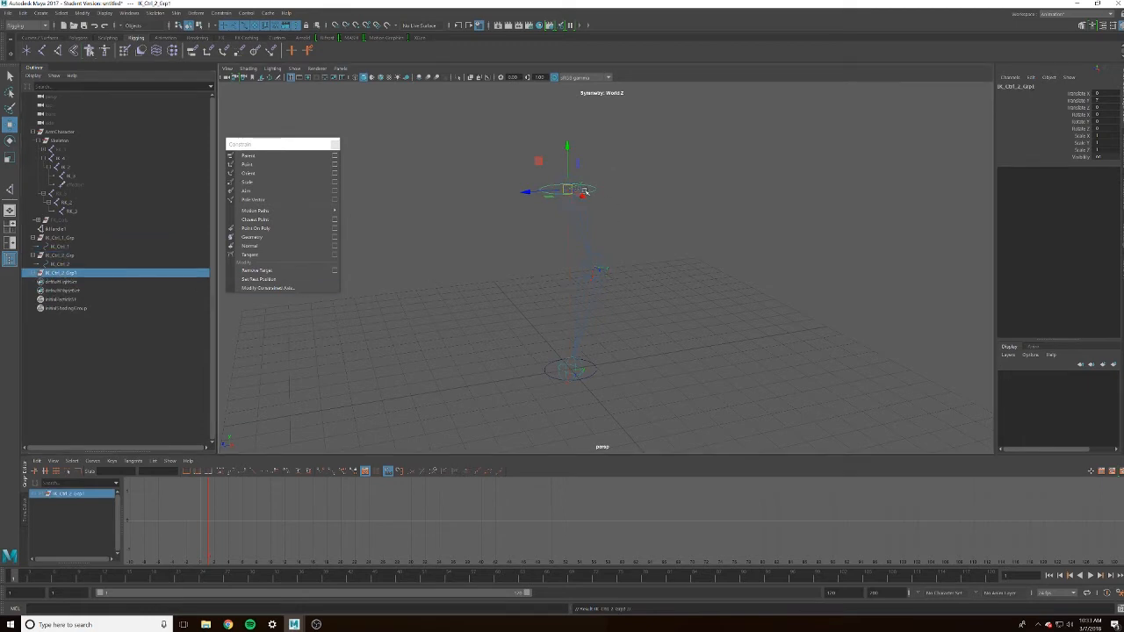
pyautogui.press('v')
pyautogui.moveTo(569, 190); pyautogui.dragTo(633, 324)
pyautogui.keyDown('alt'); pyautogui.moveTo(685, 279); pyautogui.dragTo(575, 303); pyautogui.keyUp('alt')
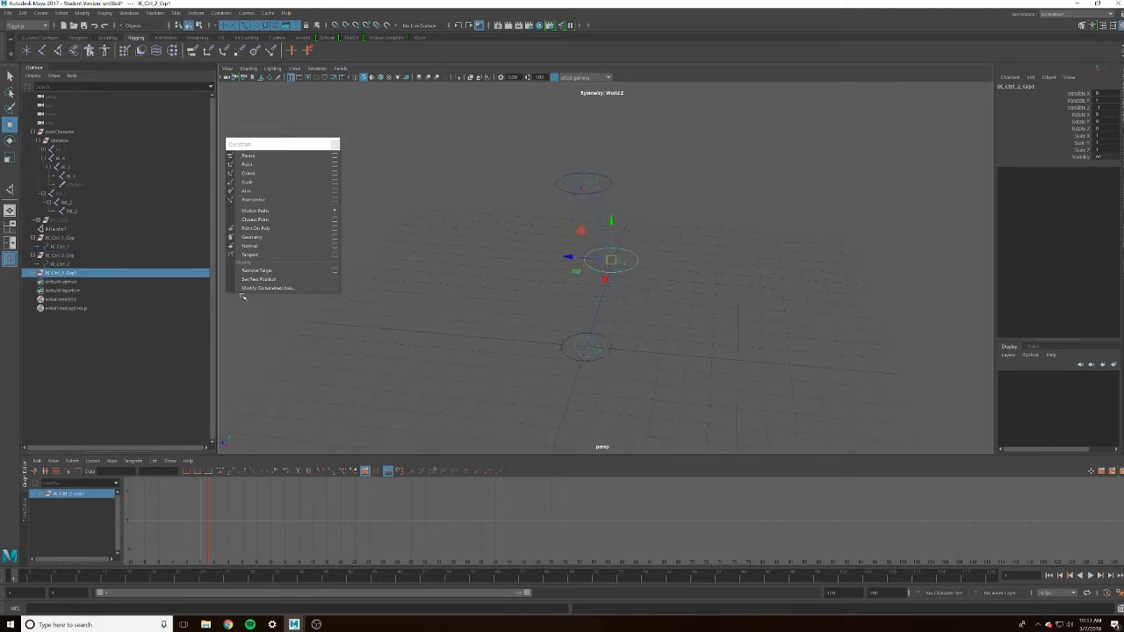
# Select control vertices around the middle joint's circle and scale them to reshape it into a pointed, arrow-like control
pyautogui.click(29, 276)
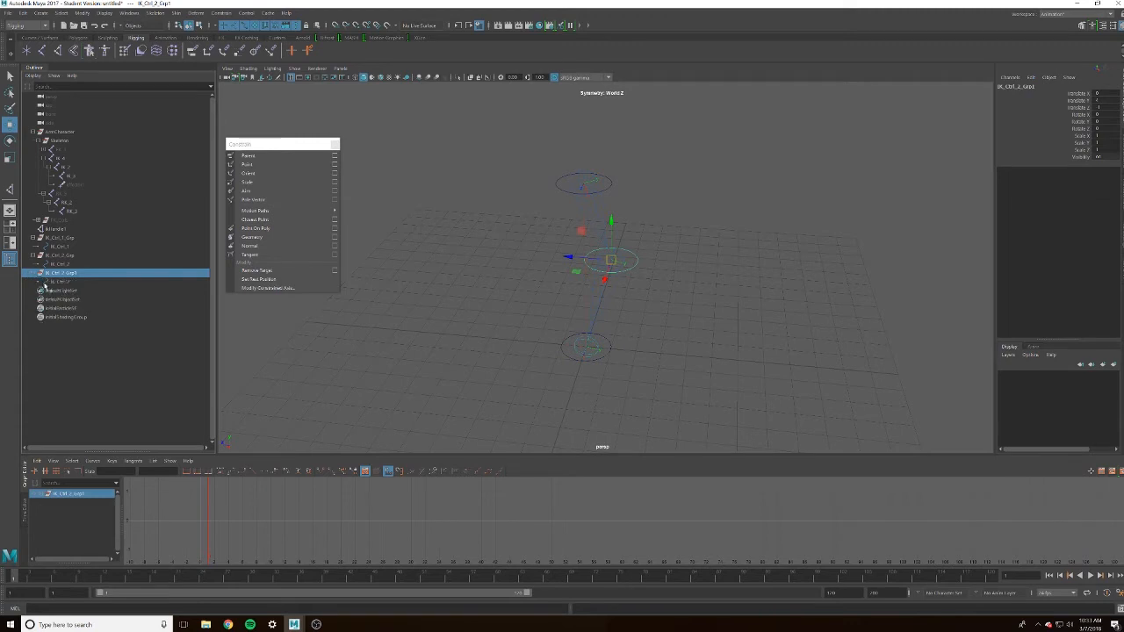
pyautogui.click(57, 282)
pyautogui.keyDown('alt'); pyautogui.moveTo(532, 272); pyautogui.dragTo(694, 259); pyautogui.keyUp('alt')
pyautogui.keyDown('alt'); pyautogui.moveTo(694, 259); pyautogui.dragTo(782, 278, button='right'); pyautogui.keyUp('alt')
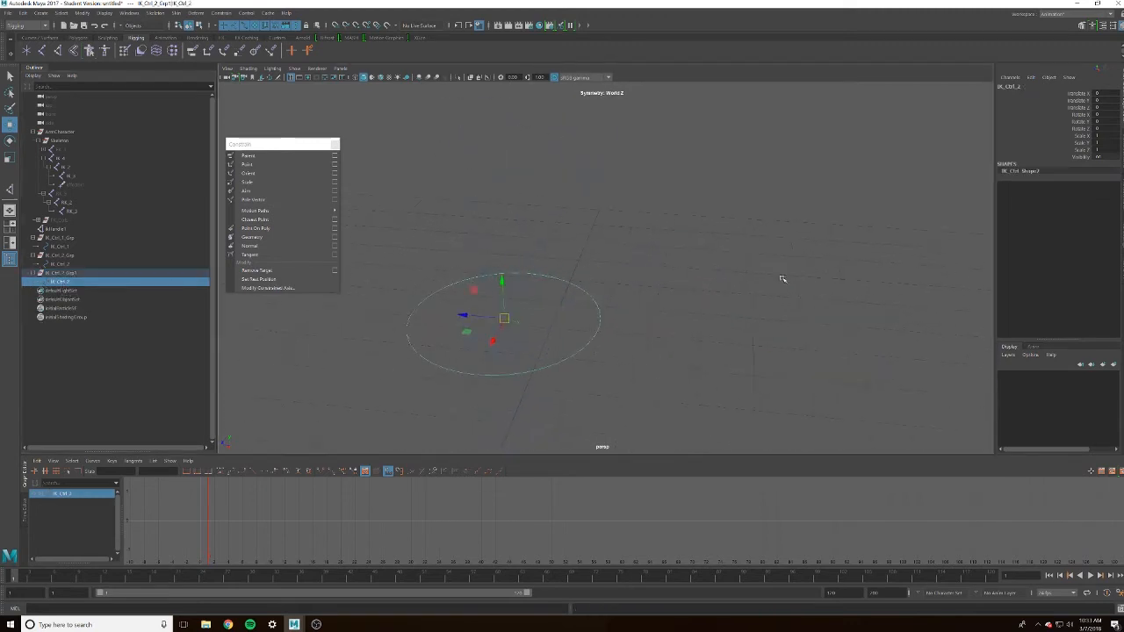
pyautogui.moveTo(628, 305); pyautogui.dragTo(591, 324, button='right')
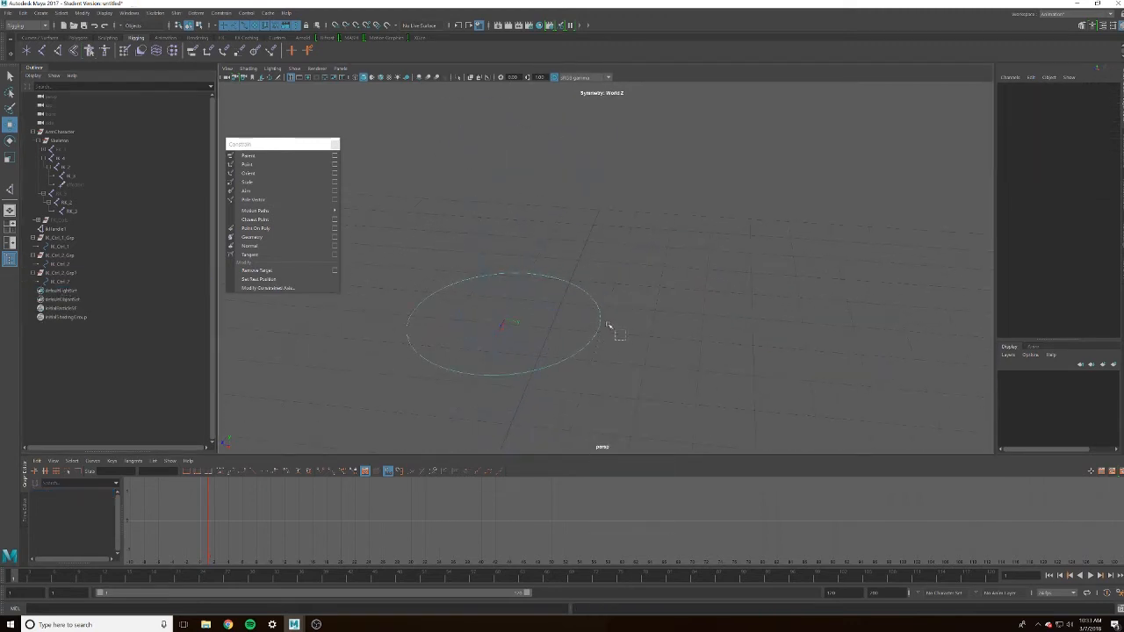
pyautogui.click(609, 326)
pyautogui.keyDown('shift'); pyautogui.click(529, 271); pyautogui.keyUp('shift')
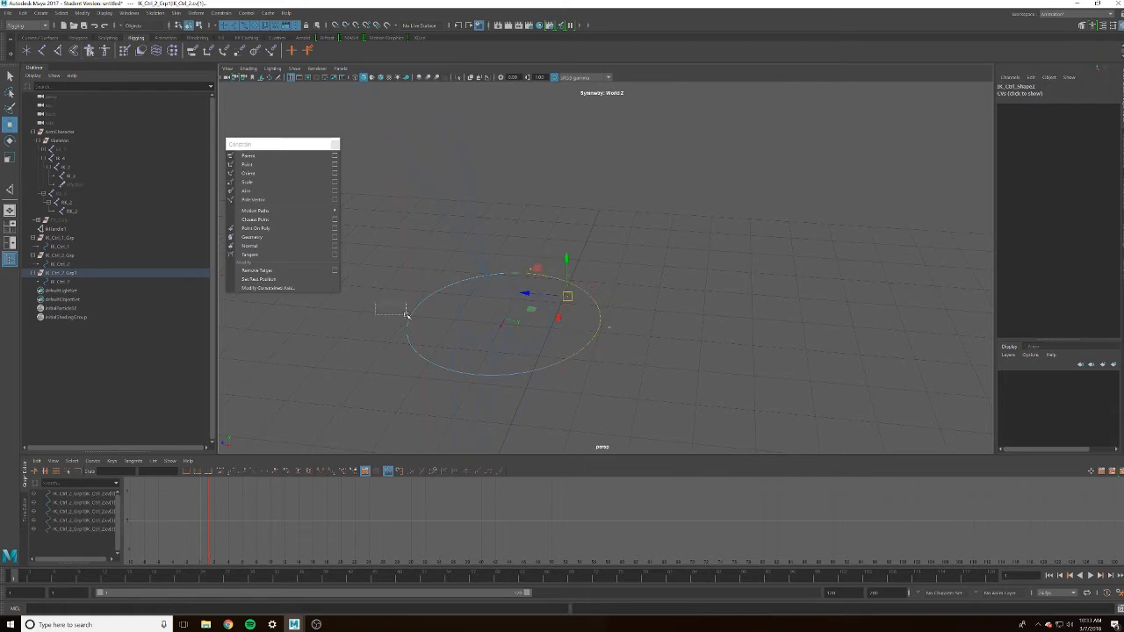
pyautogui.keyDown('shift'); pyautogui.moveTo(406, 314); pyautogui.dragTo(408, 318); pyautogui.keyUp('shift')
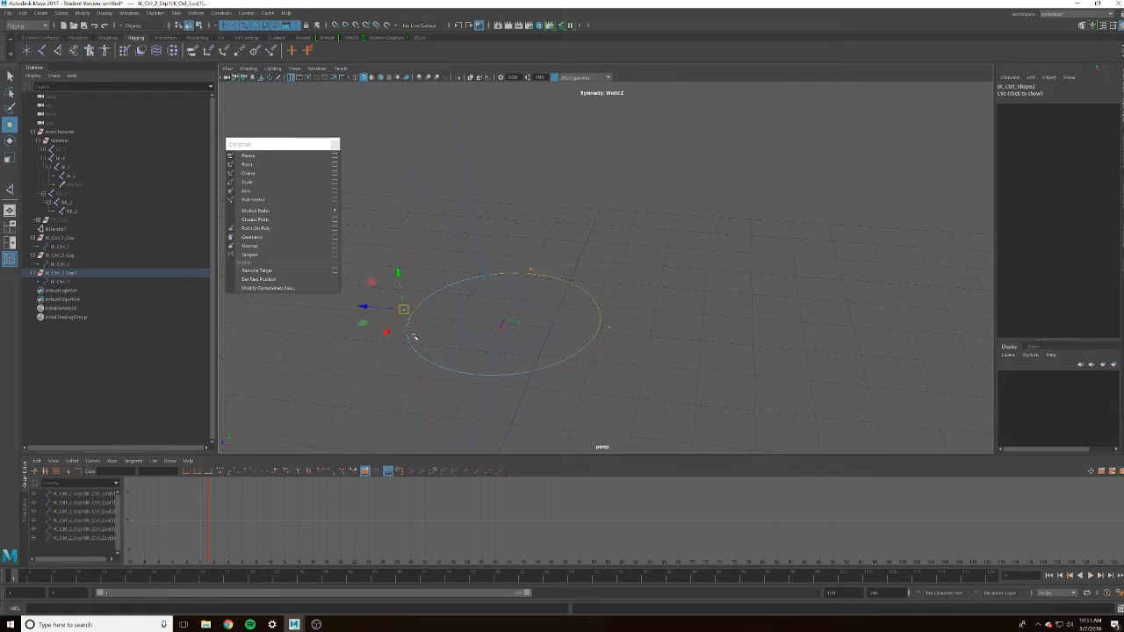
pyautogui.keyDown('shift'); pyautogui.click(472, 384); pyautogui.keyUp('shift')
pyautogui.press('r')
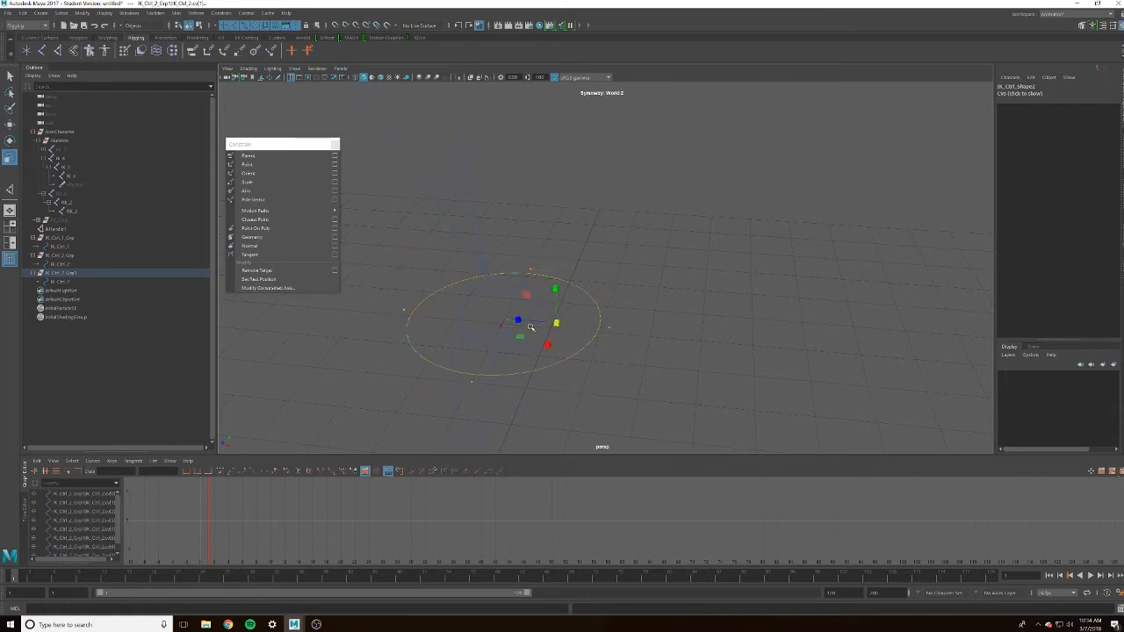
pyautogui.moveTo(550, 324); pyautogui.dragTo(726, 355)
# Return the reshaped middle control to object mode with the Move tool active and clear the selection
pyautogui.keyDown('alt'); pyautogui.moveTo(761, 354); pyautogui.dragTo(263, 348, button='right'); pyautogui.keyUp('alt')
pyautogui.press('w')
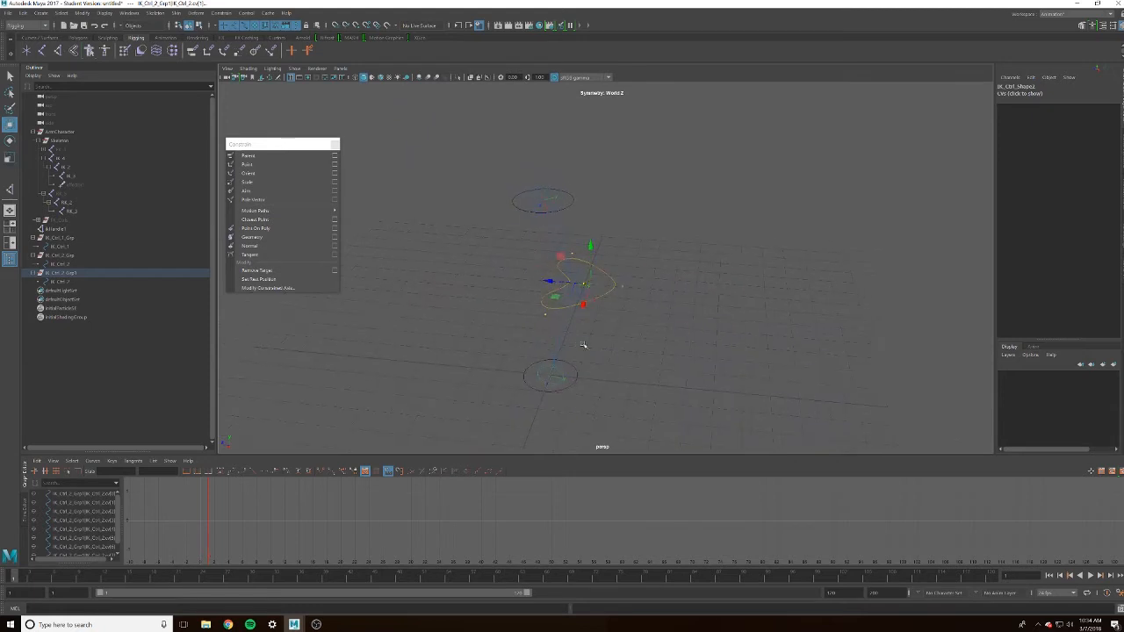
pyautogui.keyDown('alt'); pyautogui.moveTo(583, 343); pyautogui.dragTo(623, 309); pyautogui.keyUp('alt')
pyautogui.moveTo(694, 303); pyautogui.dragTo(725, 281, button='right')
pyautogui.click(724, 281)
pyautogui.keyDown('alt'); pyautogui.moveTo(723, 281); pyautogui.dragTo(610, 284); pyautogui.keyUp('alt')
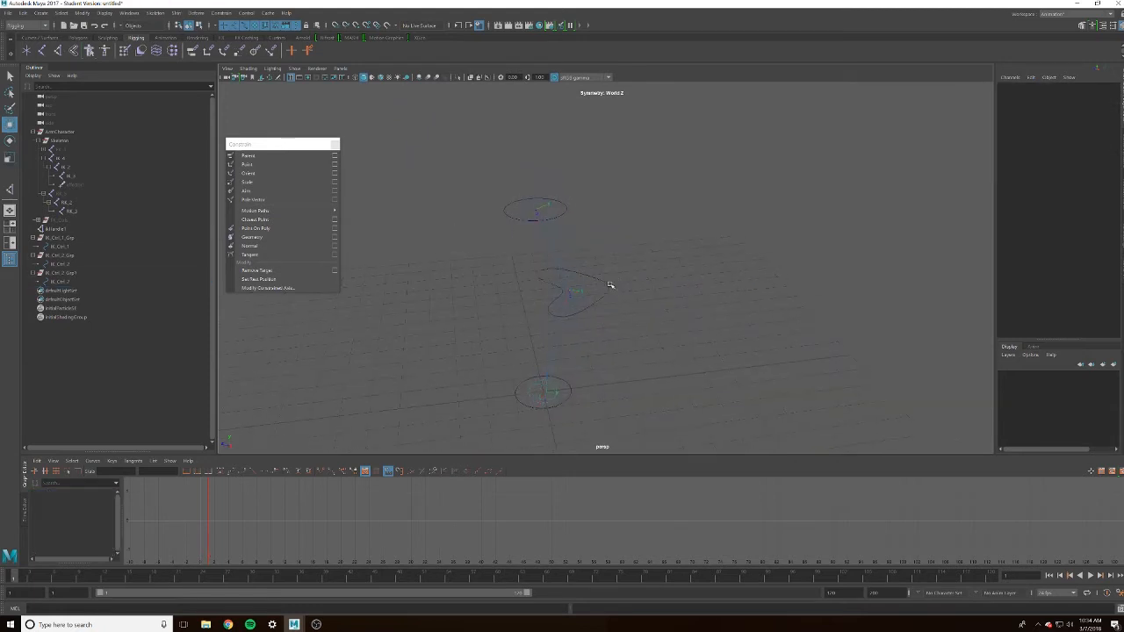
# Group the reshaped middle control inside its existing parent group
pyautogui.click(610, 284)
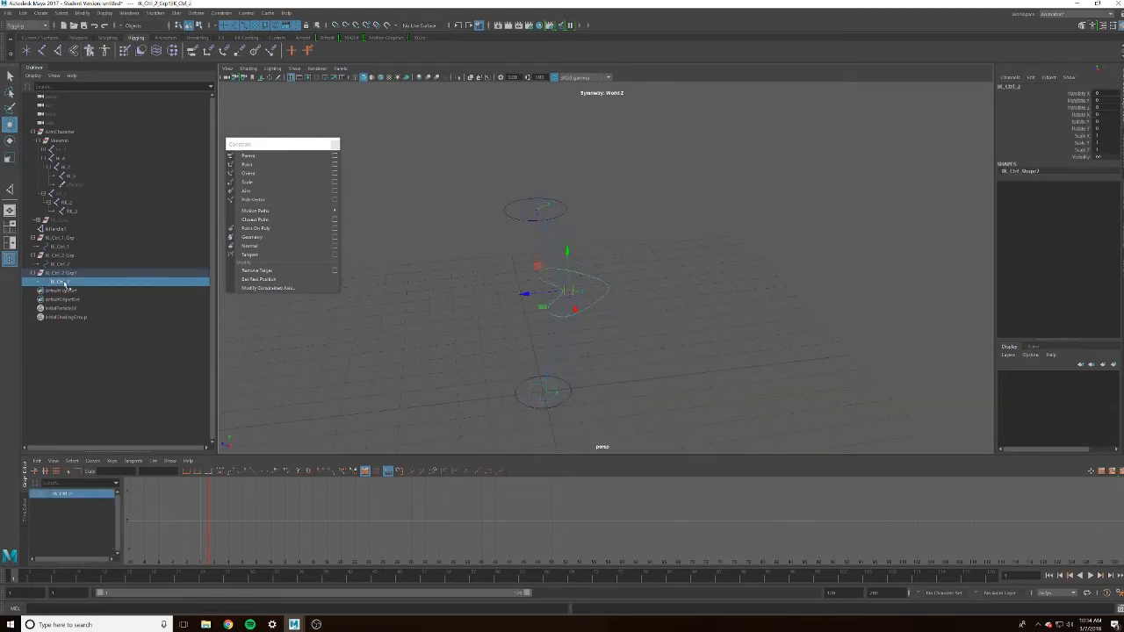
pyautogui.hotkey('ctrl', 'g')
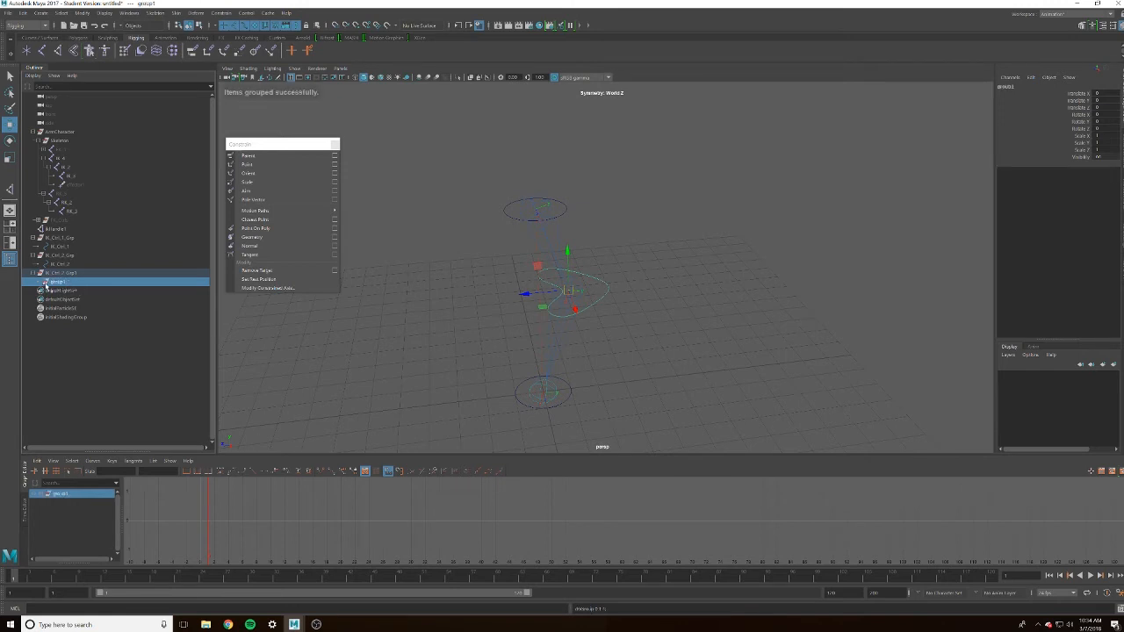
pyautogui.click(39, 282)
pyautogui.click(62, 290)
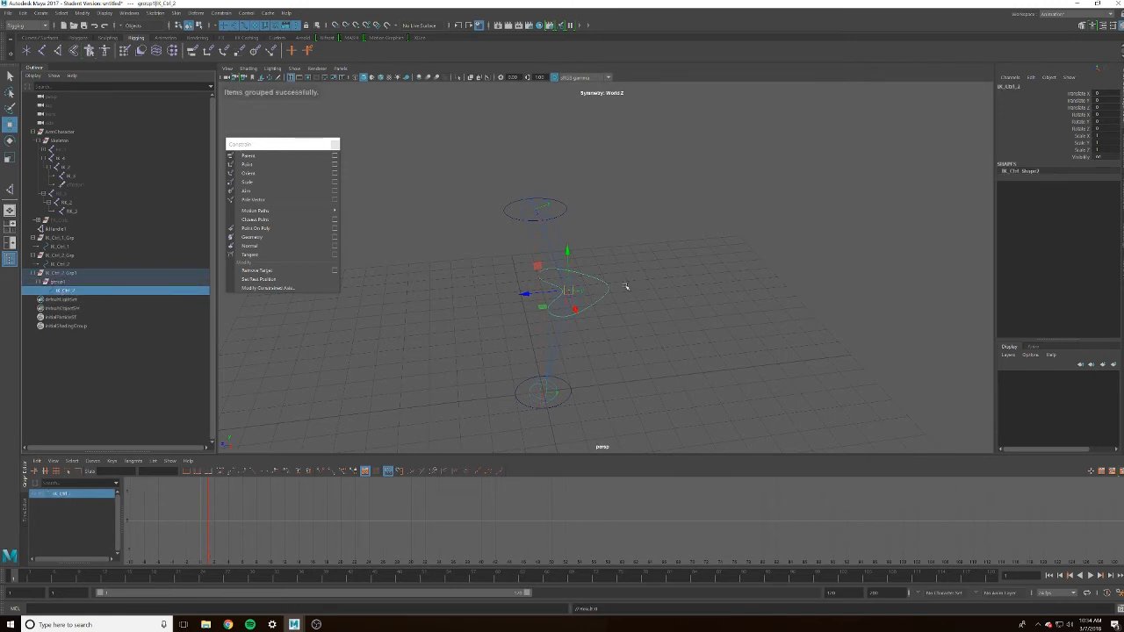
pyautogui.moveTo(527, 294); pyautogui.dragTo(620, 288)
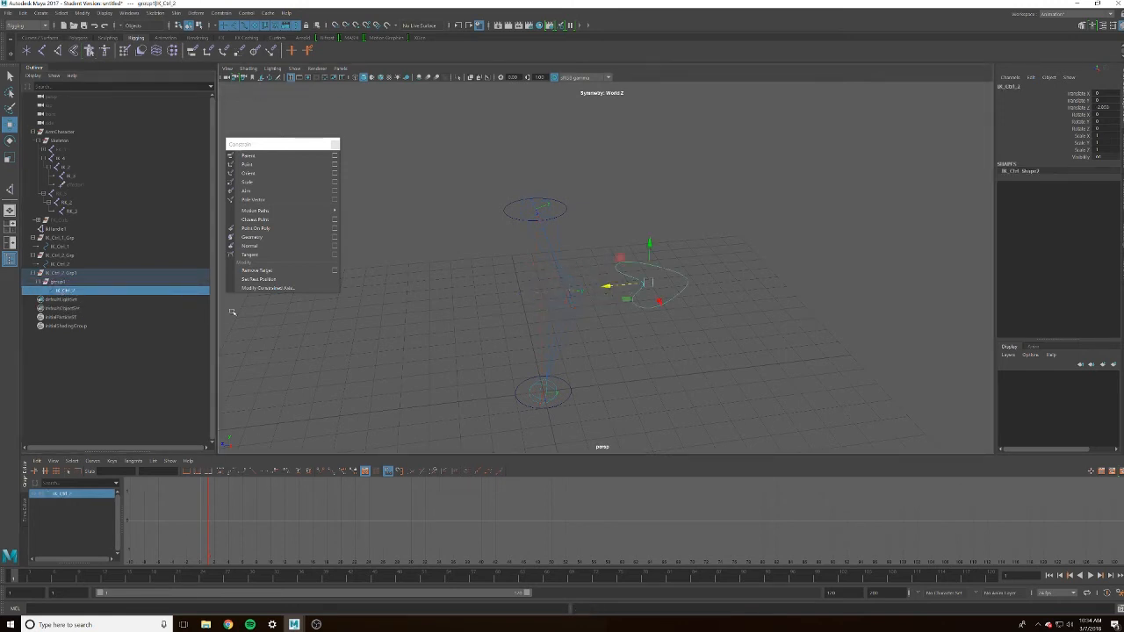
# Move the middle control's new inner group away from the middle joint to about -2.2 in Z
pyautogui.click(123, 284)
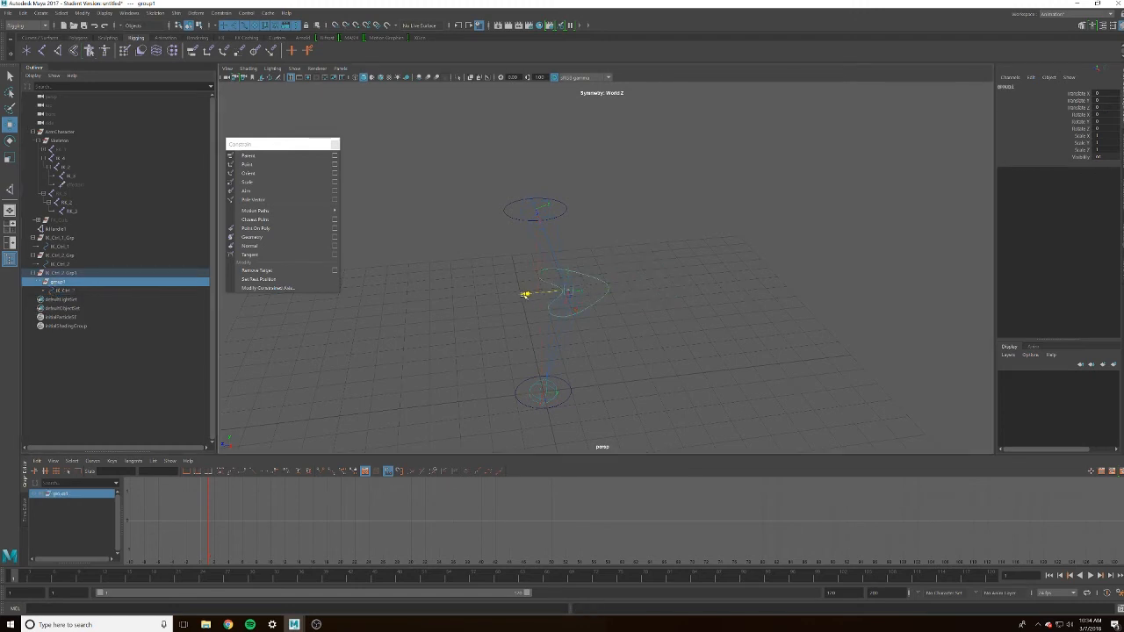
pyautogui.moveTo(542, 291); pyautogui.dragTo(608, 287)
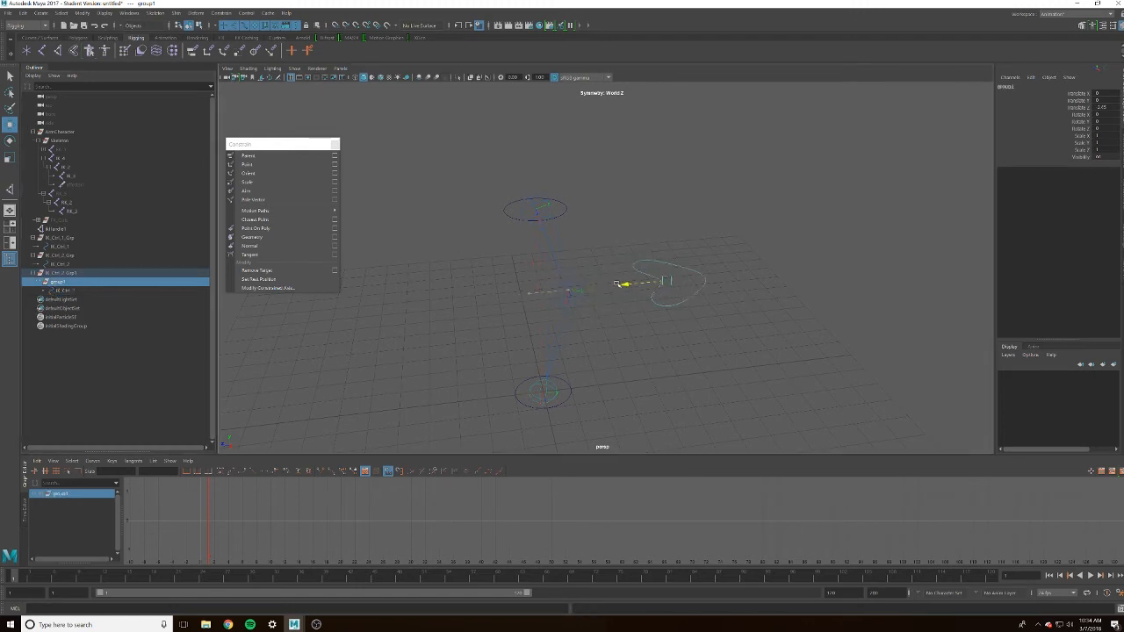
# Rename the middle control's inner group PV_CTRl and its parent group IK_PV_Ctrl_Grp
pyautogui.doubleClick(58, 283)
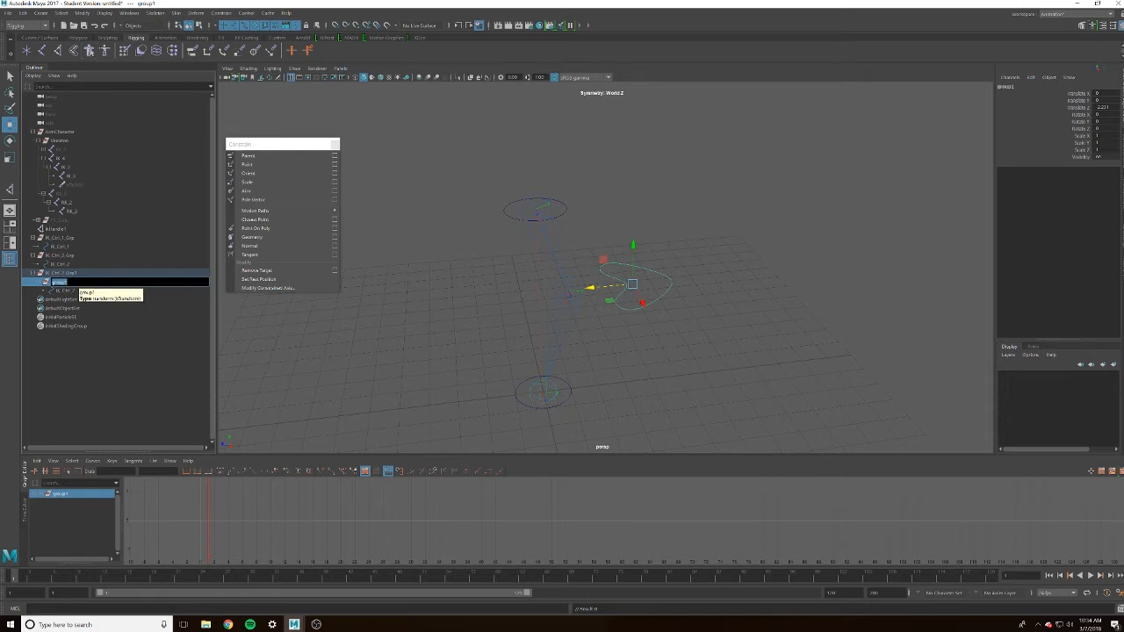
pyautogui.write('PV_Ctrl')
pyautogui.press('Return')
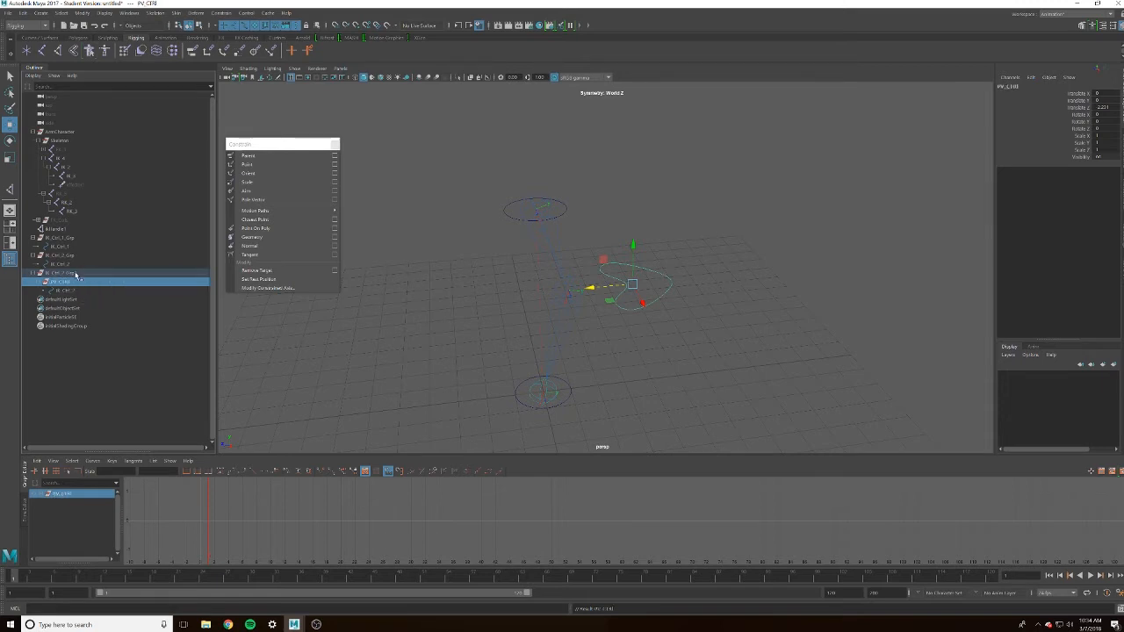
pyautogui.click(75, 274)
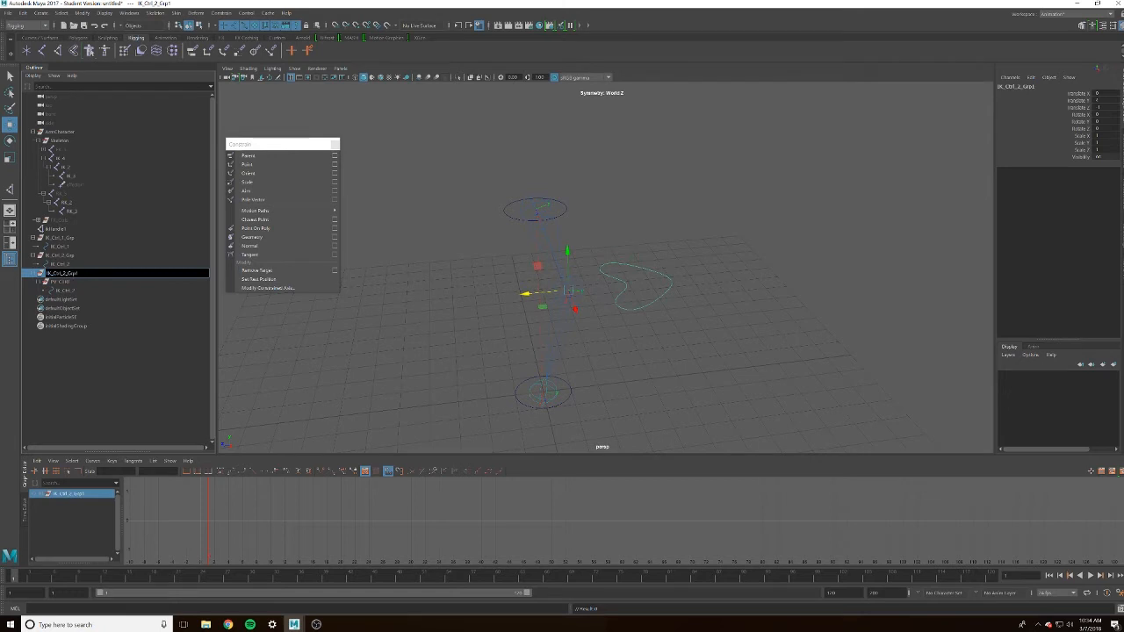
pyautogui.doubleClick(75, 273)
pyautogui.write('IK_')
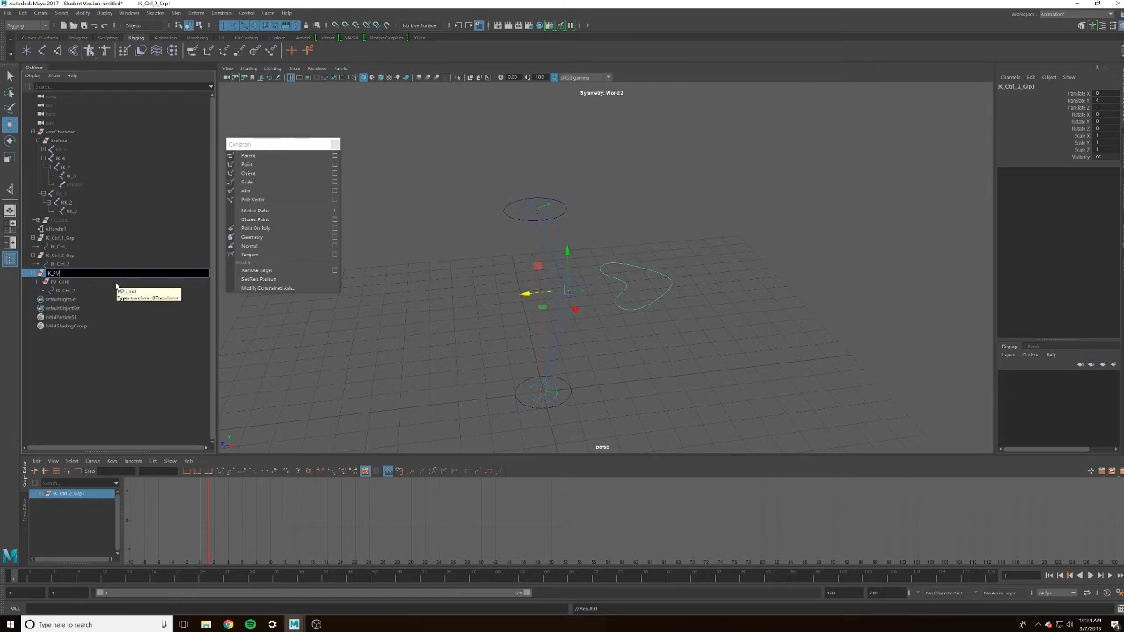
pyautogui.write('PV_Ctrl_Grp')
pyautogui.press('Return')
# Rename the heart-shaped control curve inside the PV groups as PV_Ctrl
pyautogui.doubleClick(104, 290)
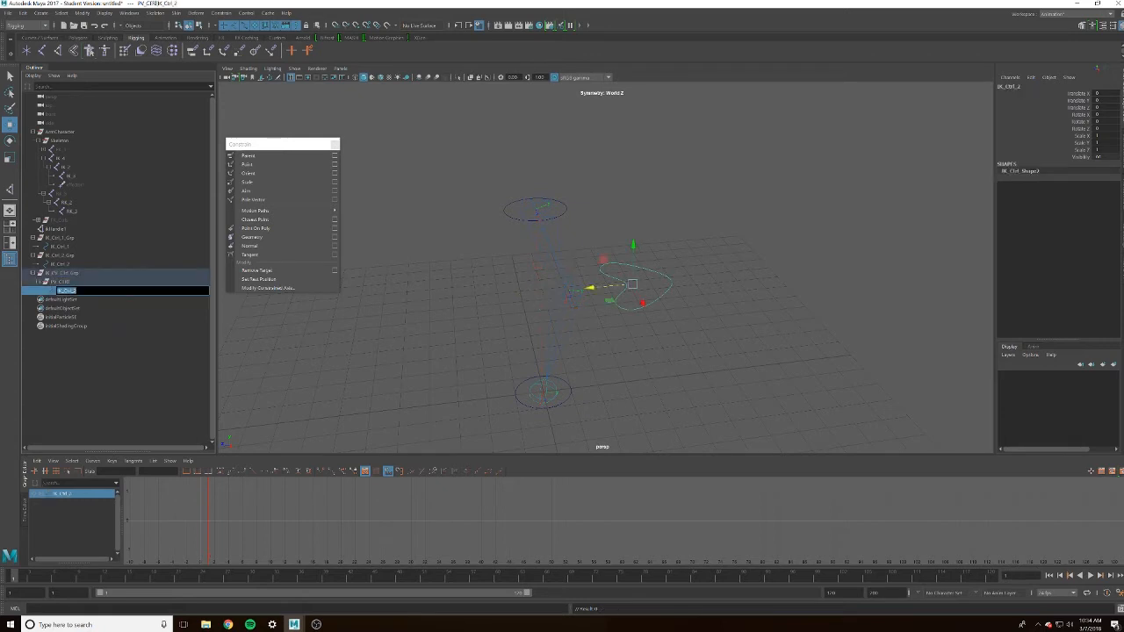
pyautogui.write('PV')
pyautogui.press('Return')
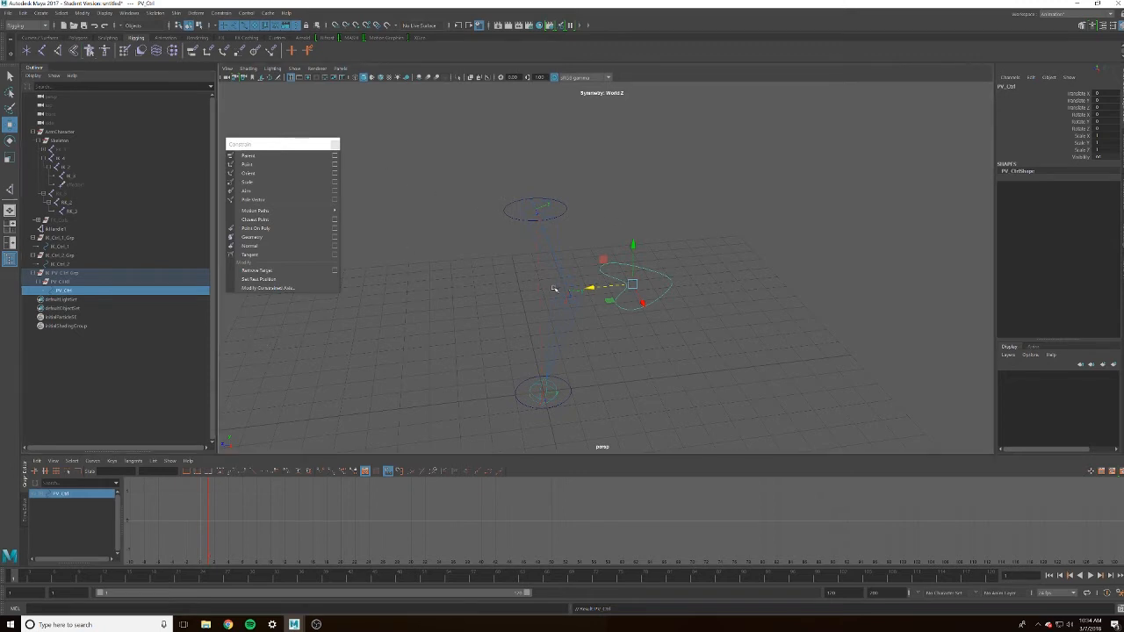
# Apply a pole vector constraint from PV_Ctrl to ikHandle1
pyautogui.keyDown('ctrl'); pyautogui.click(57, 229); pyautogui.keyUp('ctrl')
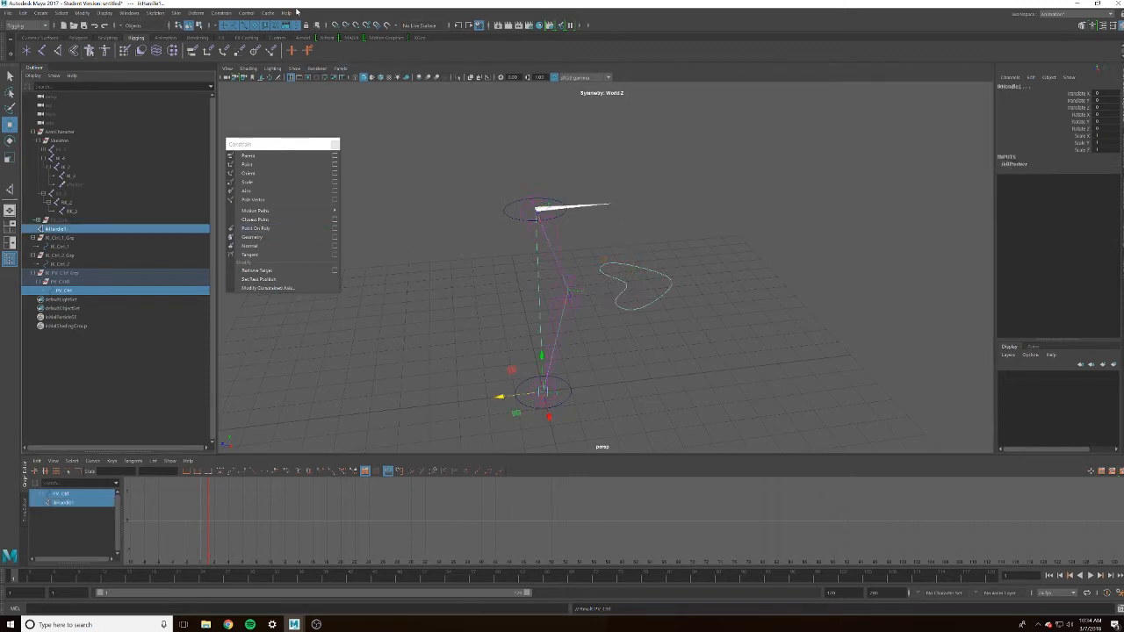
pyautogui.click(221, 13)
pyautogui.click(244, 81)
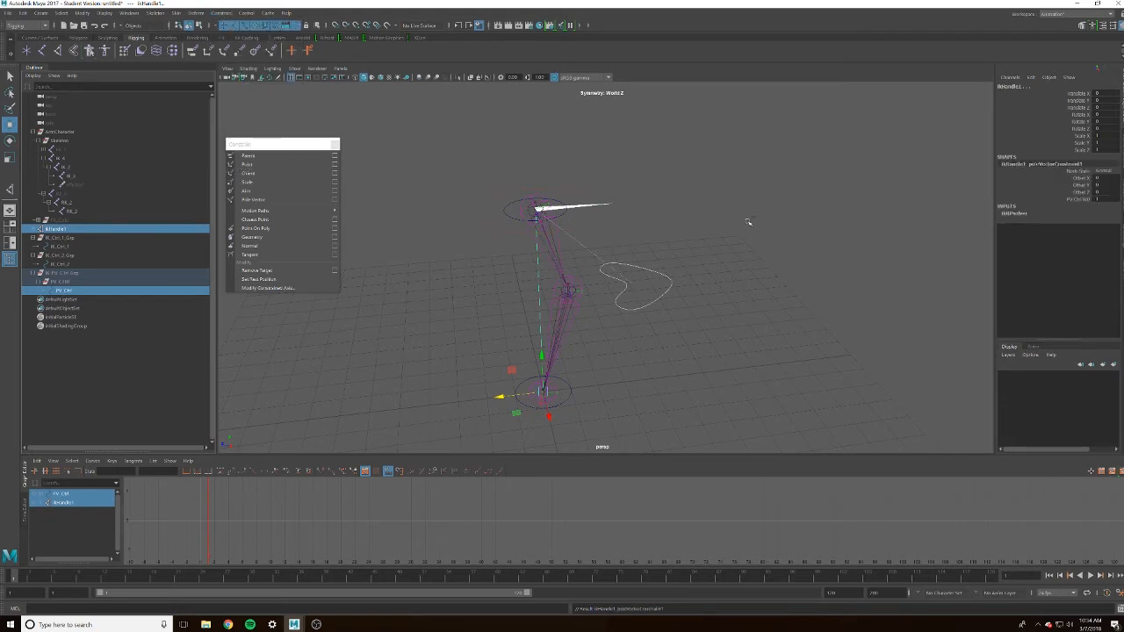
# Test-move PV_Ctrl to check how the IK arm's elbow follows, and undo the move
pyautogui.click(658, 313)
pyautogui.click(656, 301)
pyautogui.press('e')
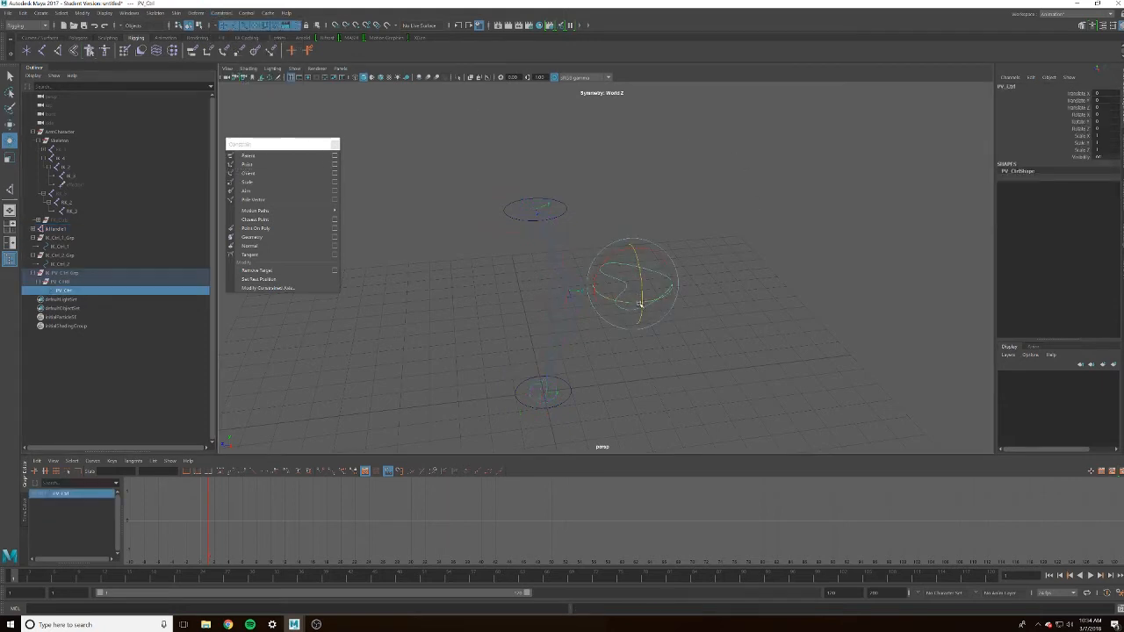
pyautogui.press('w')
pyautogui.moveTo(621, 299); pyautogui.dragTo(639, 247)
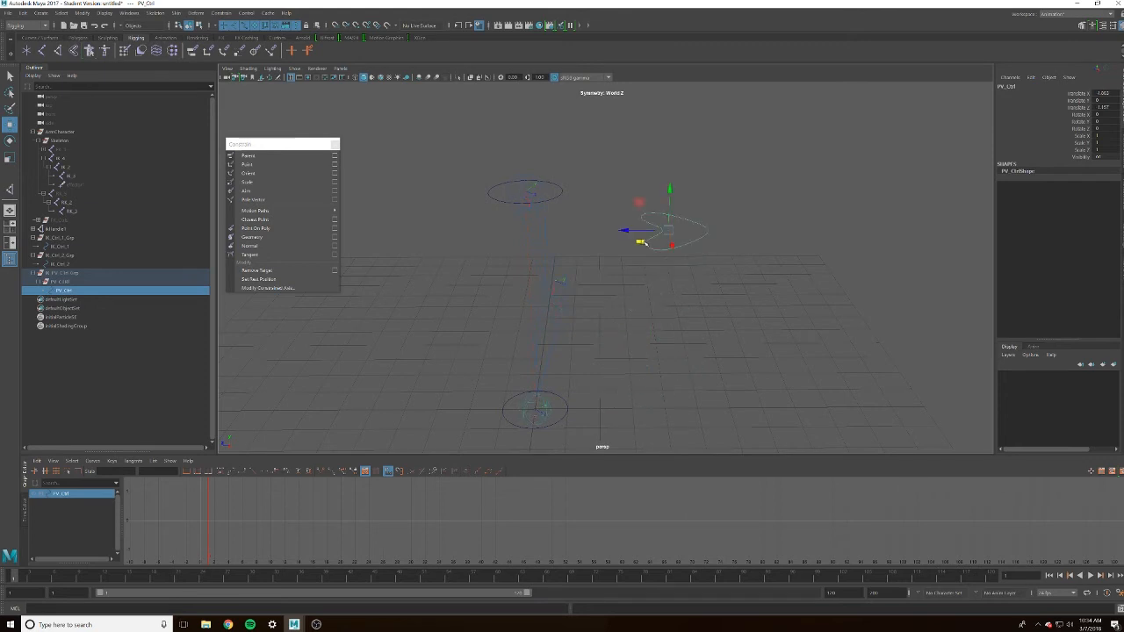
pyautogui.hotkey('ctrl', 'z')
pyautogui.hotkey('ctrl', 'z')
# Collapse the IK_Ctrl_1, IK_Ctrl_2 and IK_PV_Ctrl_Grp hierarchies in the Outliner
pyautogui.keyDown('alt'); pyautogui.moveTo(597, 277); pyautogui.dragTo(558, 253); pyautogui.keyUp('alt')
pyautogui.click(69, 273)
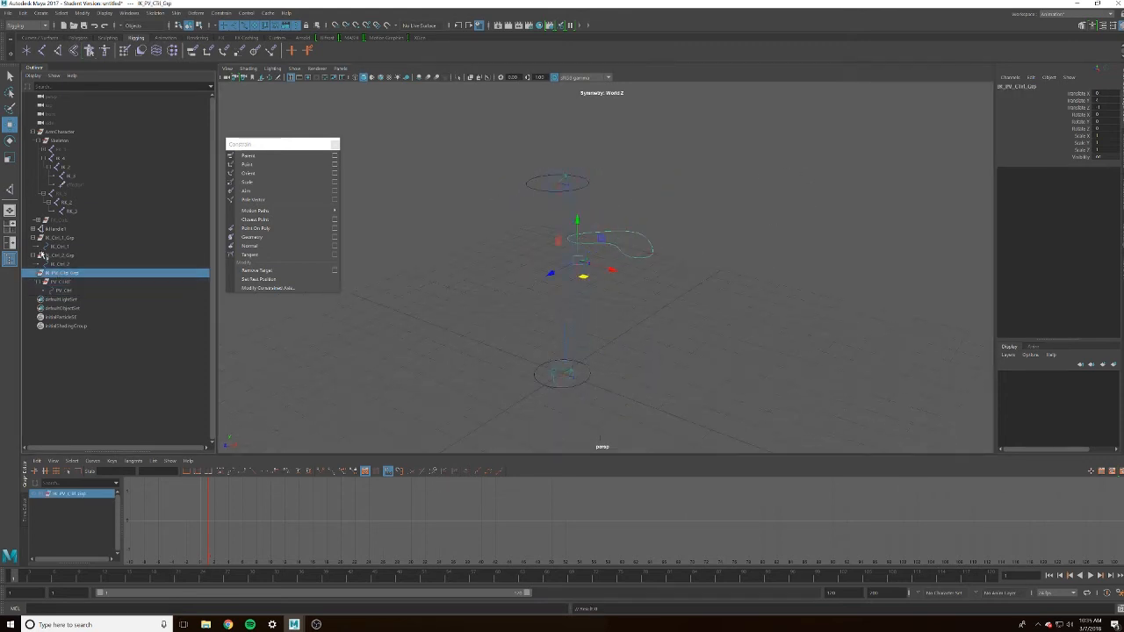
pyautogui.click(34, 256)
pyautogui.click(34, 264)
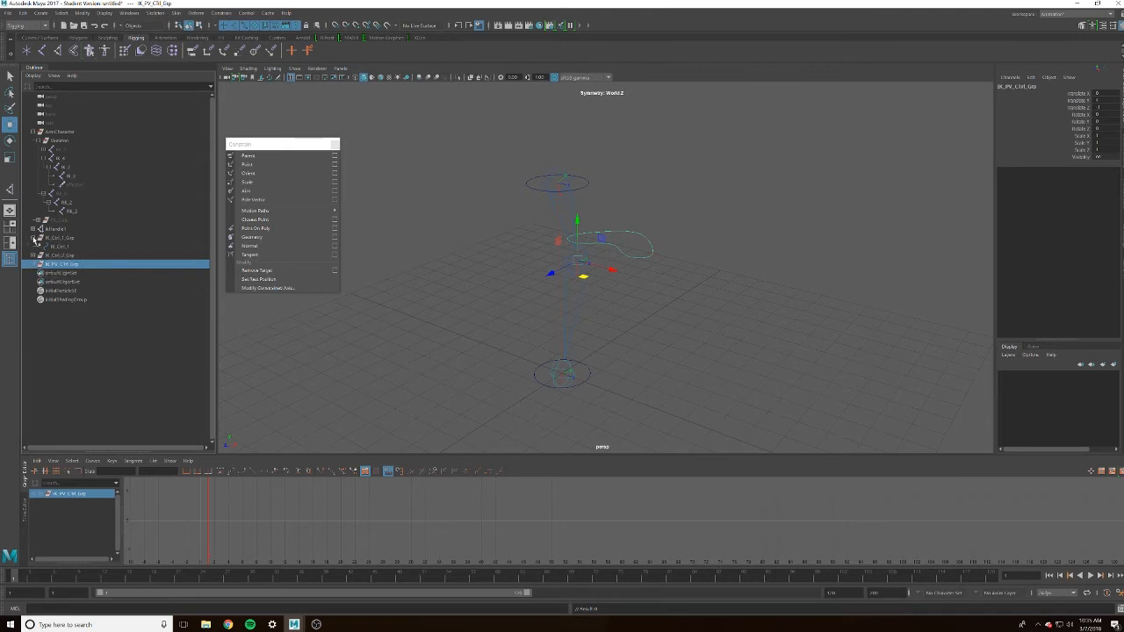
pyautogui.click(33, 238)
# Try to drive joint IK_3 from IK_Ctrl_1 with parent and scale constraints
pyautogui.moveTo(609, 328)
pyautogui.keyDown('alt'); pyautogui.mouseDown()
pyautogui.moveTo(565, 289)
pyautogui.moveTo(672, 298)
pyautogui.moveTo(599, 329)
pyautogui.mouseUp(); pyautogui.keyUp('alt')
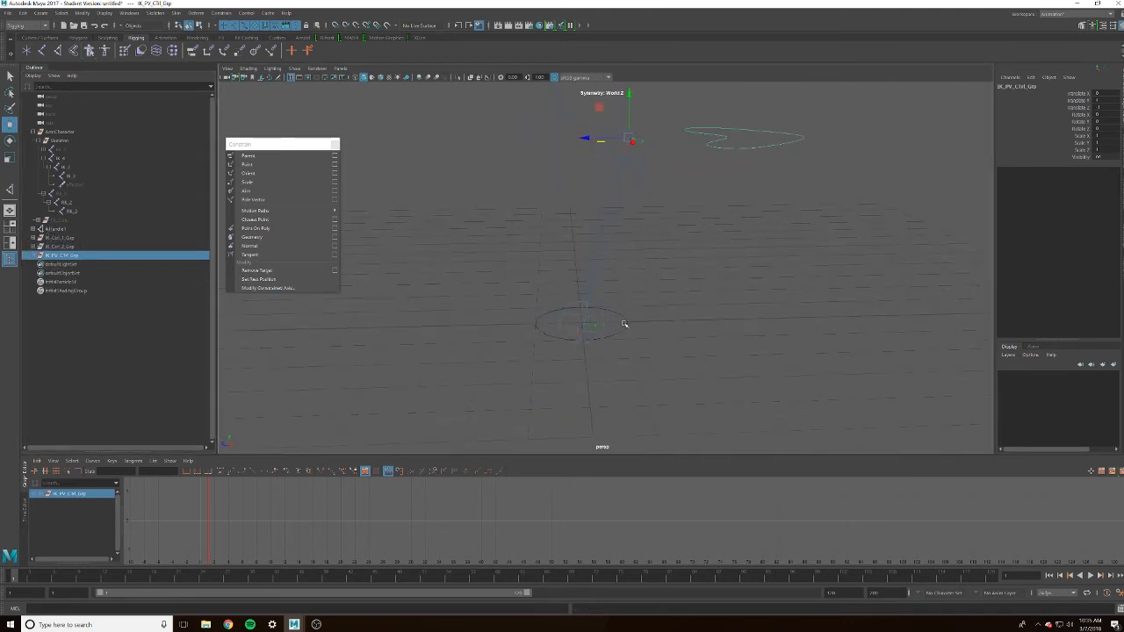
pyautogui.click(605, 331)
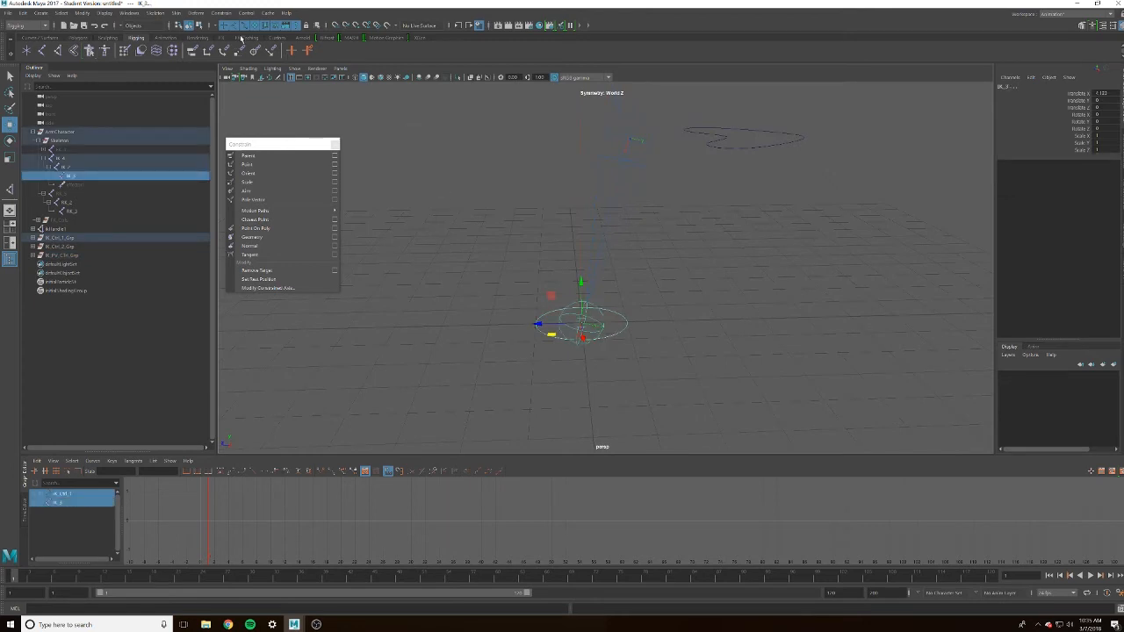
pyautogui.click(270, 159)
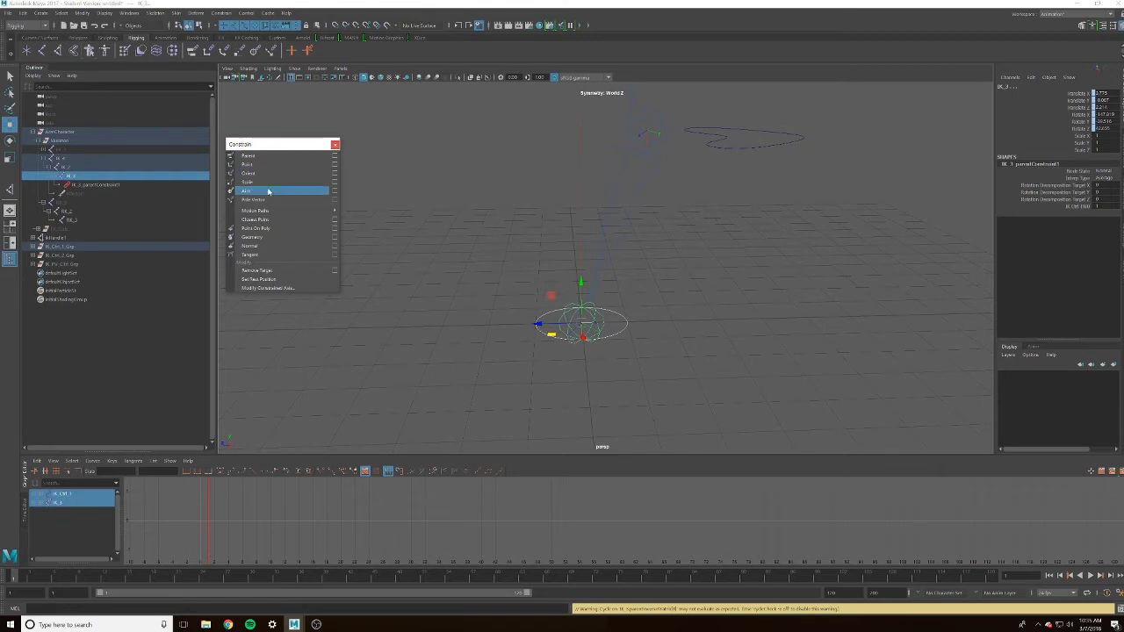
pyautogui.click(284, 182)
pyautogui.scroll(-3, 700, 281)
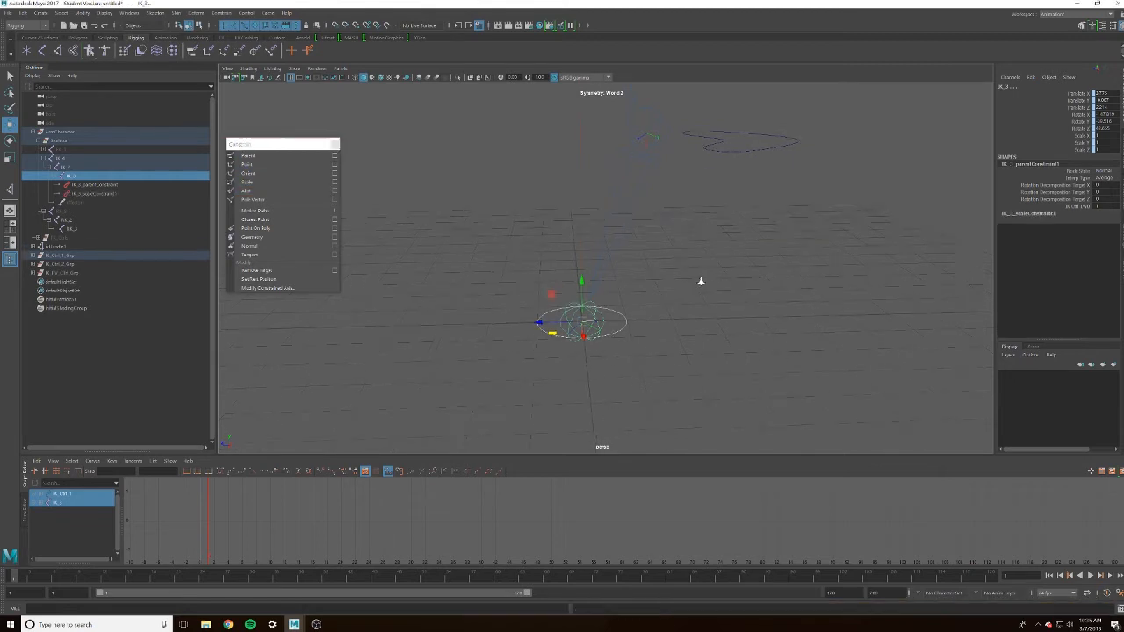
# Test-move IK_Ctrl_1 at the base of the arm and undo the moves
pyautogui.click(656, 315)
pyautogui.click(618, 314)
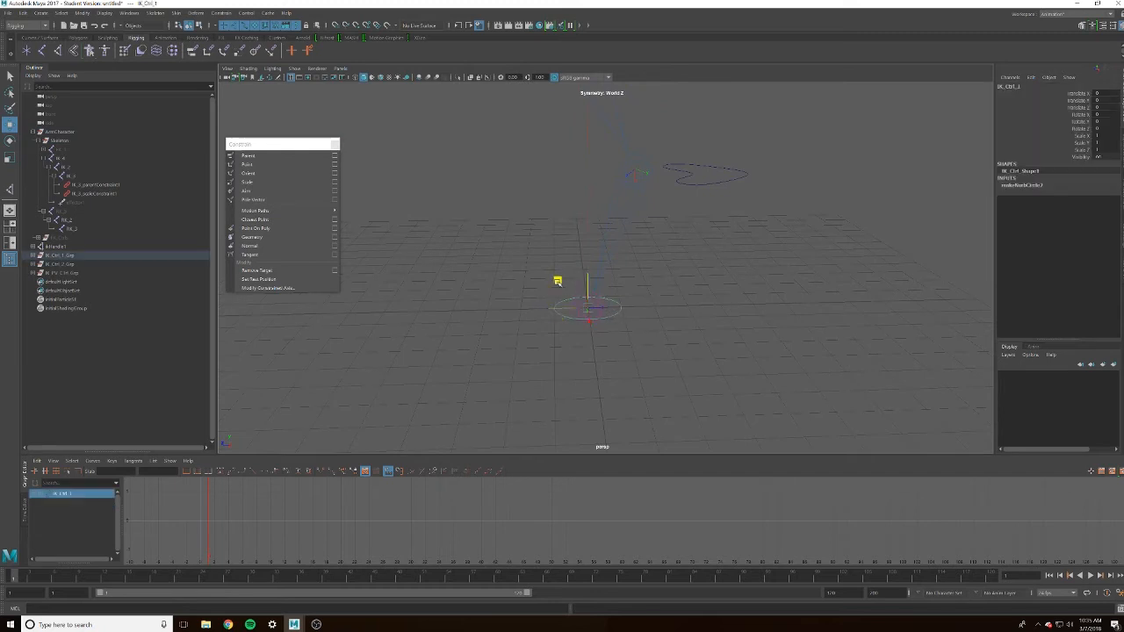
pyautogui.moveTo(557, 280); pyautogui.dragTo(464, 198)
pyautogui.hotkey('ctrl', 'z')
pyautogui.hotkey('ctrl', 'z')
pyautogui.hotkey('ctrl', 'z')
pyautogui.hotkey('ctrl', 'z')
pyautogui.hotkey('ctrl', 'z')
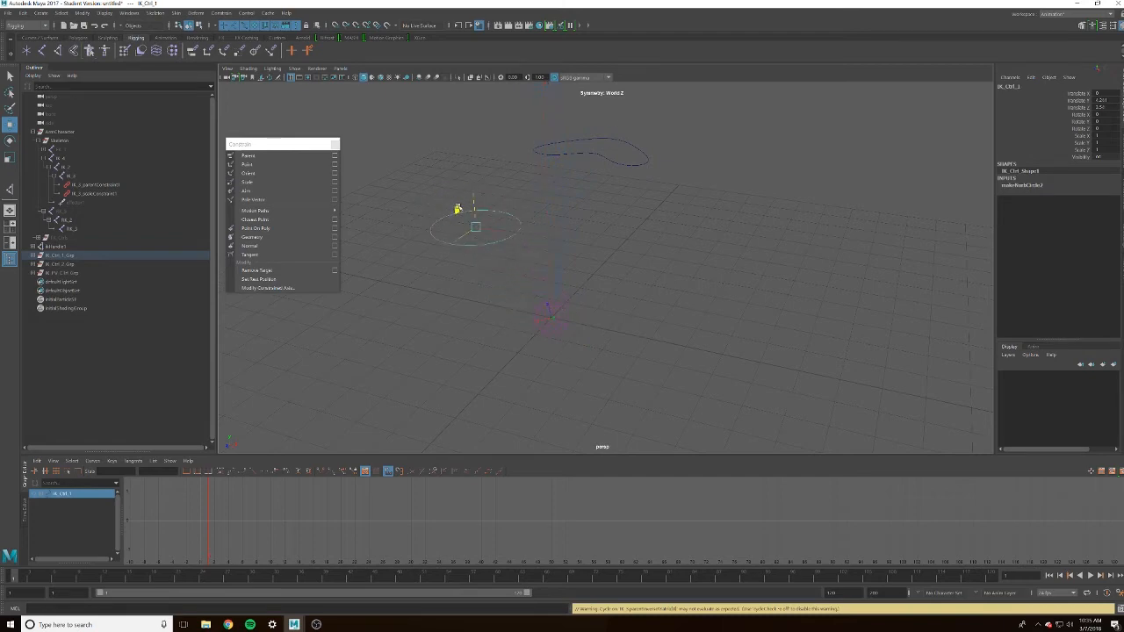
# Undo the scale and parent constraints on IK_3 and return IK_Ctrl_1 to its unmoved, selected state
pyautogui.hotkey('ctrl', 'z')
pyautogui.hotkey('ctrl', 'z')
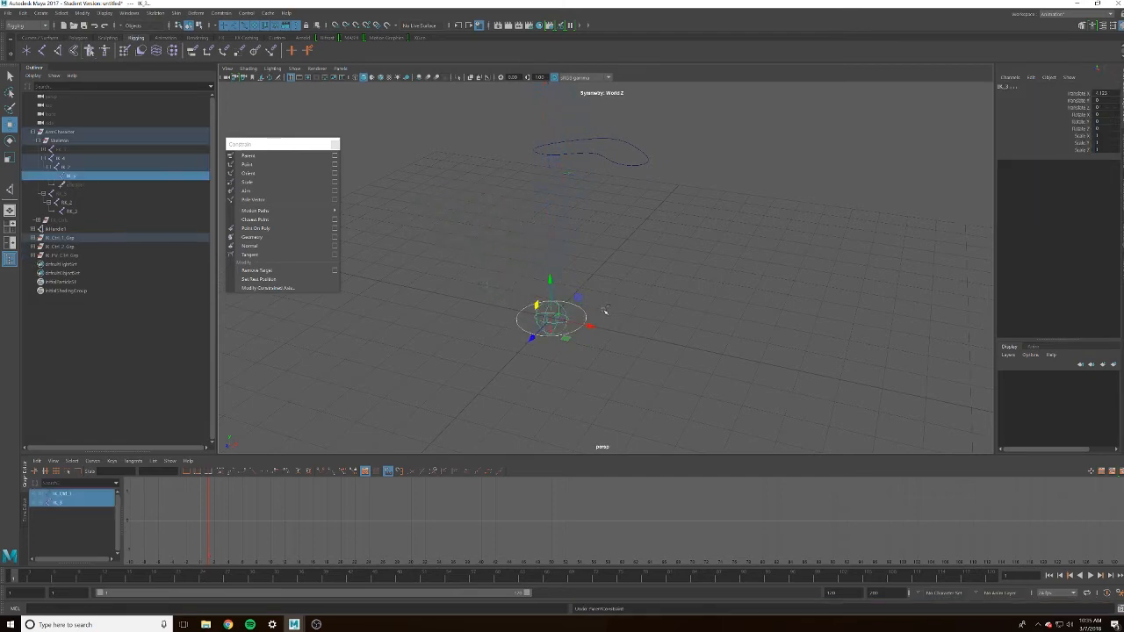
pyautogui.hotkey('ctrl', 'z')
pyautogui.hotkey('ctrl', 'z')
pyautogui.hotkey('ctrl', 'z')
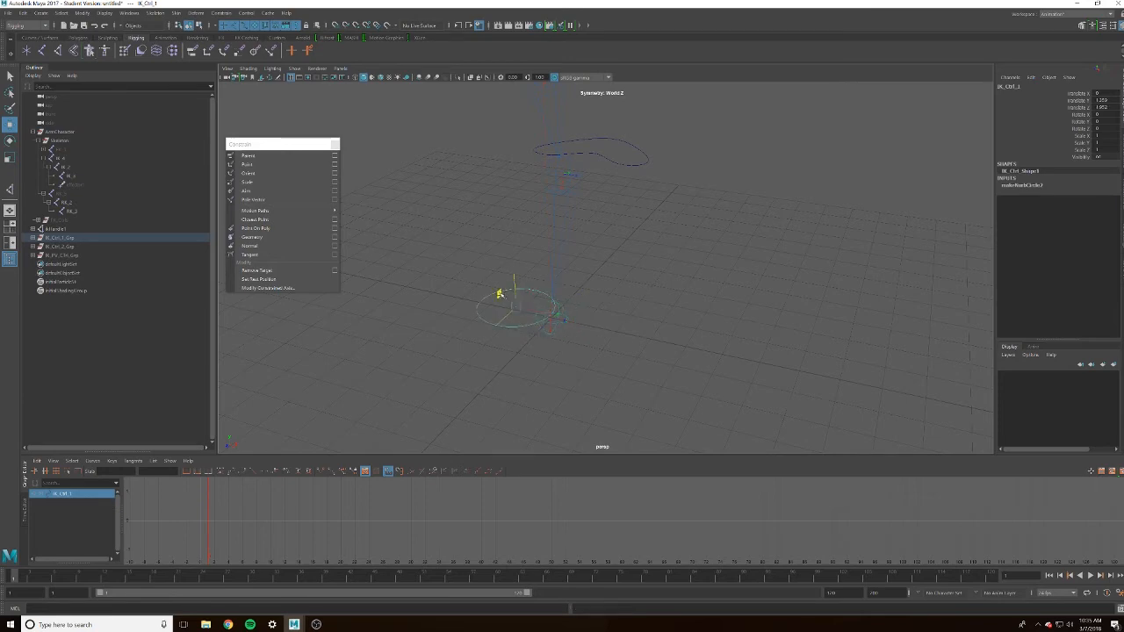
pyautogui.hotkey('ctrl', 'z')
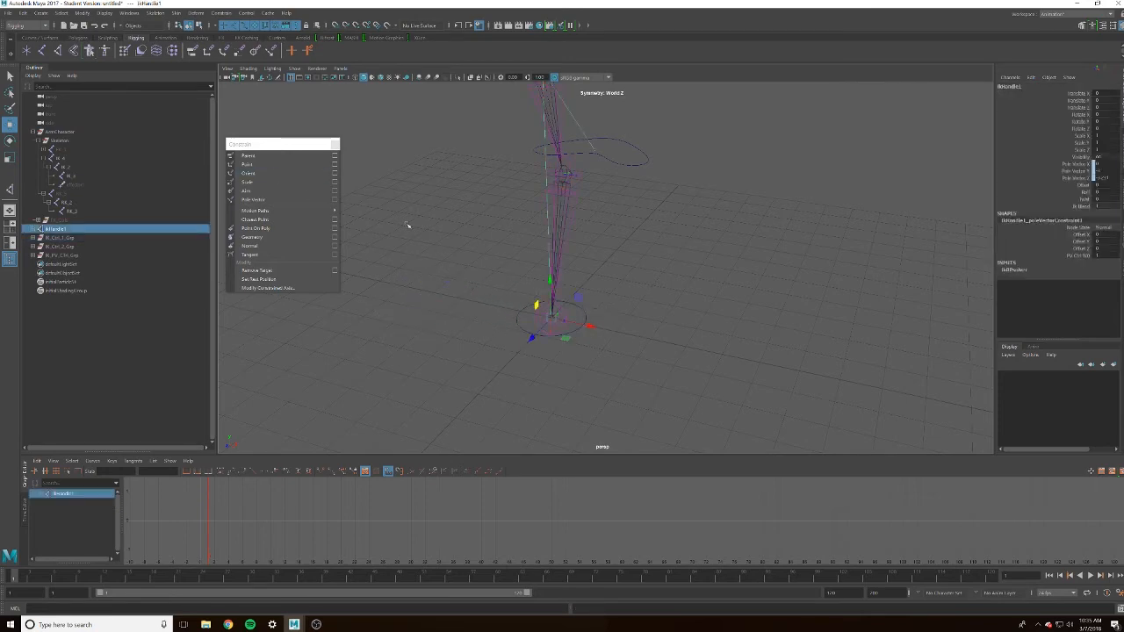
pyautogui.hotkey('ctrl', 'z')
pyautogui.hotkey('ctrl', 'z')
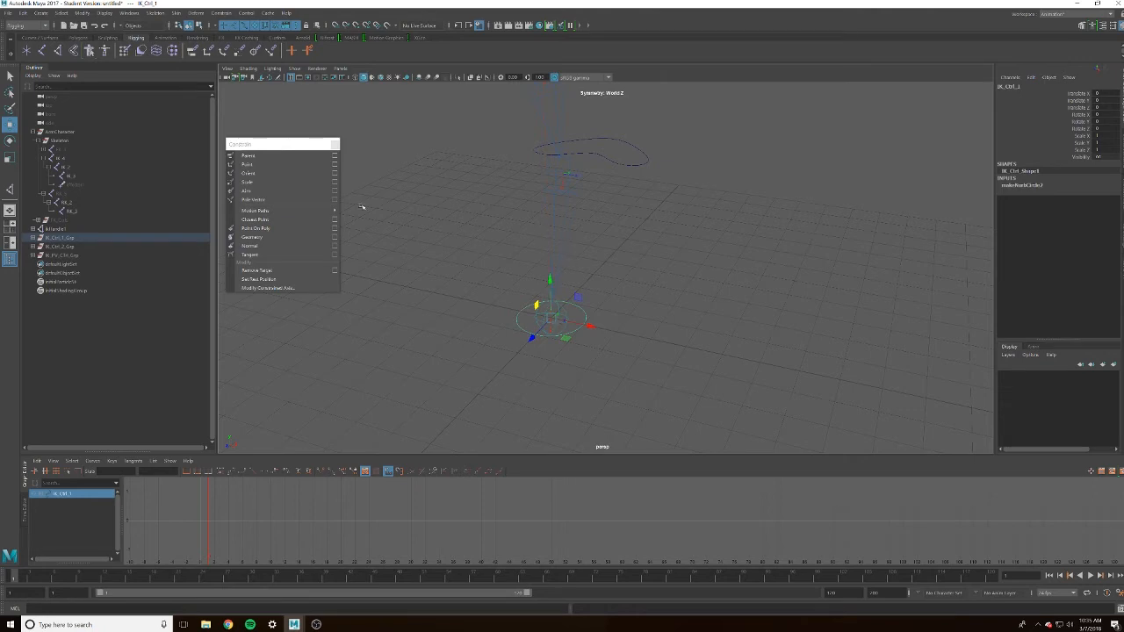
# Apply parent and scale constraints from IK_Ctrl_1 to ikHandle1
pyautogui.click(68, 229)
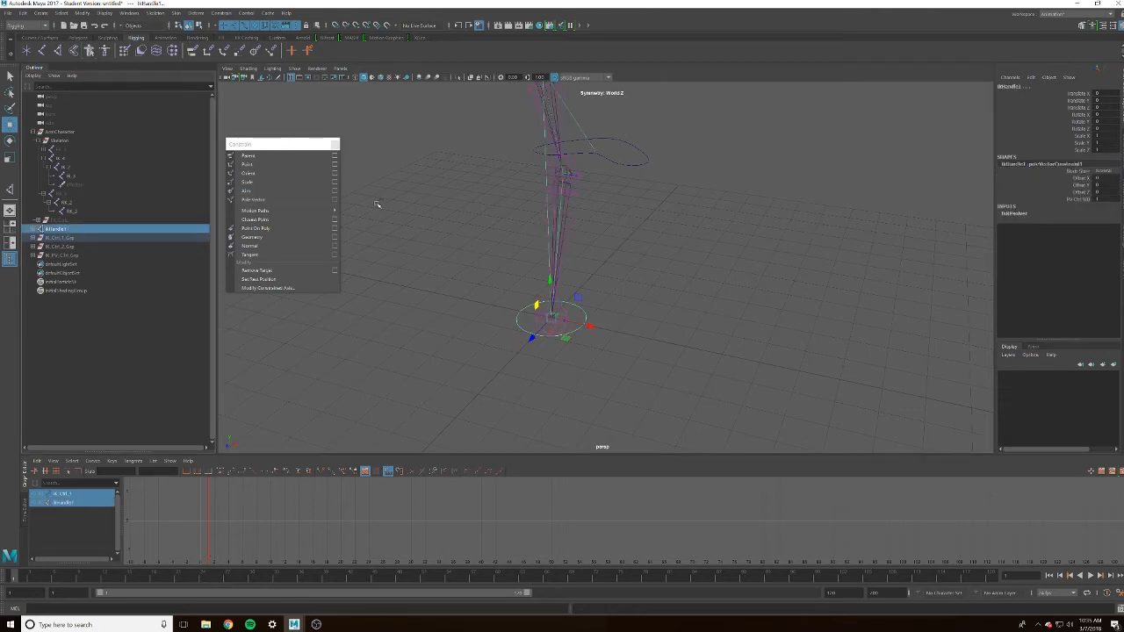
pyautogui.click(248, 155)
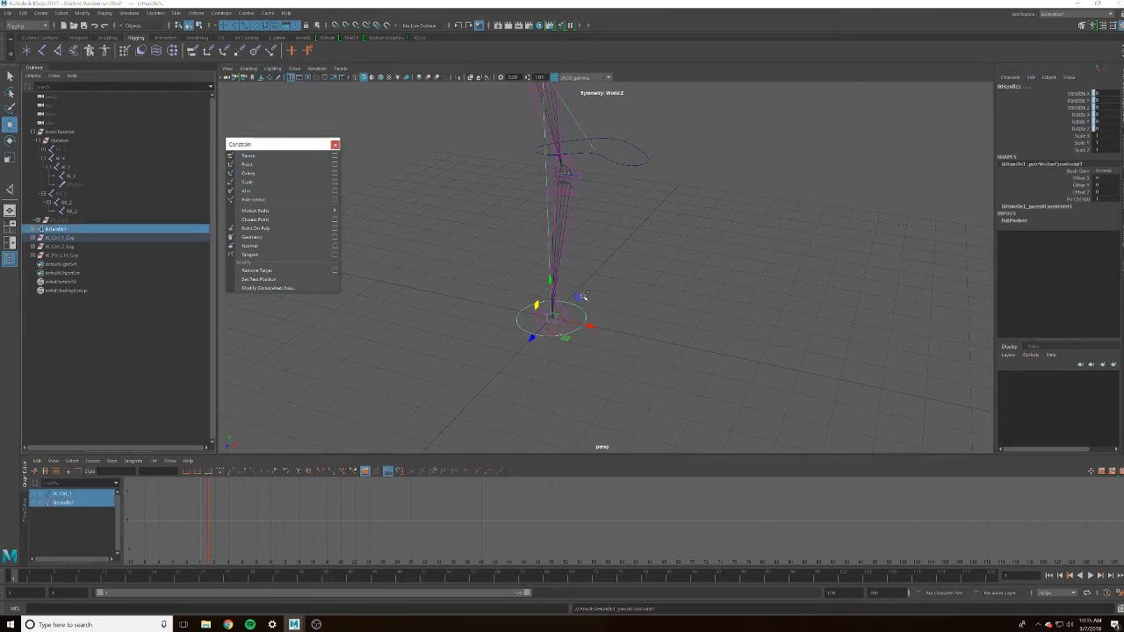
pyautogui.click(248, 182)
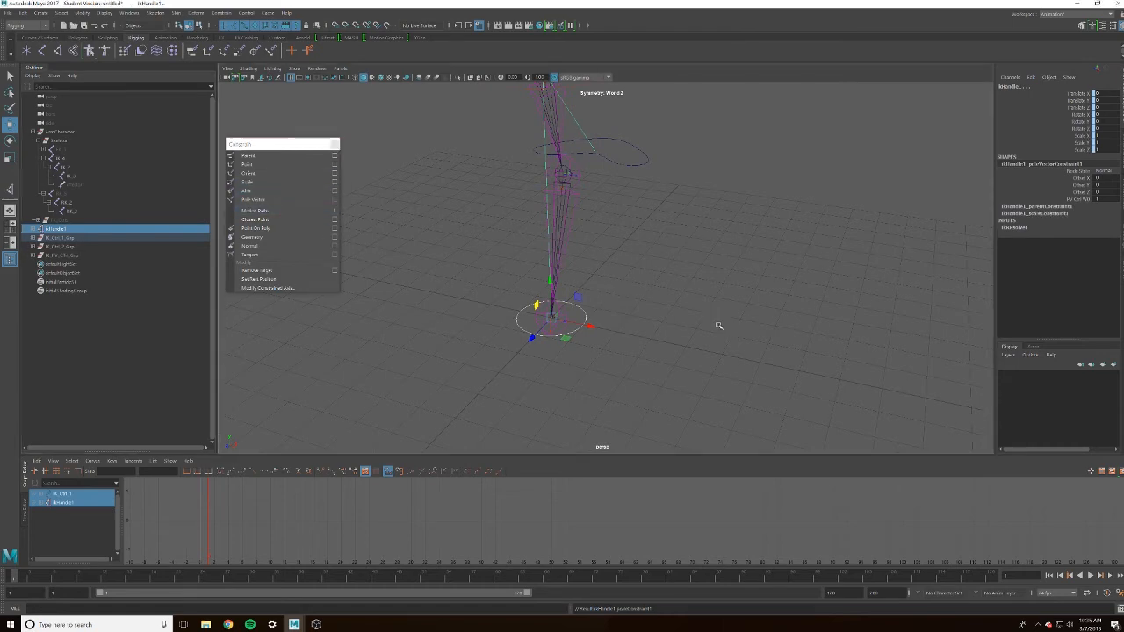
# Test-move IK_Ctrl_1 to check that the IK arm follows it
pyautogui.keyDown('alt'); pyautogui.moveTo(717, 323); pyautogui.dragTo(661, 322); pyautogui.keyUp('alt')
pyautogui.click(661, 323)
pyautogui.click(599, 319)
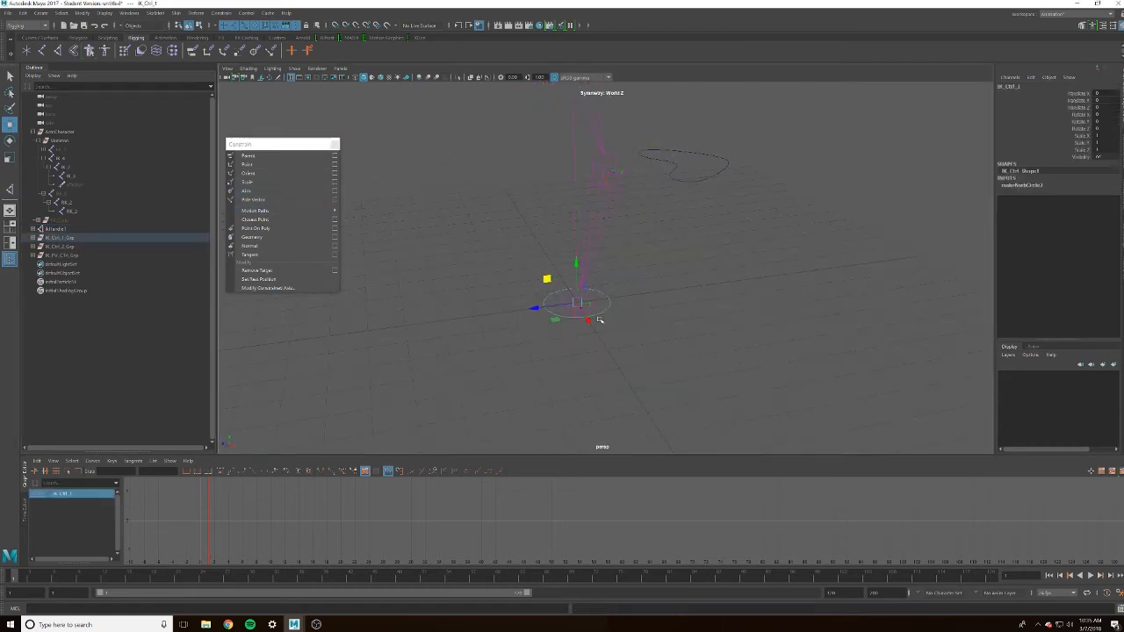
pyautogui.moveTo(544, 279)
pyautogui.mouseDown(button='middle')
pyautogui.moveTo(449, 182)
pyautogui.moveTo(412, 86)
pyautogui.moveTo(603, 322)
pyautogui.moveTo(406, 127)
pyautogui.moveTo(545, 255)
pyautogui.moveTo(445, 181)
pyautogui.moveTo(547, 279)
pyautogui.mouseUp(button='middle')
# Apply parent and scale constraints from IK_Ctrl_2 to joint IK_4, the top of the IK chain
pyautogui.keyDown('alt'); pyautogui.moveTo(541, 171); pyautogui.dragTo(599, 255, button='middle'); pyautogui.keyUp('alt')
pyautogui.click(628, 191)
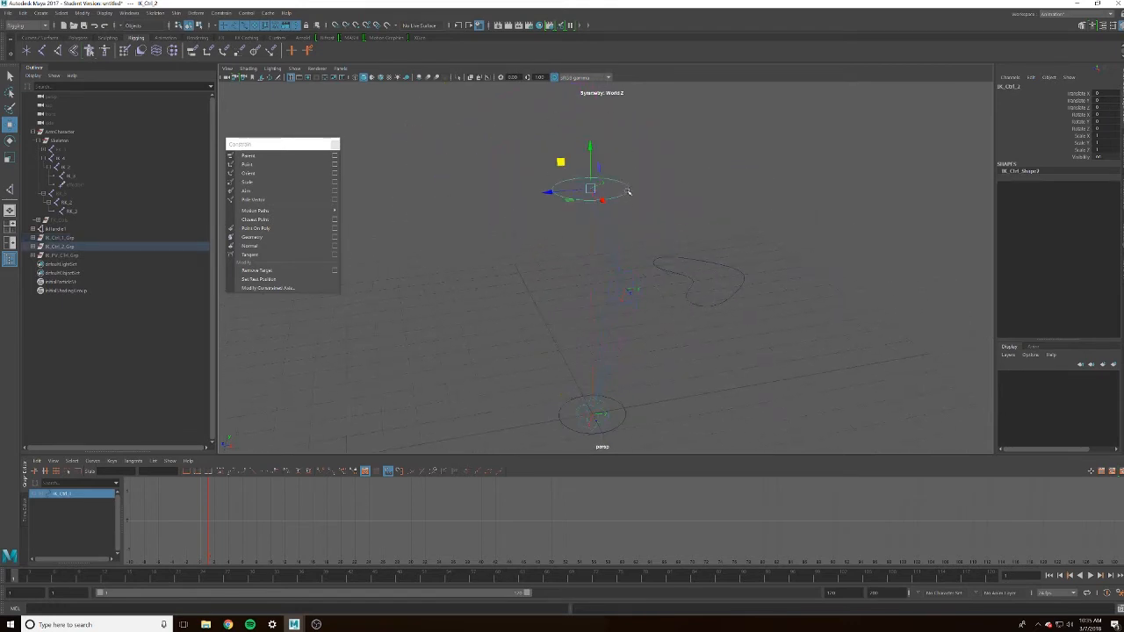
pyautogui.keyDown('shift'); pyautogui.click(611, 188); pyautogui.keyUp('shift')
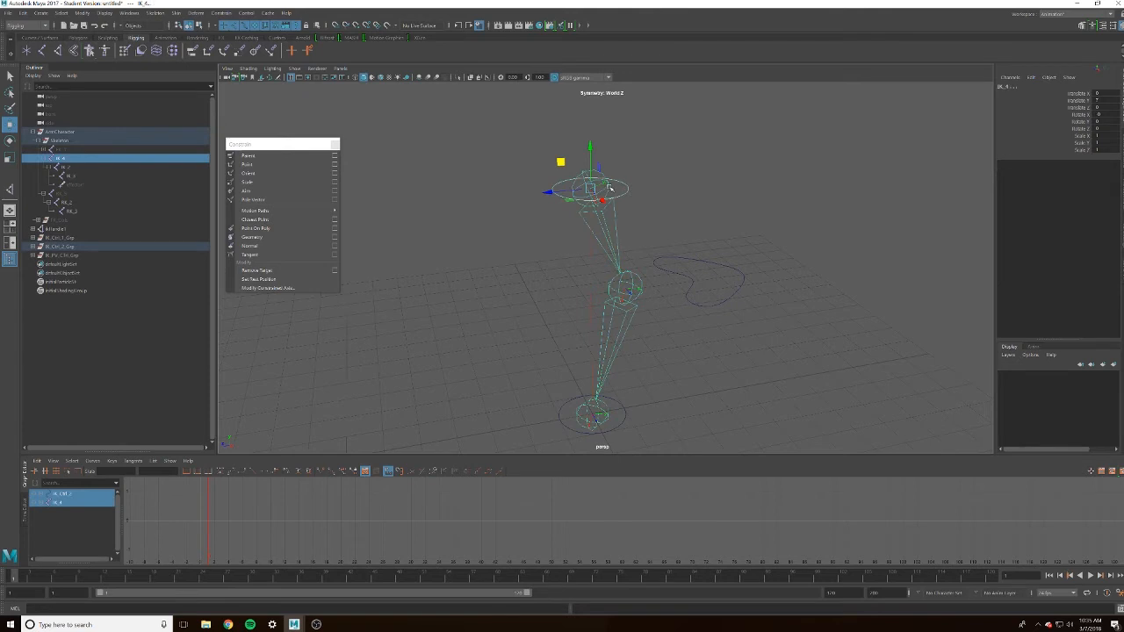
pyautogui.click(249, 156)
pyautogui.click(593, 165)
pyautogui.click(626, 191)
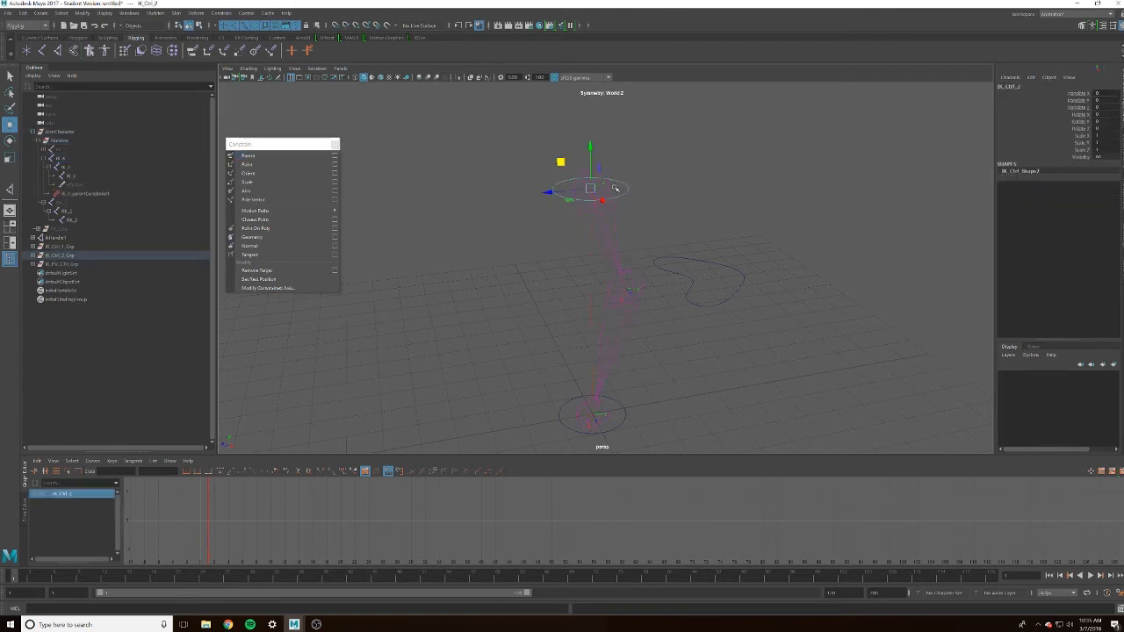
pyautogui.keyDown('shift'); pyautogui.click(610, 188); pyautogui.keyUp('shift')
pyautogui.click(253, 199)
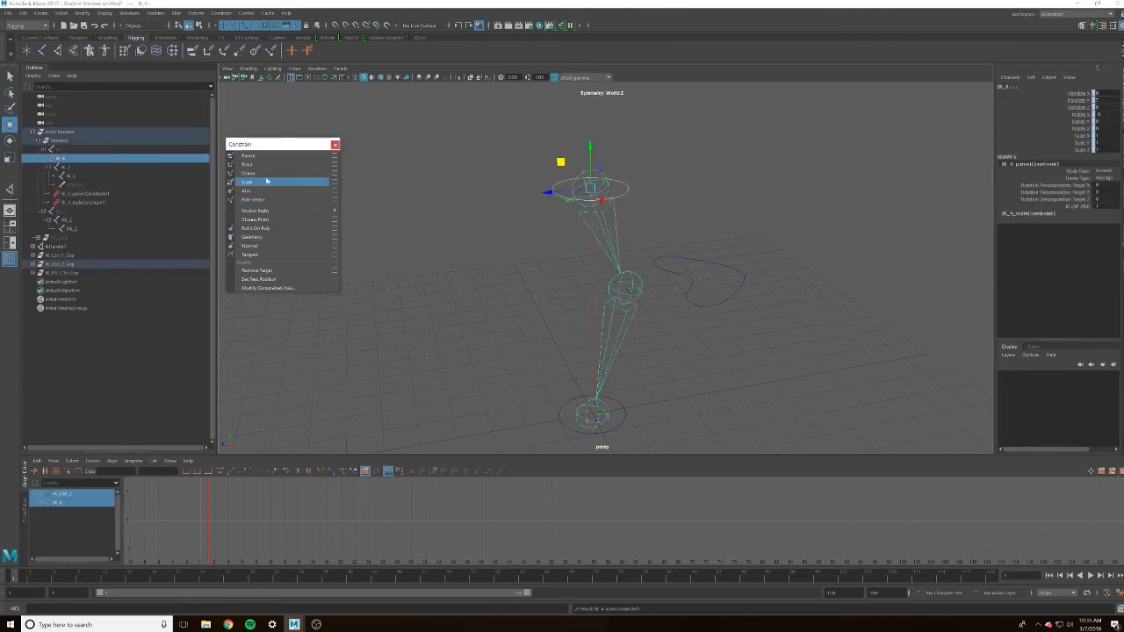
# Test-move IK_Ctrl_2 to check that the top of the IK chain follows it
pyautogui.click(608, 183)
pyautogui.click(624, 192)
pyautogui.moveTo(562, 163)
pyautogui.mouseDown()
pyautogui.moveTo(538, 363)
pyautogui.moveTo(544, 216)
pyautogui.moveTo(554, 181)
pyautogui.moveTo(555, 255)
pyautogui.moveTo(570, 184)
pyautogui.moveTo(562, 167)
pyautogui.mouseUp()
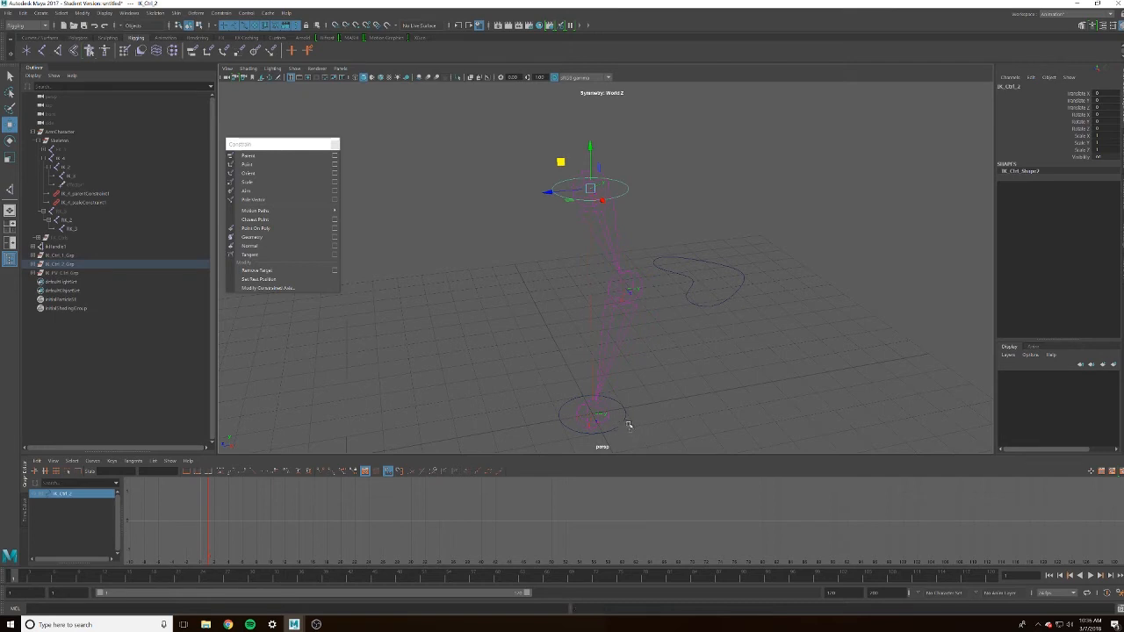
# Inspect the IK arm's lower and upper circle controls from several viewing angles
pyautogui.click(618, 413)
pyautogui.moveTo(604, 341); pyautogui.dragTo(584, 350)
pyautogui.click(563, 253)
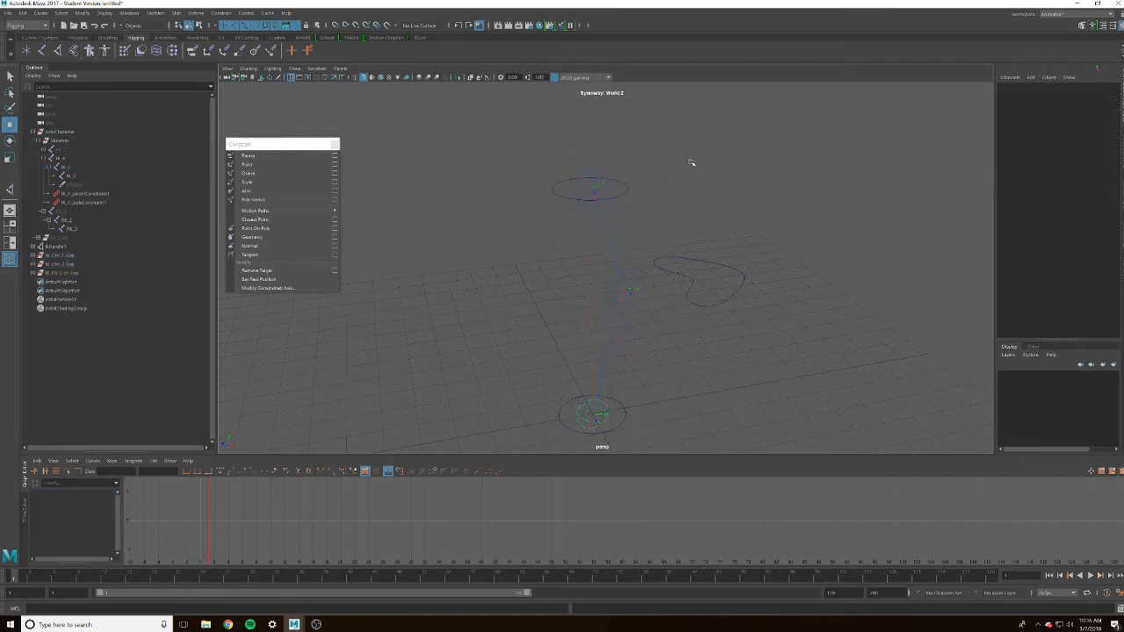
pyautogui.moveTo(667, 169); pyautogui.dragTo(627, 194)
pyautogui.click(607, 185)
pyautogui.keyDown('alt'); pyautogui.moveTo(752, 340); pyautogui.dragTo(575, 275); pyautogui.keyUp('alt')
pyautogui.keyDown('alt'); pyautogui.moveTo(630, 275); pyautogui.dragTo(625, 196); pyautogui.keyUp('alt')
pyautogui.click(617, 187)
pyautogui.keyDown('alt'); pyautogui.moveTo(549, 190); pyautogui.dragTo(549, 200); pyautogui.keyUp('alt')
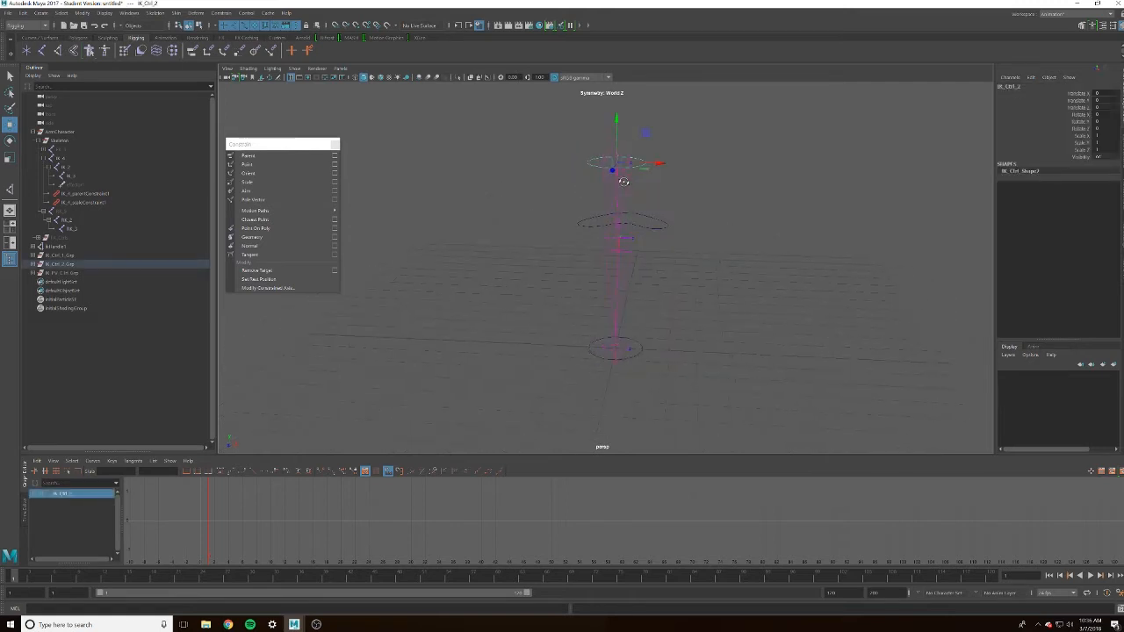
pyautogui.click(550, 200)
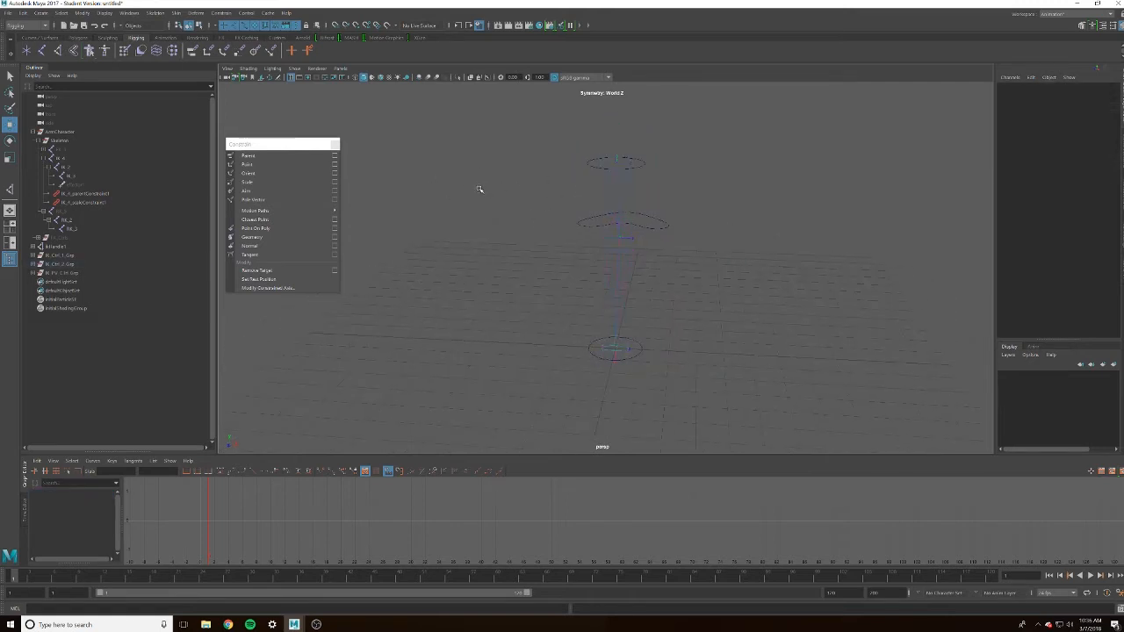
pyautogui.keyDown('alt'); pyautogui.moveTo(534, 180); pyautogui.dragTo(532, 195); pyautogui.keyUp('alt')
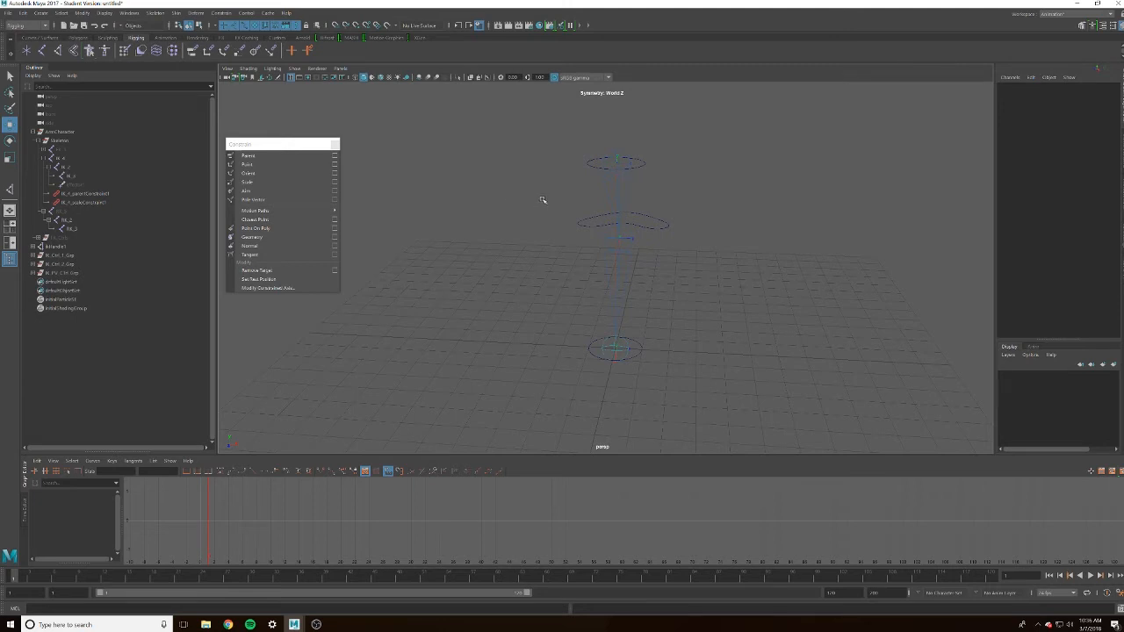
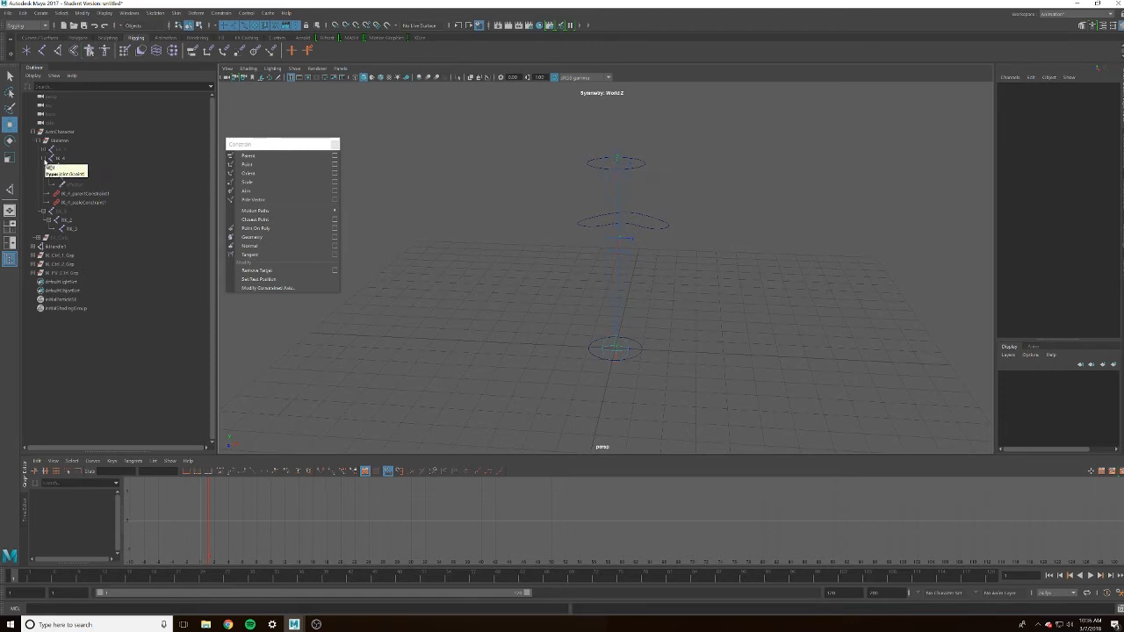
# Collapse and hide the IK joint chain in the skeleton, along with the neighbouring RK joint chain
pyautogui.click(46, 159)
pyautogui.click(71, 158)
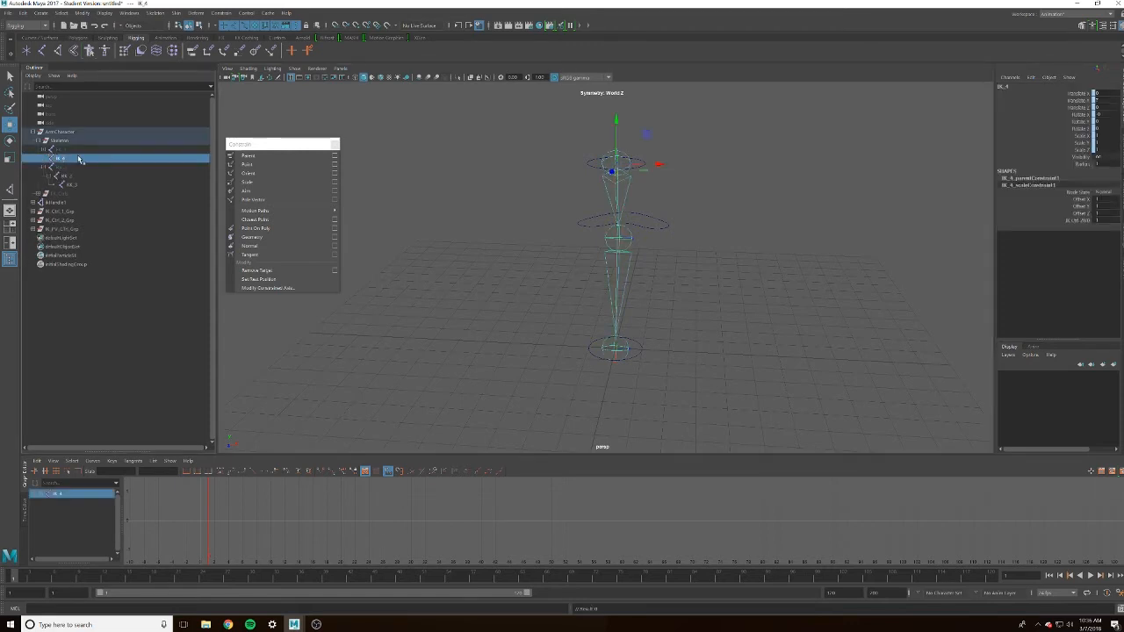
pyautogui.hotkey('ctrl', 'h')
pyautogui.click(87, 166)
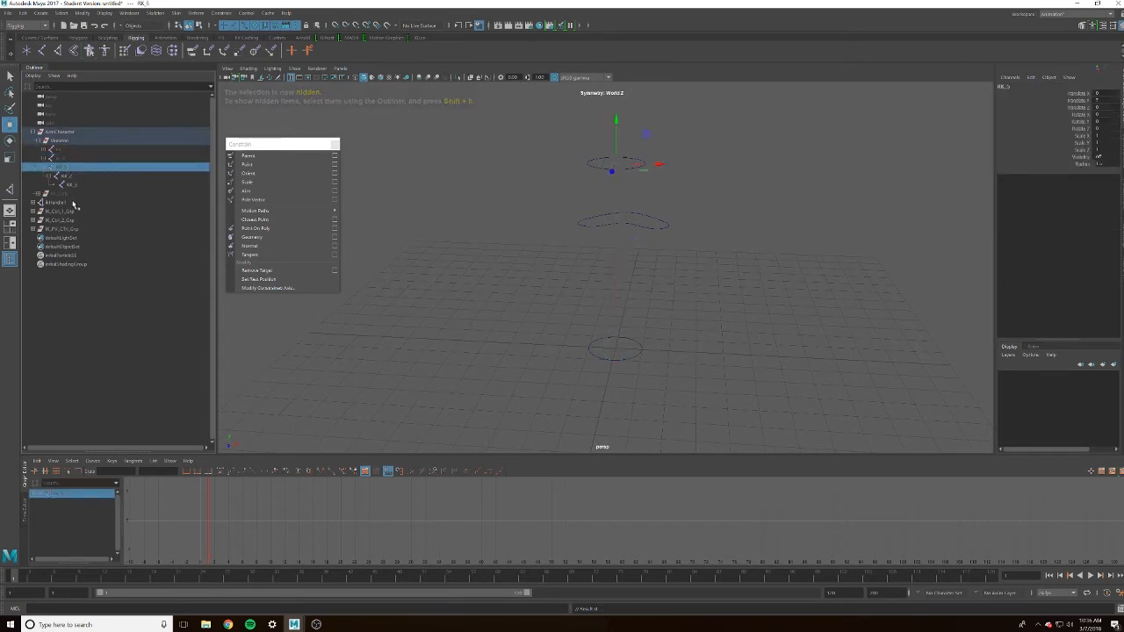
# Group ikHandle1 together with the IK_Ctrl_1, IK_Ctrl_2 and IK_PV_Ctrl groups
pyautogui.click(61, 229)
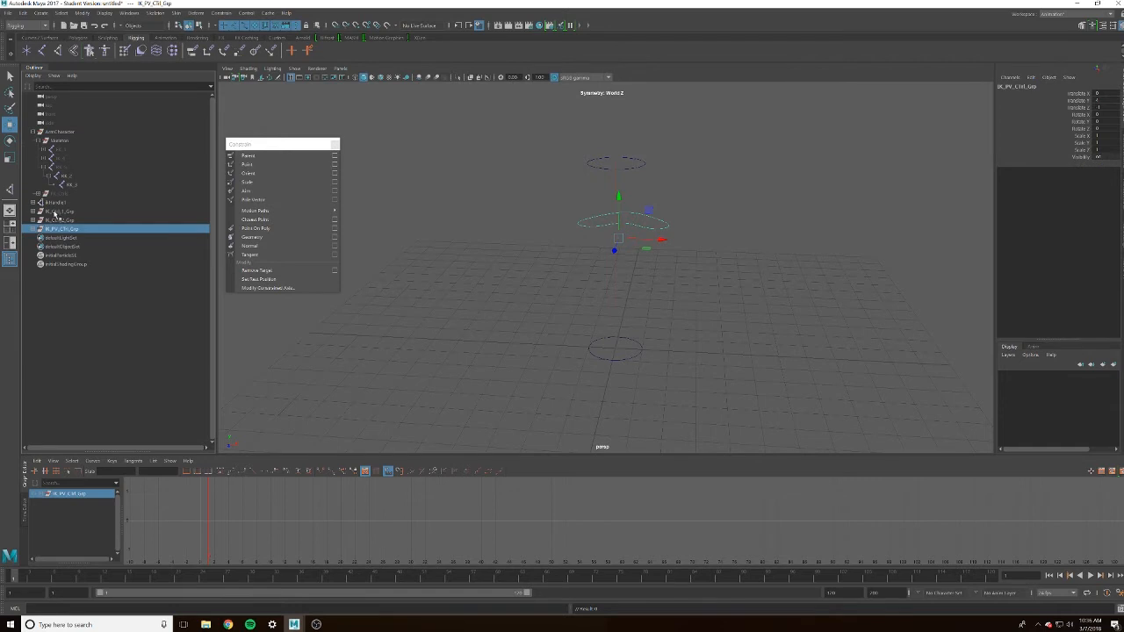
pyautogui.keyDown('shift'); pyautogui.click(55, 213); pyautogui.keyUp('shift')
pyautogui.keyDown('shift'); pyautogui.click(57, 203); pyautogui.keyUp('shift')
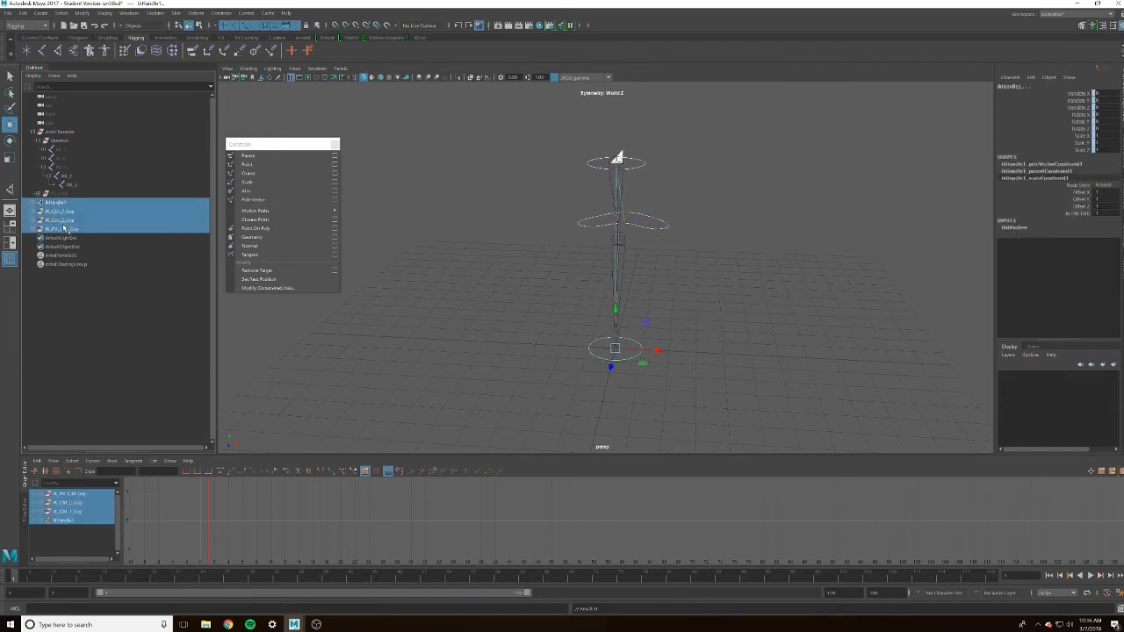
pyautogui.click(55, 213)
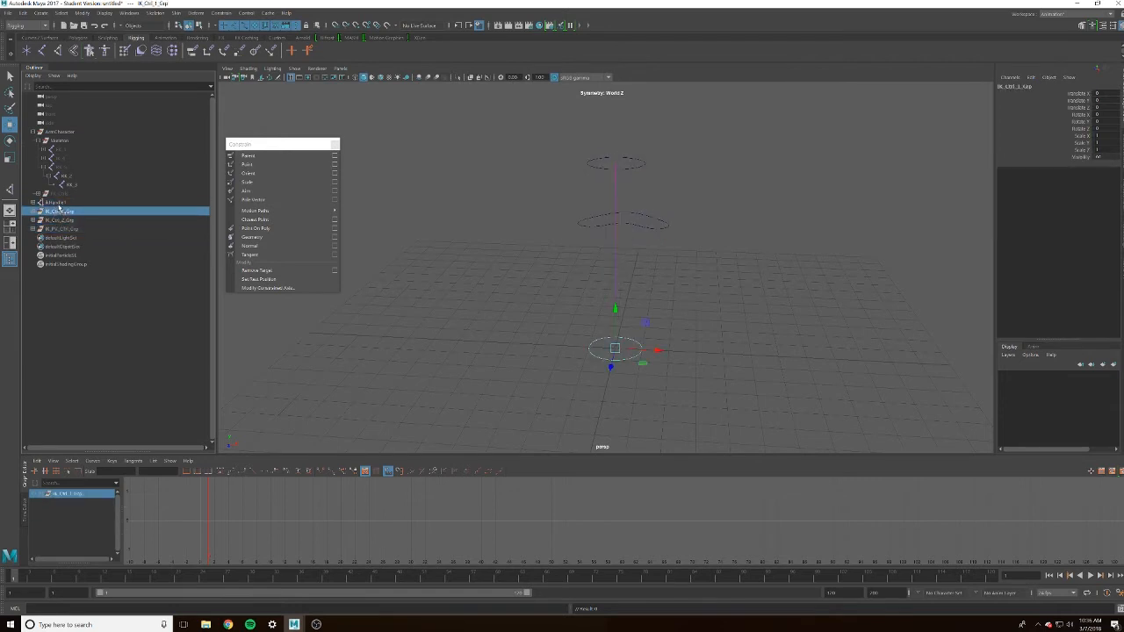
pyautogui.click(56, 203)
pyautogui.click(32, 212)
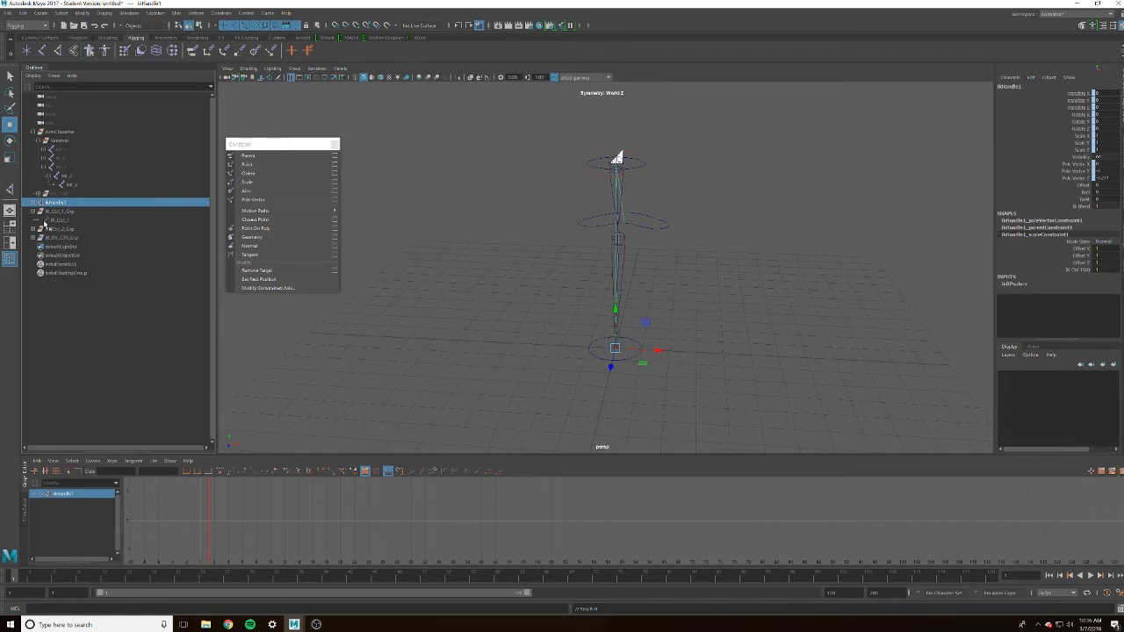
pyautogui.click(33, 211)
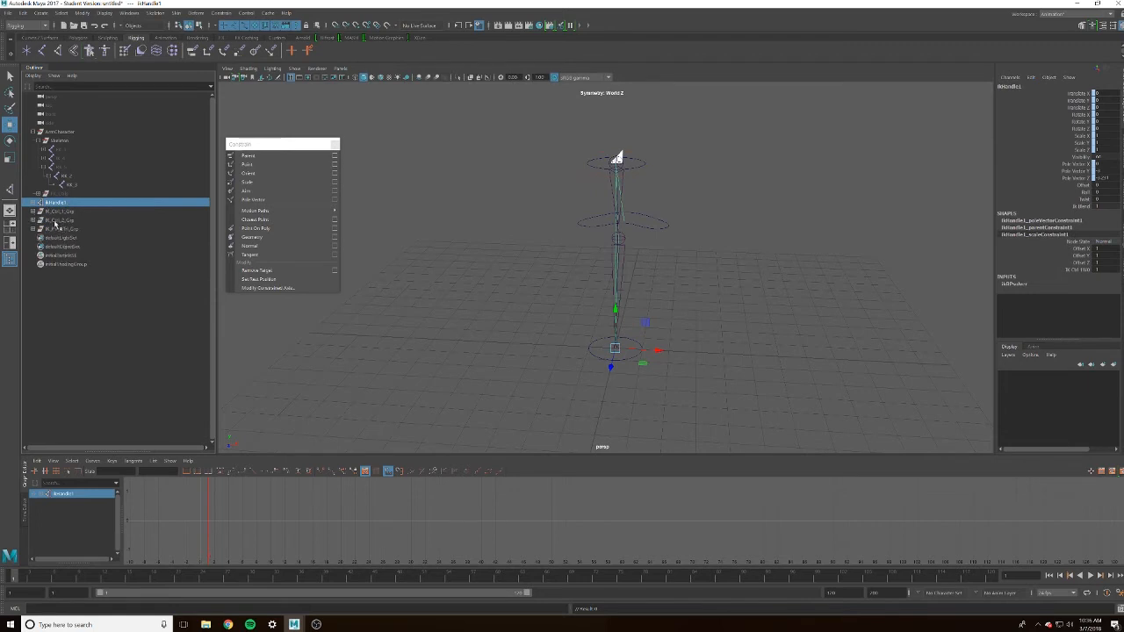
pyautogui.keyDown('shift'); pyautogui.click(57, 230); pyautogui.keyUp('shift')
pyautogui.hotkey('ctrl', 'g')
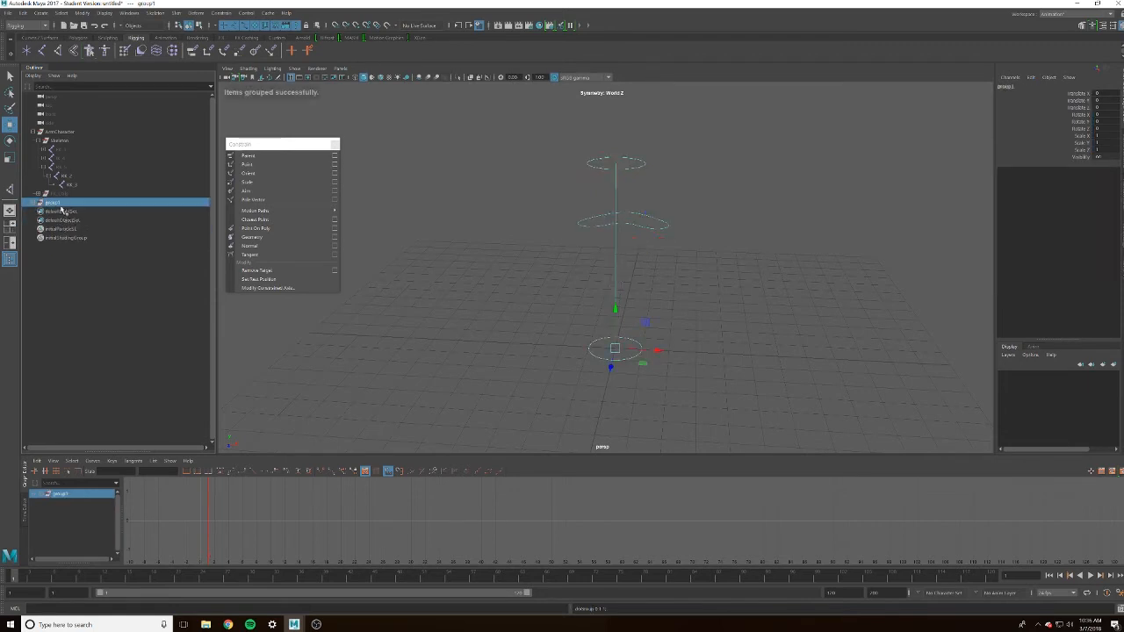
# Rename the new group IK_Ctrls and place it under the arm character's main group
pyautogui.doubleClick(56, 203)
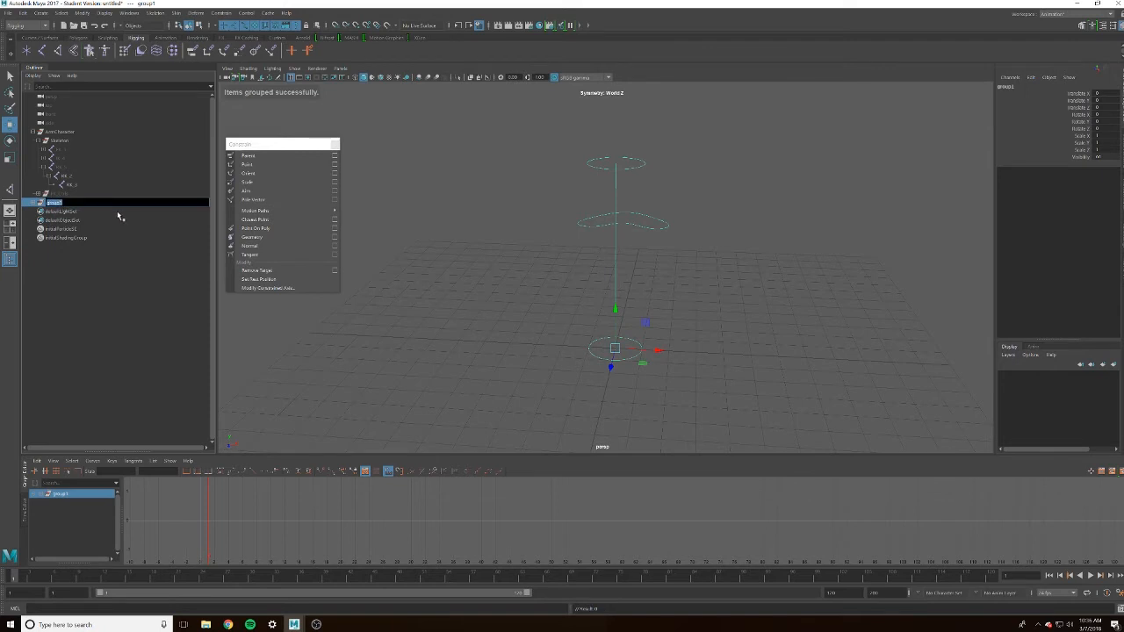
pyautogui.write('IK_Ctrl')
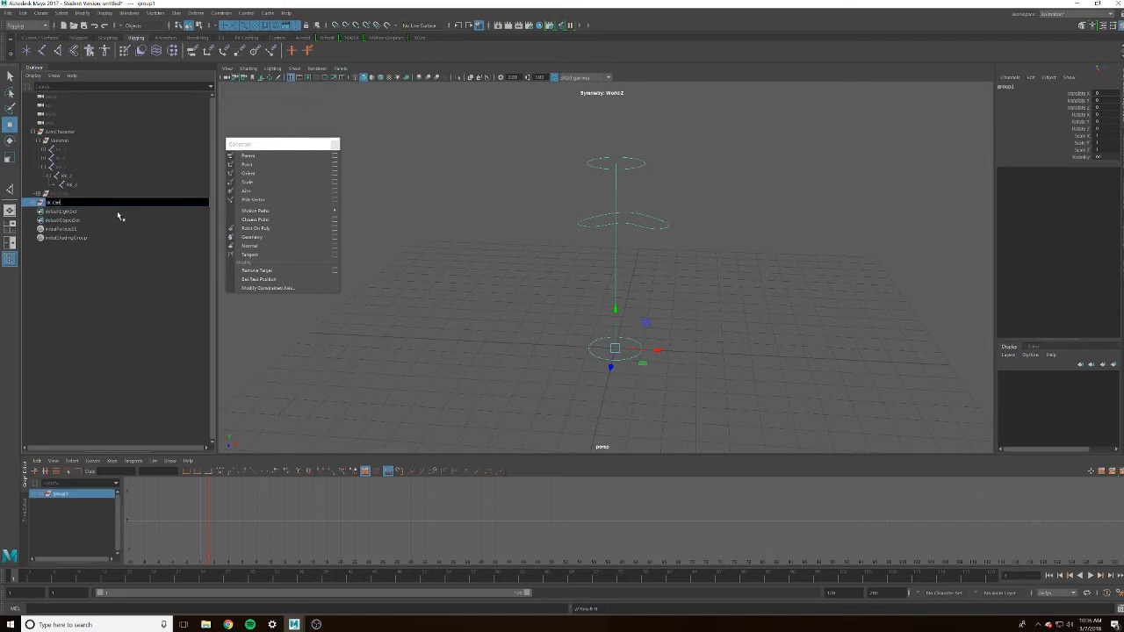
pyautogui.write('s')
pyautogui.press('Return')
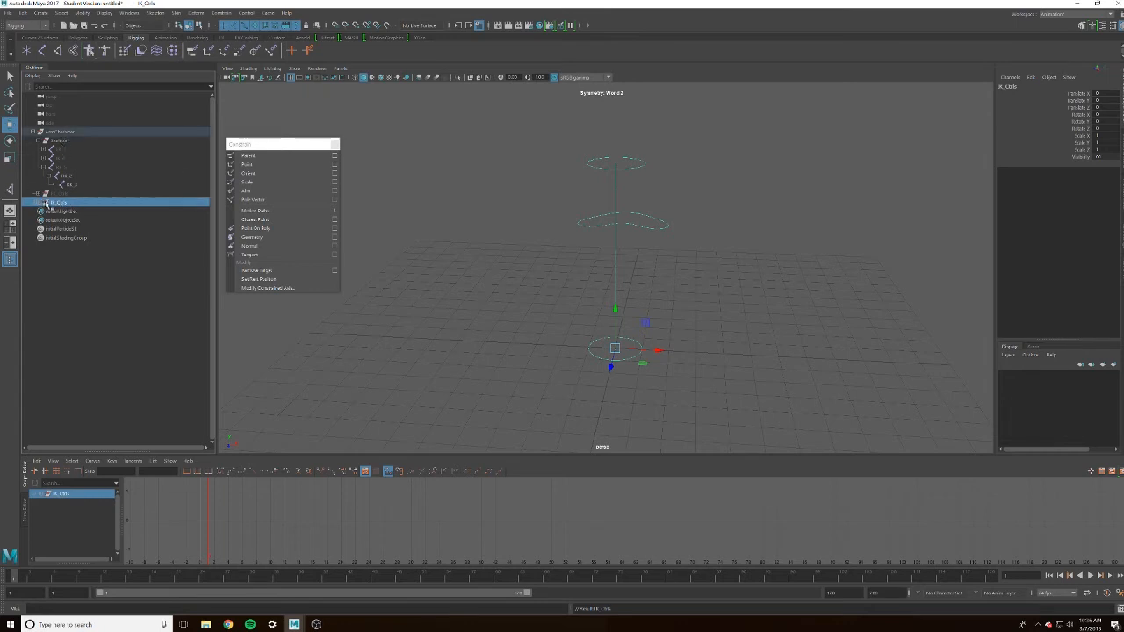
# Parent ikHandle1 under the IK_Ctrl_2 control inside the IK_Ctrls group
pyautogui.click(38, 202)
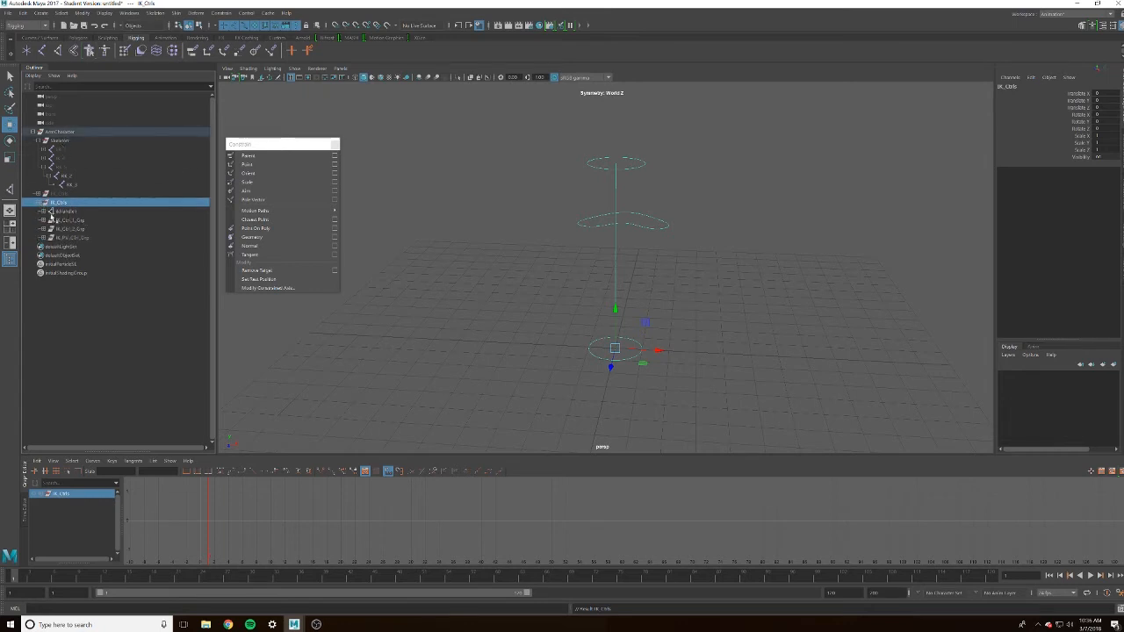
pyautogui.click(43, 221)
pyautogui.click(70, 229)
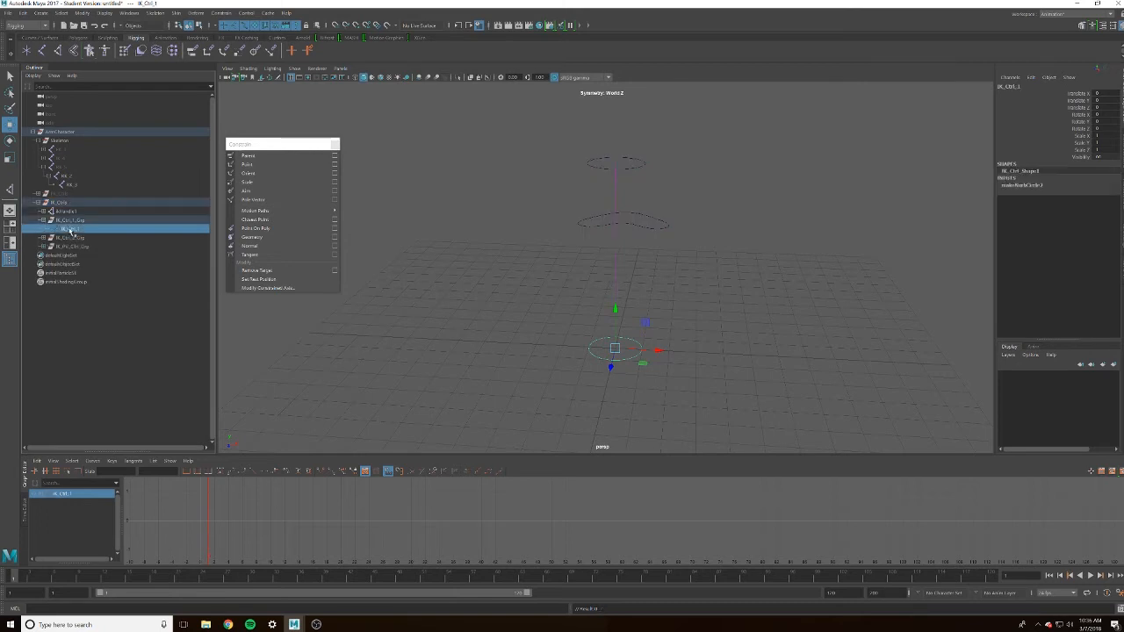
pyautogui.click(70, 239)
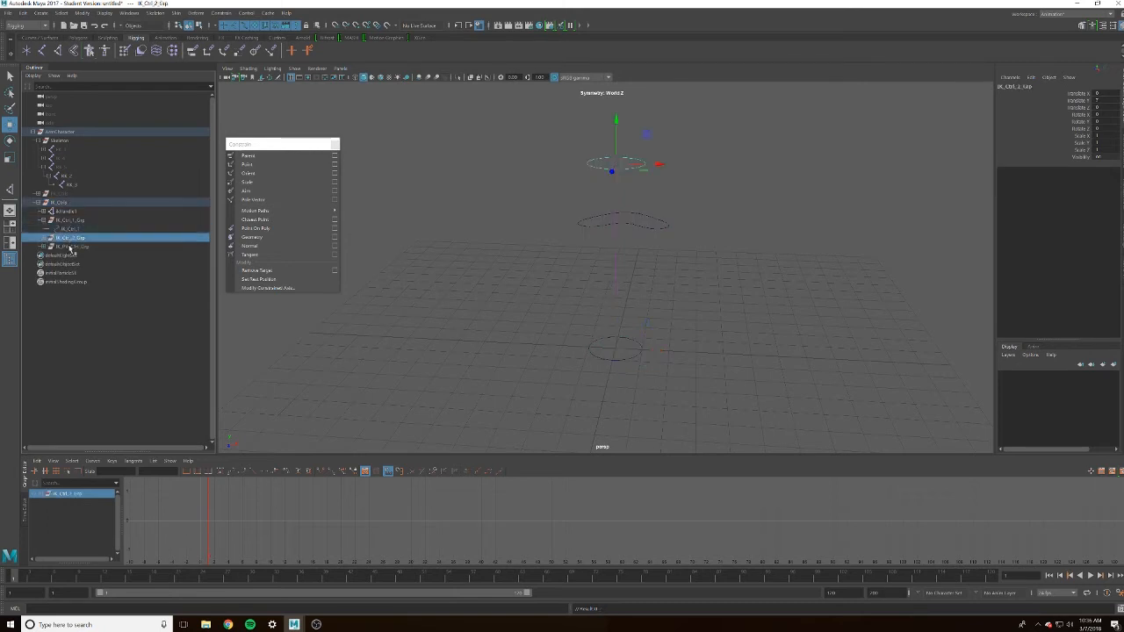
pyautogui.click(42, 238)
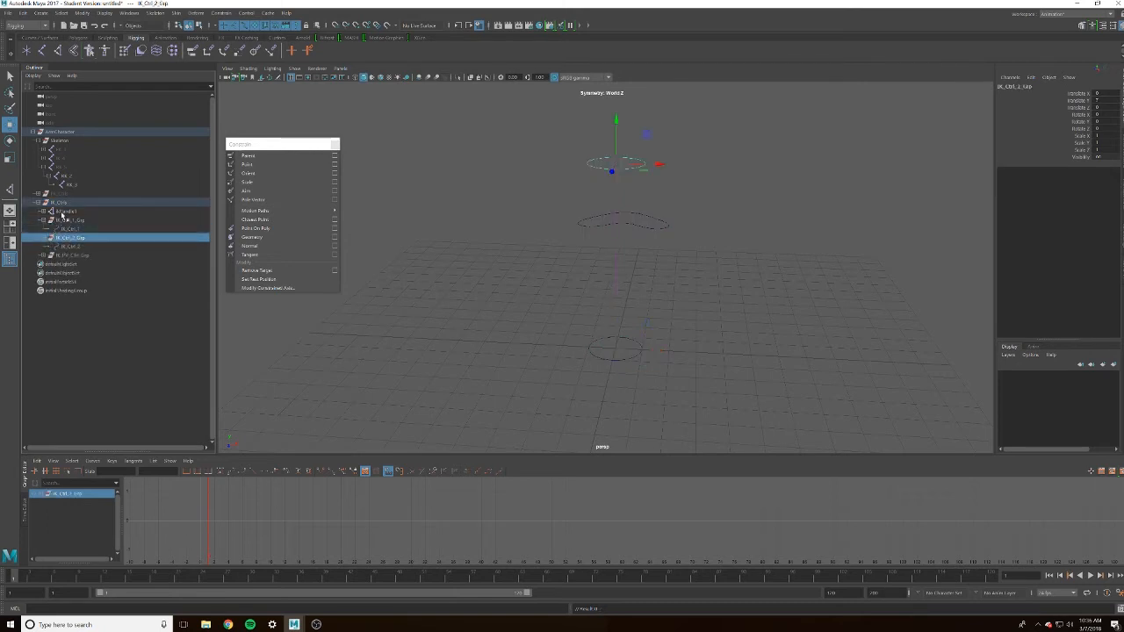
pyautogui.click(64, 213)
pyautogui.moveTo(67, 213); pyautogui.dragTo(70, 248, button='middle')
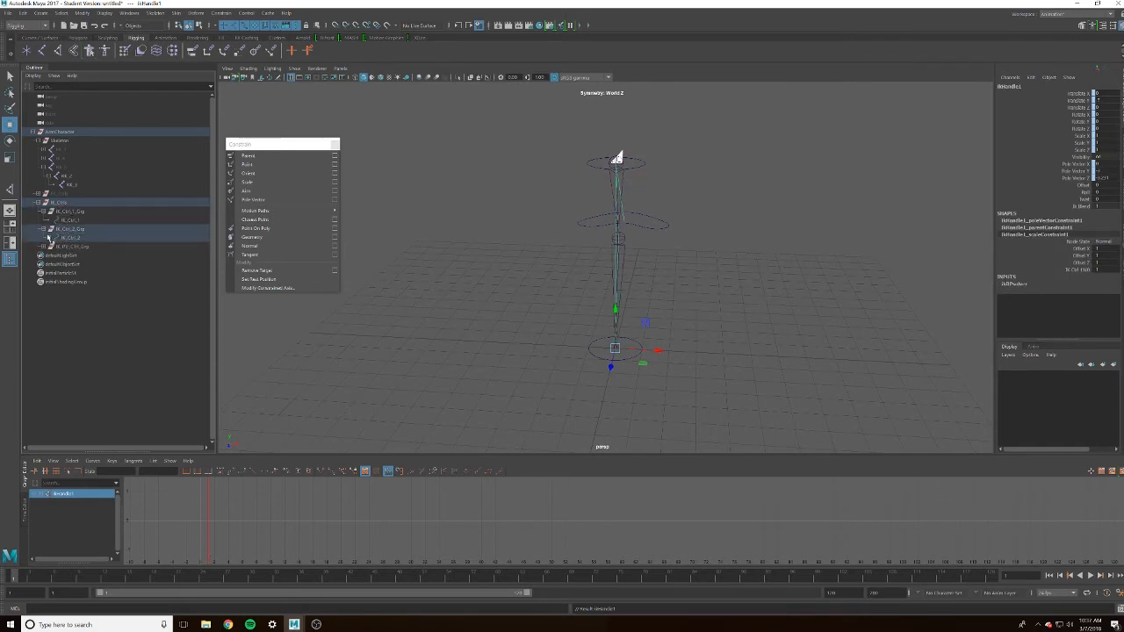
pyautogui.click(49, 238)
# Try moving IK_Ctrl_2 to test that it drives the IK handle
pyautogui.keyDown('alt'); pyautogui.moveTo(690, 239); pyautogui.dragTo(631, 237); pyautogui.keyUp('alt')
pyautogui.click(93, 238)
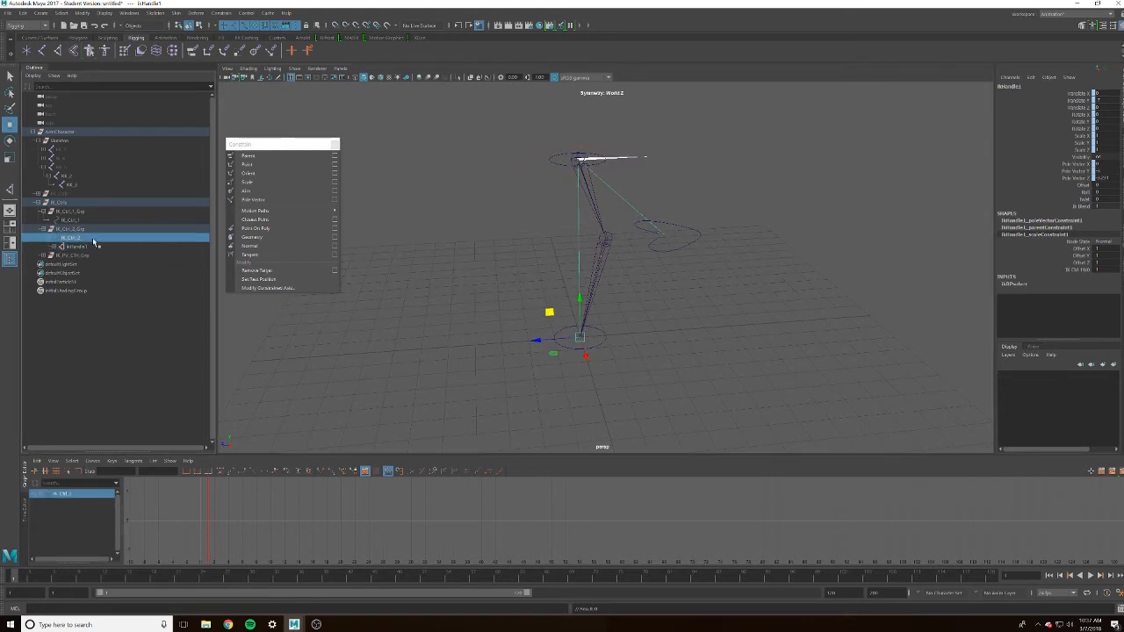
pyautogui.moveTo(547, 131)
pyautogui.mouseDown()
pyautogui.moveTo(509, 233)
pyautogui.moveTo(602, 117)
pyautogui.moveTo(501, 153)
pyautogui.moveTo(547, 131)
pyautogui.mouseUp()
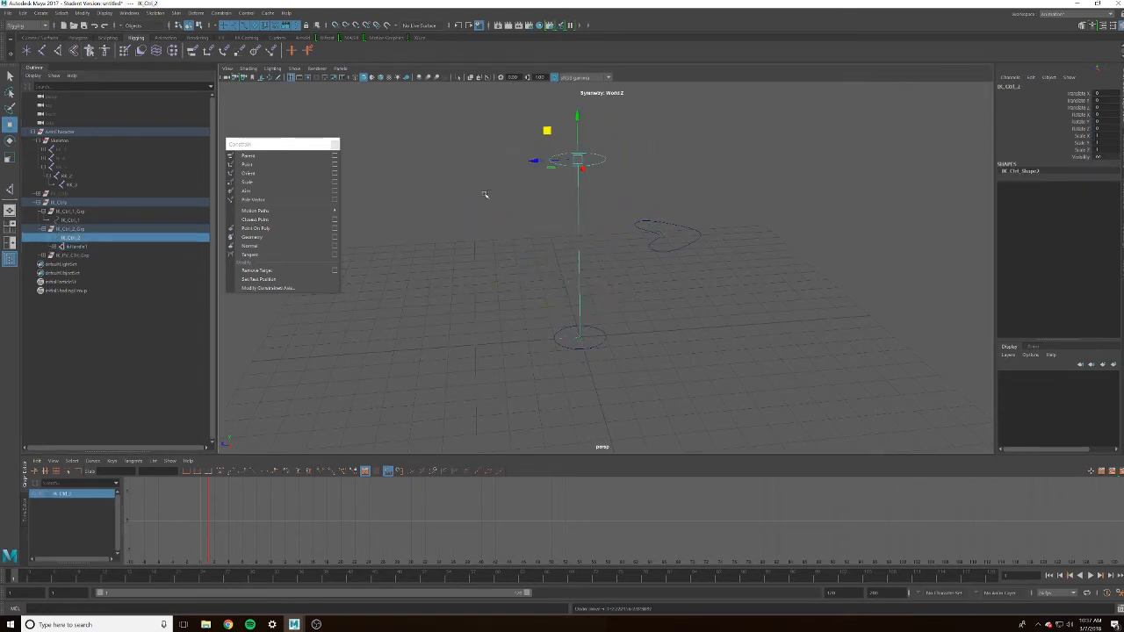
# Collapse the IK_Ctrls hierarchy and hide the whole group
pyautogui.click(41, 229)
pyautogui.click(42, 212)
pyautogui.click(37, 203)
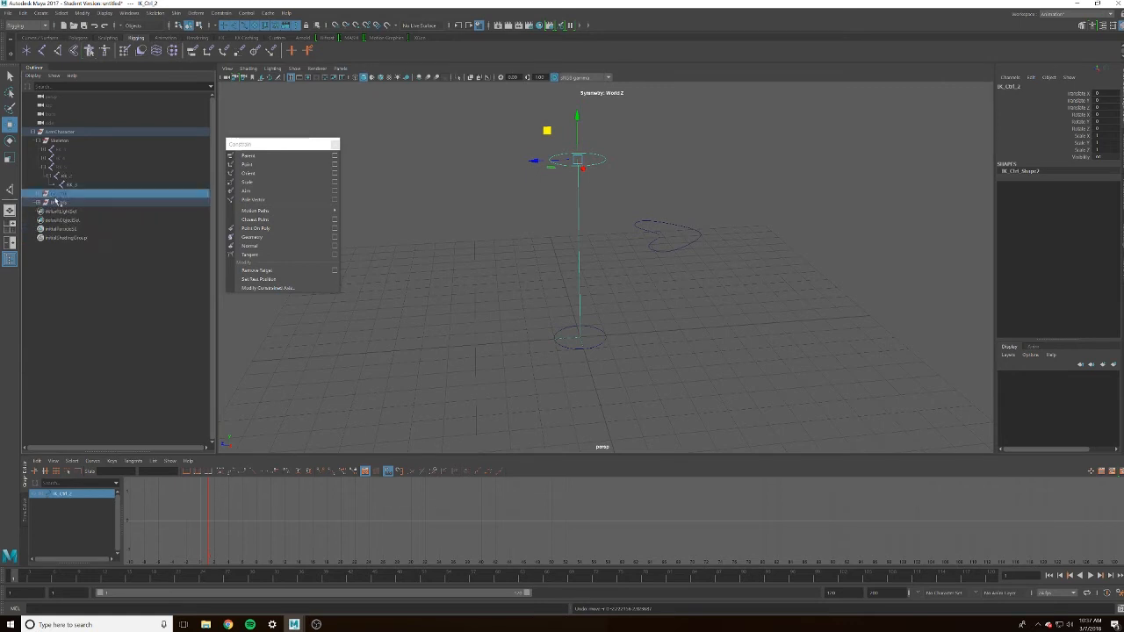
pyautogui.click(57, 203)
pyautogui.hotkey('ctrl', 'h')
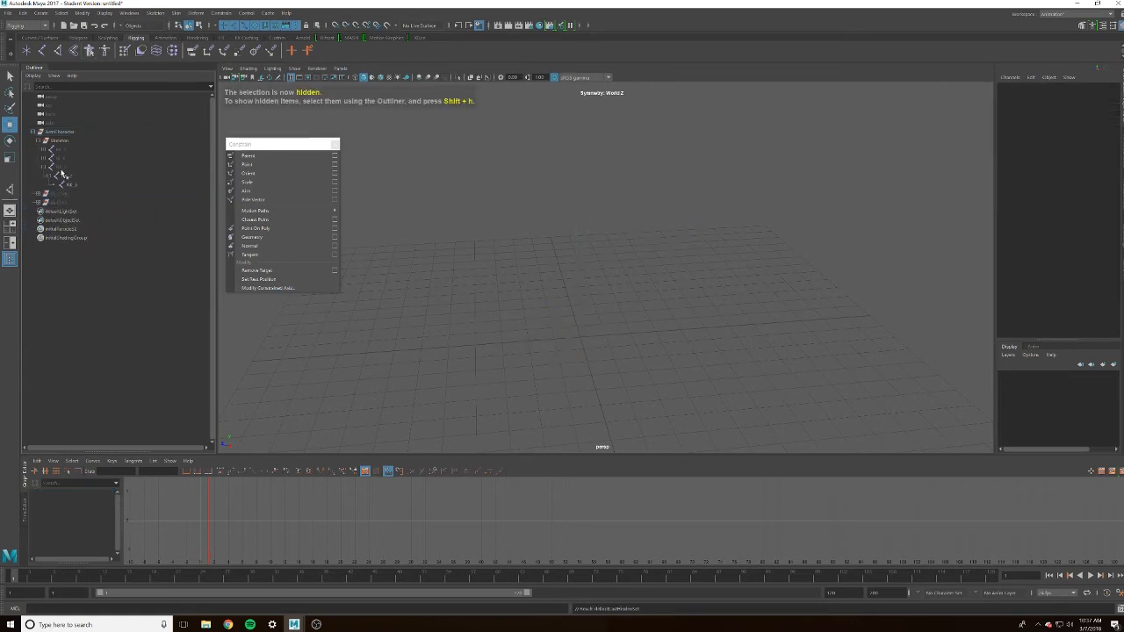
# Unhide the RK joint chain in the skeleton group
pyautogui.click(59, 167)
pyautogui.hotkey('shift', 'h')
pyautogui.click(599, 179)
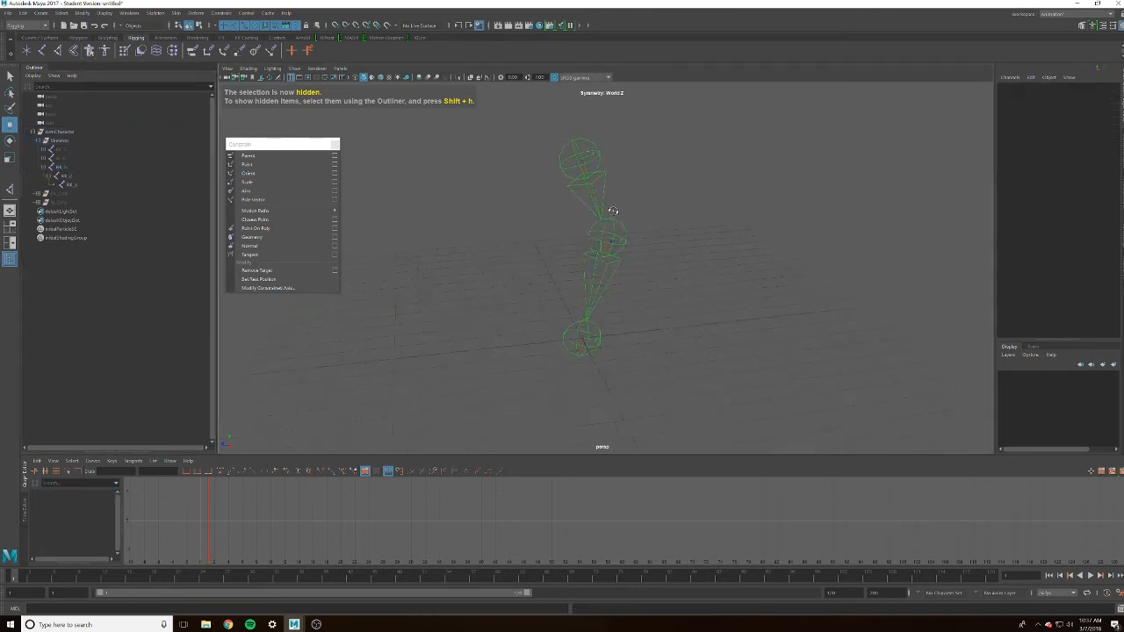
pyautogui.keyDown('alt'); pyautogui.moveTo(606, 197); pyautogui.dragTo(603, 237); pyautogui.keyUp('alt')
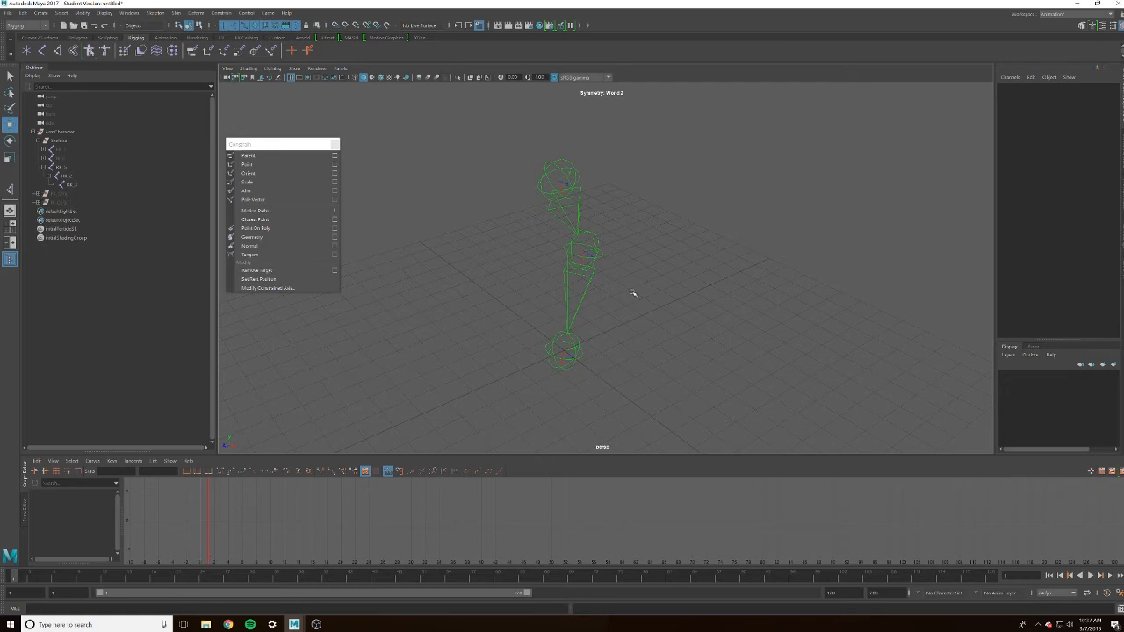
# Unhide the IK and FK joint chains alongside the RK chain
pyautogui.click(69, 158)
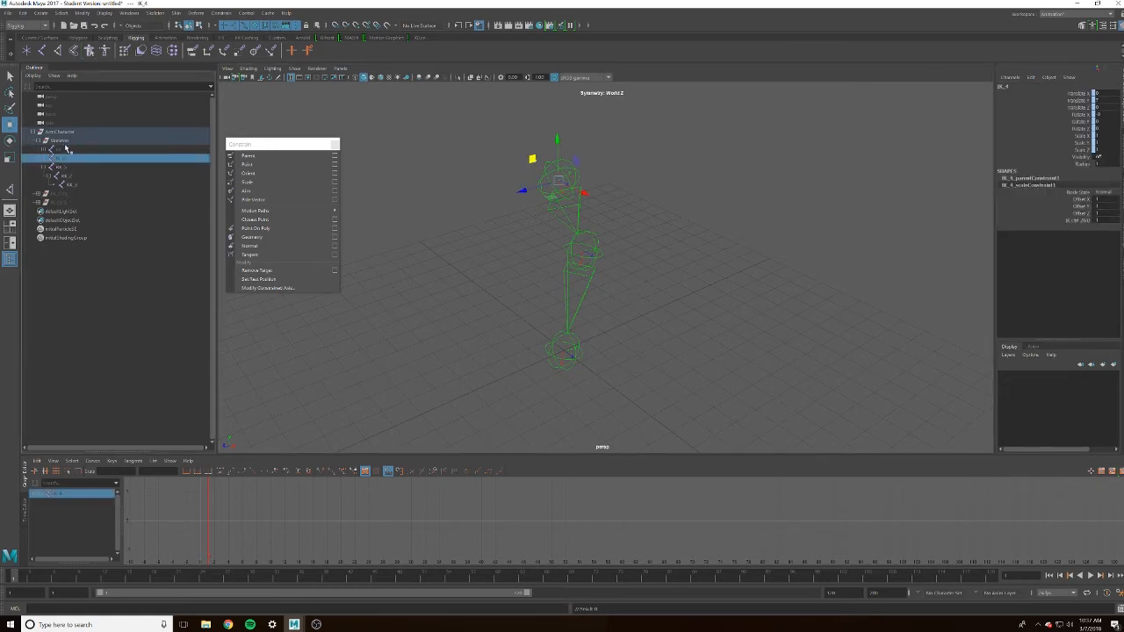
pyautogui.click(69, 149)
pyautogui.keyDown('alt'); pyautogui.moveTo(709, 254); pyautogui.dragTo(595, 261); pyautogui.keyUp('alt')
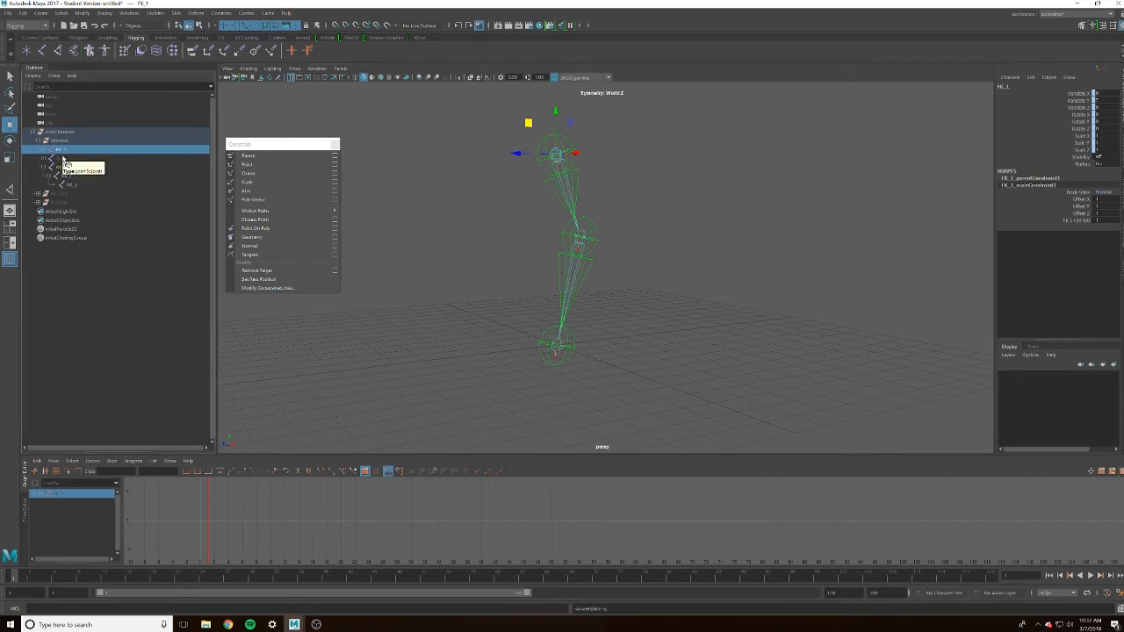
pyautogui.click(613, 231)
pyautogui.keyDown('alt'); pyautogui.moveTo(613, 231); pyautogui.dragTo(868, 279); pyautogui.keyUp('alt')
# Create a NURBS circle at the arm's base and scale it uniformly to about 7.6
pyautogui.click(40, 13)
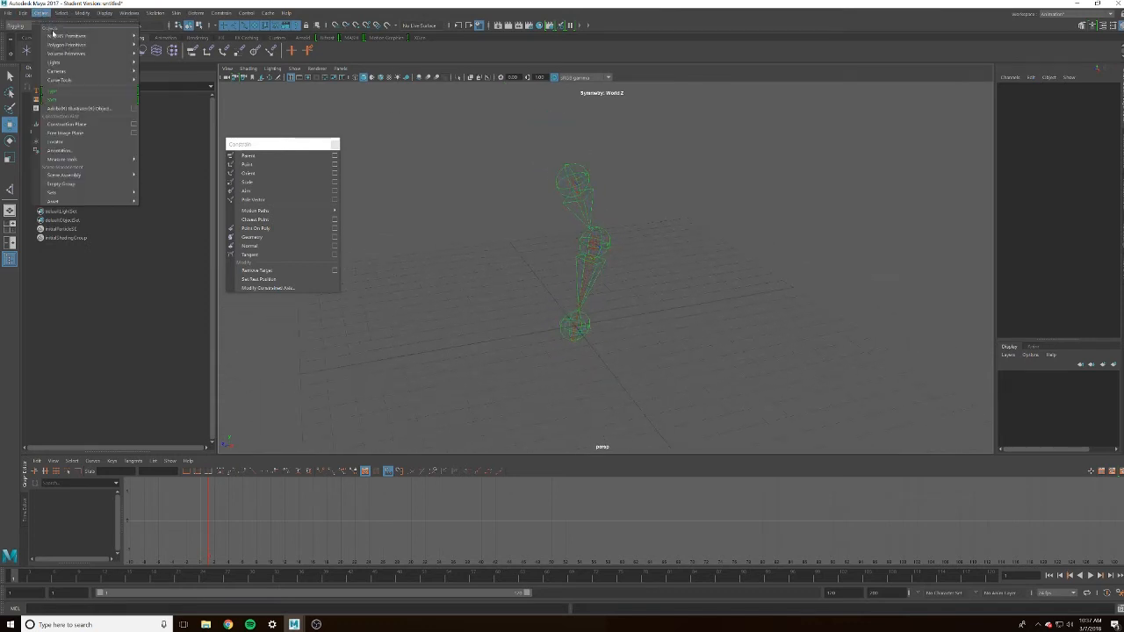
pyautogui.moveTo(67, 36)
pyautogui.click(167, 96)
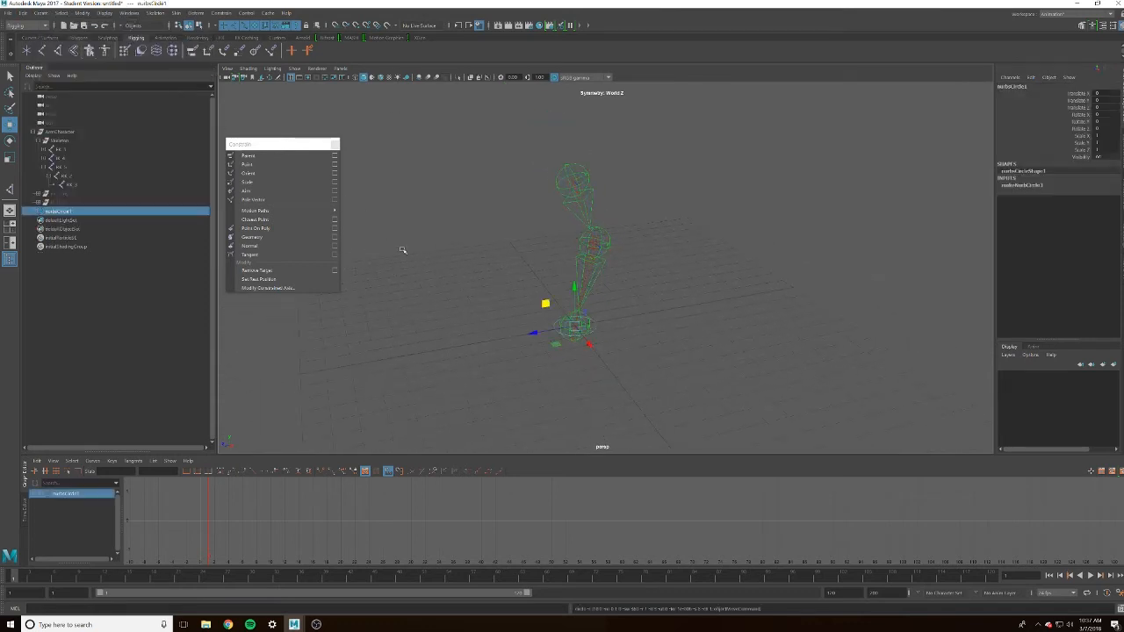
pyautogui.press('r')
pyautogui.moveTo(582, 332); pyautogui.dragTo(803, 396)
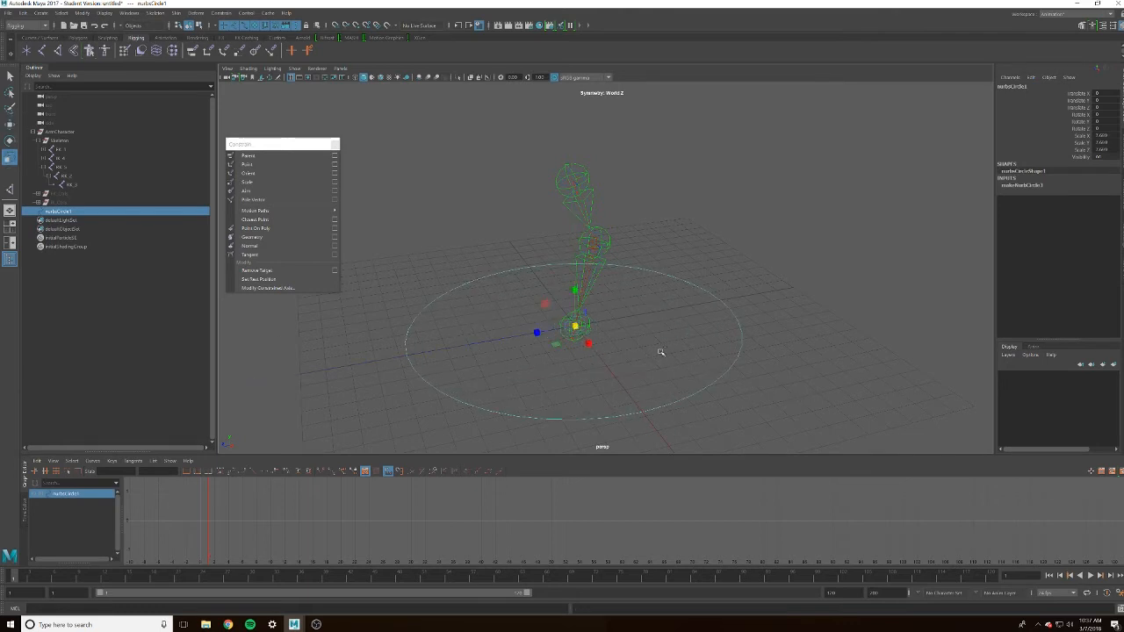
# Group the large circle and name the group Transform_Ctrl_Grp
pyautogui.hotkey('ctrl', 'g')
pyautogui.click(718, 339)
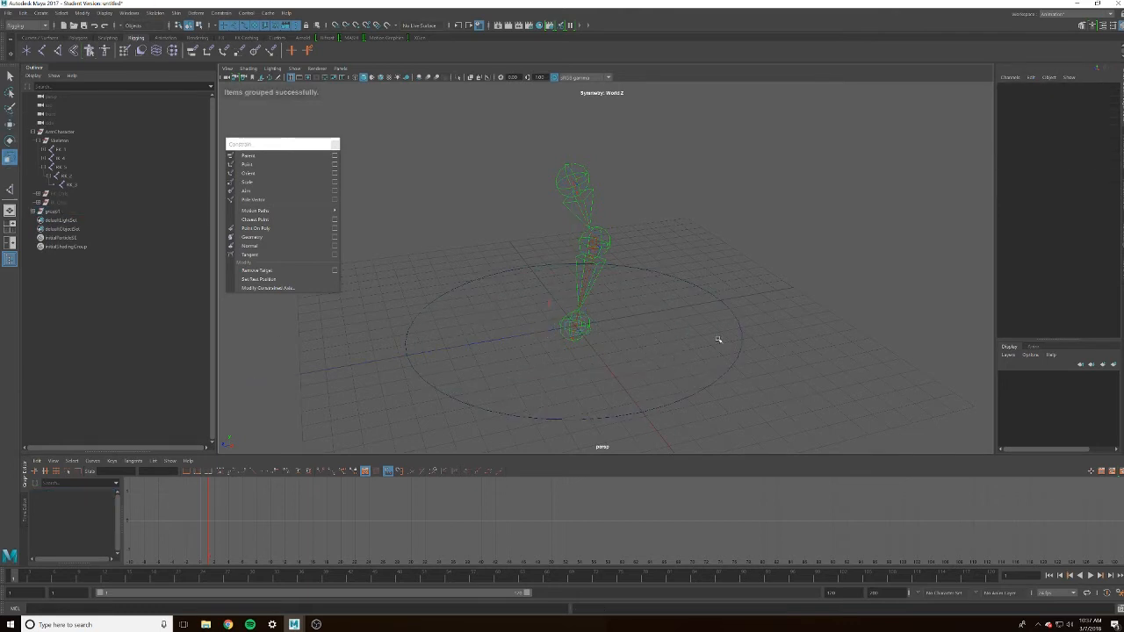
pyautogui.click(32, 212)
pyautogui.click(53, 211)
pyautogui.write('ctrl_grp')
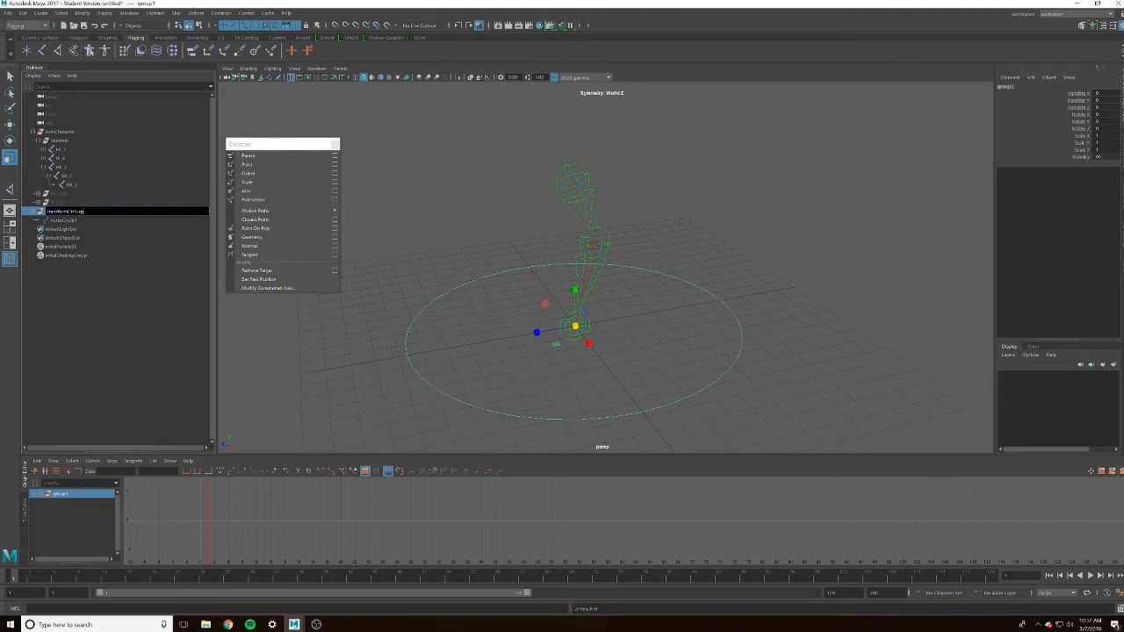
# Rename the large circle as TransformCtrl and parent its group under the ArmCharacter group
pyautogui.doubleClick(70, 220)
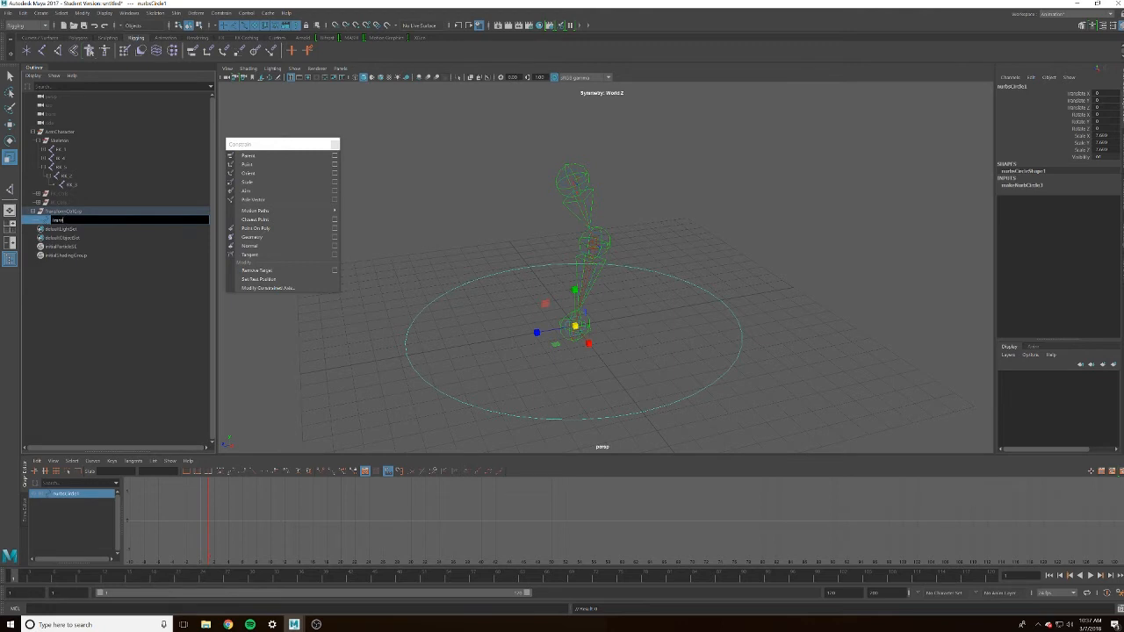
pyautogui.press('Return')
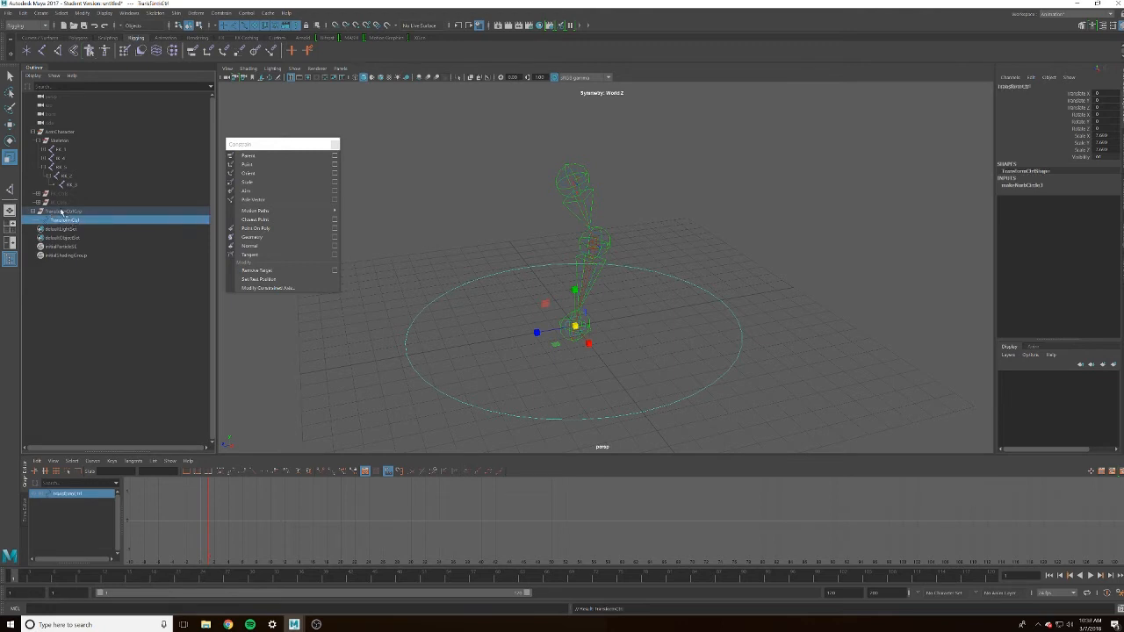
pyautogui.click(64, 212)
pyautogui.moveTo(67, 214); pyautogui.dragTo(59, 134, button='middle')
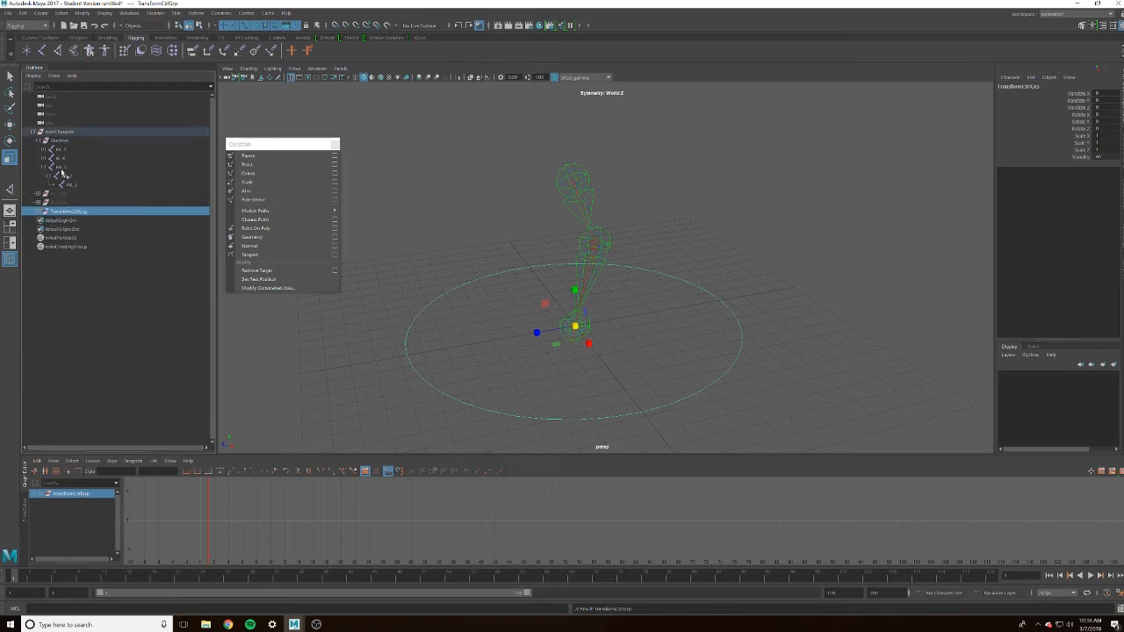
# Move the hidden IK and FK control groups into the transform control's group
pyautogui.click(62, 202)
pyautogui.keyDown('shift'); pyautogui.click(61, 195); pyautogui.keyUp('shift')
pyautogui.moveTo(62, 197); pyautogui.dragTo(67, 214, button='middle')
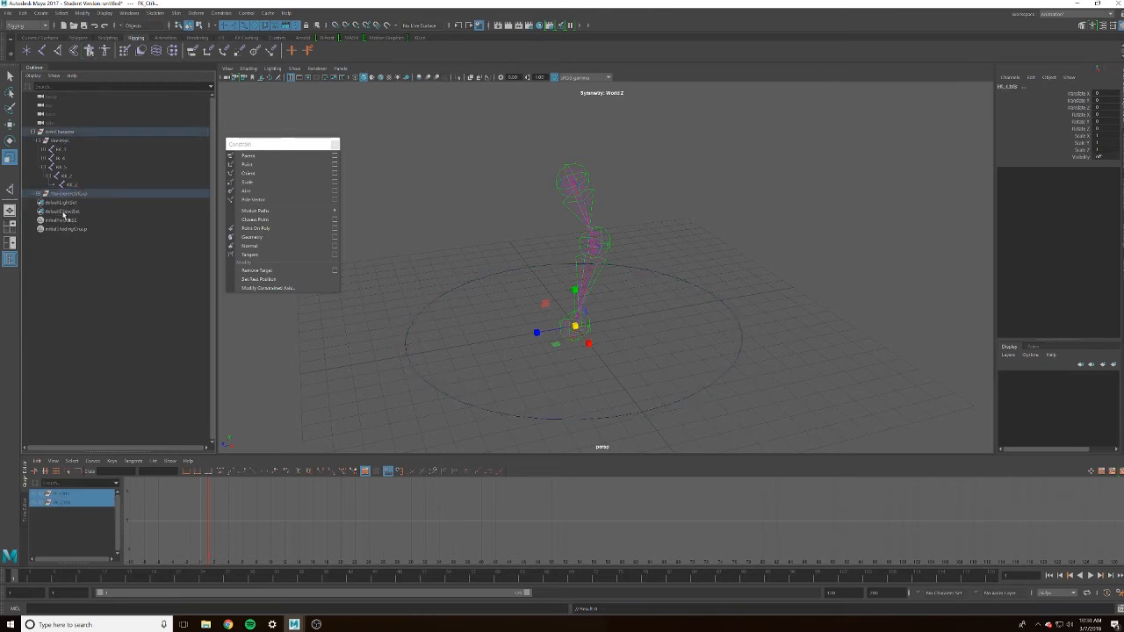
# Parent the IK and FK control groups directly under the TransformCtrl curve
pyautogui.click(38, 194)
pyautogui.click(71, 203)
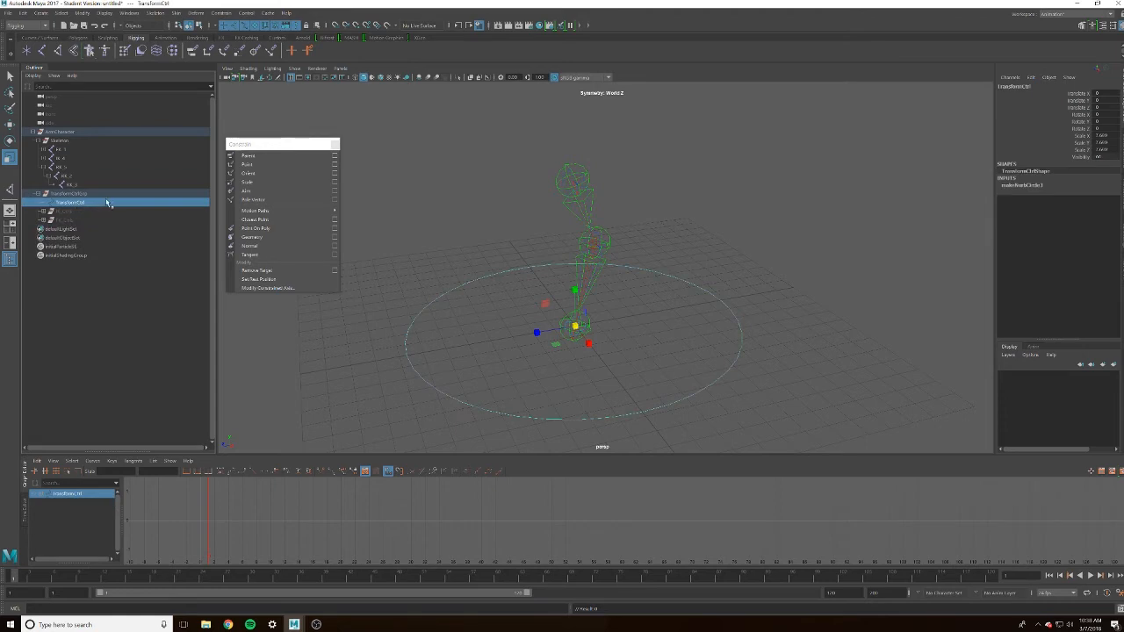
pyautogui.moveTo(56, 212); pyautogui.dragTo(63, 222)
pyautogui.moveTo(65, 215); pyautogui.dragTo(69, 203, button='middle')
pyautogui.click(43, 202)
pyautogui.click(70, 203)
pyautogui.moveTo(556, 345)
pyautogui.mouseDown()
pyautogui.moveTo(427, 351)
pyautogui.moveTo(727, 363)
pyautogui.moveTo(612, 368)
pyautogui.moveTo(612, 313)
pyautogui.moveTo(879, 418)
pyautogui.moveTo(911, 263)
pyautogui.moveTo(474, 303)
pyautogui.moveTo(703, 309)
pyautogui.moveTo(556, 348)
pyautogui.mouseUp()
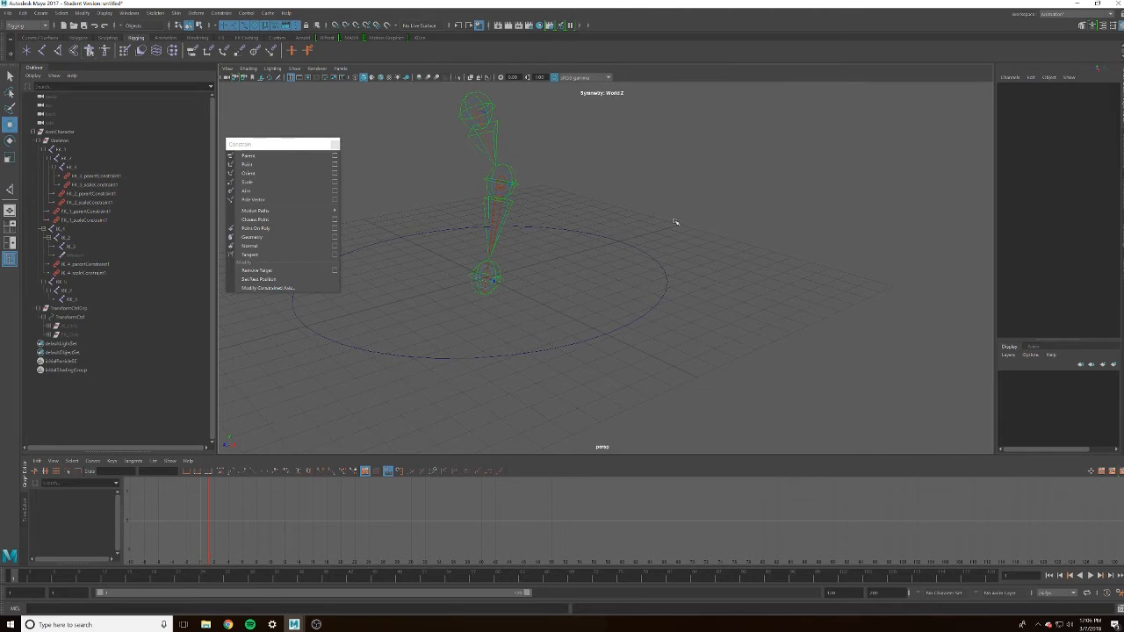
# Apply parent and scale constraints from the root FK and IK joints to the root RK joint
pyautogui.keyDown('alt'); pyautogui.moveTo(561, 238); pyautogui.dragTo(477, 238); pyautogui.keyUp('alt')
pyautogui.keyDown('alt'); pyautogui.moveTo(477, 238); pyautogui.dragTo(627, 269, button='right'); pyautogui.keyUp('alt')
pyautogui.click(63, 150)
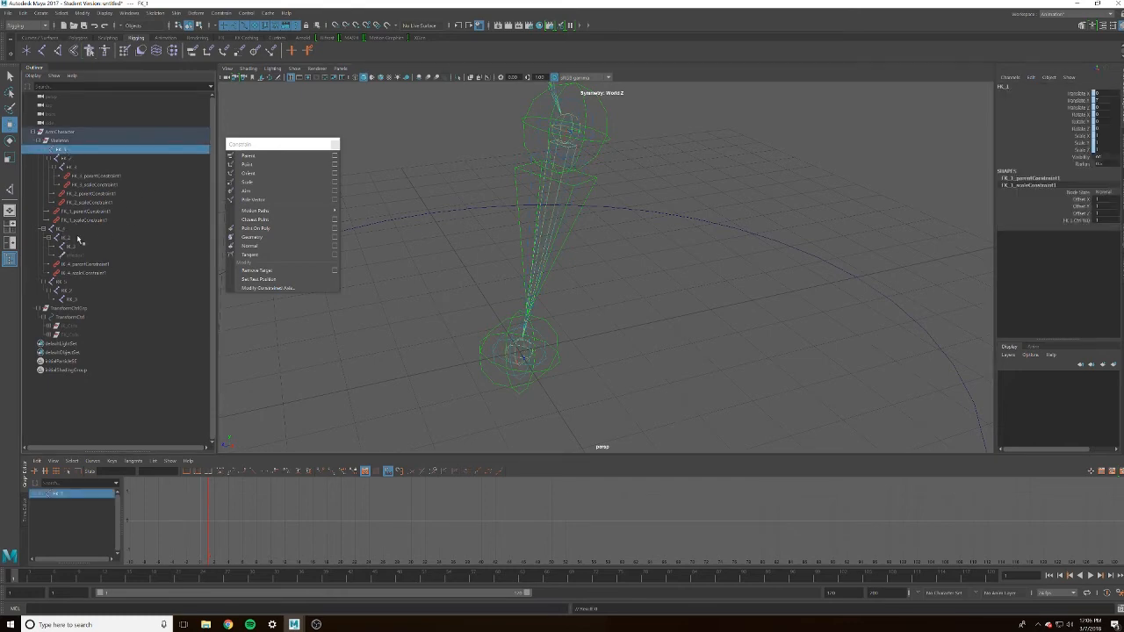
pyautogui.keyDown('ctrl'); pyautogui.click(63, 230); pyautogui.keyUp('ctrl')
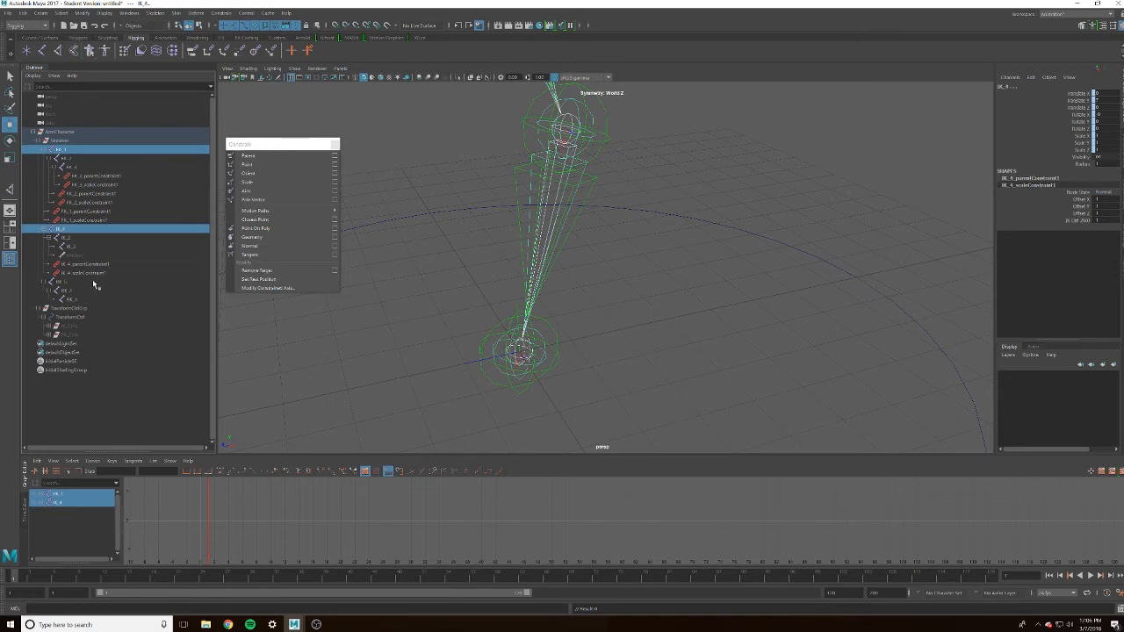
pyautogui.keyDown('ctrl'); pyautogui.click(72, 283); pyautogui.keyUp('ctrl')
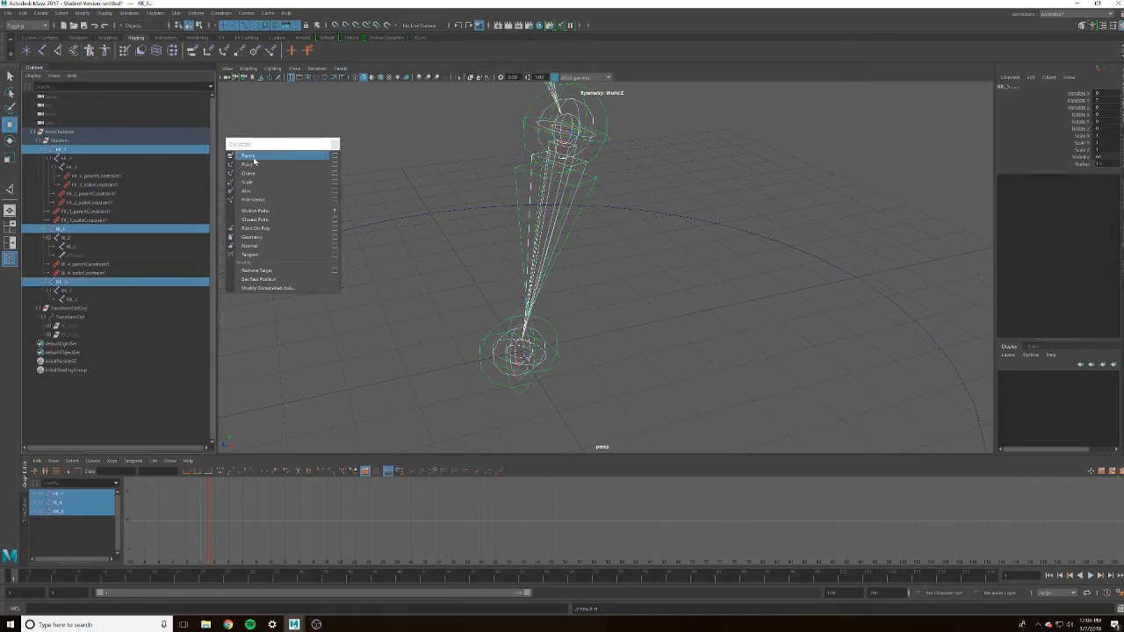
pyautogui.click(249, 155)
pyautogui.click(248, 182)
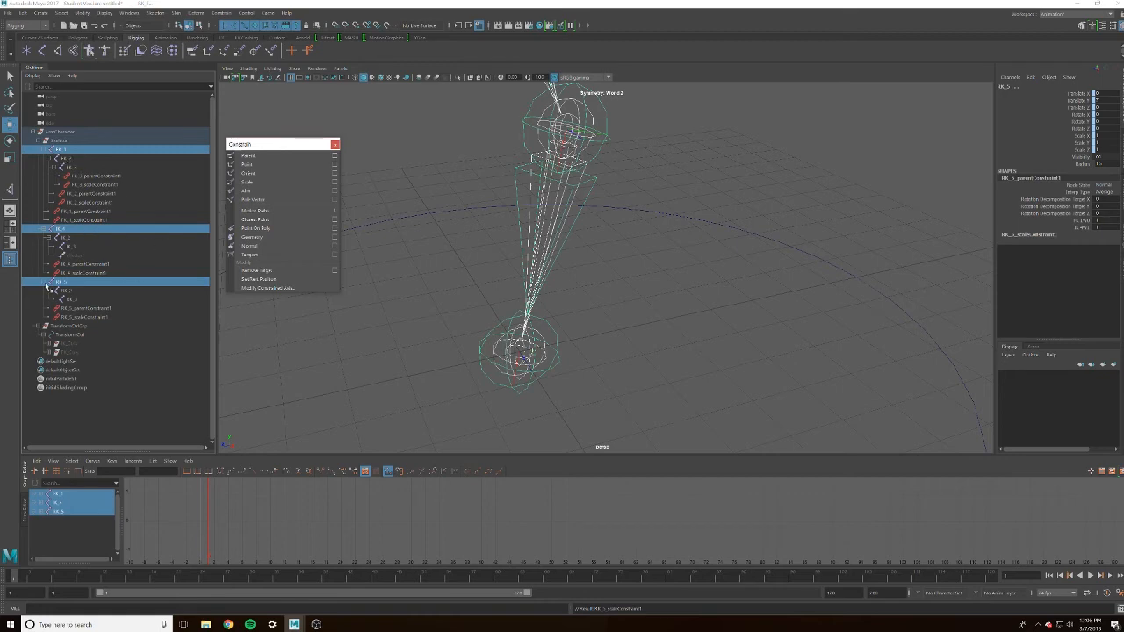
# Constrain RK_2 to FK_2 and IK_2 with parent and scale constraints
pyautogui.click(73, 161)
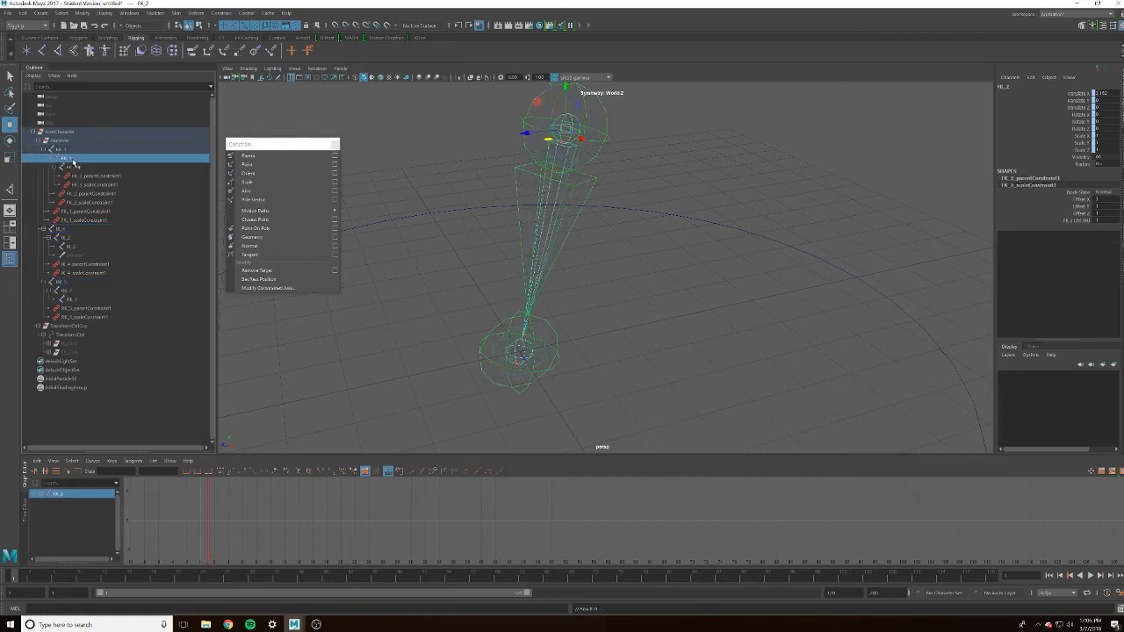
pyautogui.keyDown('ctrl'); pyautogui.click(66, 238); pyautogui.keyUp('ctrl')
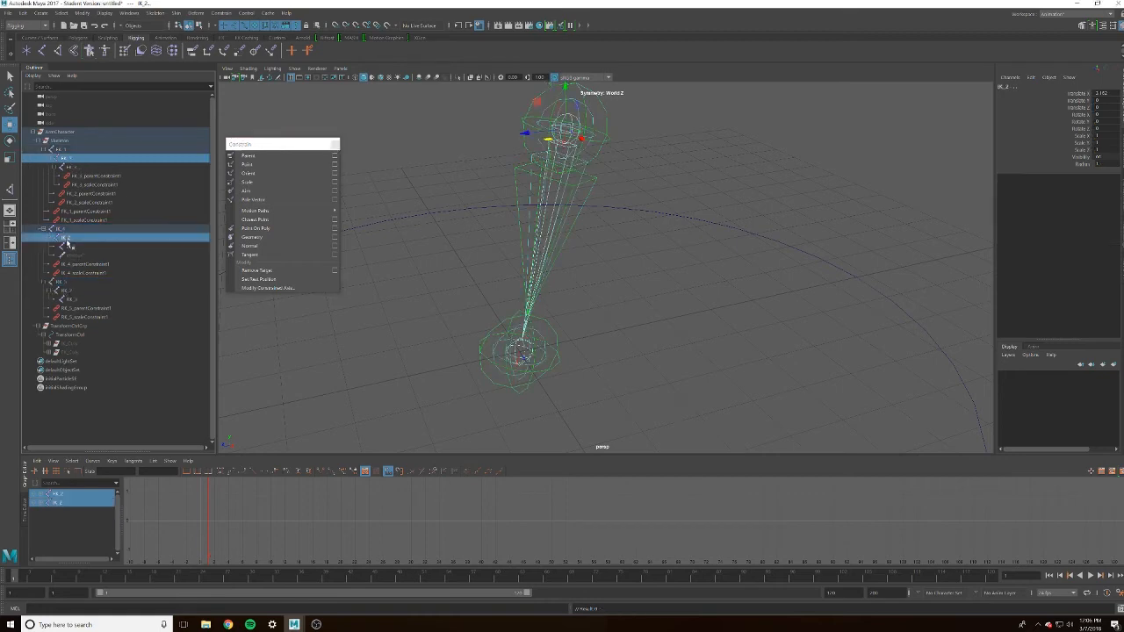
pyautogui.keyDown('ctrl'); pyautogui.click(65, 291); pyautogui.keyUp('ctrl')
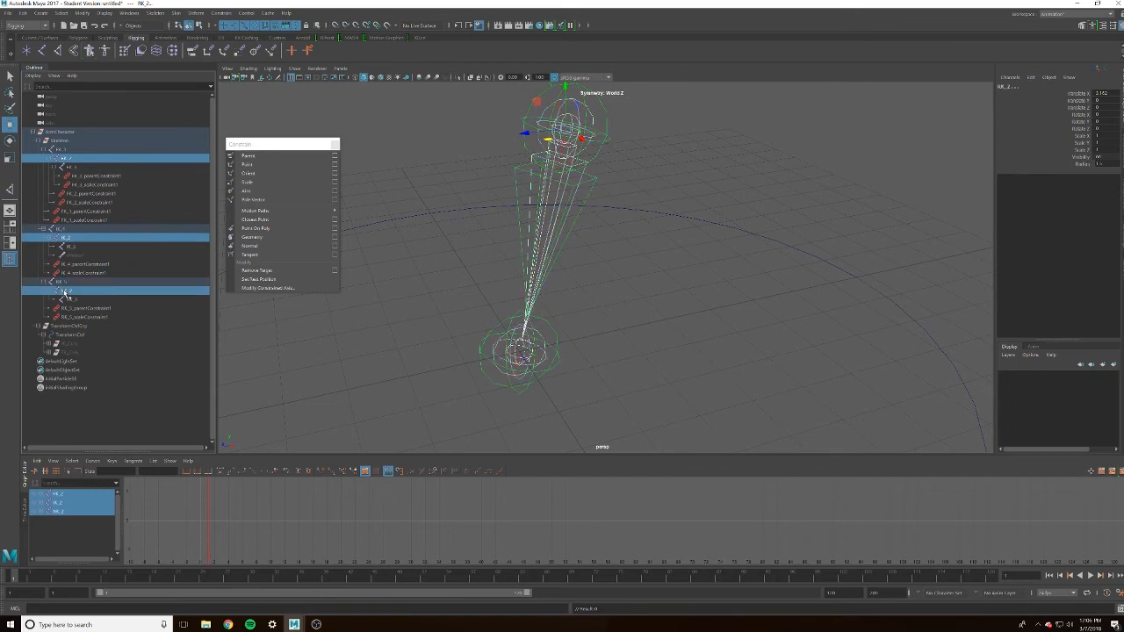
pyautogui.click(249, 156)
pyautogui.click(255, 184)
# Constrain RK_3 to FK_3 and IK_3 with parent and scale constraints
pyautogui.click(81, 168)
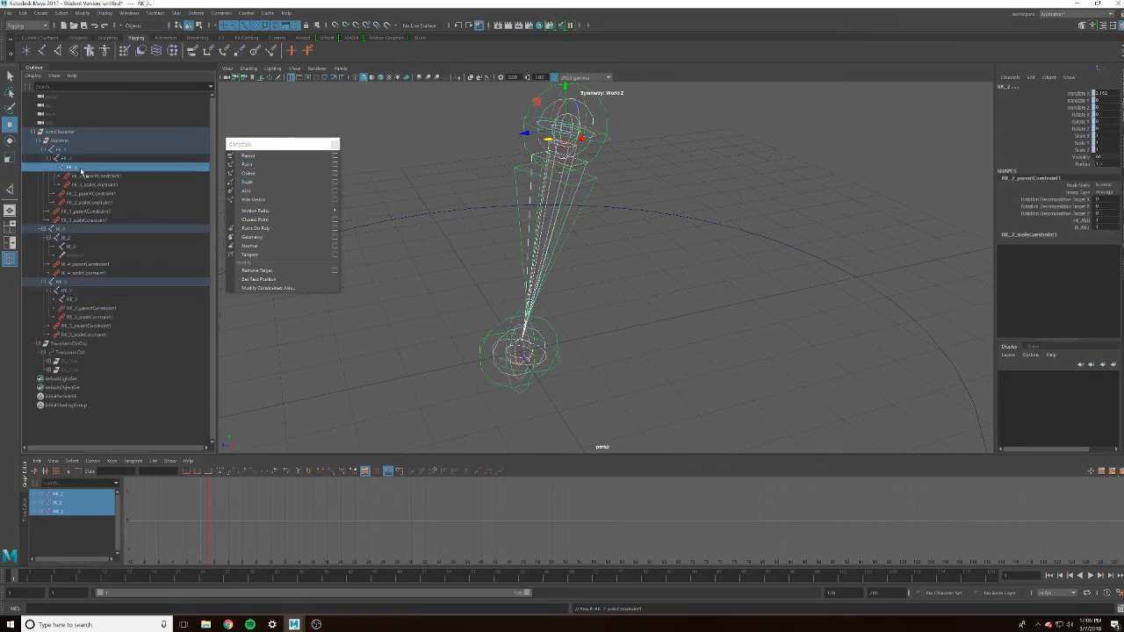
pyautogui.keyDown('ctrl'); pyautogui.click(75, 247); pyautogui.keyUp('ctrl')
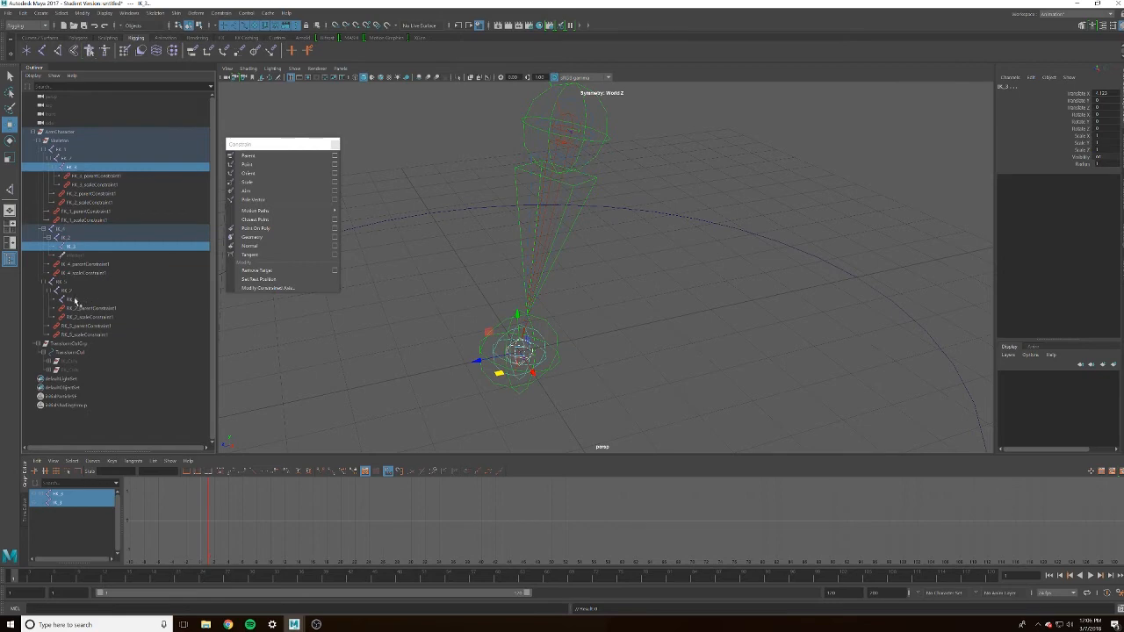
pyautogui.keyDown('ctrl'); pyautogui.click(75, 299); pyautogui.keyUp('ctrl')
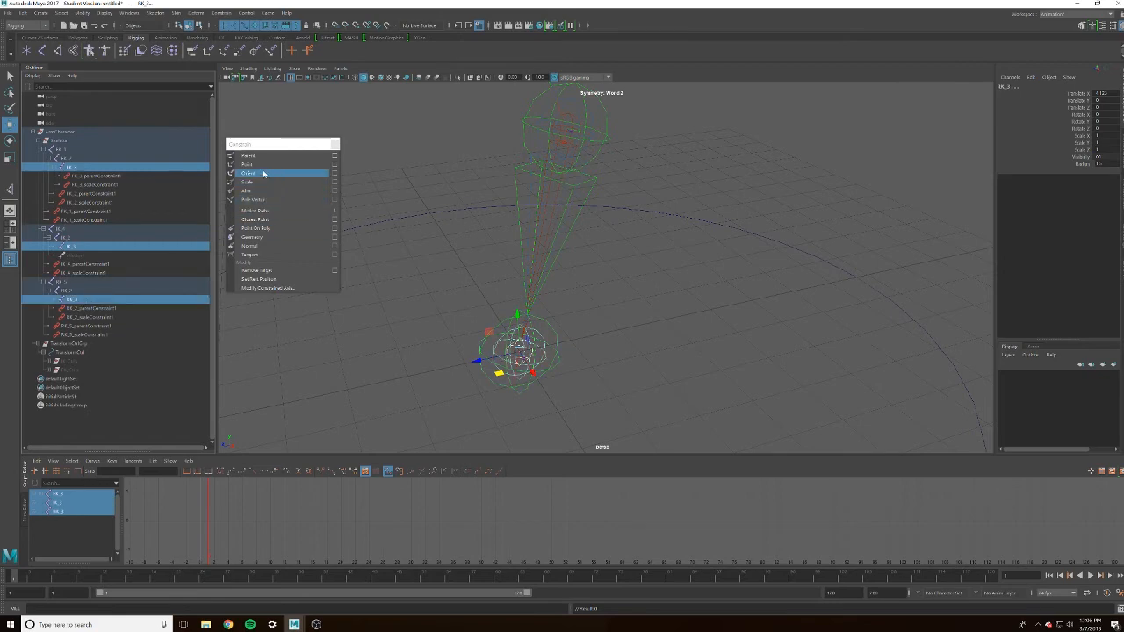
pyautogui.click(290, 182)
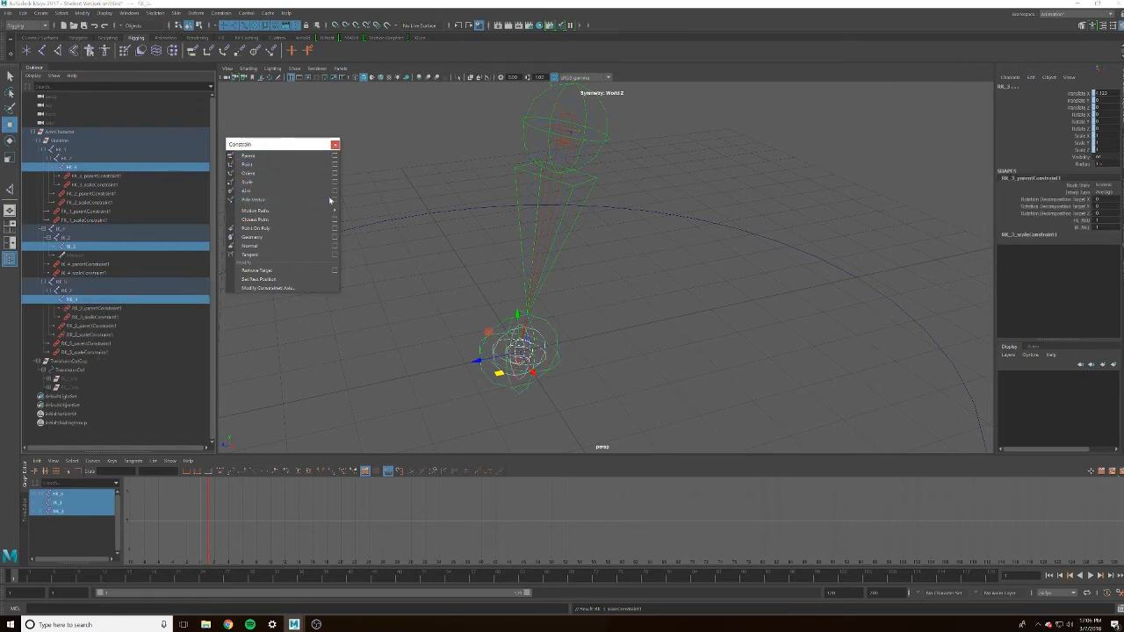
# Unhide the IK and FK control groups under TransformCtrl
pyautogui.click(700, 293)
pyautogui.keyDown('alt'); pyautogui.moveTo(642, 334); pyautogui.dragTo(496, 303); pyautogui.keyUp('alt')
pyautogui.click(72, 380)
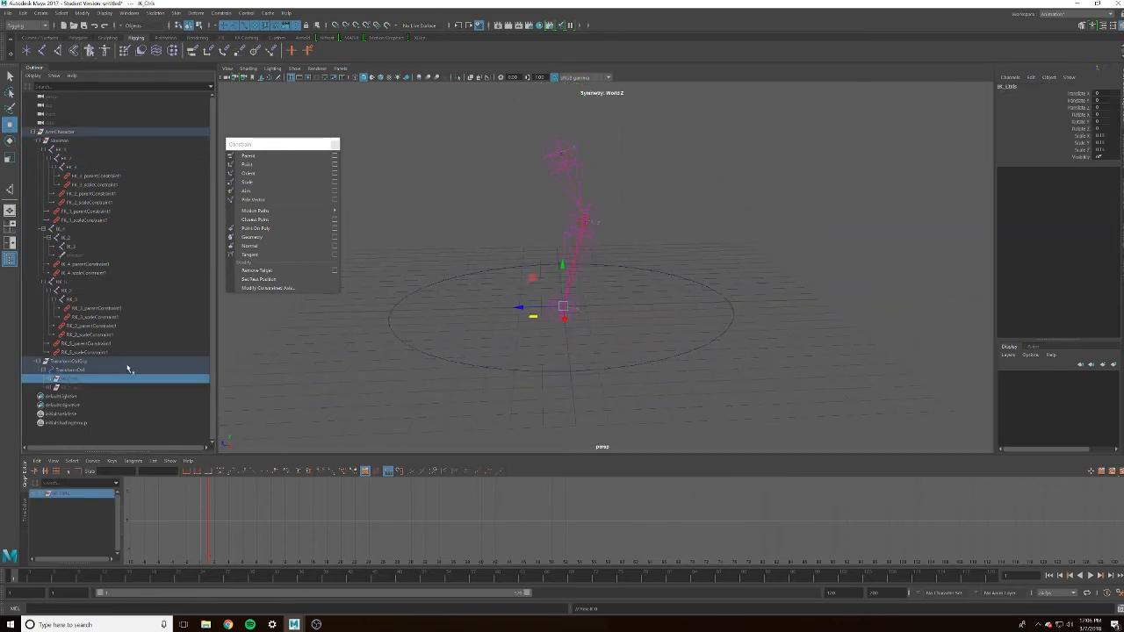
pyautogui.click(88, 389)
pyautogui.click(591, 307)
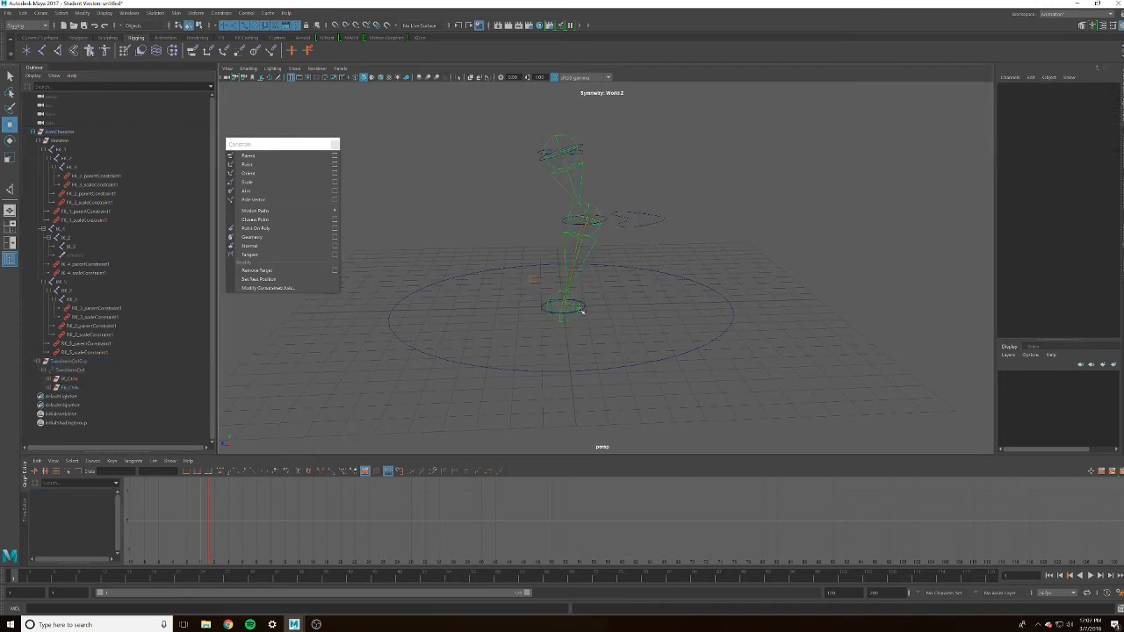
# Try moving the control circle at the arm's base to test how the joint chains follow
pyautogui.scroll(3, 572, 331)
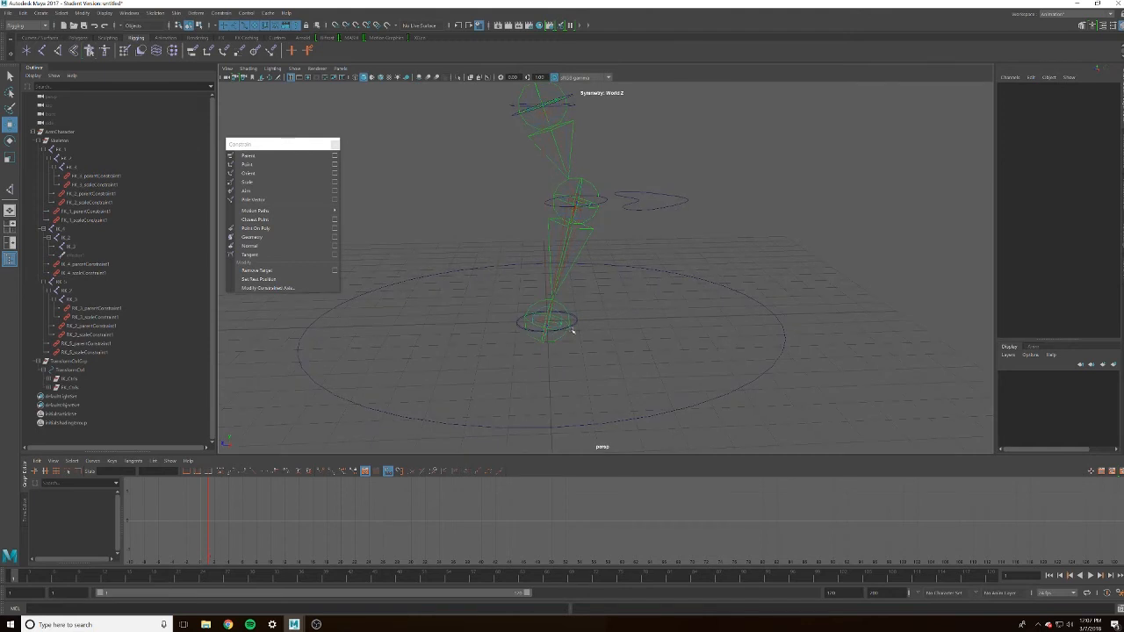
pyautogui.click(575, 324)
pyautogui.moveTo(504, 323); pyautogui.dragTo(633, 302)
pyautogui.moveTo(746, 299); pyautogui.dragTo(470, 288)
pyautogui.keyDown('alt'); pyautogui.moveTo(665, 307); pyautogui.dragTo(563, 364); pyautogui.keyUp('alt')
# Add a keyable float attribute named IKFK to TransformCtrl with minimum 0, maximum 1 and default 0
pyautogui.click(784, 387)
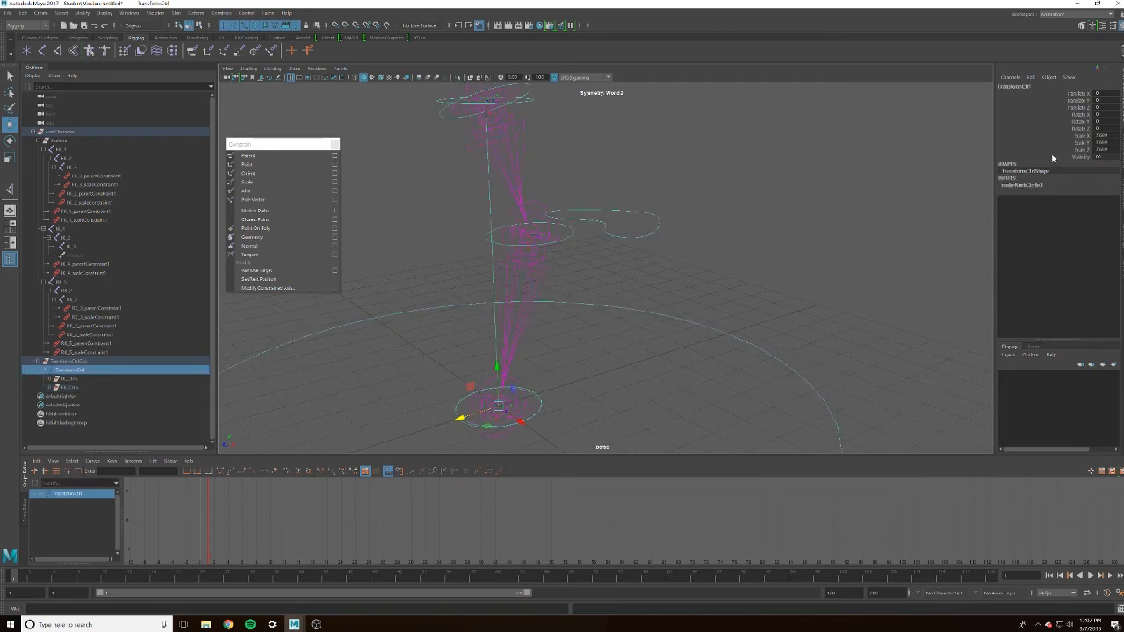
pyautogui.click(1032, 77)
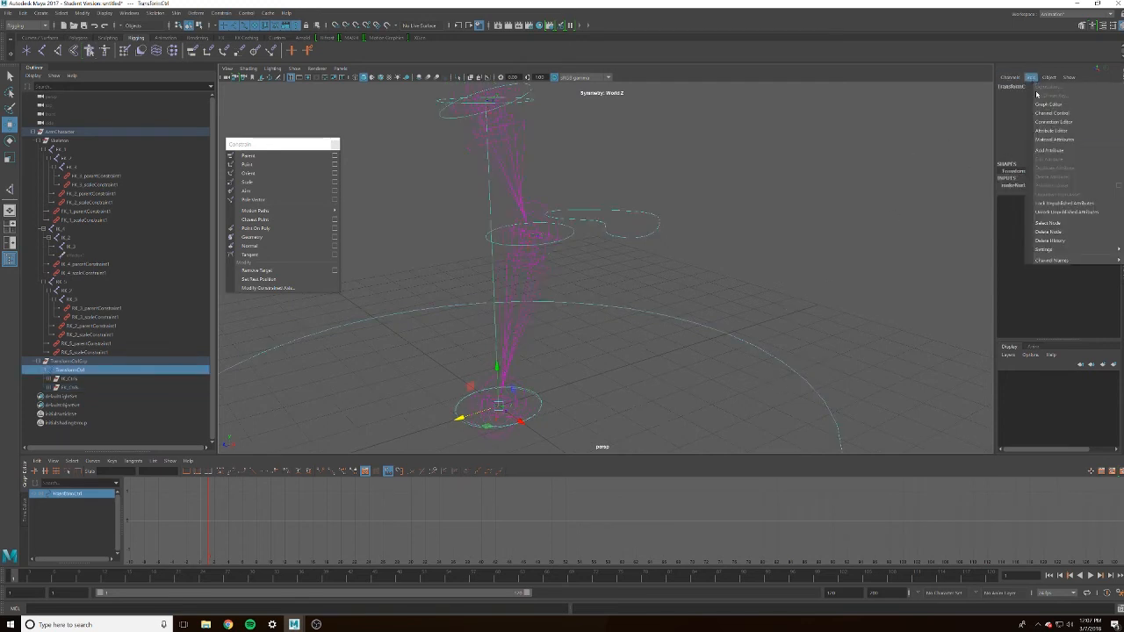
pyautogui.click(853, 331)
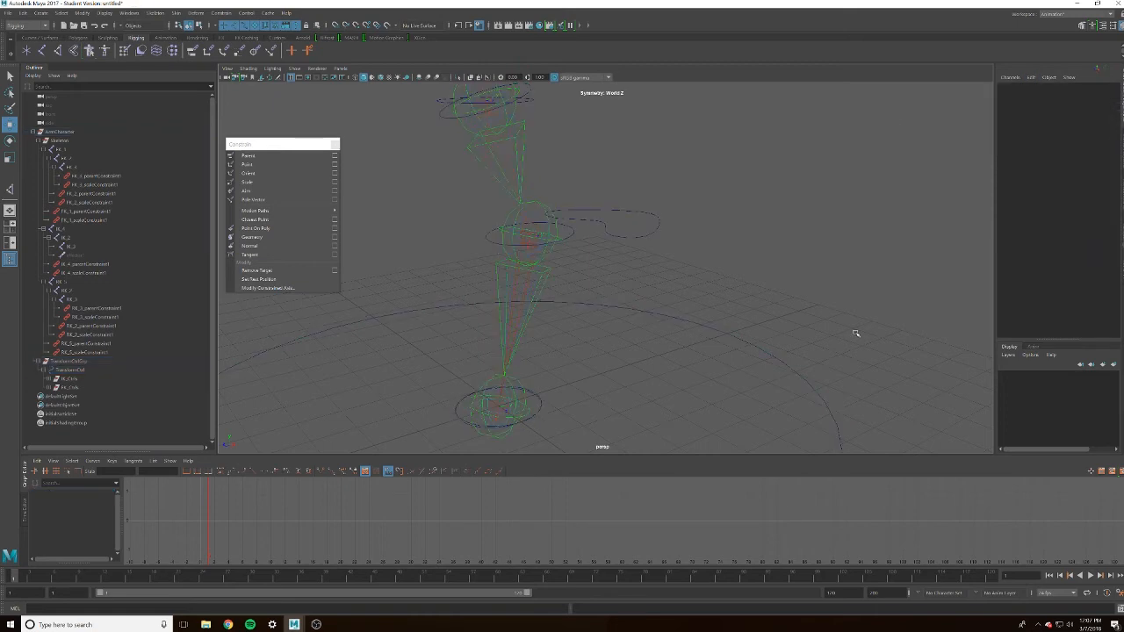
pyautogui.hotkey('ctrl', 'z')
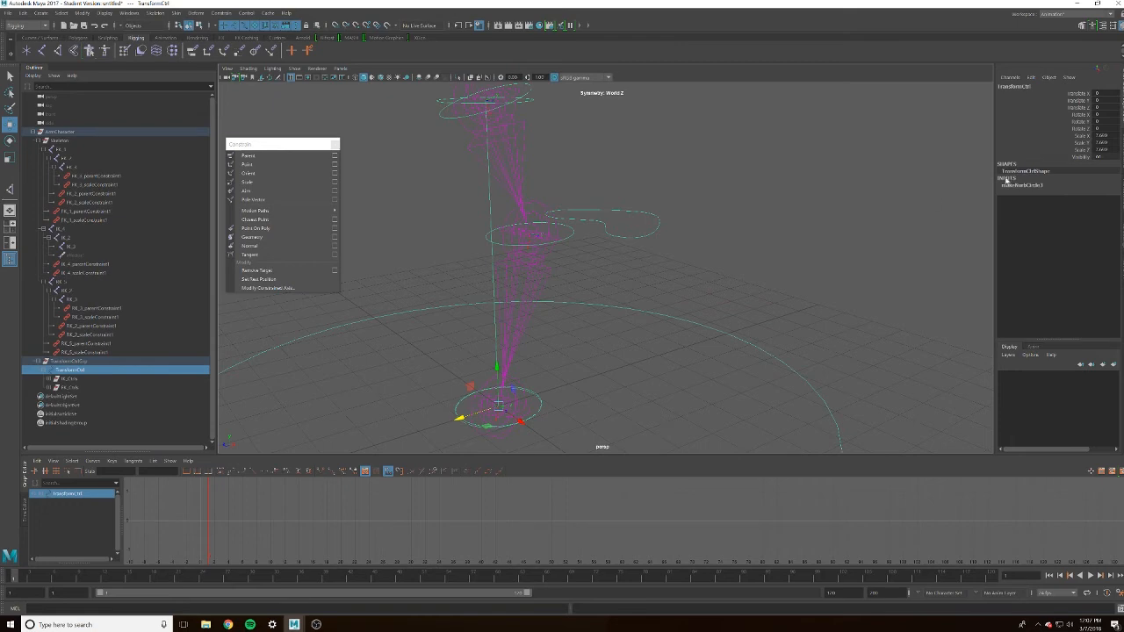
pyautogui.click(1031, 77)
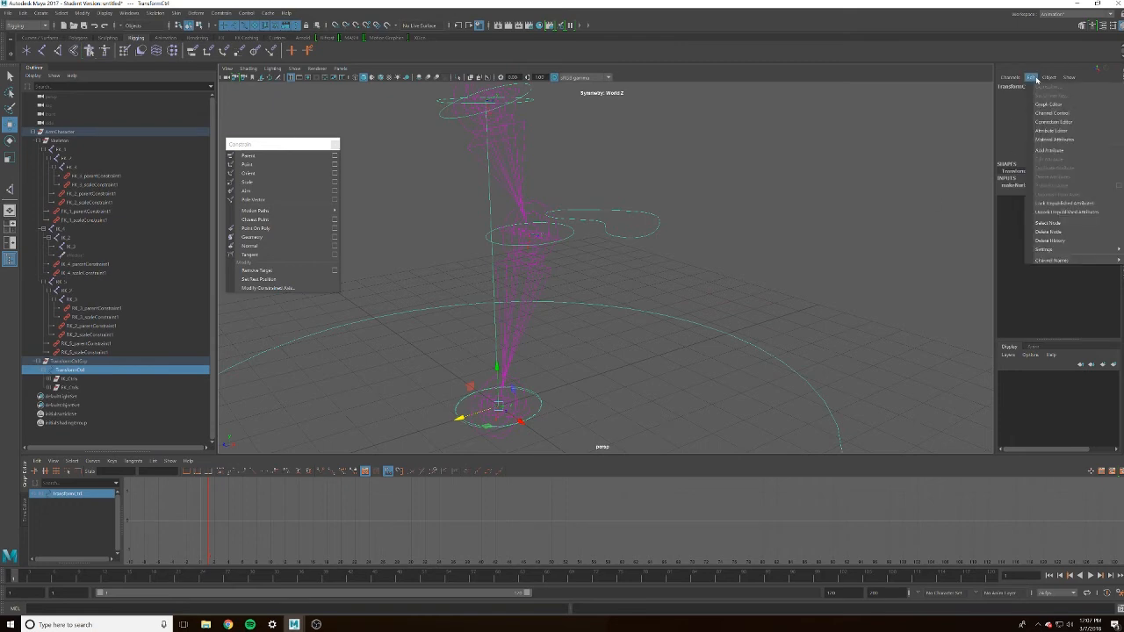
pyautogui.click(1049, 150)
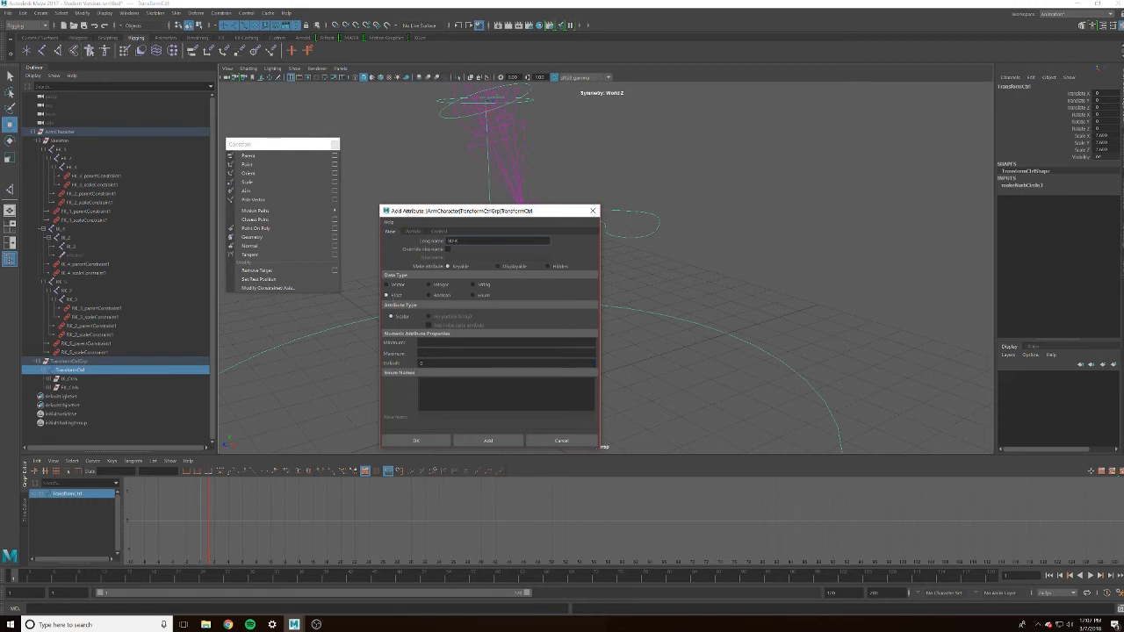
pyautogui.press('Tab')
pyautogui.press('Tab')
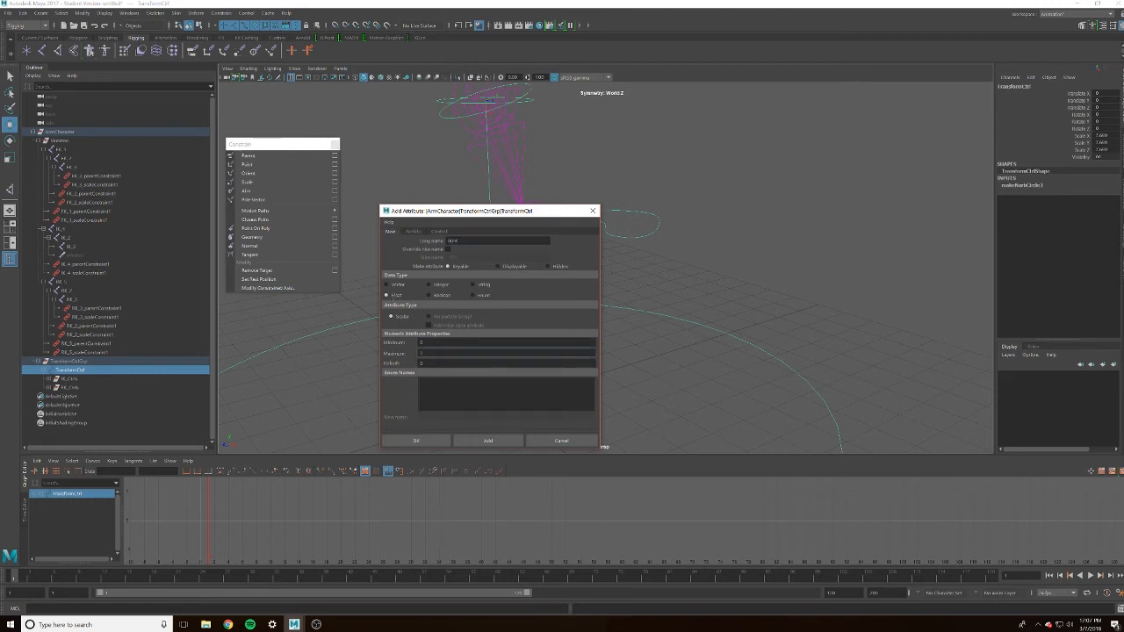
pyautogui.click(416, 440)
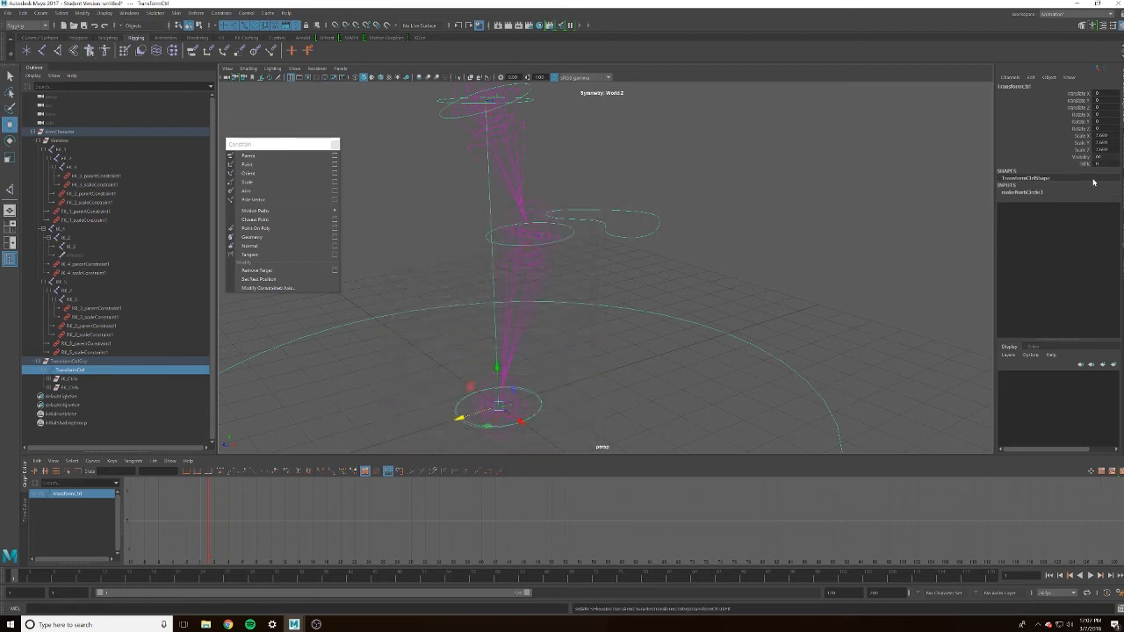
# Open Set Driven Key for the IKFK attribute and load TransformCtrl as the driver
pyautogui.keyDown('alt'); pyautogui.moveTo(673, 275); pyautogui.dragTo(637, 278); pyautogui.keyUp('alt')
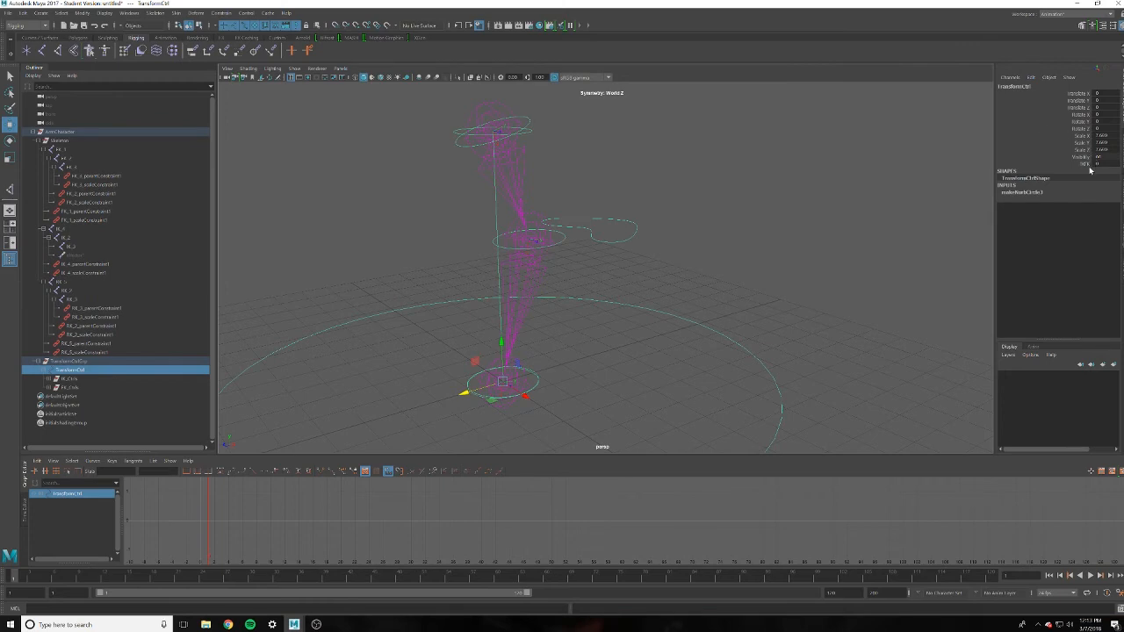
pyautogui.click(1085, 163)
pyautogui.doubleClick(1029, 86)
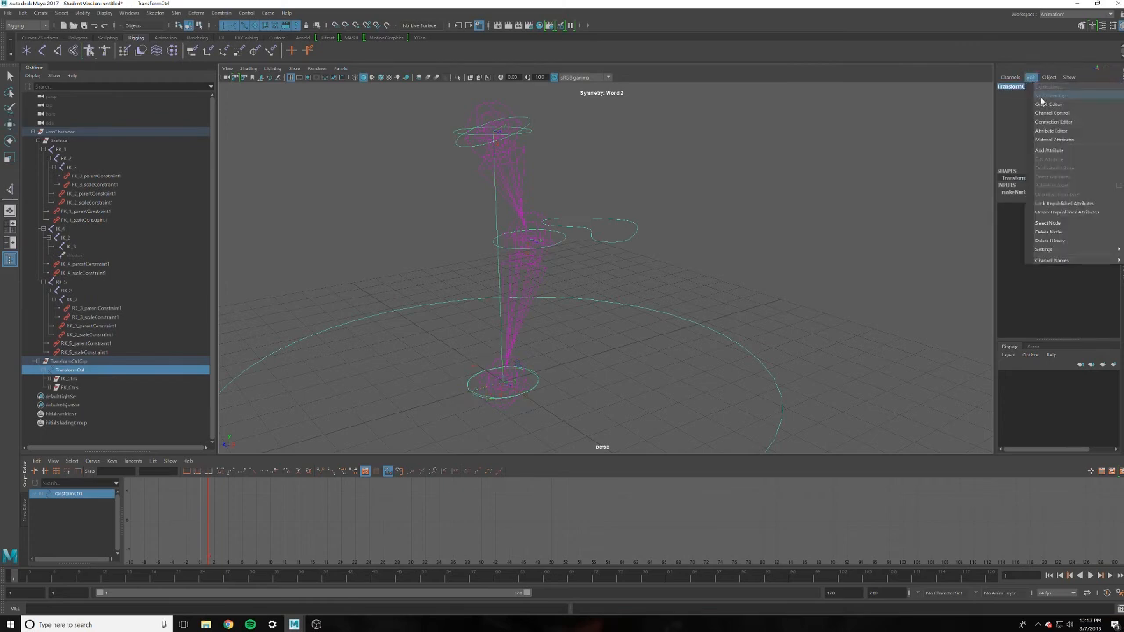
pyautogui.click(1010, 115)
pyautogui.click(1085, 164)
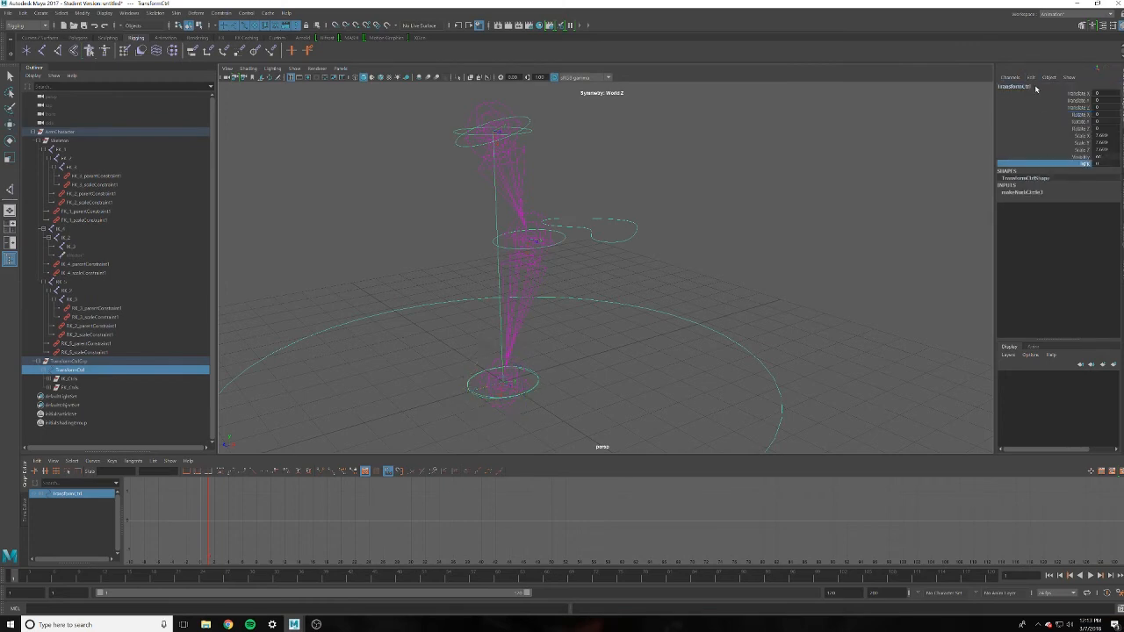
pyautogui.click(1031, 77)
pyautogui.click(1058, 99)
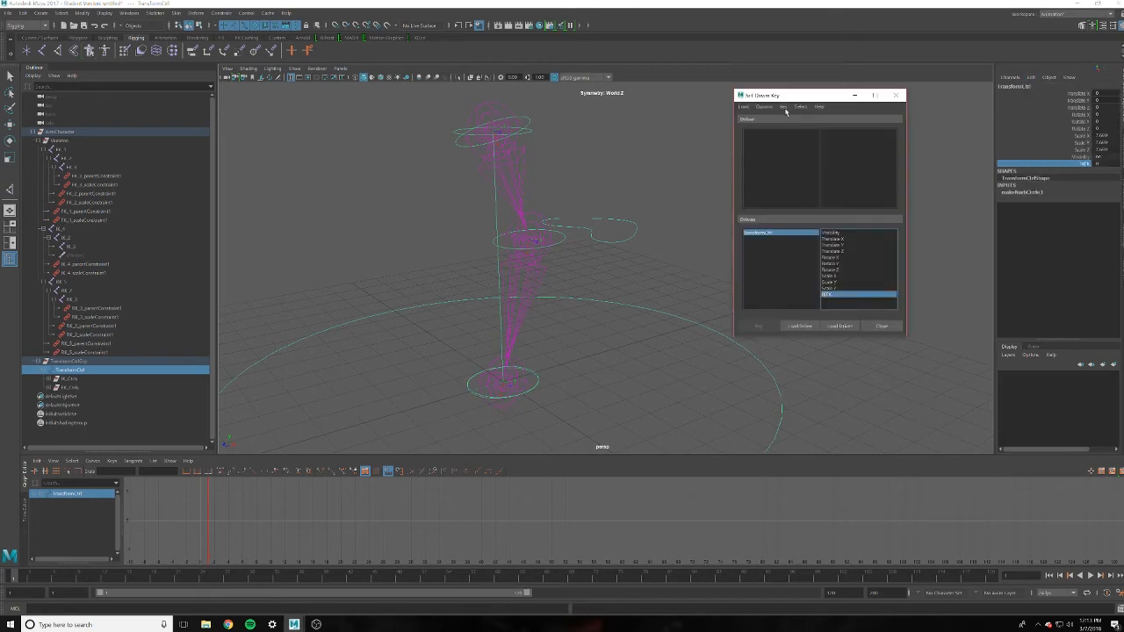
pyautogui.moveTo(774, 96); pyautogui.dragTo(716, 95)
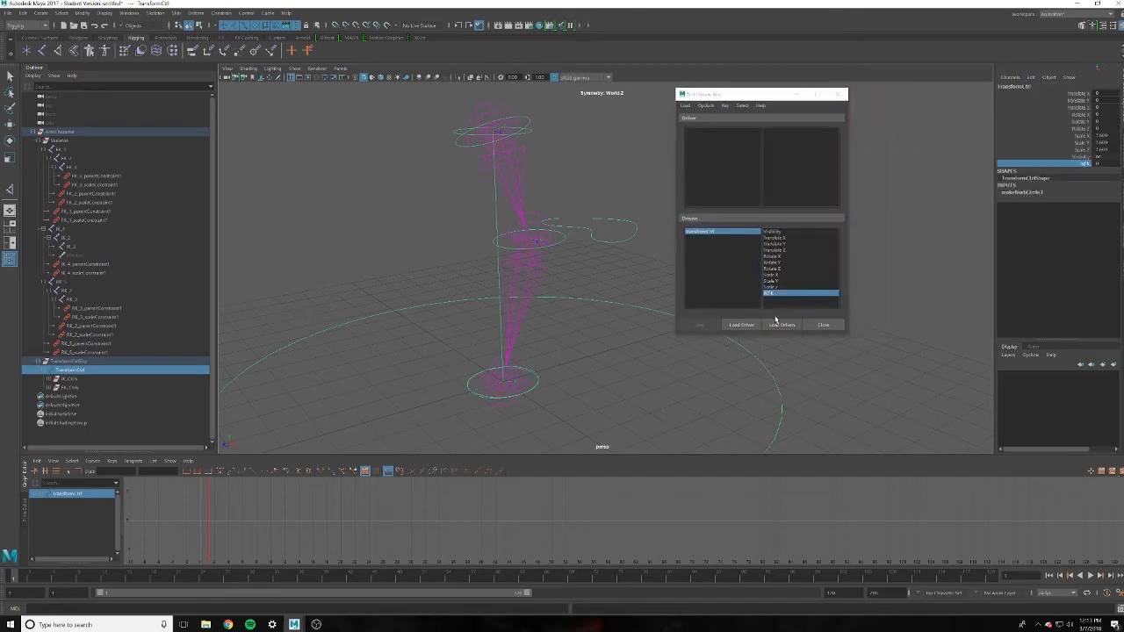
pyautogui.click(742, 326)
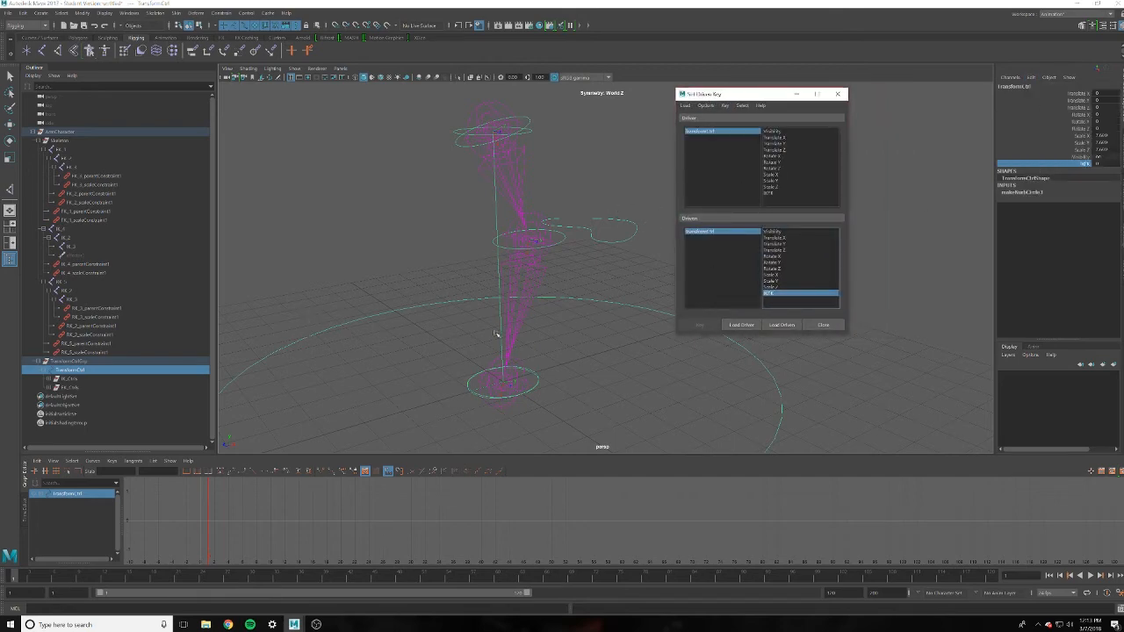
# Load the parent and scale constraints of RK_1, RK_2 and RK_3 as the driven objects in Set Driven Key
pyautogui.click(99, 352)
pyautogui.keyDown('shift'); pyautogui.click(114, 310); pyautogui.keyUp('shift')
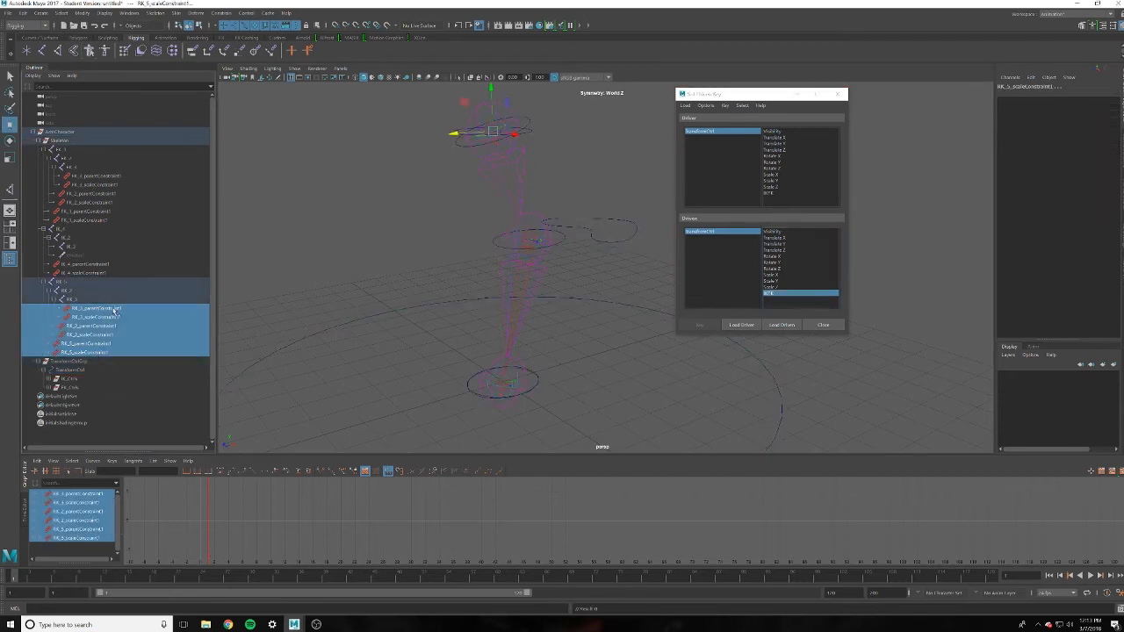
pyautogui.click(781, 326)
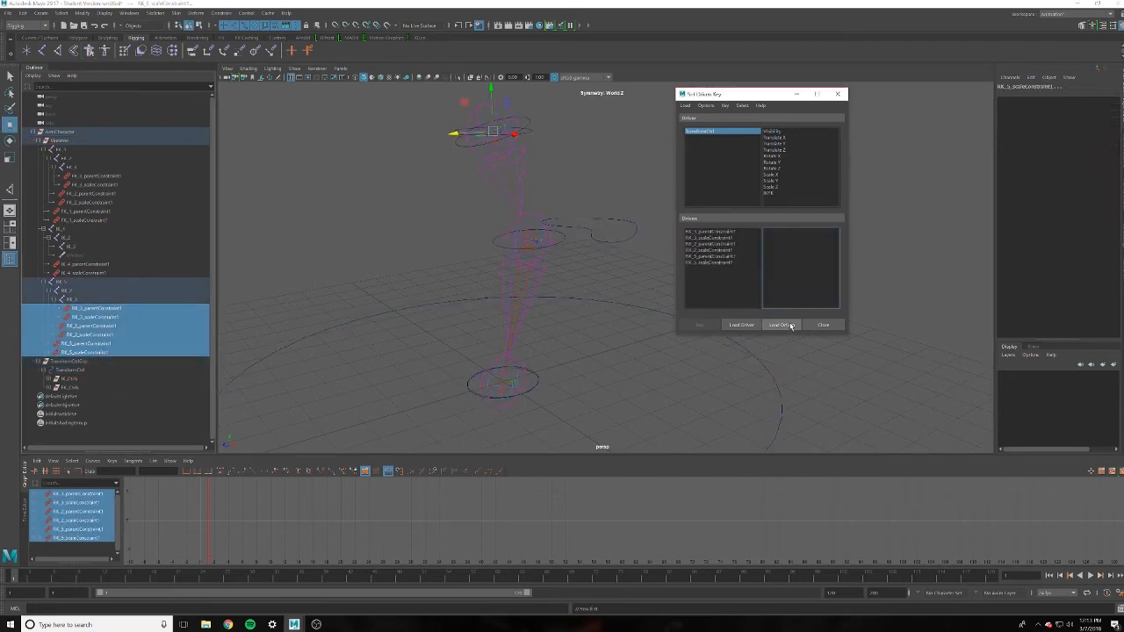
# Choose IKFK on TransformCtrl as the driver attribute, with the IK weight of RK_3's parent constraint as the driven attribute
pyautogui.click(710, 232)
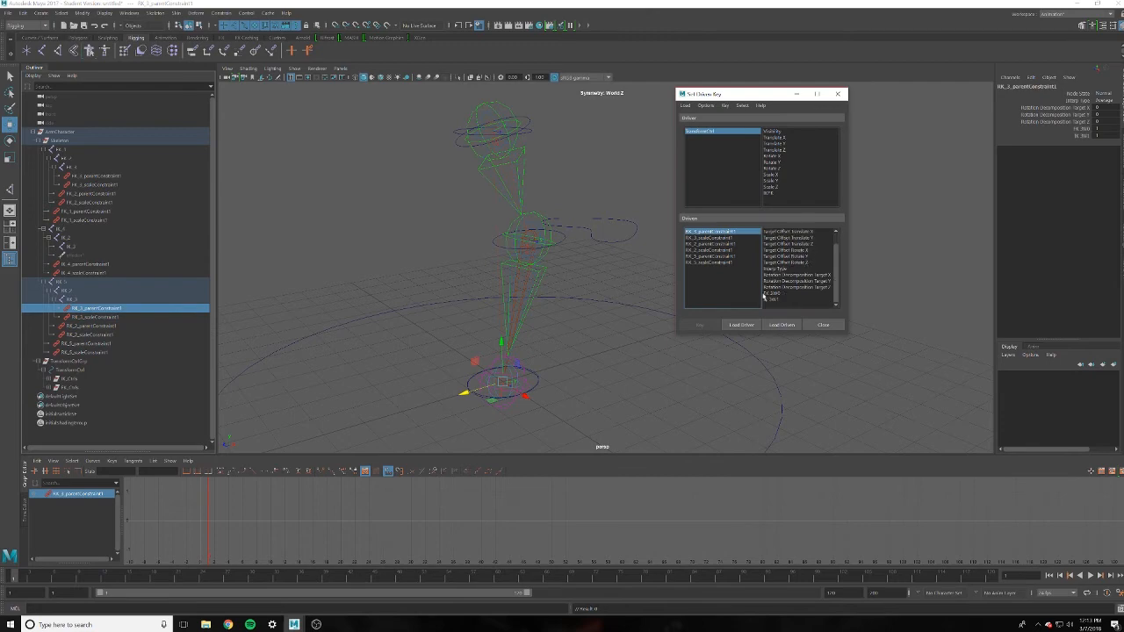
pyautogui.click(774, 293)
pyautogui.click(777, 300)
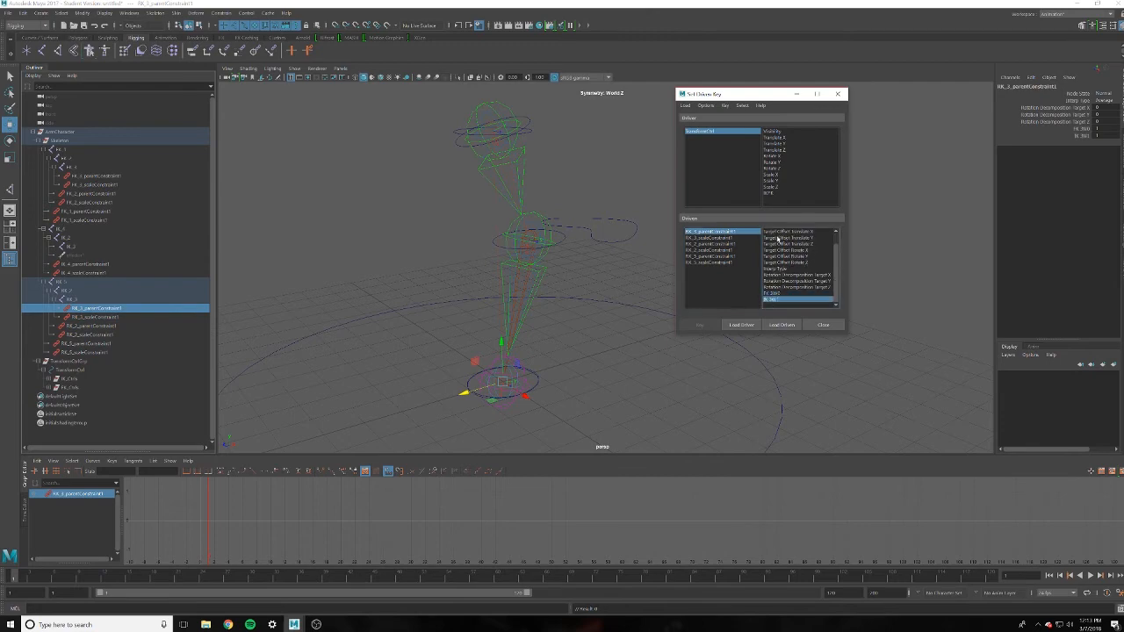
pyautogui.click(793, 193)
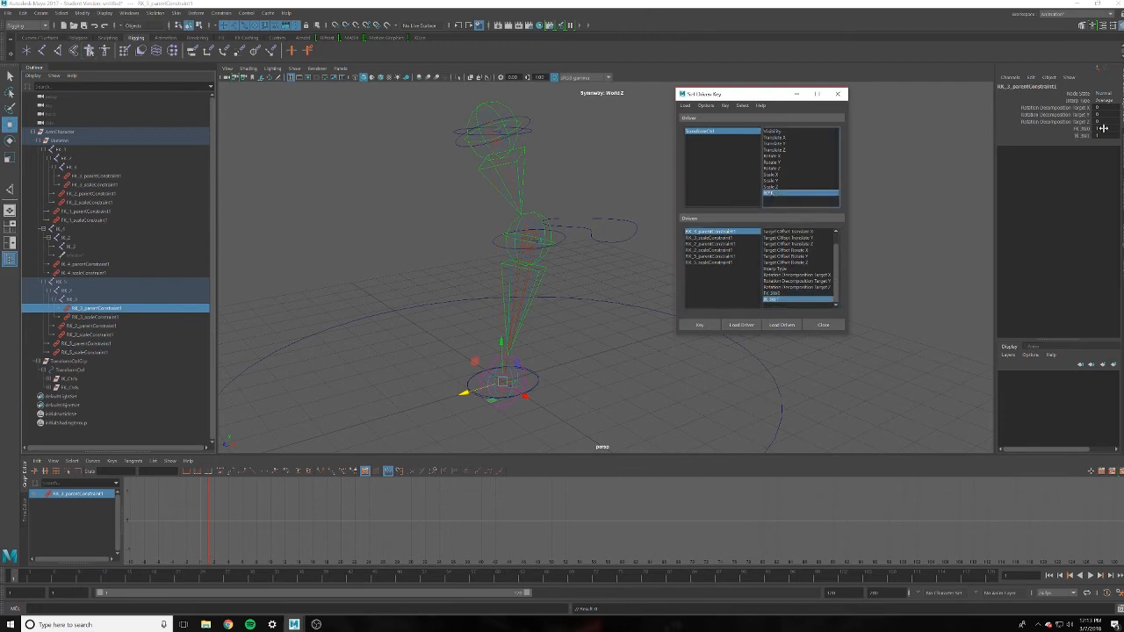
pyautogui.click(720, 132)
pyautogui.click(777, 193)
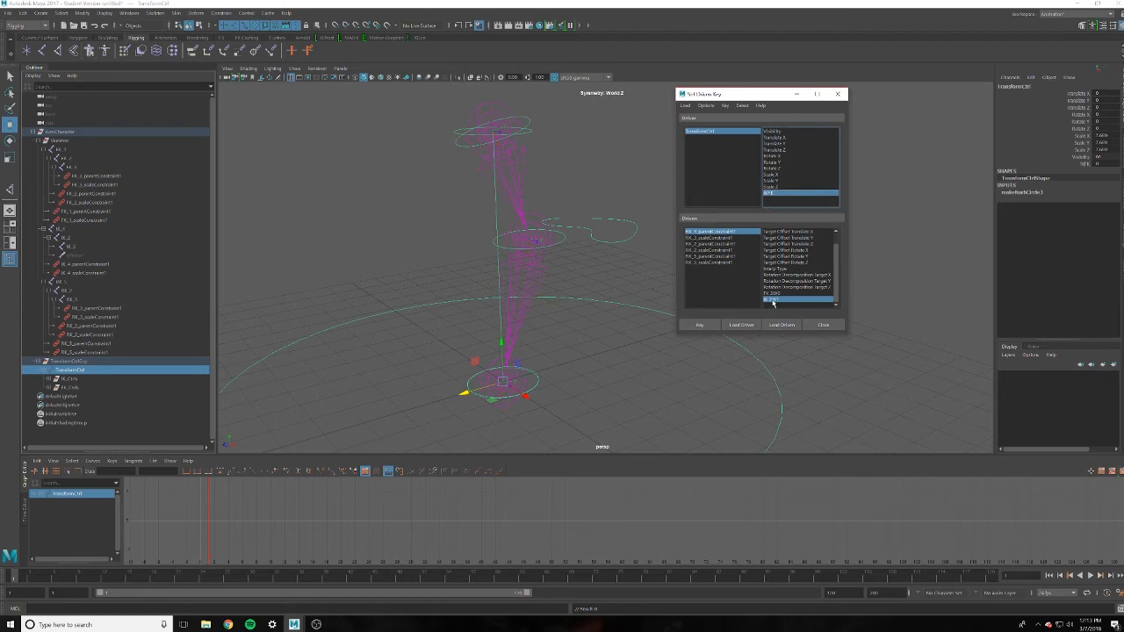
# Set the FK weight to 0 on RK_3's parent and scale constraints
pyautogui.click(737, 233)
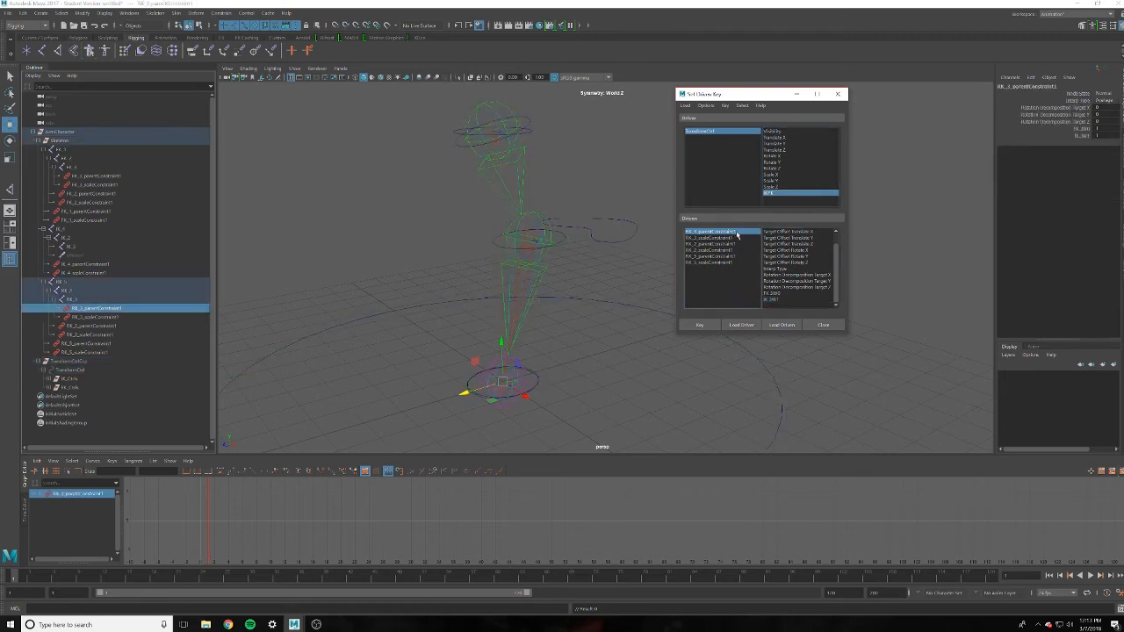
pyautogui.click(795, 299)
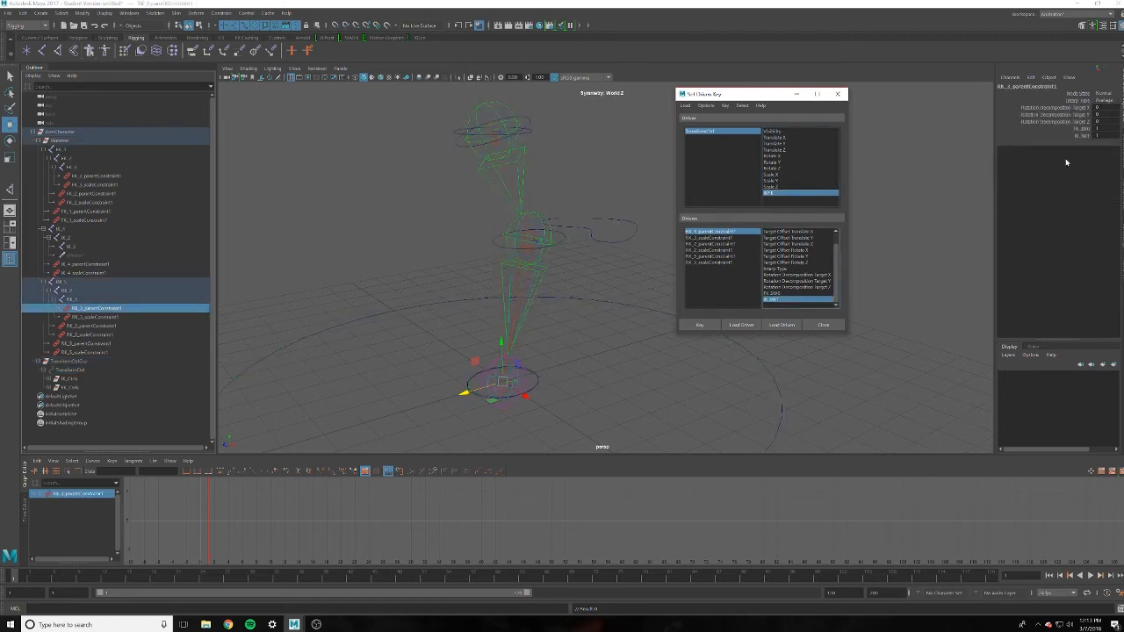
pyautogui.click(1106, 125)
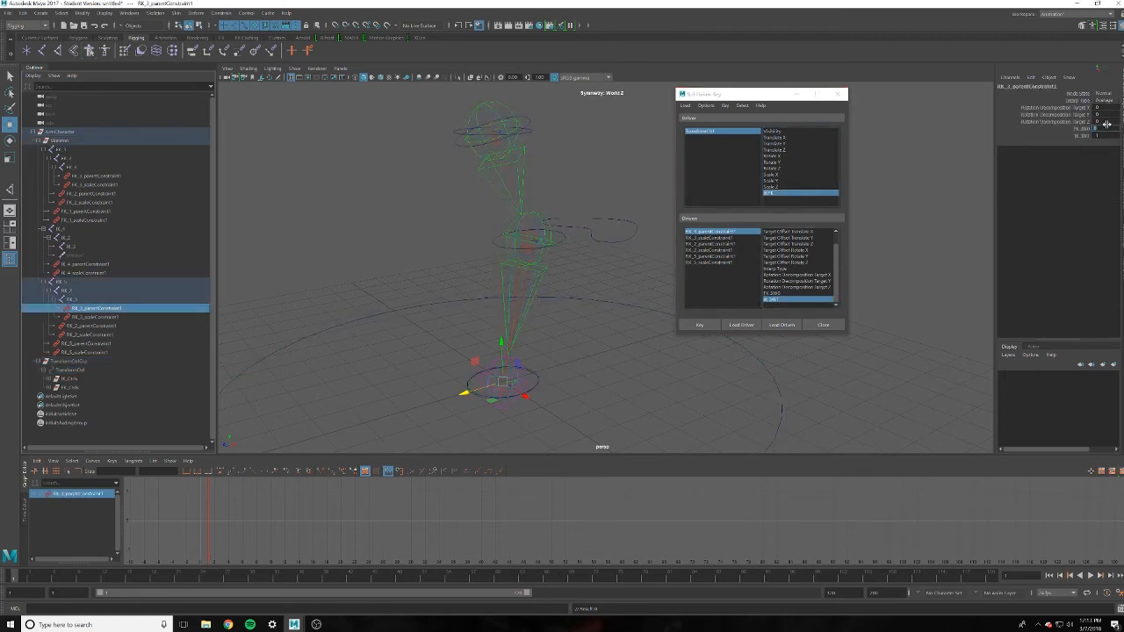
pyautogui.click(787, 296)
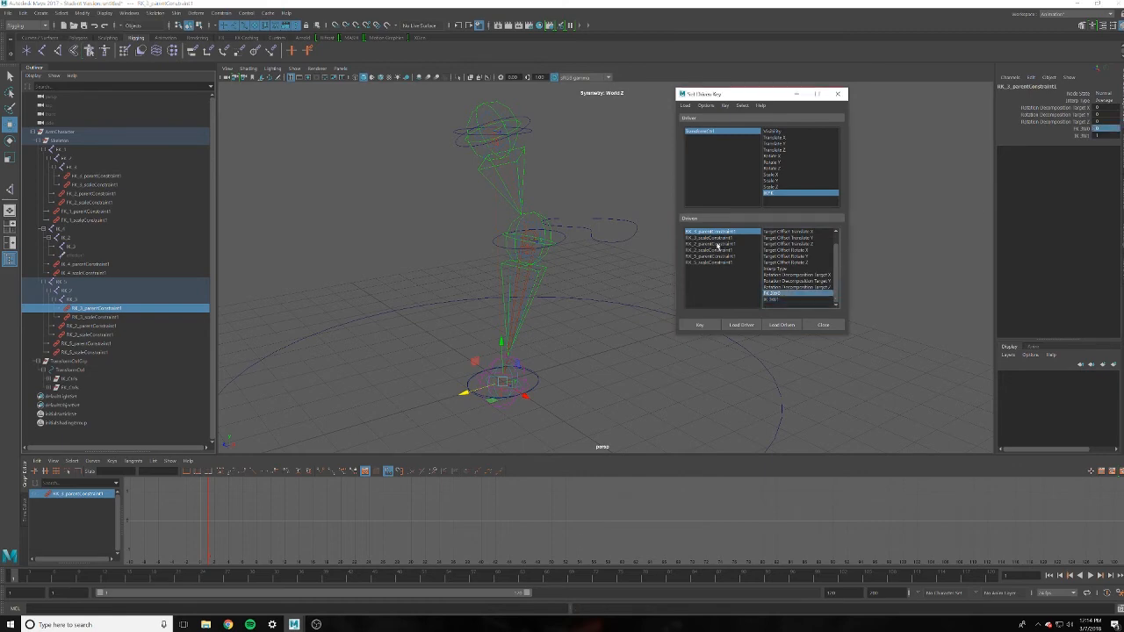
pyautogui.click(712, 238)
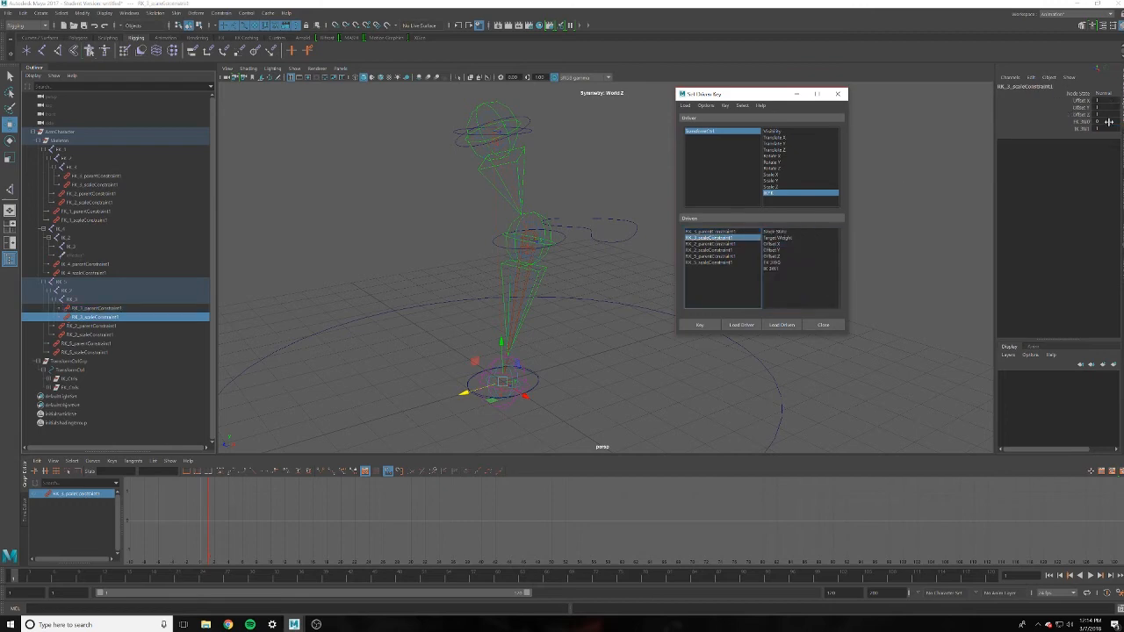
pyautogui.click(1109, 122)
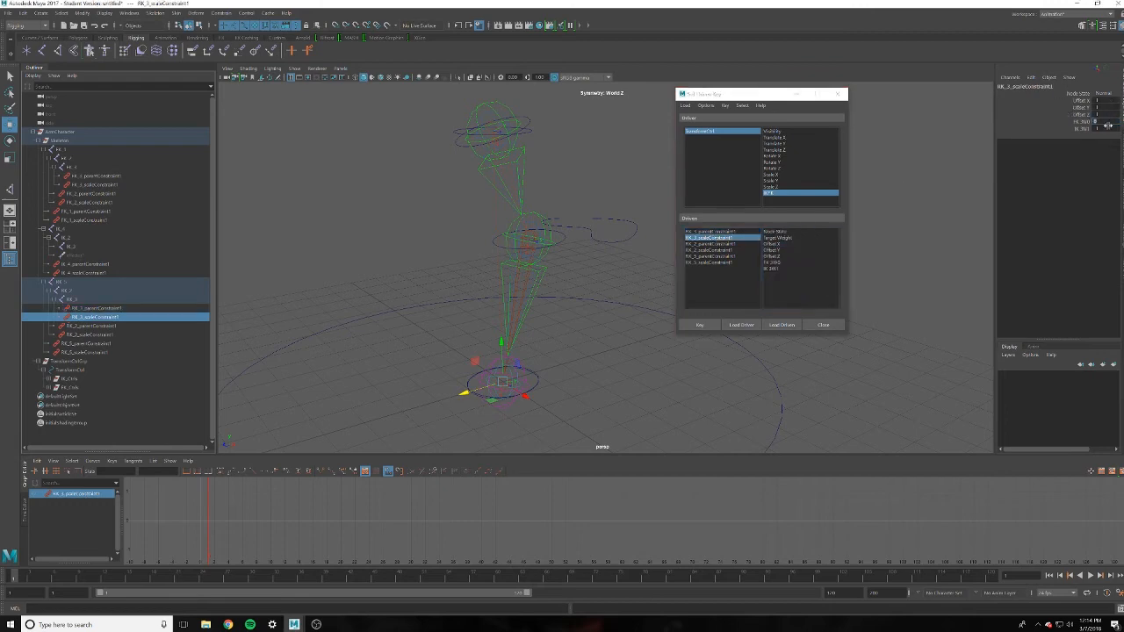
# Set the FK weight to 0 on the parent and scale constraints of RK_2 and RK_1
pyautogui.click(711, 244)
pyautogui.click(1099, 129)
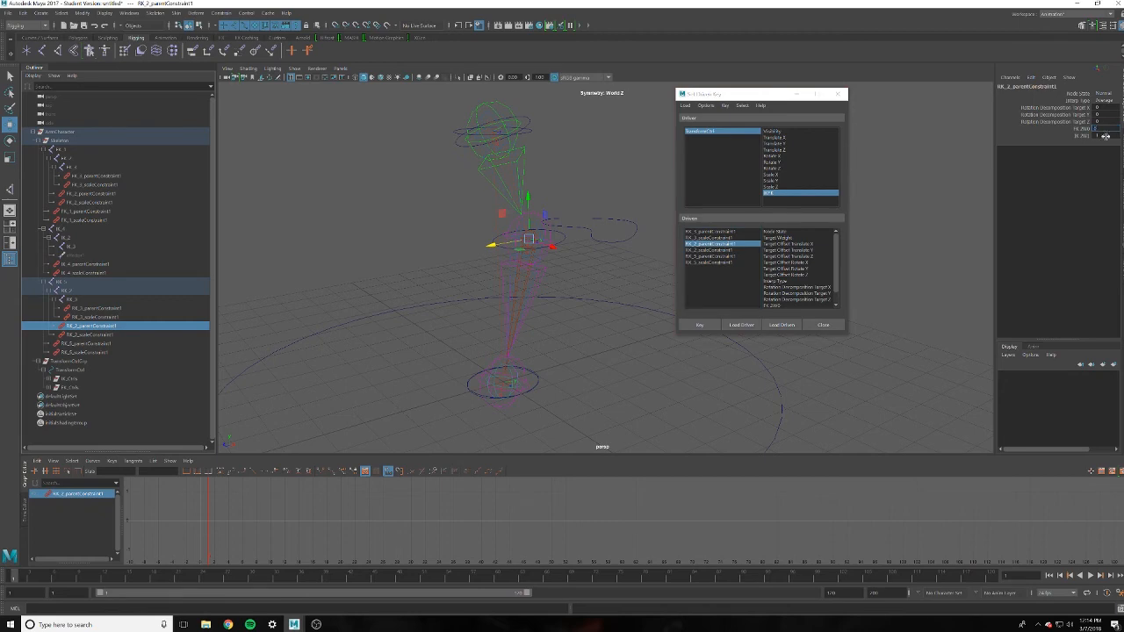
pyautogui.click(728, 250)
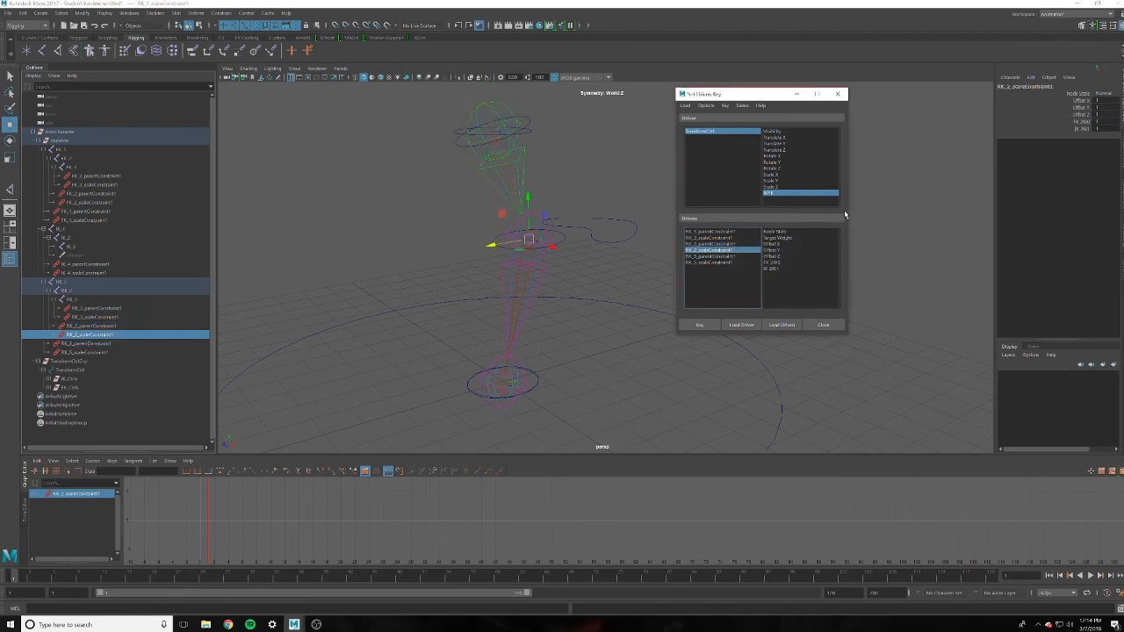
pyautogui.click(1100, 122)
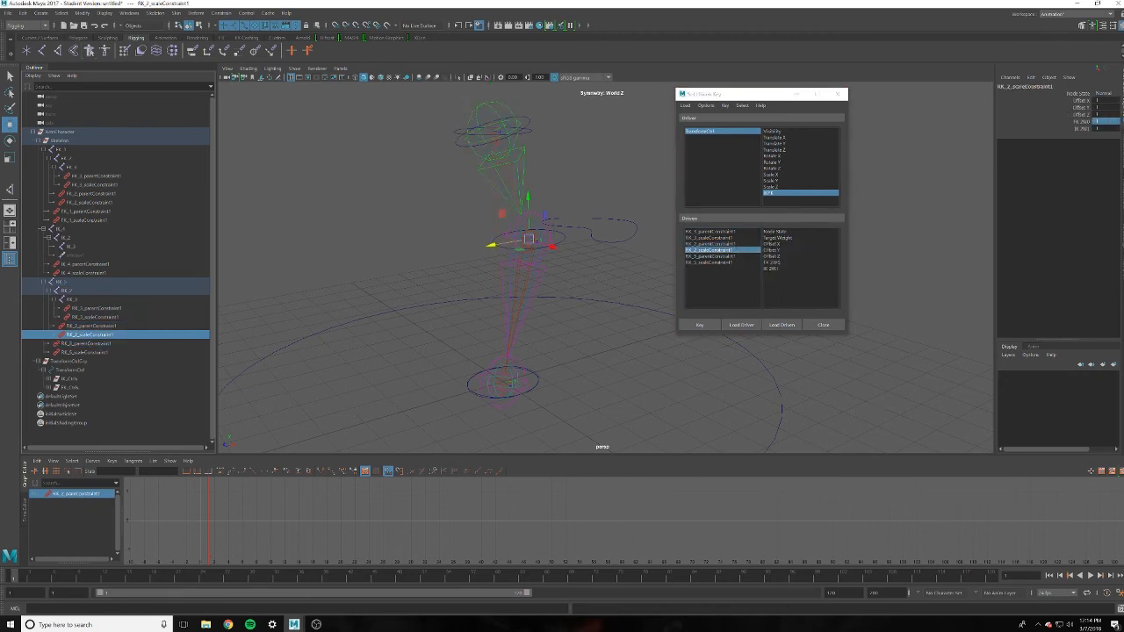
pyautogui.click(730, 256)
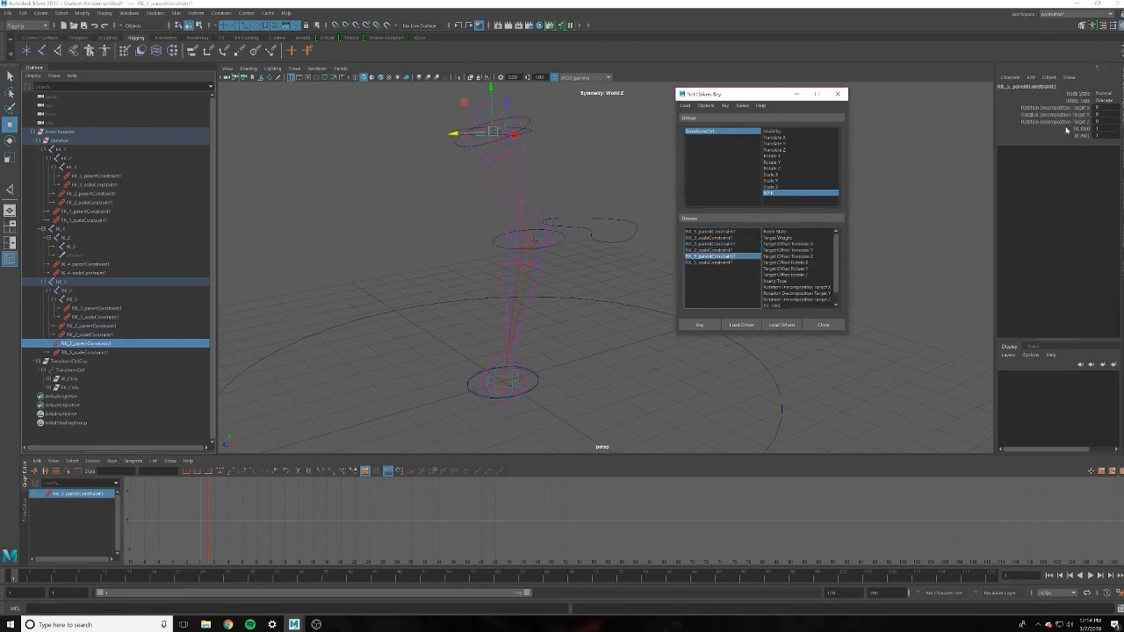
pyautogui.click(732, 262)
pyautogui.click(1100, 123)
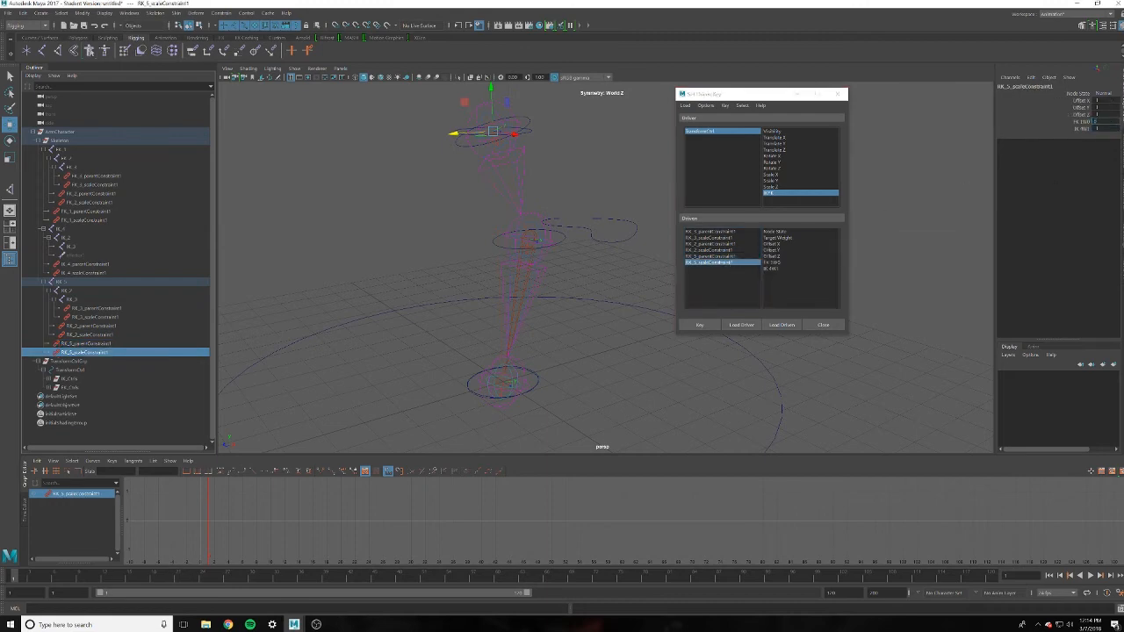
# Try to key all six driven constraints against IKFK at once
pyautogui.keyDown('shift'); pyautogui.click(721, 231); pyautogui.keyUp('shift')
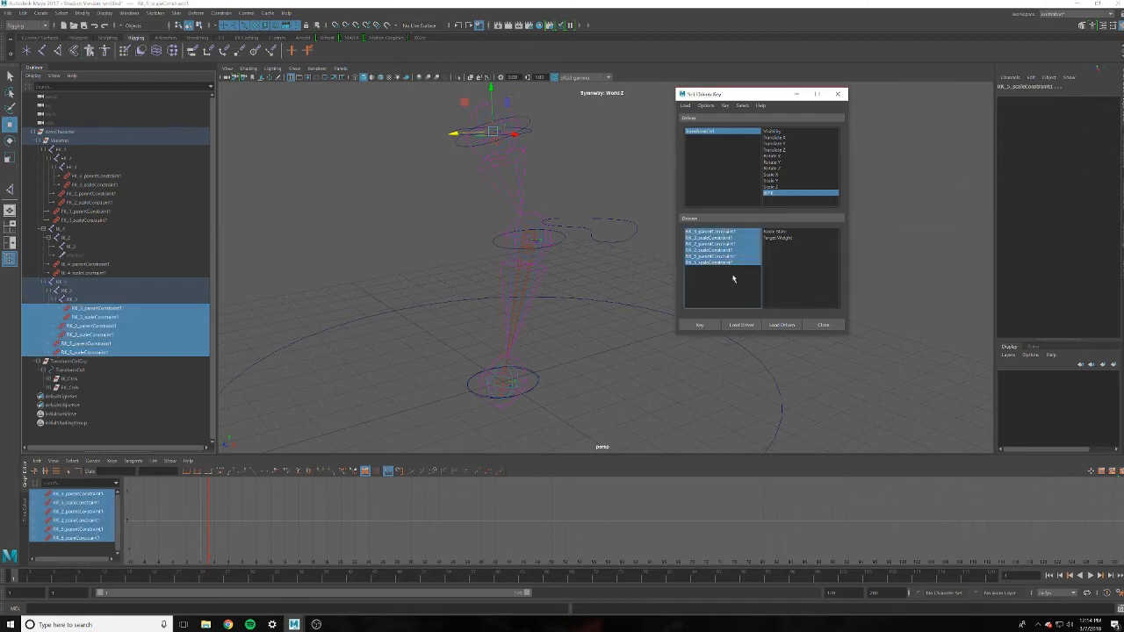
pyautogui.click(700, 325)
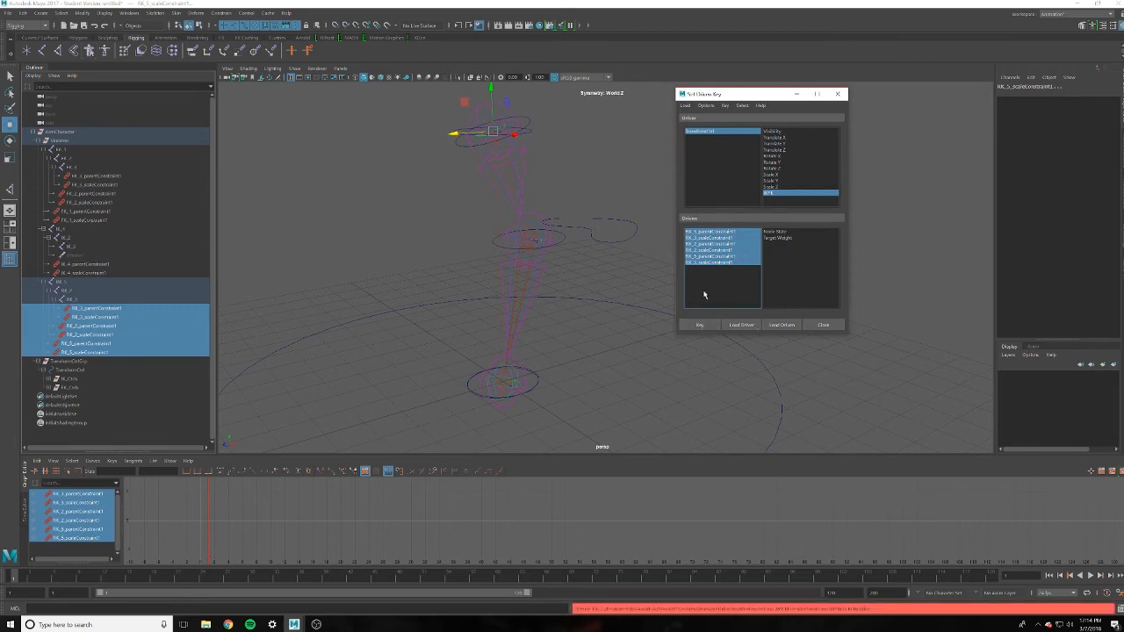
# Key the FK and IK weights of RK_3's parent and scale constraints against IKFK at 0
pyautogui.click(715, 233)
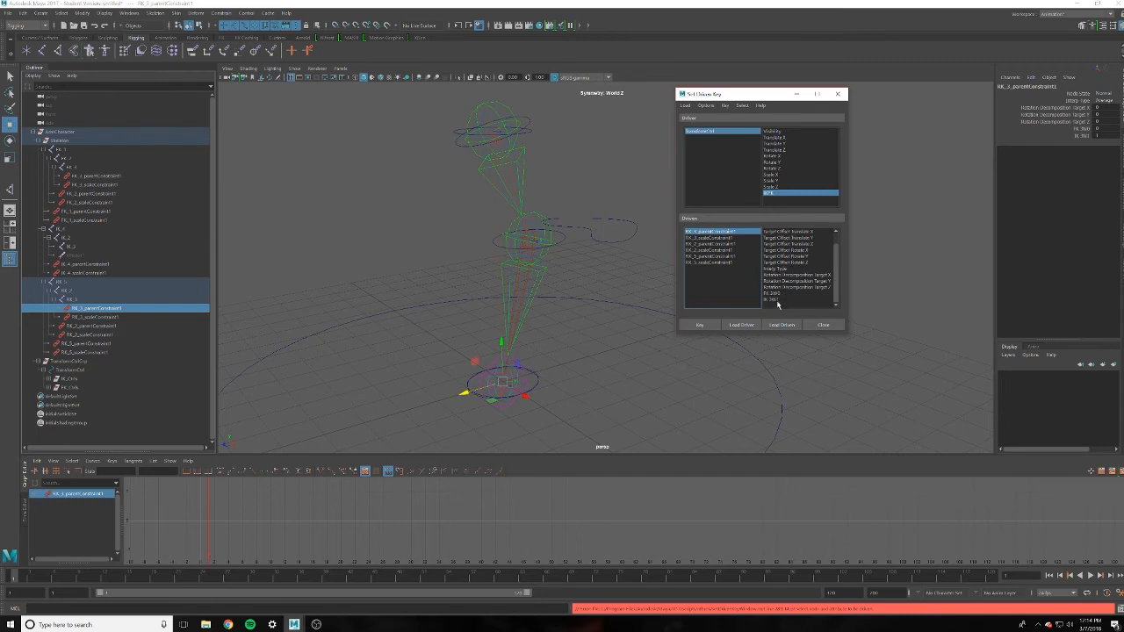
pyautogui.scroll(-1, 777, 290)
pyautogui.moveTo(782, 294); pyautogui.dragTo(782, 299)
pyautogui.click(700, 326)
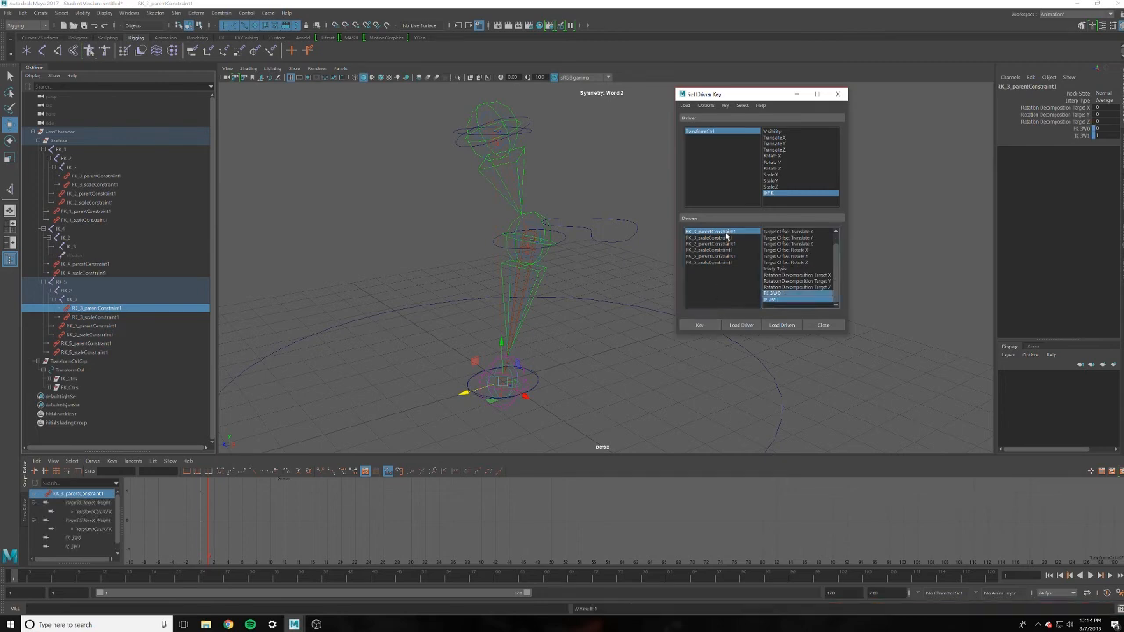
pyautogui.click(727, 237)
pyautogui.click(700, 326)
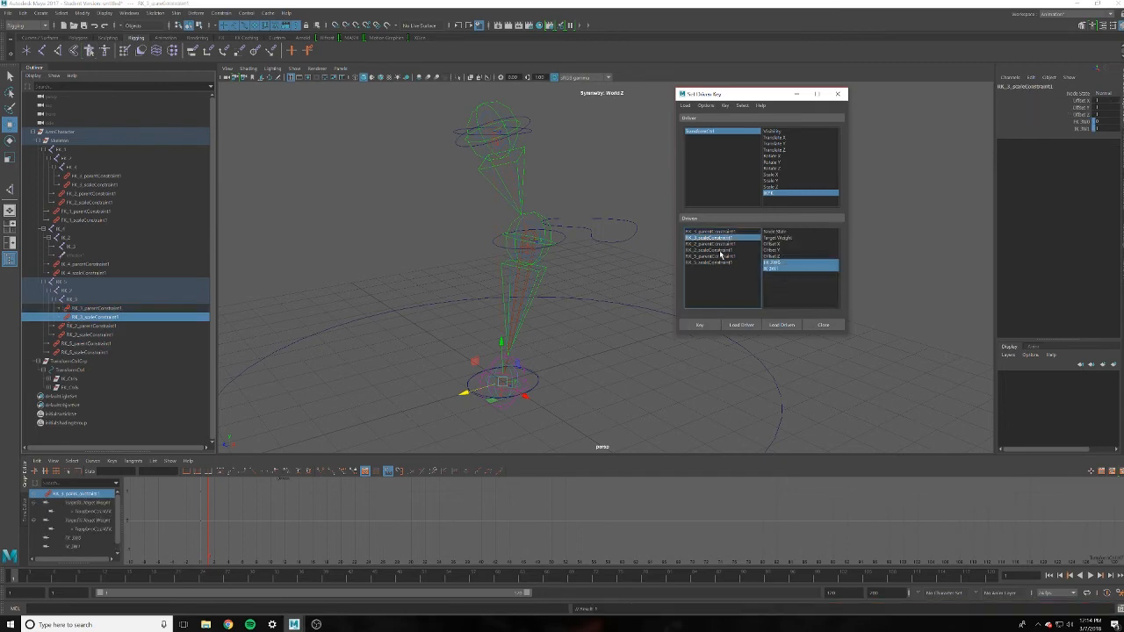
# Key the FK and IK weights of RK_2's parent and scale constraints against IKFK at 0
pyautogui.click(727, 244)
pyautogui.scroll(-1, 779, 296)
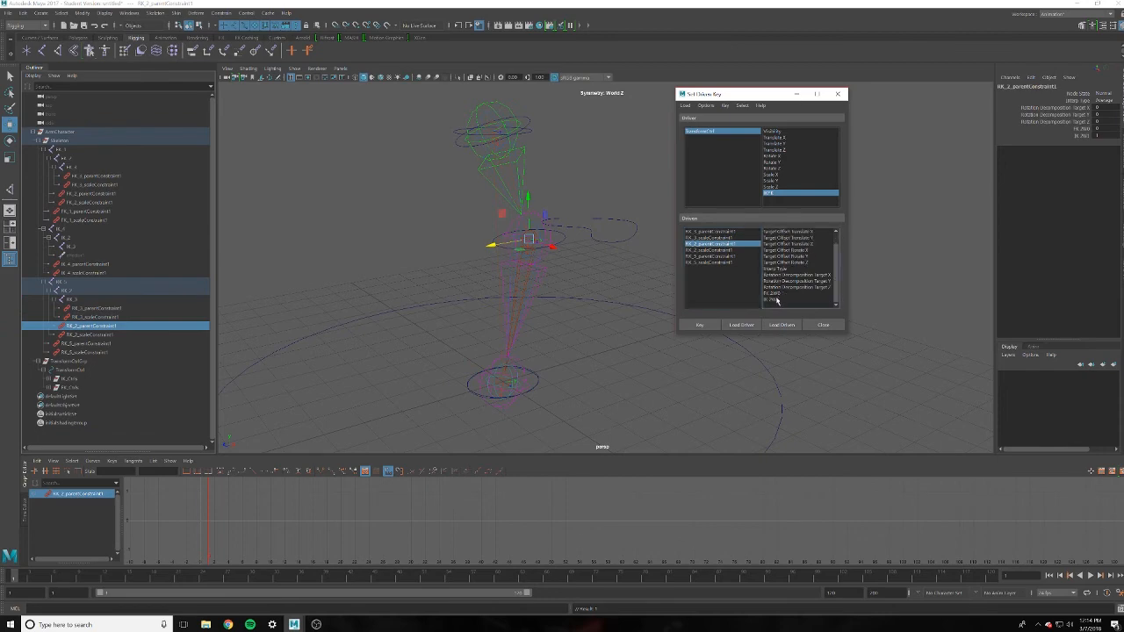
pyautogui.moveTo(781, 294); pyautogui.dragTo(781, 299)
pyautogui.click(700, 326)
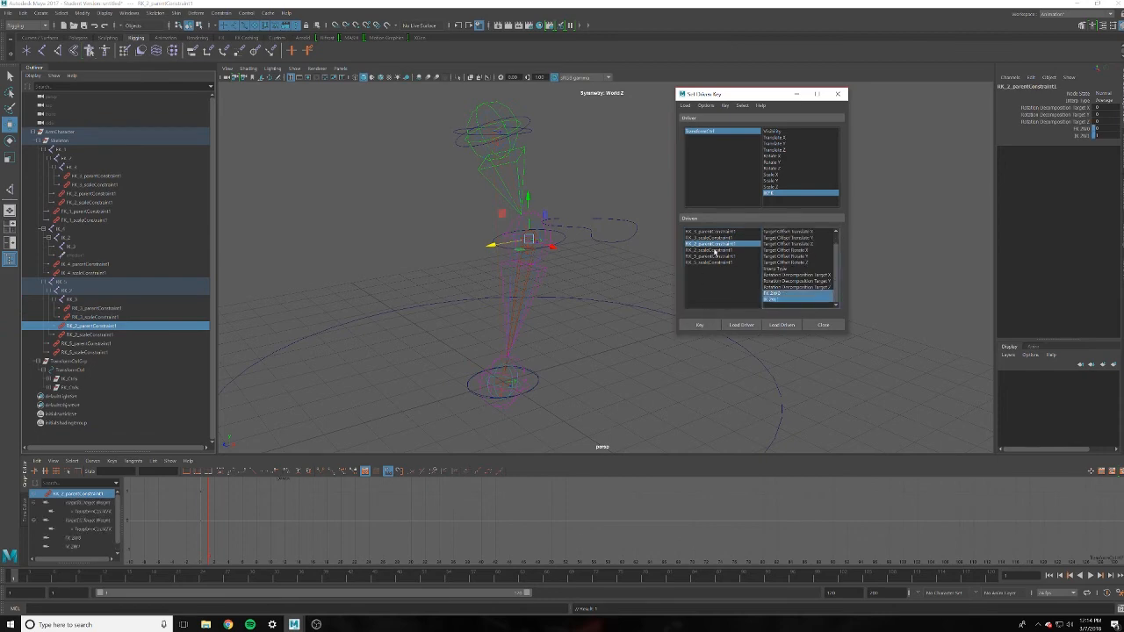
pyautogui.click(711, 249)
pyautogui.click(700, 326)
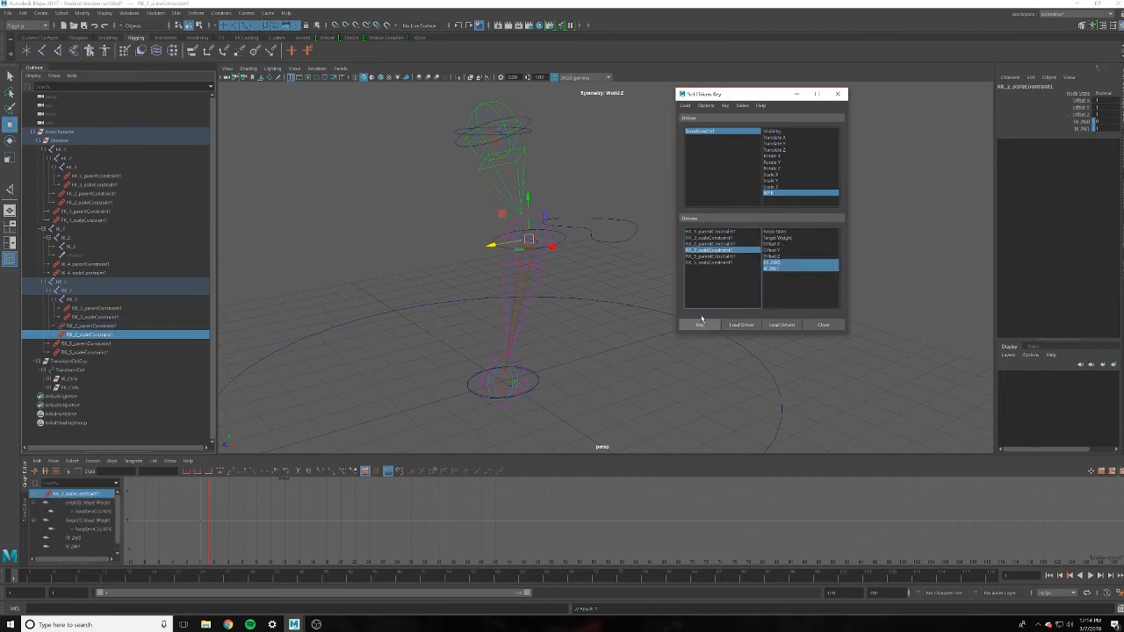
# Key the FK and IK weights of RK_1's parent and scale constraints against IKFK at 0
pyautogui.click(729, 256)
pyautogui.scroll(-1, 766, 287)
pyautogui.click(771, 298)
pyautogui.click(772, 304)
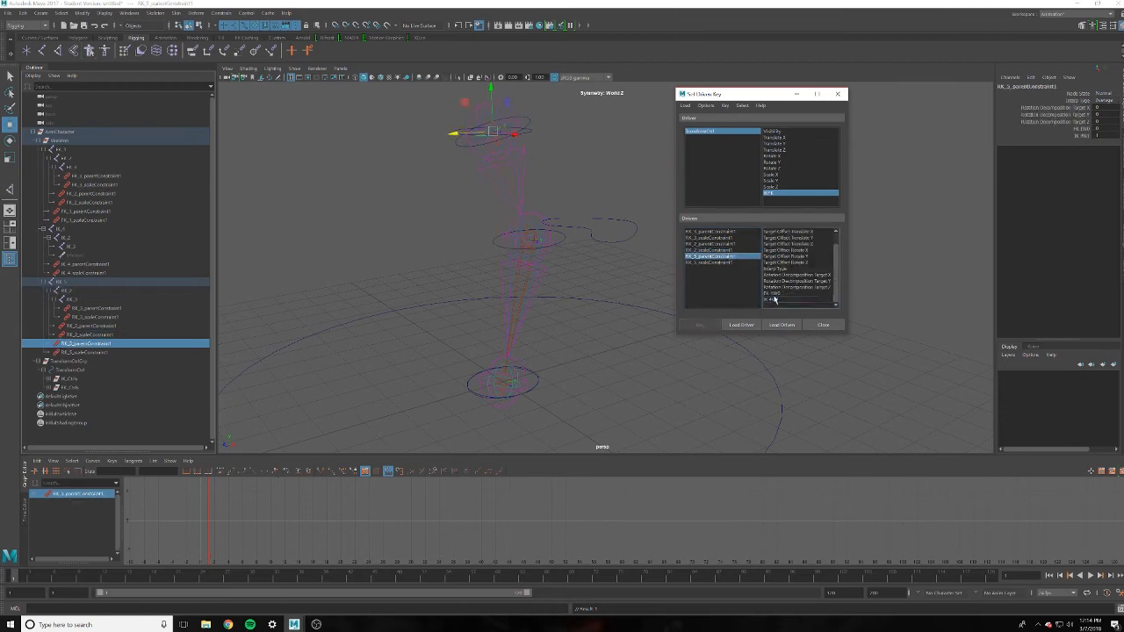
pyautogui.moveTo(775, 293); pyautogui.dragTo(772, 300)
pyautogui.click(703, 326)
pyautogui.click(721, 262)
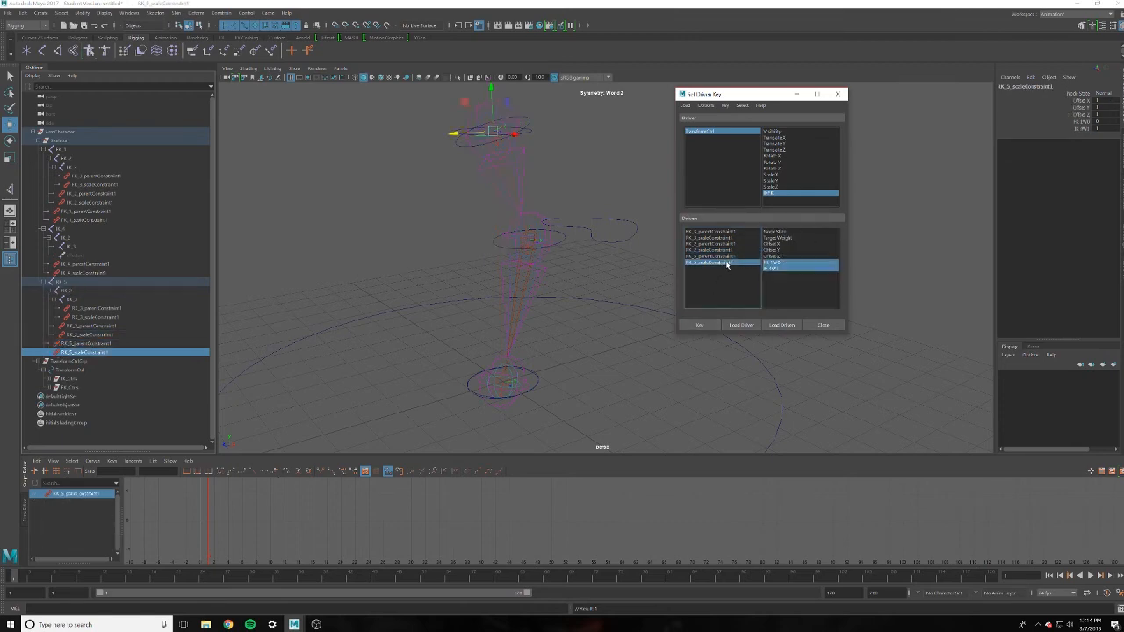
pyautogui.click(715, 325)
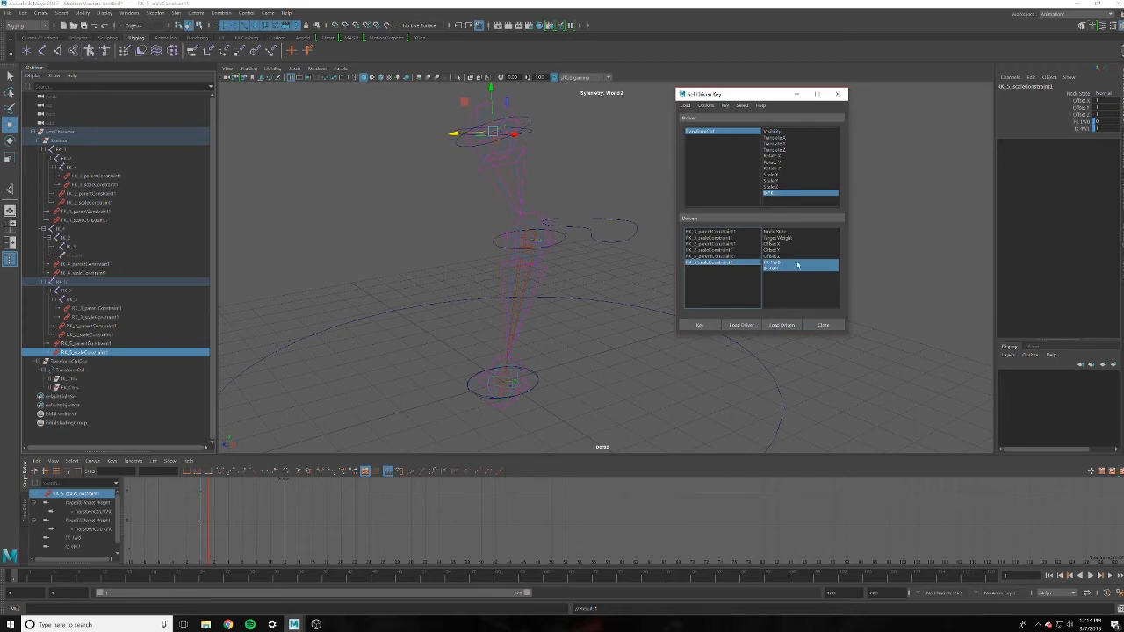
# Set the IKFK attribute on TransformCtrl to 1
pyautogui.click(780, 197)
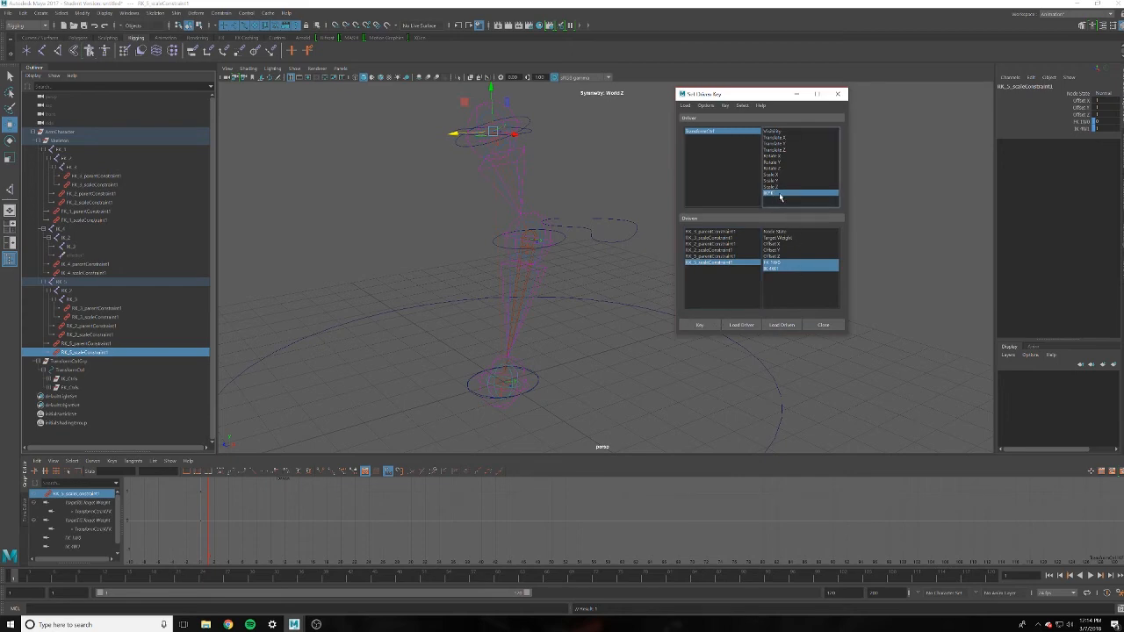
pyautogui.click(755, 145)
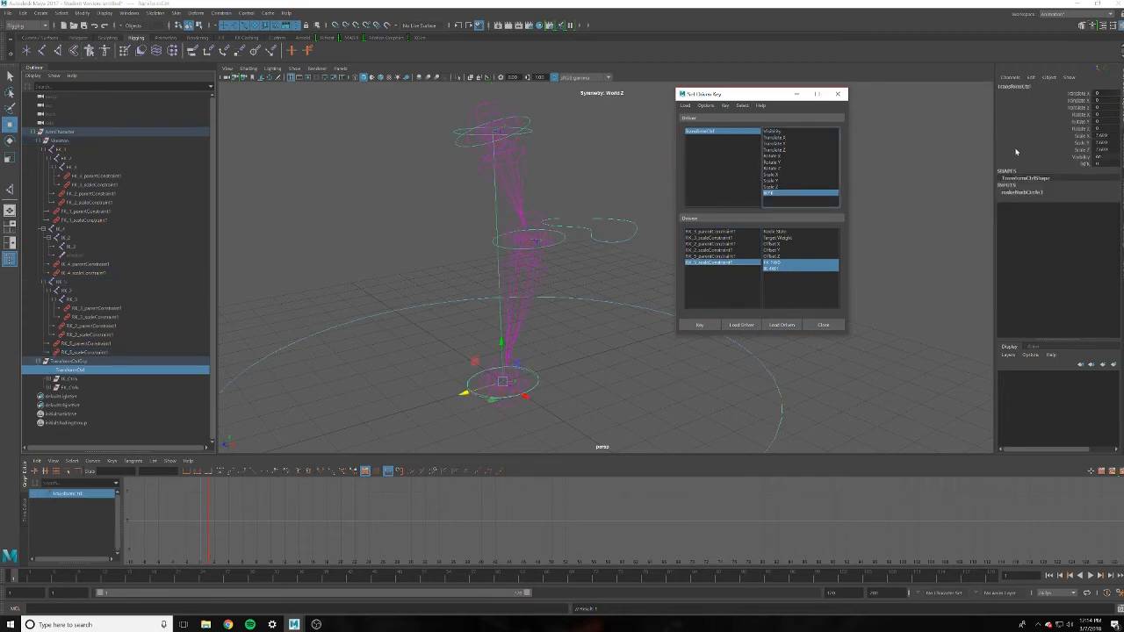
pyautogui.click(1098, 163)
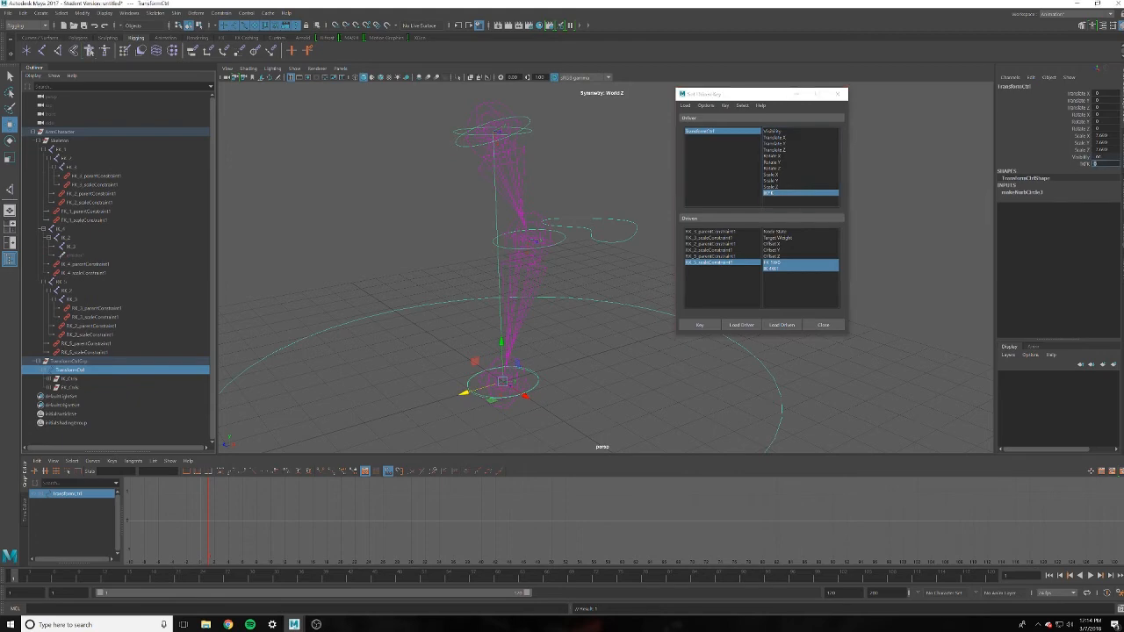
pyautogui.write('1')
pyautogui.press('Return')
# Set the FK weight to 1 and the IK weight to 0 on RK_3's parent and scale constraints
pyautogui.click(714, 233)
pyautogui.click(787, 293)
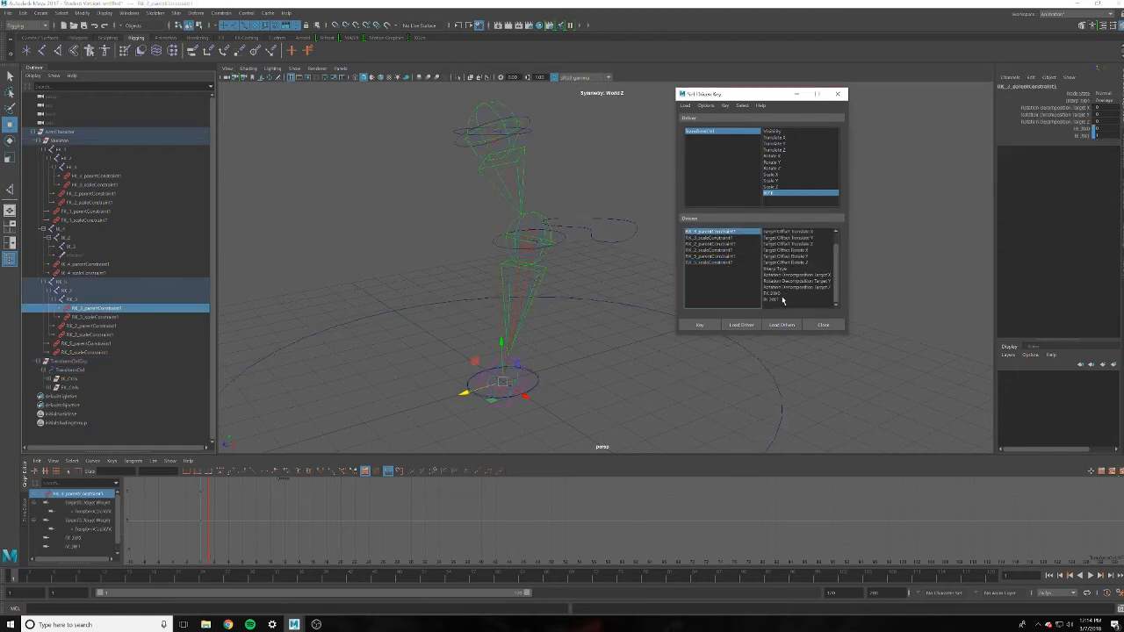
pyautogui.click(1098, 129)
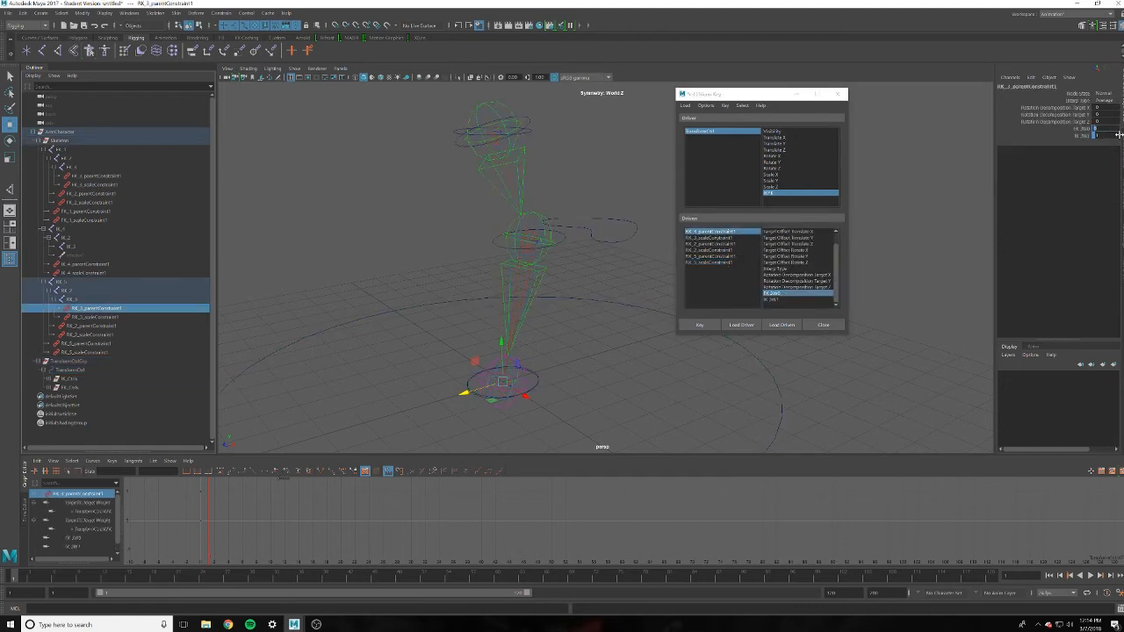
pyautogui.write('1')
pyautogui.press('Tab')
pyautogui.click(712, 238)
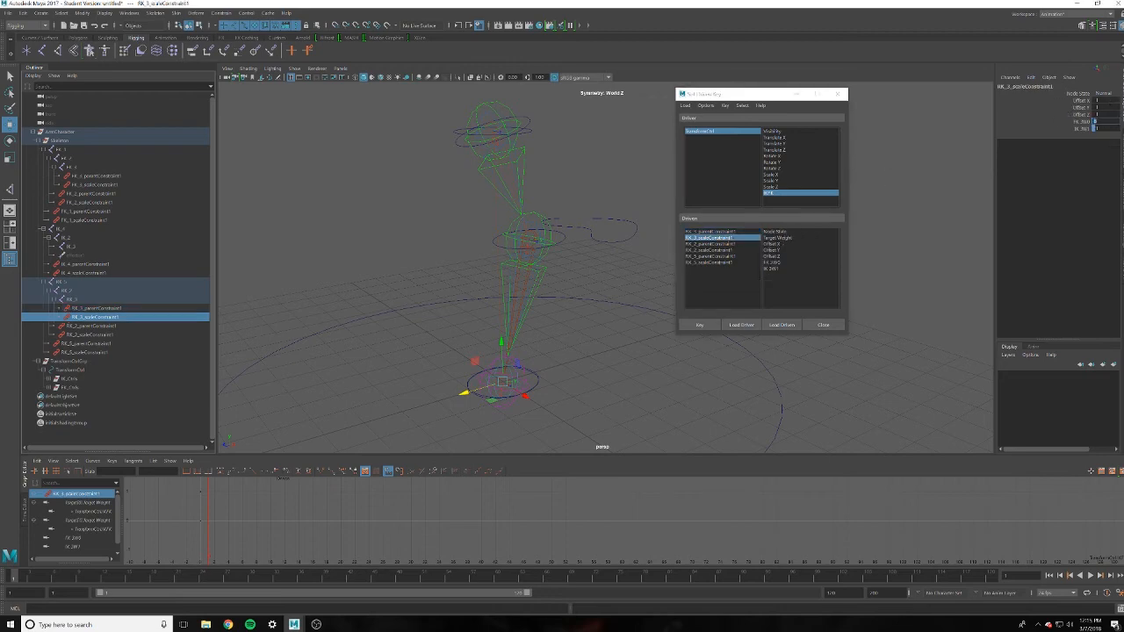
pyautogui.write('1')
pyautogui.press('Tab')
pyautogui.write('0')
pyautogui.click(722, 243)
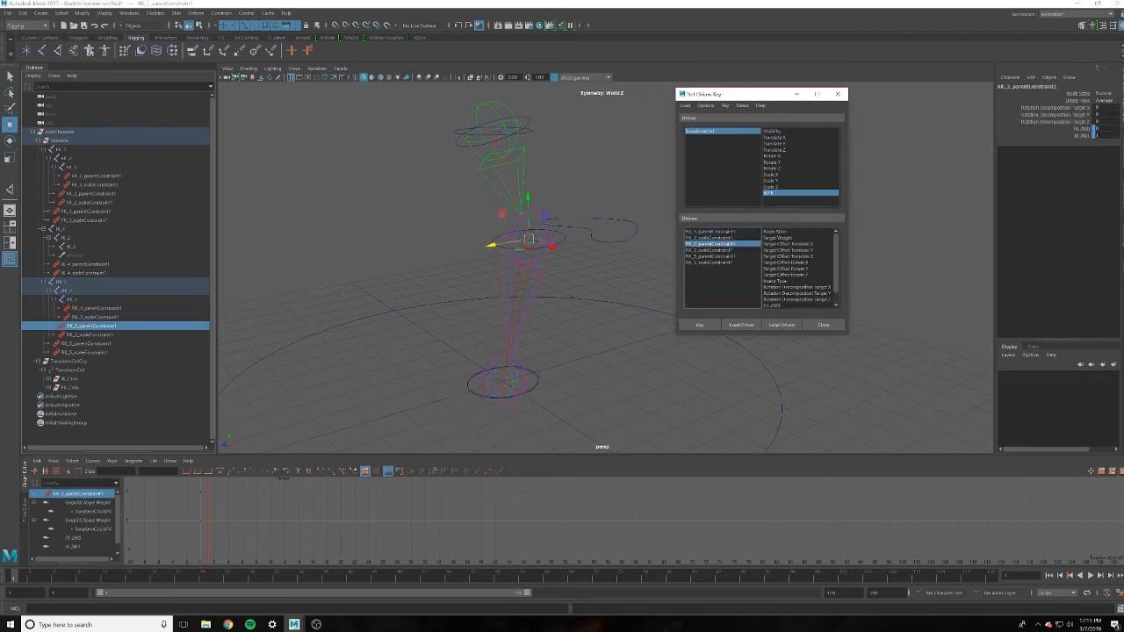
# Set the FK weight to 1 and the IK weight to 0 on RK_2's and RK_1's parent and scale constraints
pyautogui.click(1096, 129)
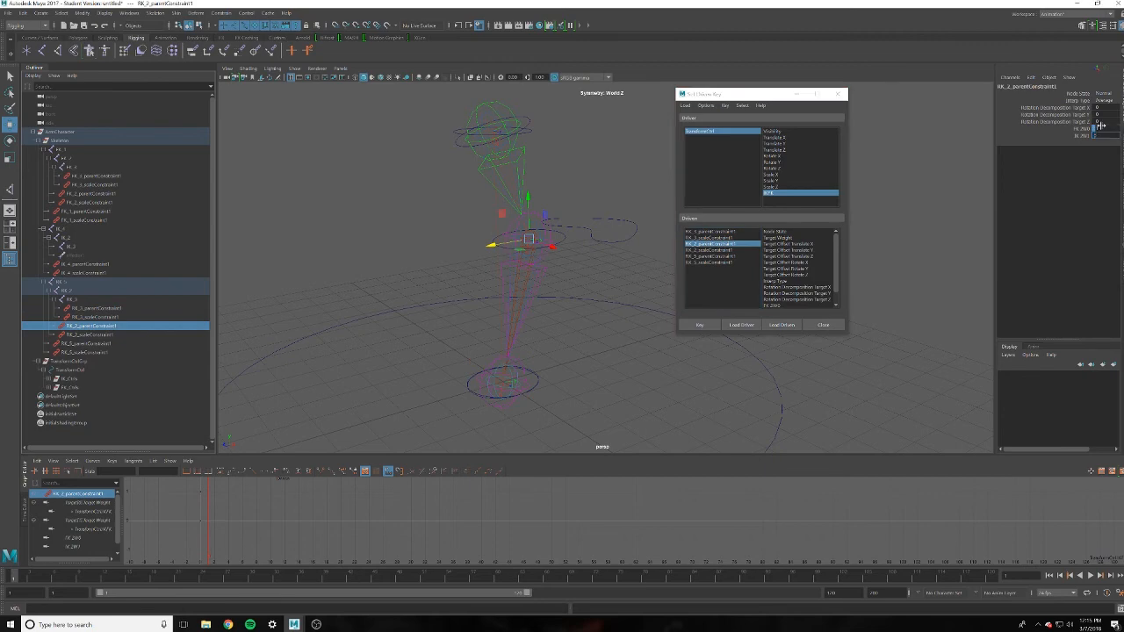
pyautogui.click(721, 251)
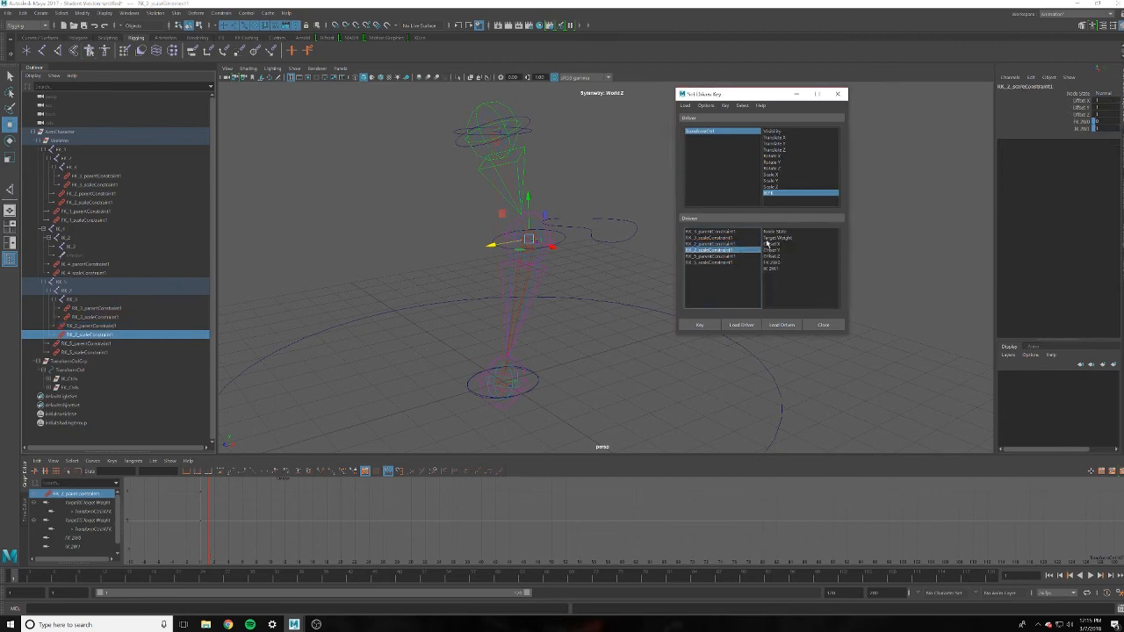
pyautogui.click(1106, 119)
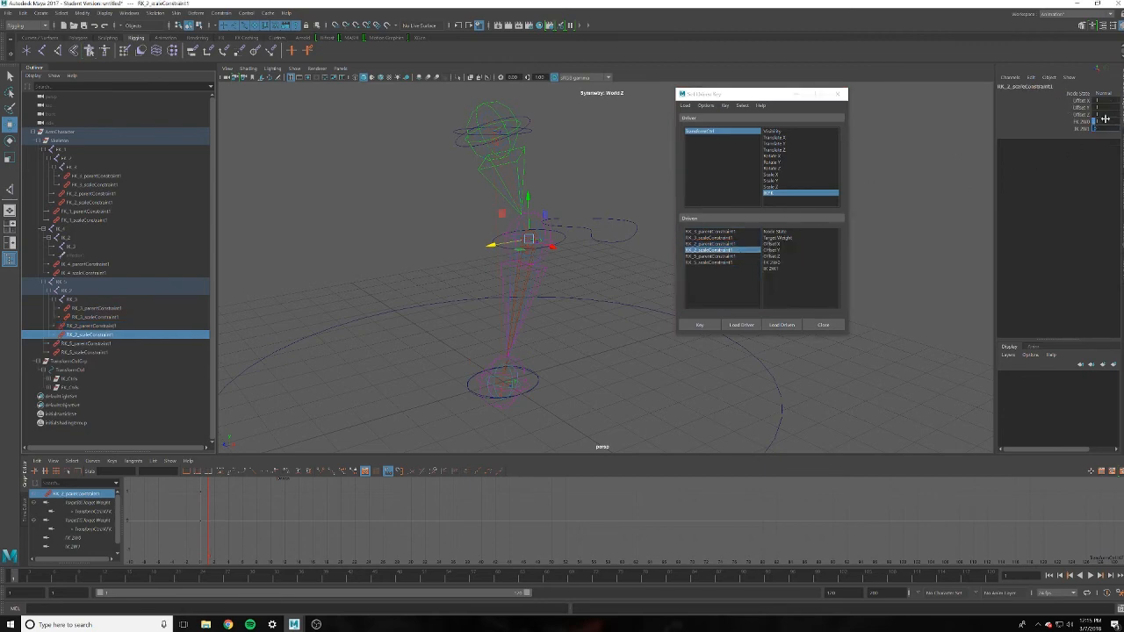
pyautogui.click(749, 256)
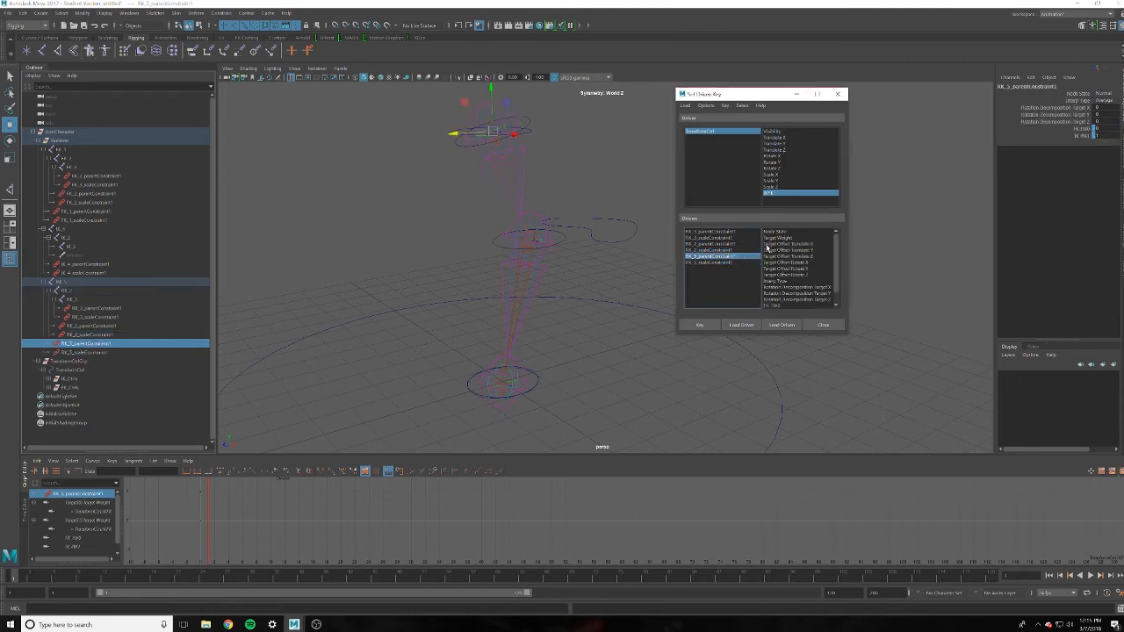
pyautogui.click(1105, 128)
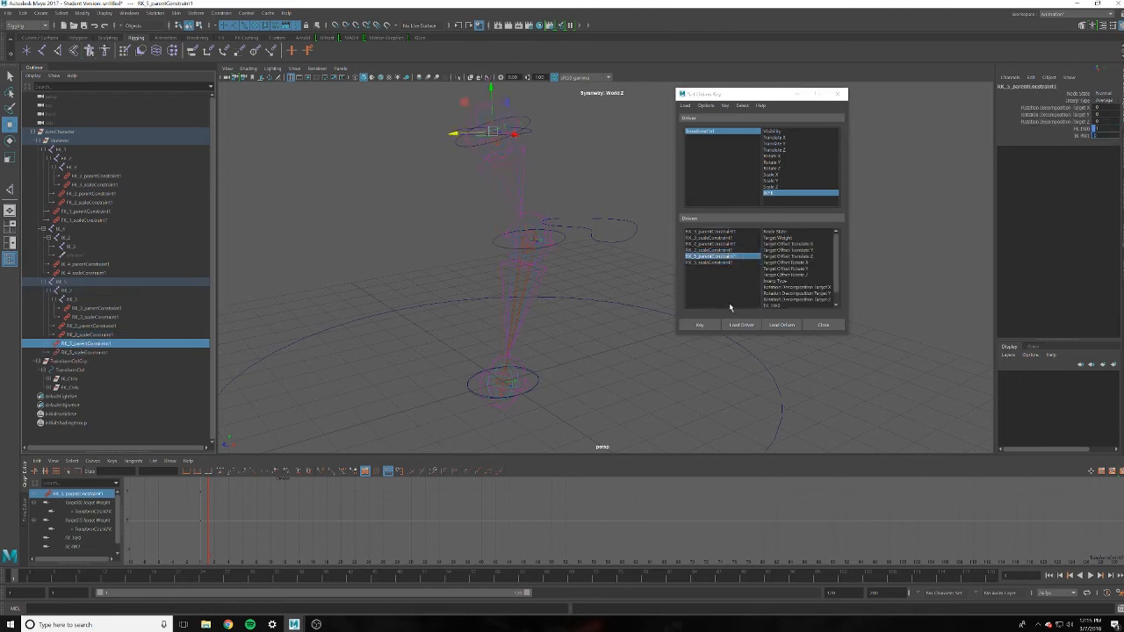
pyautogui.click(734, 263)
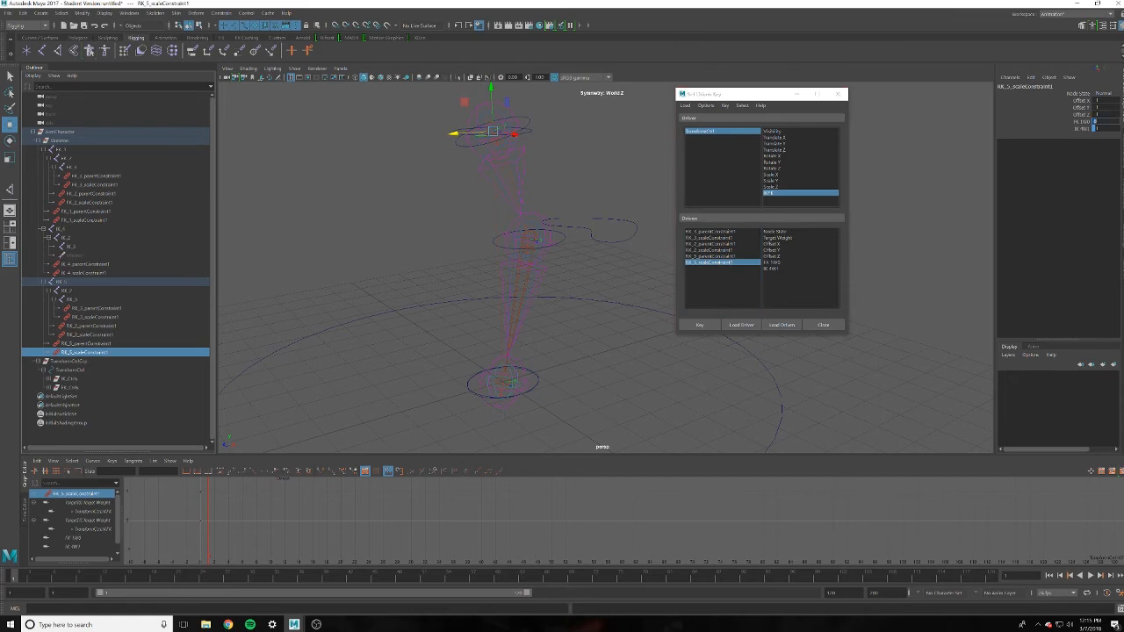
pyautogui.click(1106, 122)
# Key the FK and IK weights of RK_3's parent and scale constraints against IKFK at 1
pyautogui.click(702, 231)
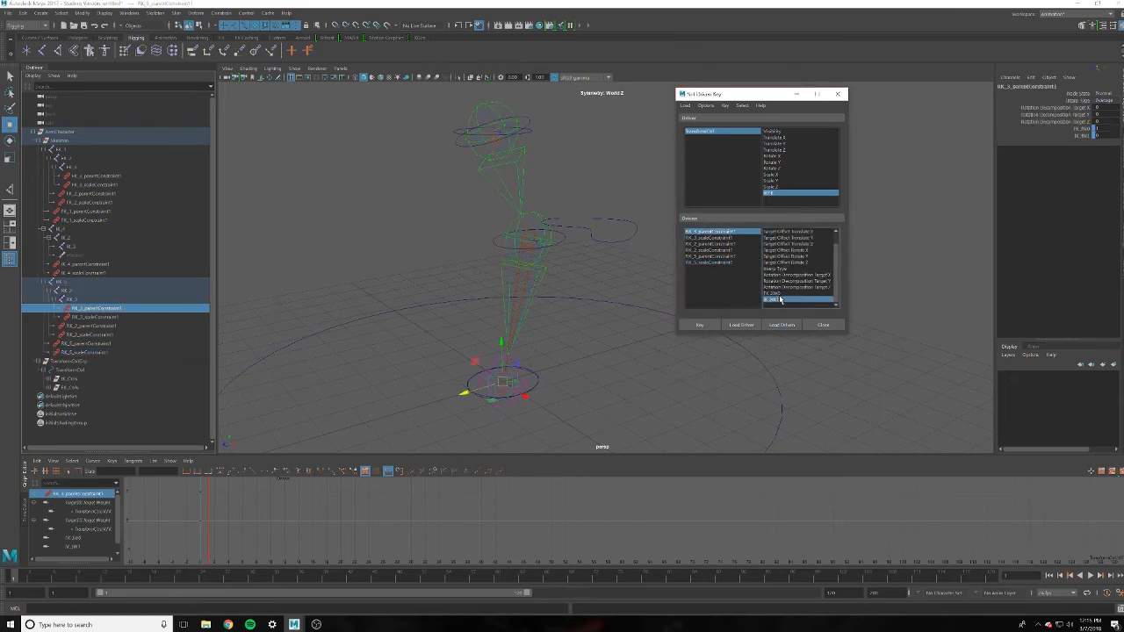
pyautogui.click(785, 293)
pyautogui.click(699, 325)
pyautogui.click(722, 238)
pyautogui.click(699, 324)
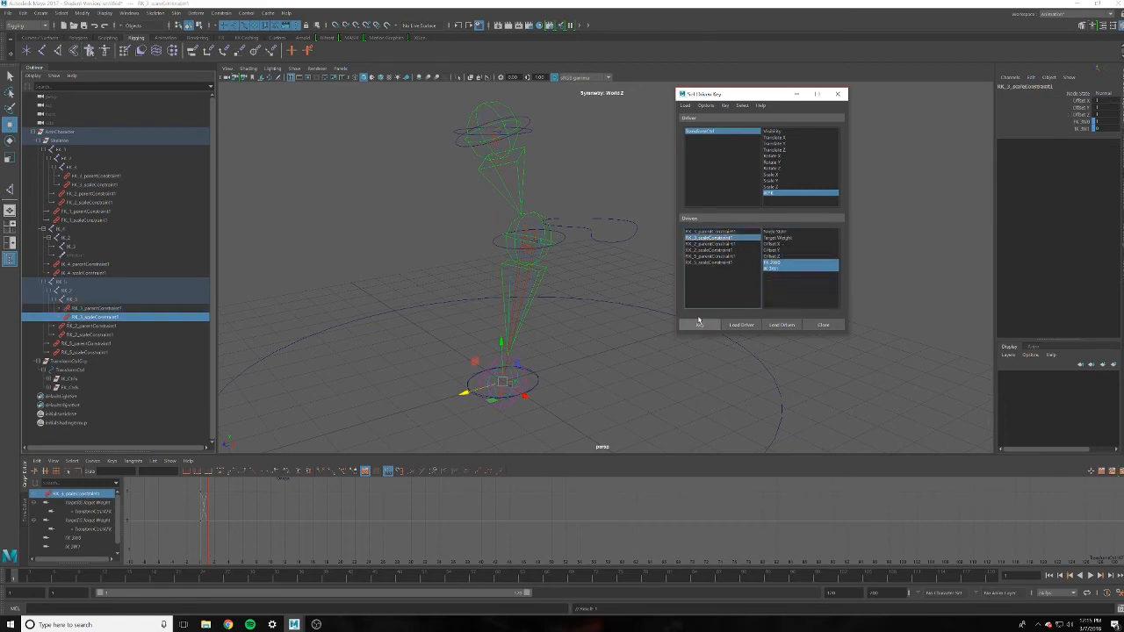
# Key the FK and IK weights of RK_2's parent and scale constraints against IKFK at 1
pyautogui.click(713, 244)
pyautogui.moveTo(777, 299); pyautogui.dragTo(777, 293)
pyautogui.click(699, 325)
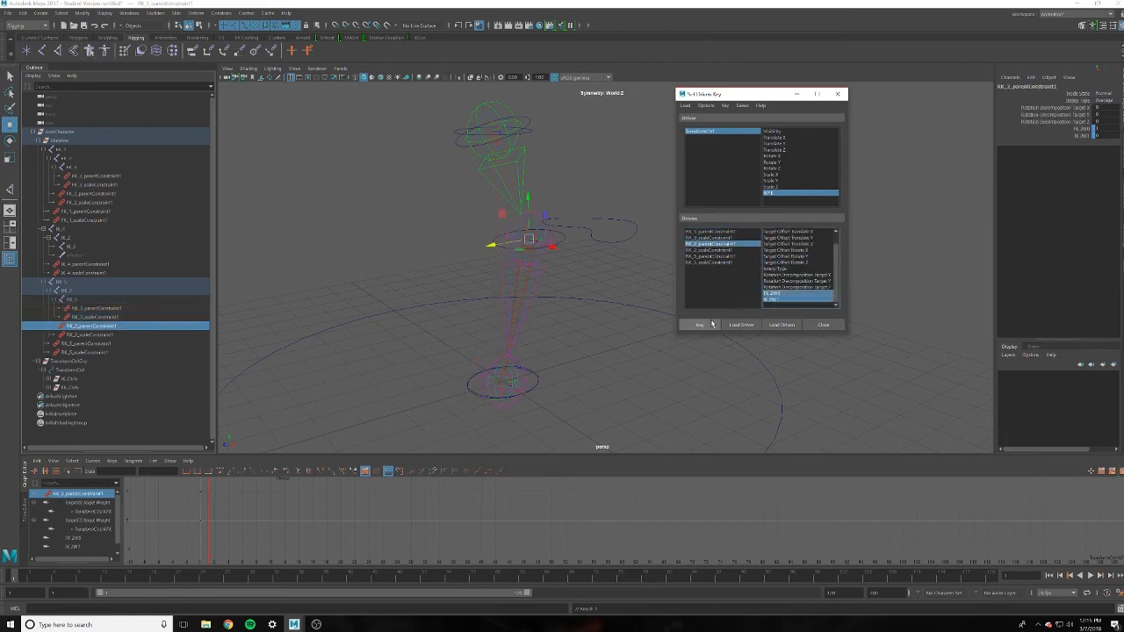
pyautogui.click(718, 250)
pyautogui.click(699, 325)
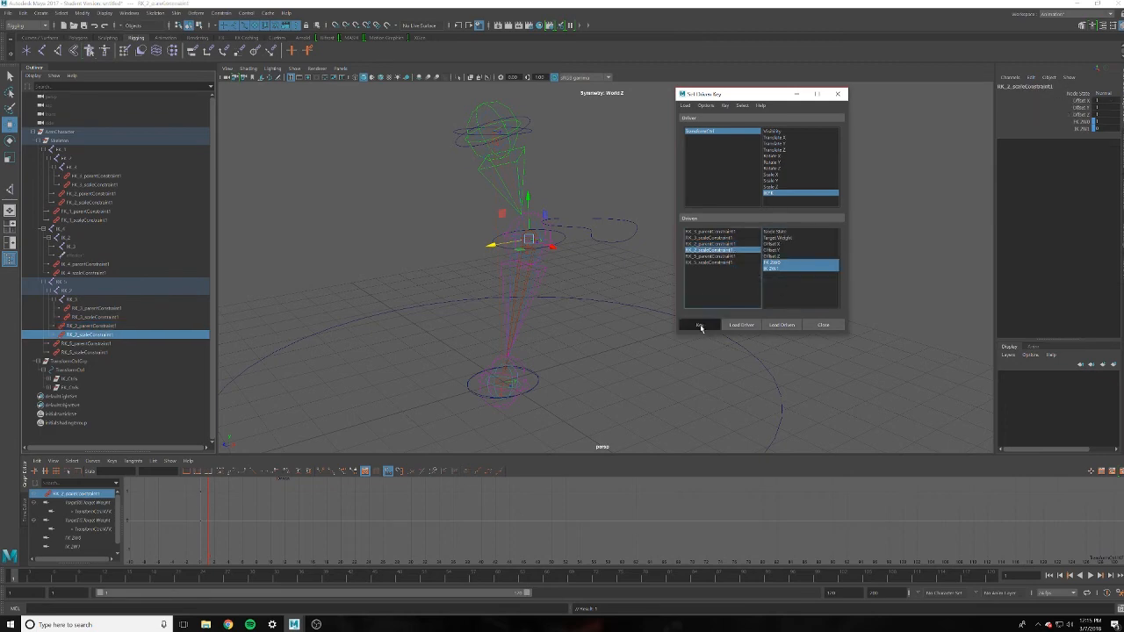
# Key the FK and IK weights of RK_1's parent and scale constraints against IKFK at 1, and close Set Driven Key
pyautogui.click(722, 255)
pyautogui.scroll(-5, 778, 290)
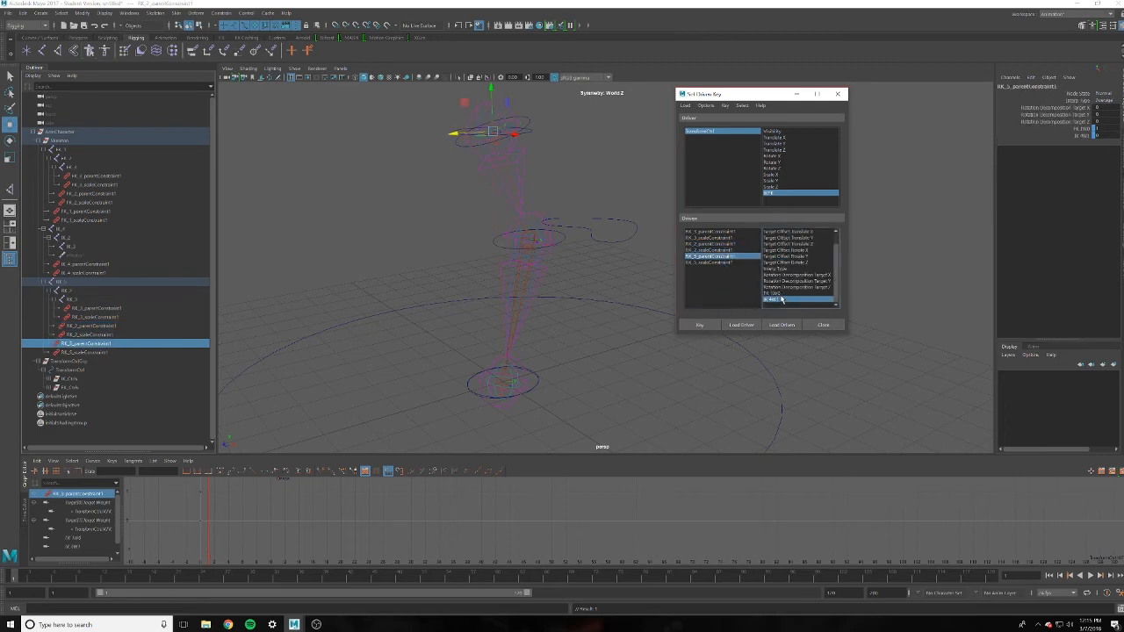
pyautogui.moveTo(772, 293); pyautogui.dragTo(776, 300)
pyautogui.click(700, 325)
pyautogui.click(715, 262)
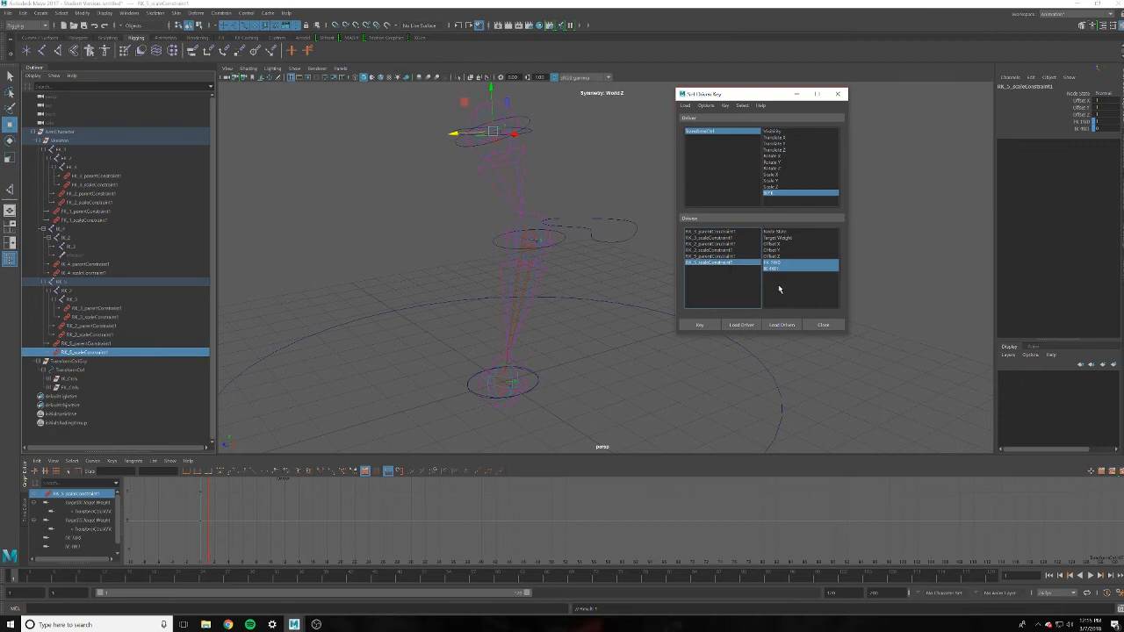
pyautogui.click(714, 324)
pyautogui.click(841, 94)
# Test the rig by moving TransformCtrl, undo the move, and clear the selection
pyautogui.click(722, 416)
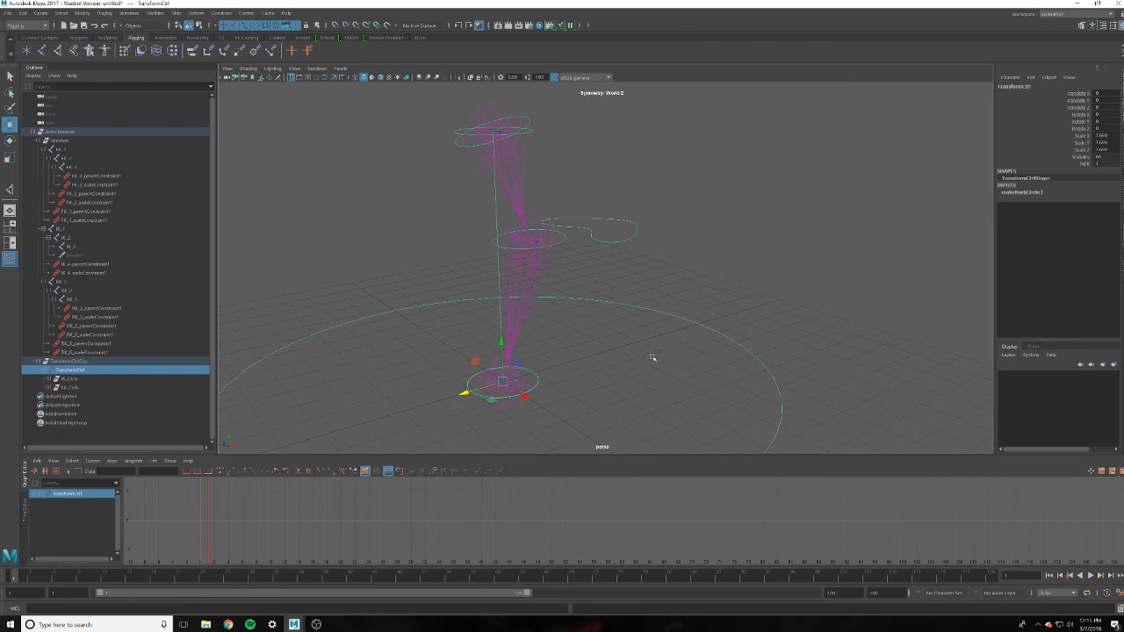
pyautogui.keyDown('alt'); pyautogui.moveTo(743, 326); pyautogui.dragTo(667, 314, button='right'); pyautogui.keyUp('alt')
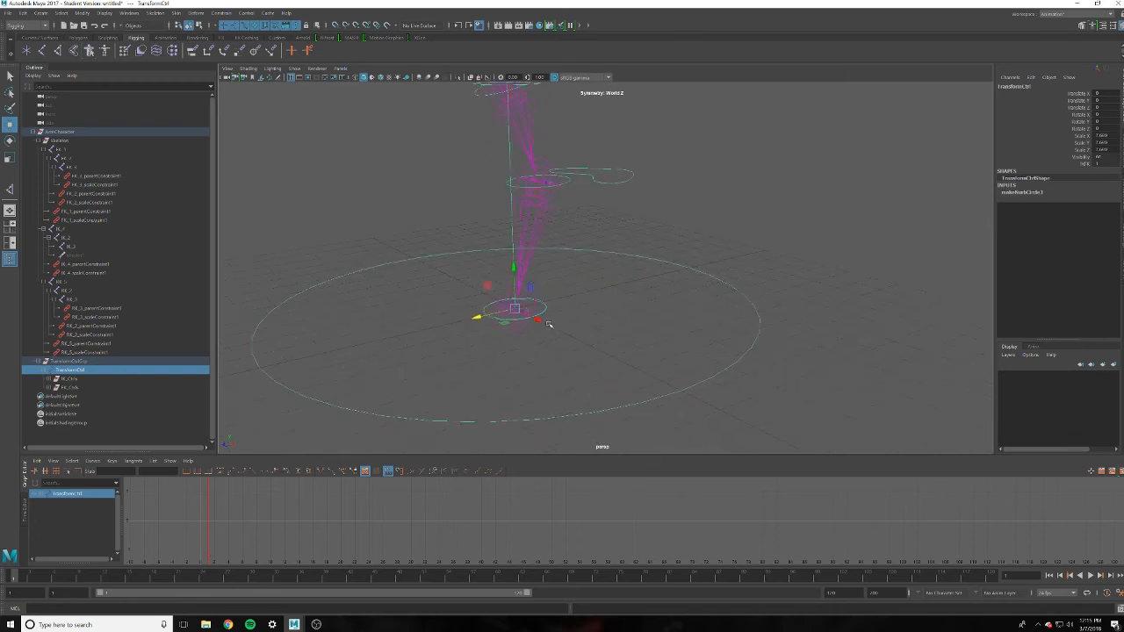
pyautogui.moveTo(547, 369); pyautogui.dragTo(454, 314)
pyautogui.hotkey('ctrl', 'z')
pyautogui.click(589, 325)
pyautogui.keyDown('alt'); pyautogui.moveTo(599, 284); pyautogui.dragTo(601, 300, button='middle'); pyautogui.keyUp('alt')
pyautogui.keyDown('alt'); pyautogui.moveTo(601, 300); pyautogui.dragTo(562, 274, button='right'); pyautogui.keyUp('alt')
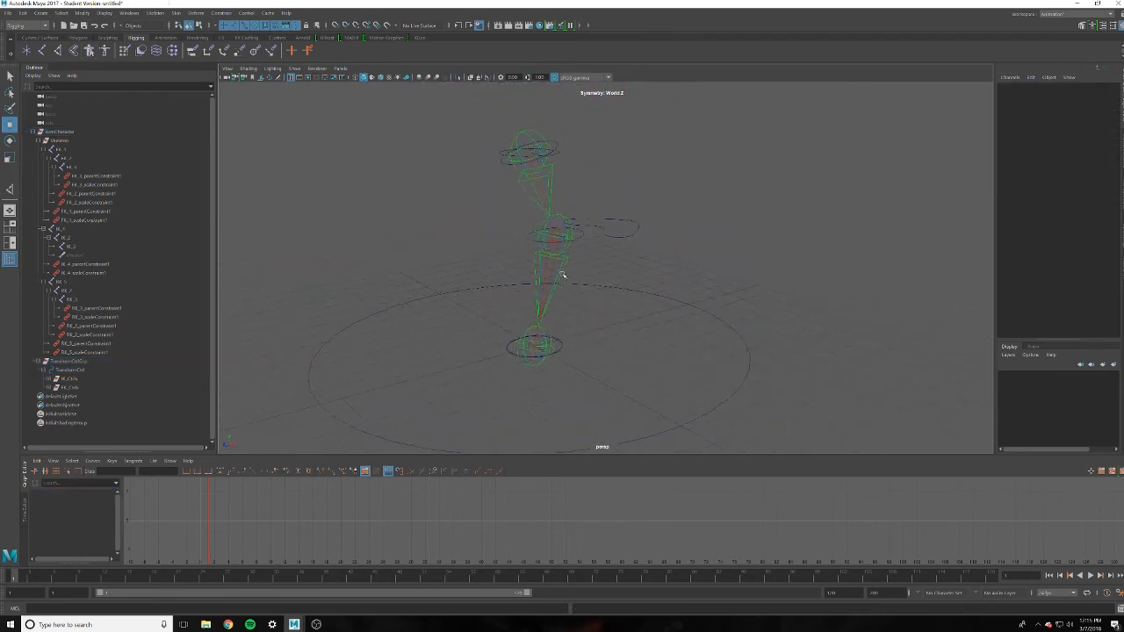
pyautogui.keyDown('alt'); pyautogui.moveTo(569, 228); pyautogui.dragTo(622, 251, button='right'); pyautogui.keyUp('alt')
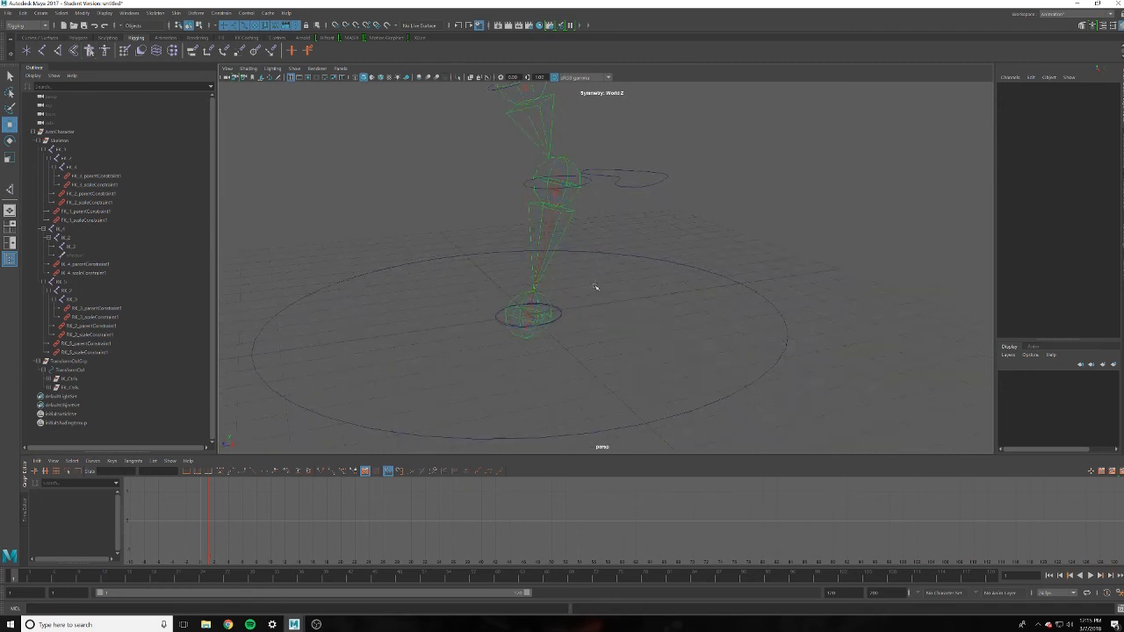
pyautogui.click(744, 292)
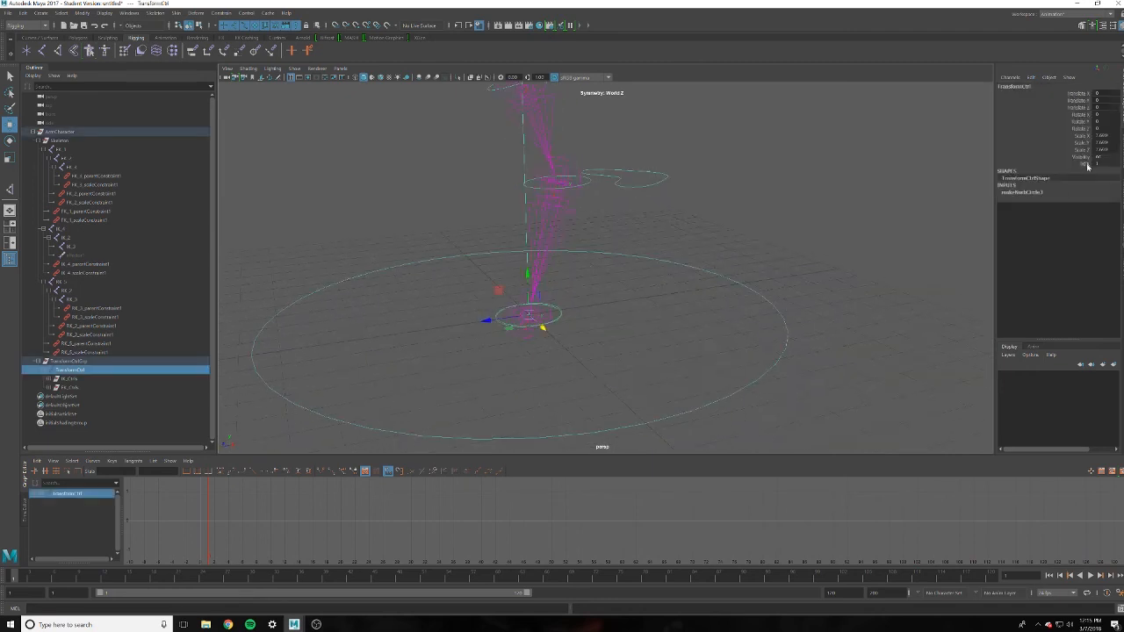
pyautogui.keyDown('alt'); pyautogui.moveTo(603, 287); pyautogui.dragTo(633, 326, button='middle'); pyautogui.keyUp('alt')
pyautogui.click(613, 271)
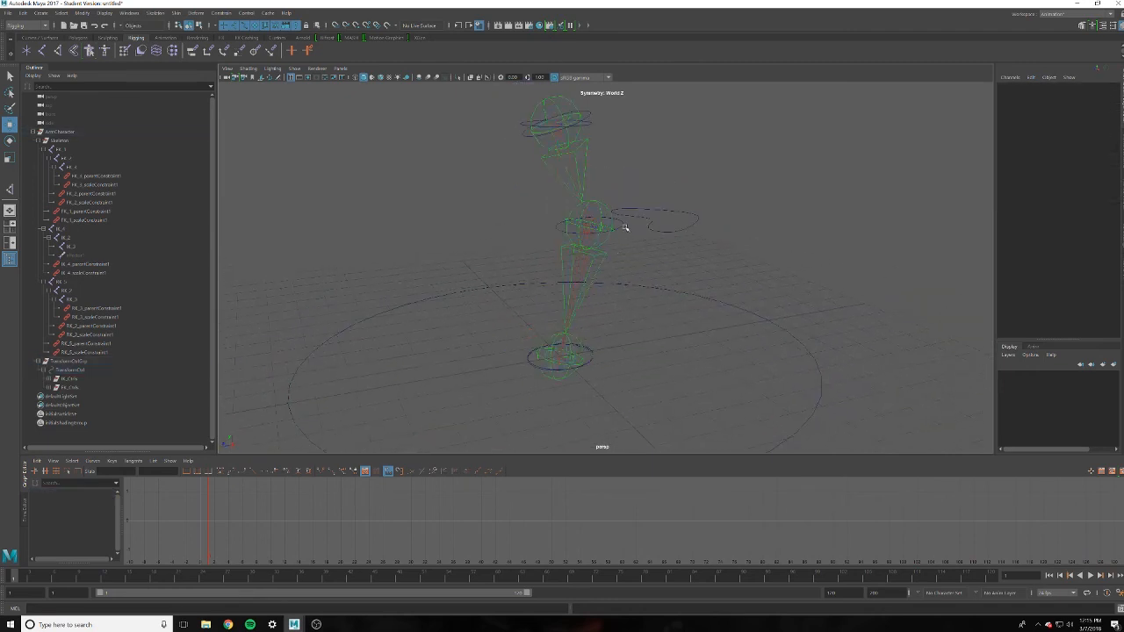
# Test the switch by rotating FK_2_Ctrl about -70 degrees in Z and raising the IK control, and undo both changes
pyautogui.click(622, 226)
pyautogui.press('e')
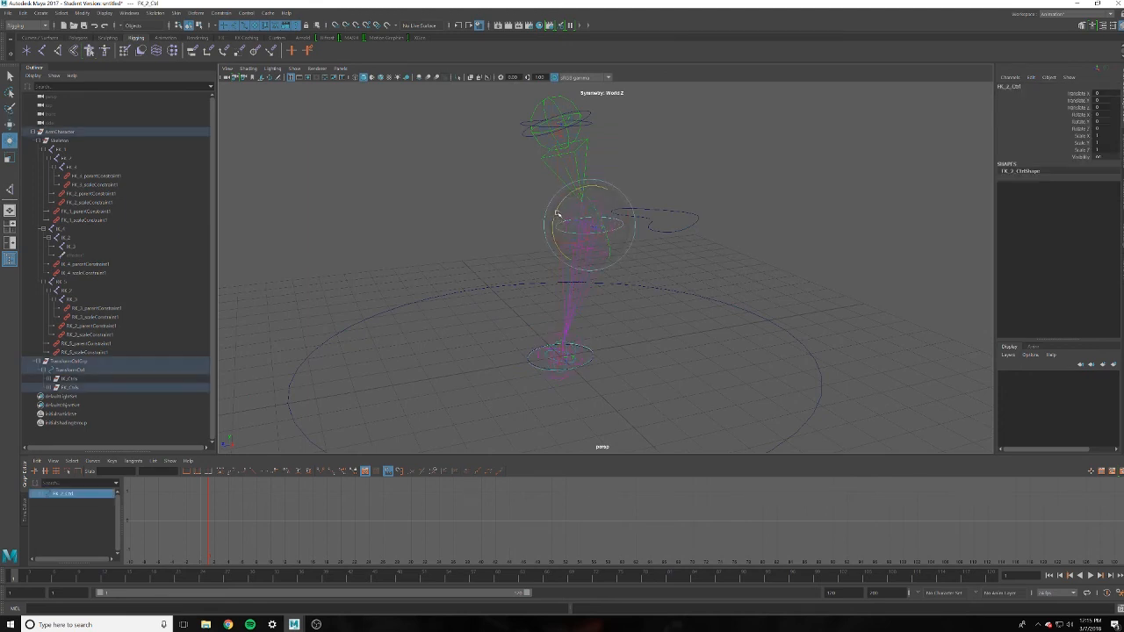
pyautogui.moveTo(559, 215); pyautogui.dragTo(592, 220)
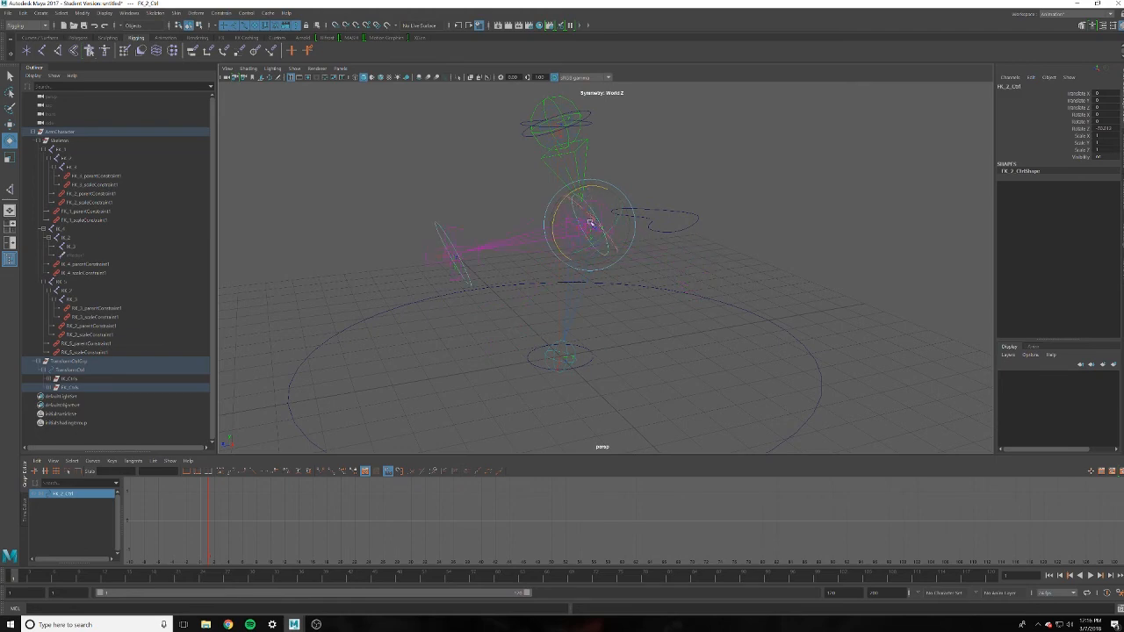
pyautogui.click(591, 364)
pyautogui.click(557, 345)
pyautogui.press('w')
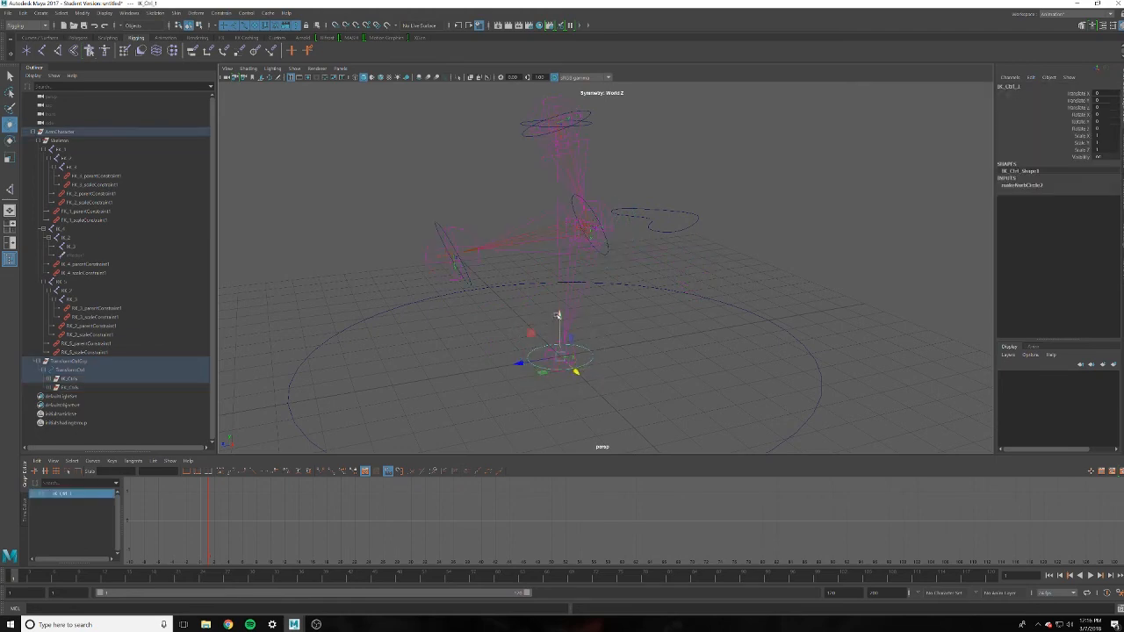
pyautogui.moveTo(559, 316); pyautogui.dragTo(569, 204)
pyautogui.hotkey('ctrl', 'z')
pyautogui.hotkey('ctrl', 'z')
pyautogui.hotkey('ctrl', 'z')
pyautogui.hotkey('ctrl', 'z')
pyautogui.hotkey('ctrl', 'z')
# Select the TransformCtrl curve
pyautogui.keyDown('alt'); pyautogui.moveTo(570, 237); pyautogui.dragTo(640, 290); pyautogui.keyUp('alt')
pyautogui.click(817, 380)
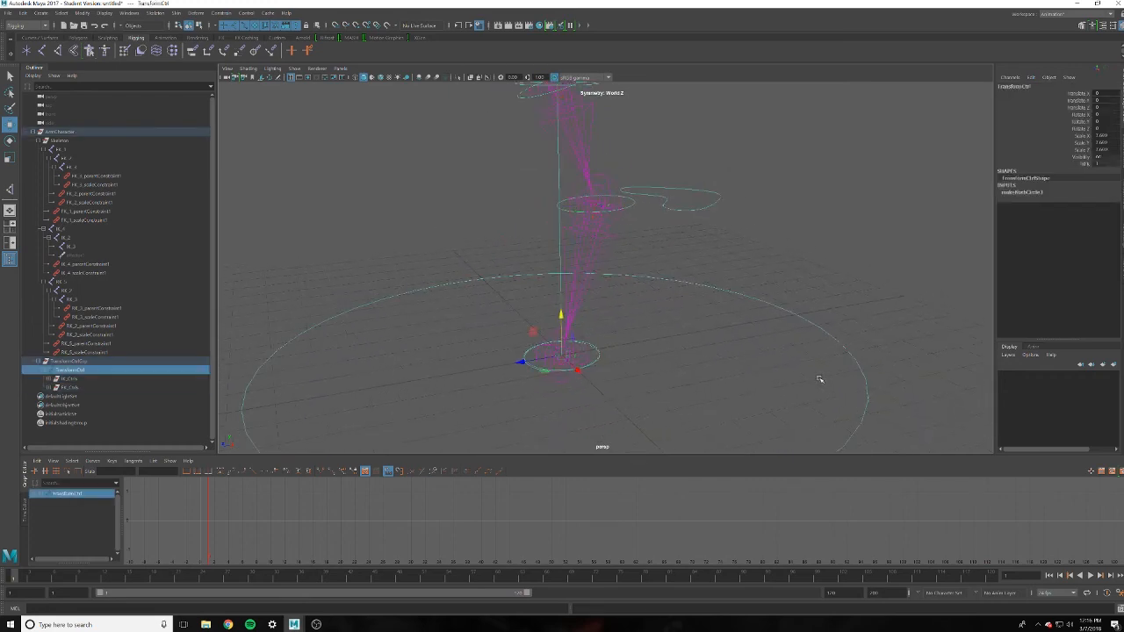
pyautogui.click(1032, 78)
pyautogui.click(1036, 125)
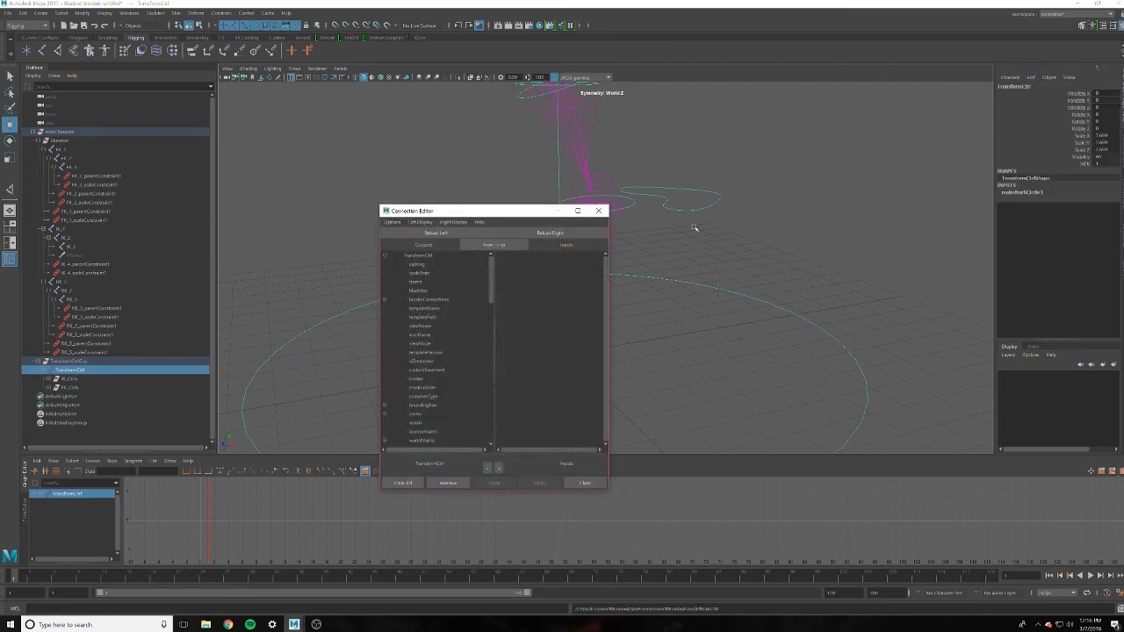
pyautogui.click(598, 211)
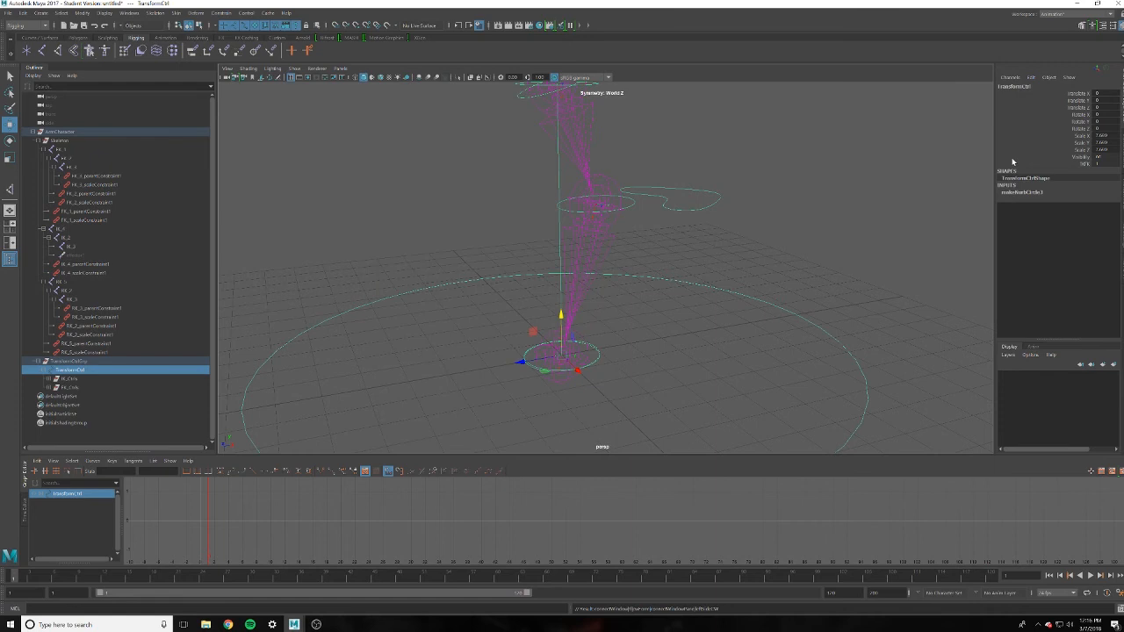
# Open Set Driven Key, load TransformCtrl as the driver, and choose IKFK as the driving attribute
pyautogui.click(1080, 164)
pyautogui.click(1032, 78)
pyautogui.click(1038, 112)
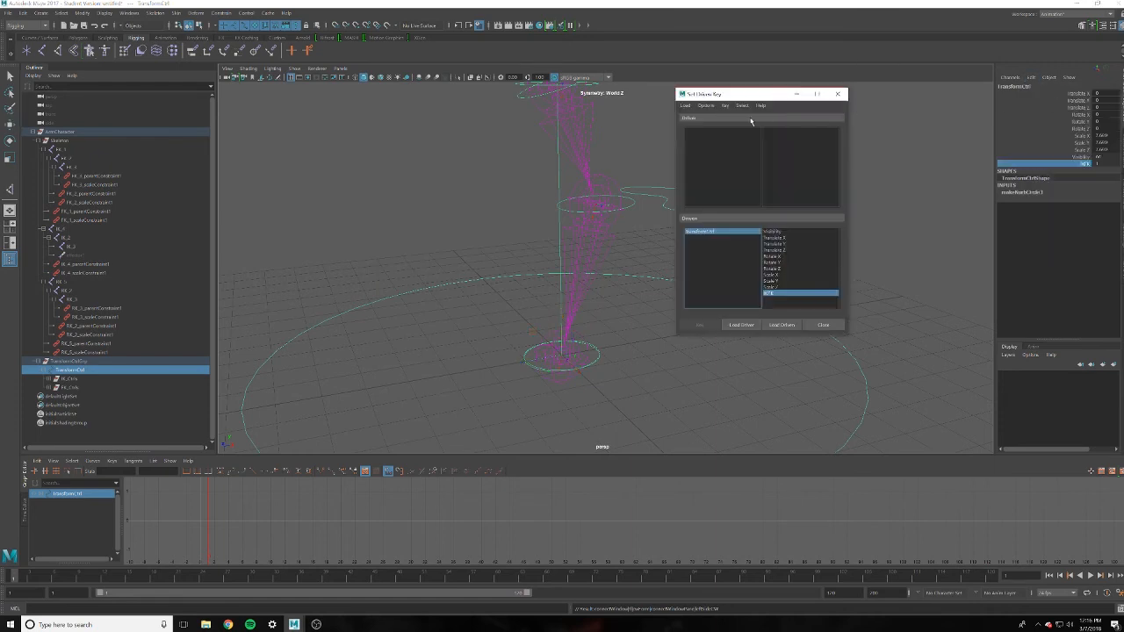
pyautogui.moveTo(747, 93); pyautogui.dragTo(800, 88)
pyautogui.click(795, 318)
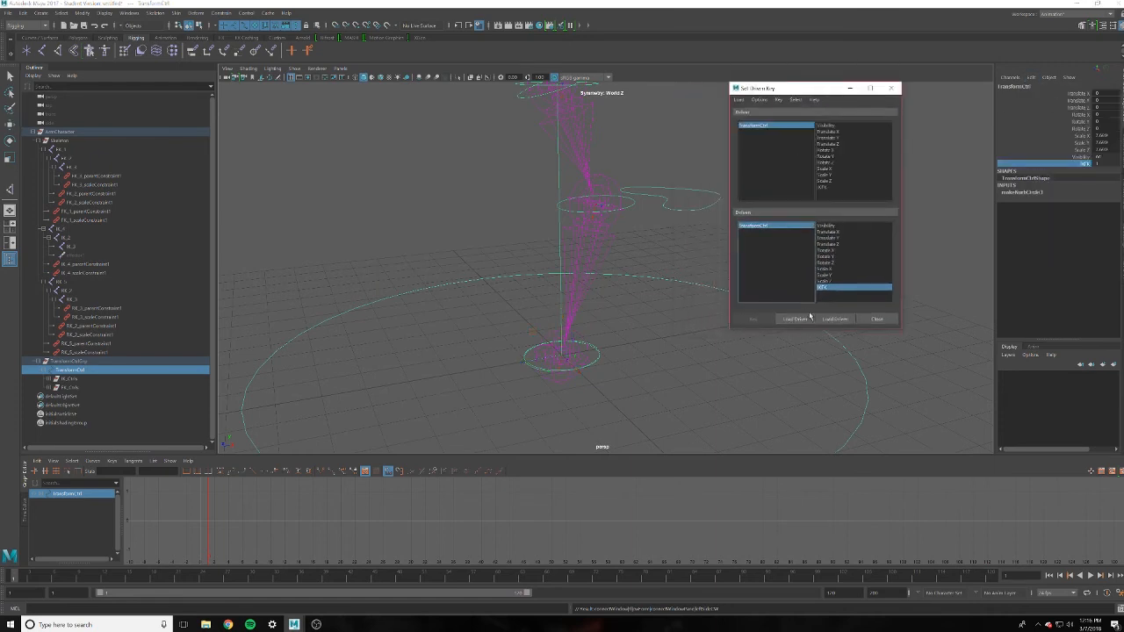
pyautogui.click(834, 188)
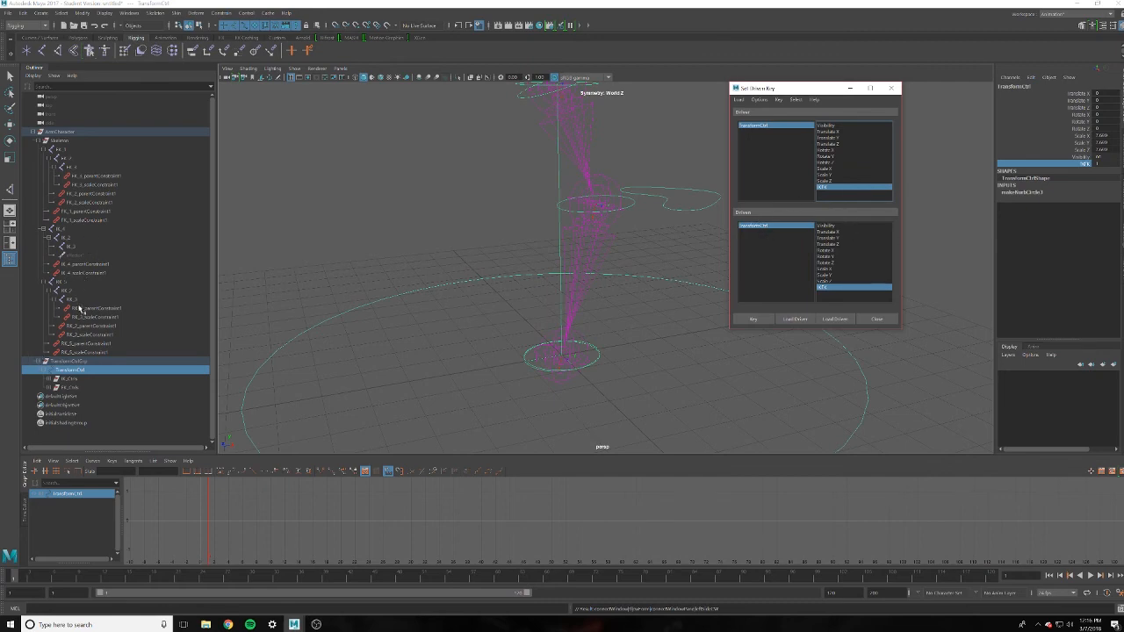
# Load the three IK joints and the three FK joints as the driven objects in Set Driven Key
pyautogui.moveTo(75, 247); pyautogui.dragTo(73, 234)
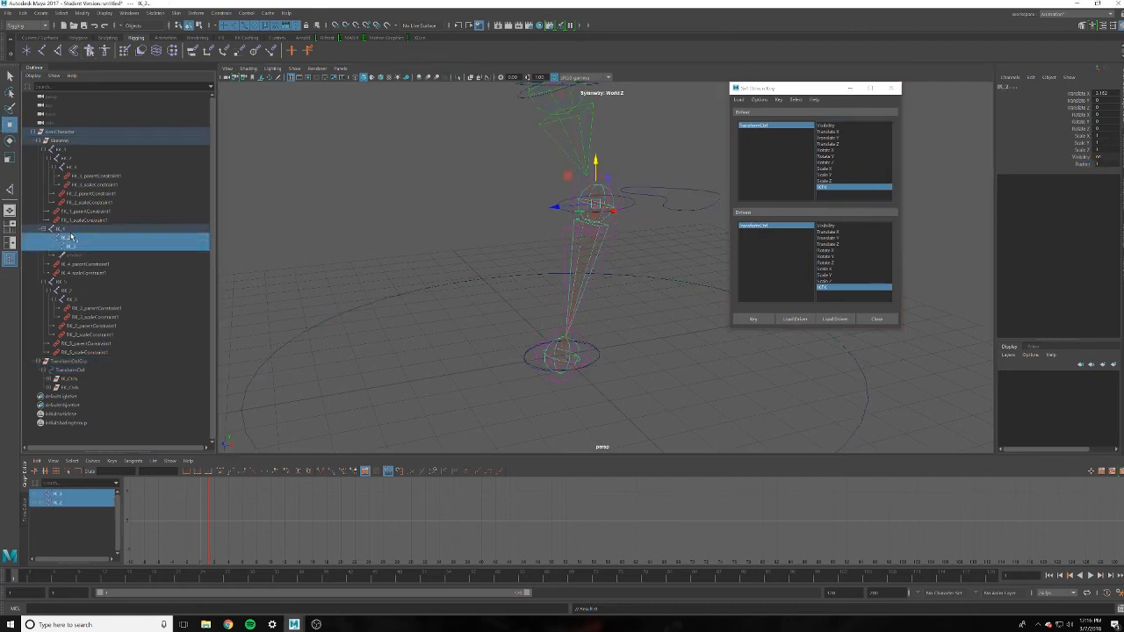
pyautogui.keyDown('ctrl'); pyautogui.moveTo(70, 170); pyautogui.dragTo(68, 148); pyautogui.keyUp('ctrl')
pyautogui.click(831, 320)
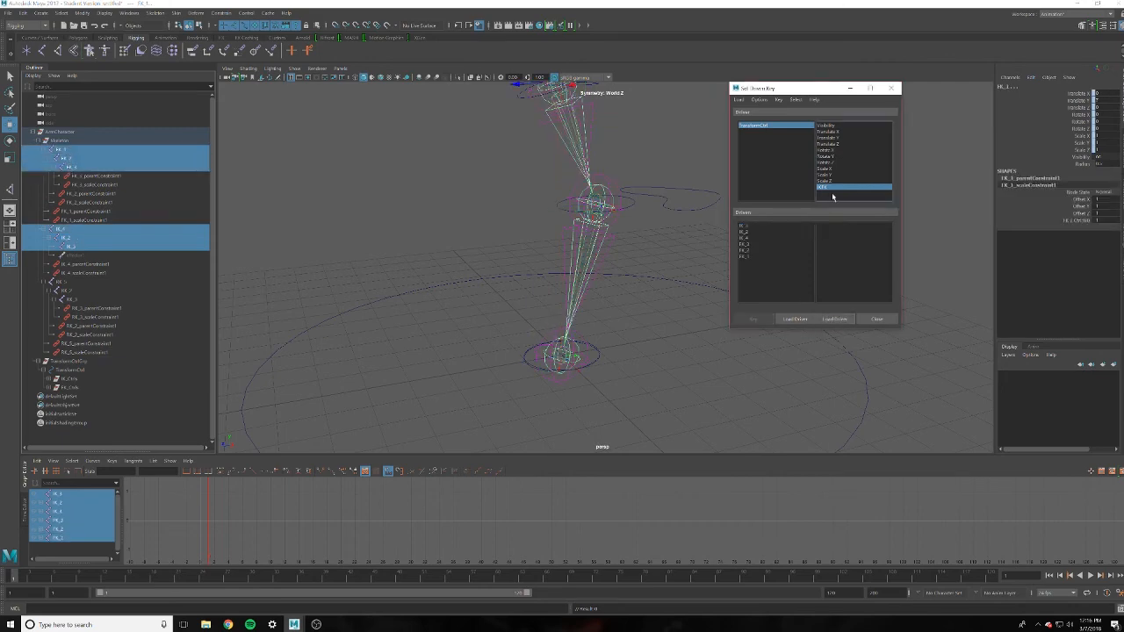
# Set TransformCtrl's IKFK attribute to 0 and choose Visibility of IK_3 as the driven attribute in Set Driven Key
pyautogui.click(751, 227)
pyautogui.keyDown('shift'); pyautogui.click(748, 239); pyautogui.keyUp('shift')
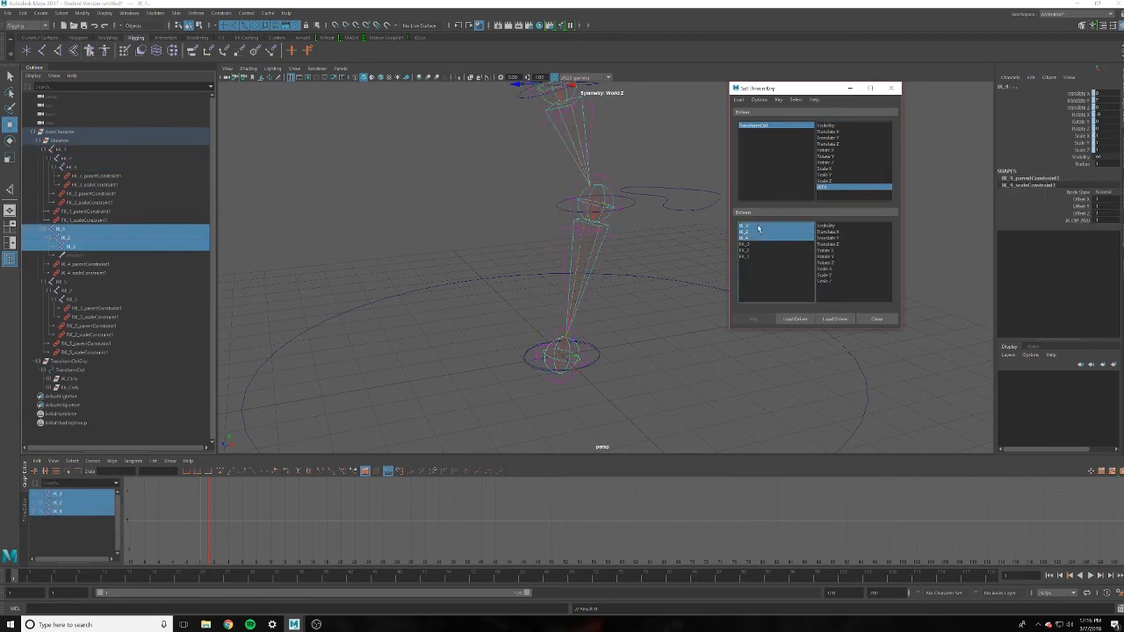
pyautogui.click(762, 226)
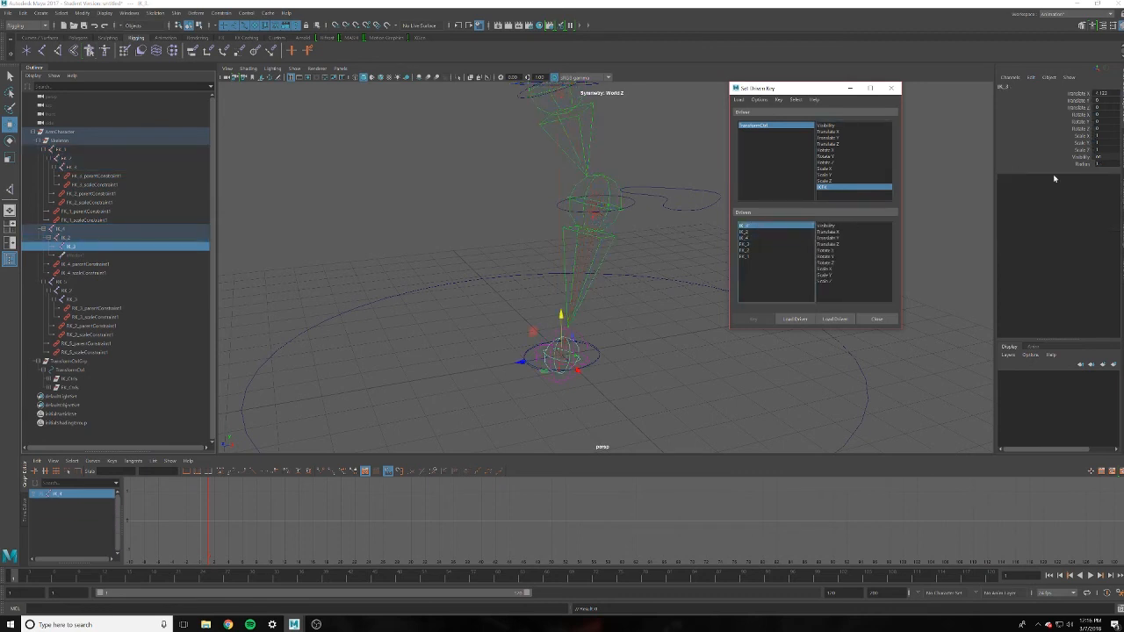
pyautogui.click(761, 126)
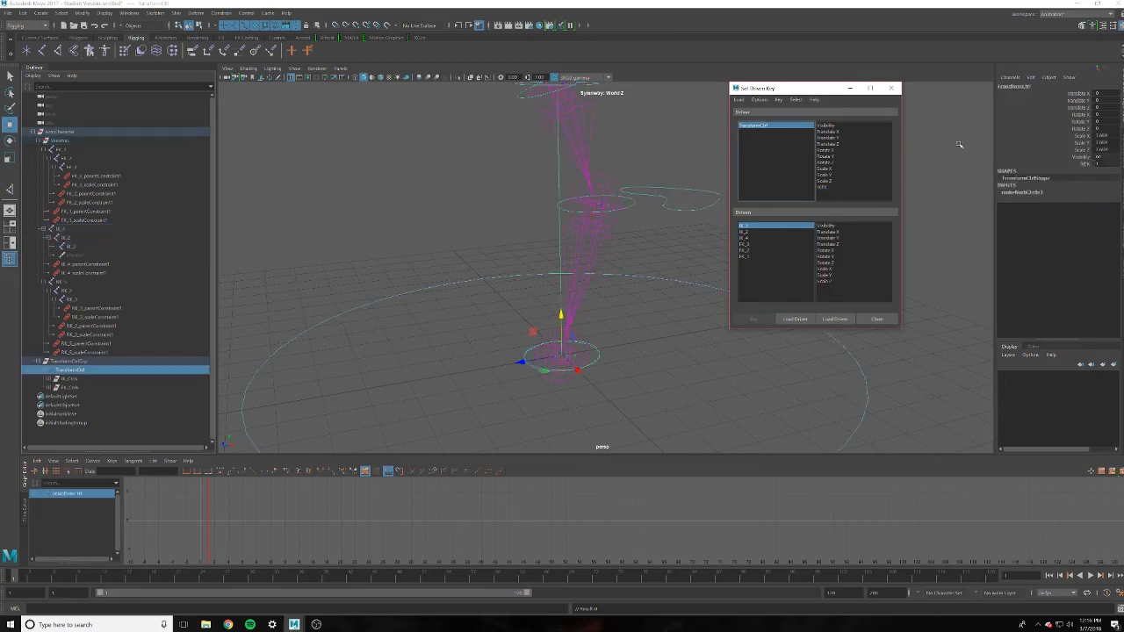
pyautogui.click(1103, 164)
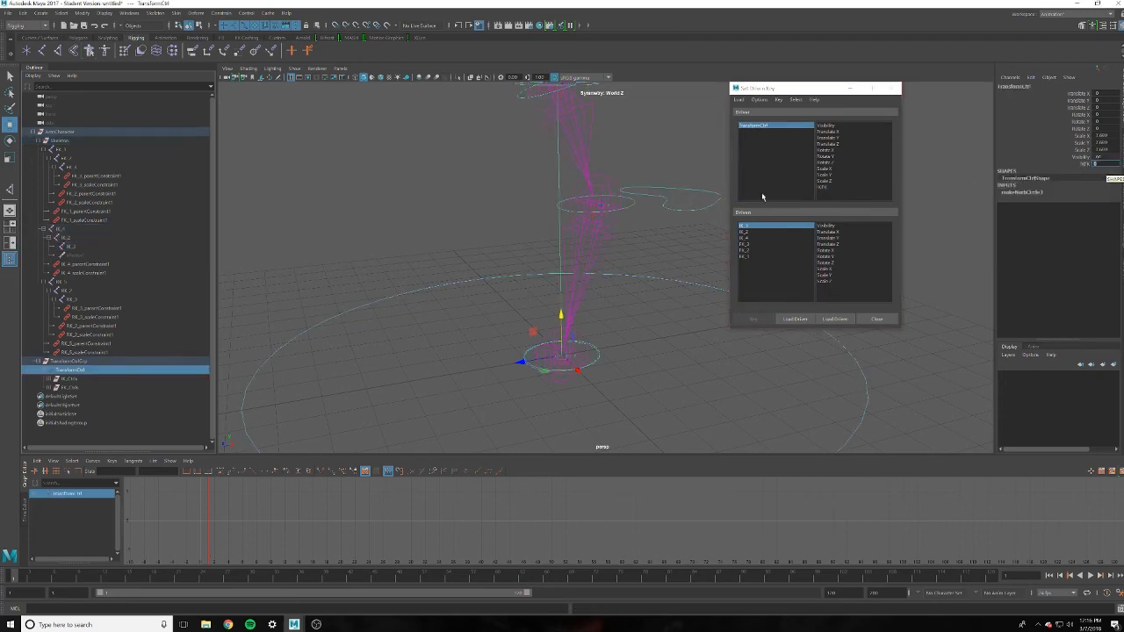
pyautogui.click(749, 227)
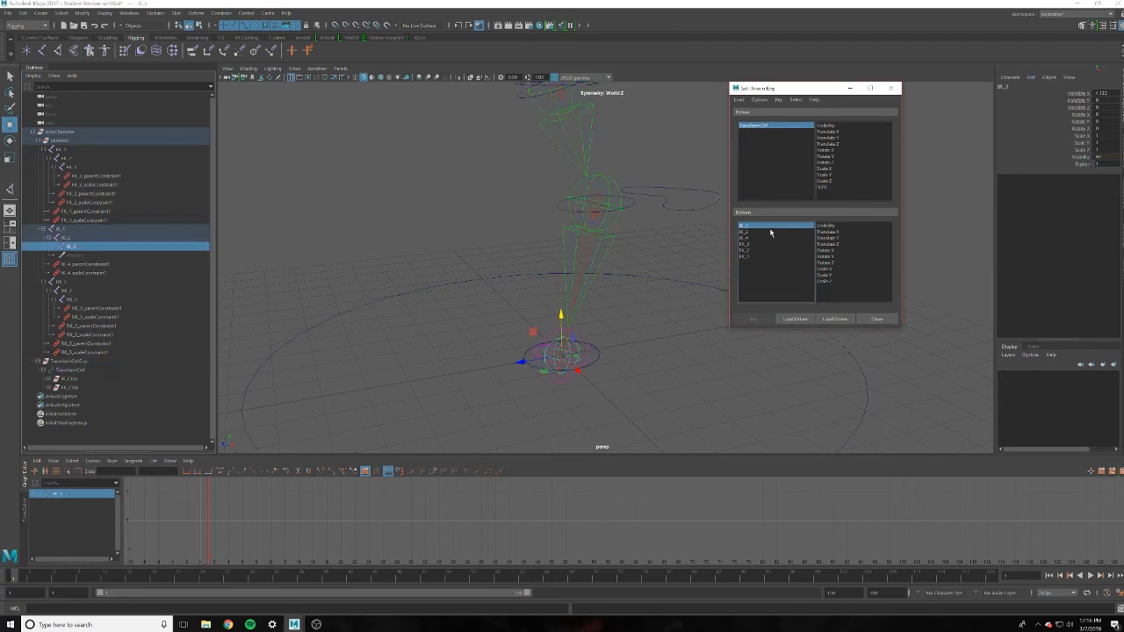
pyautogui.click(837, 227)
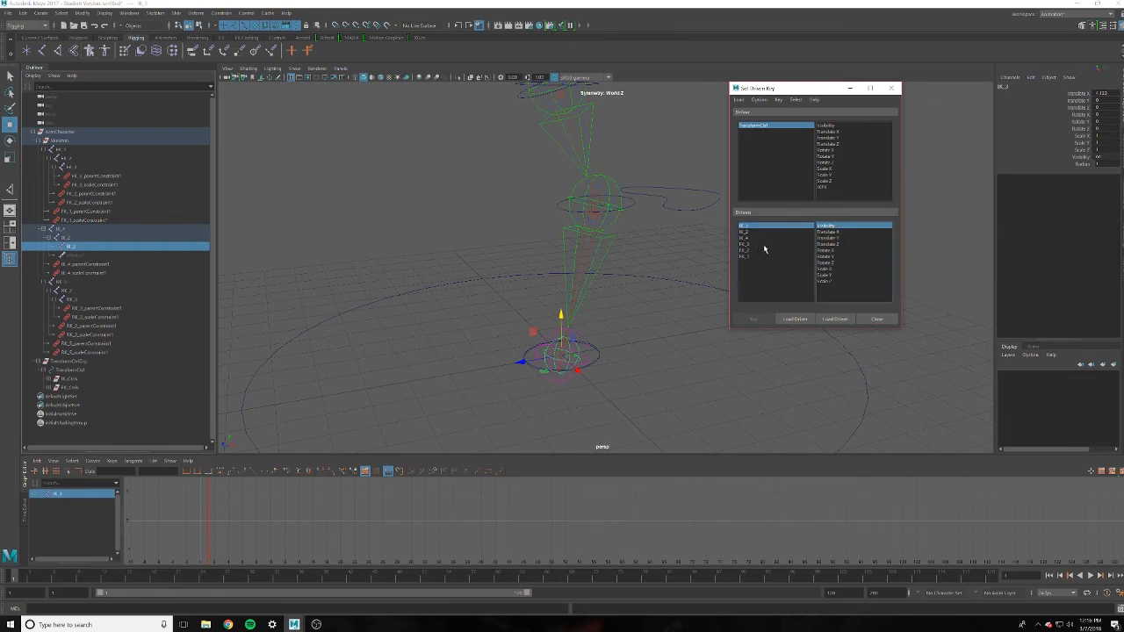
# Turn off the visibility of the FK_3, FK_2 and FK_1 joints for the IKFK 0 state
pyautogui.click(753, 245)
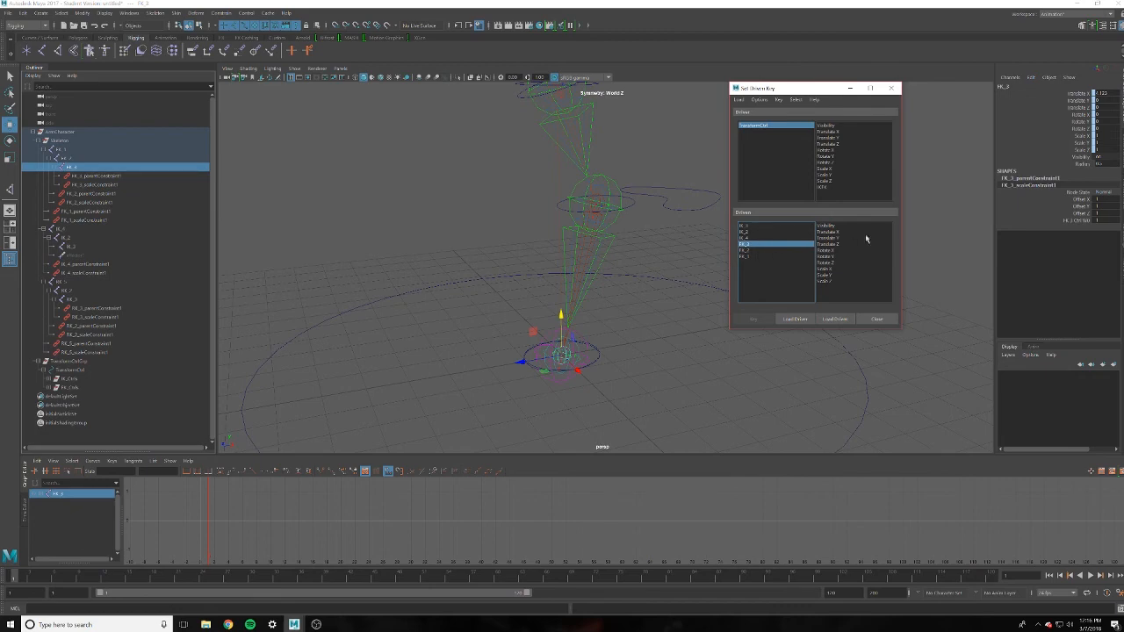
pyautogui.click(1110, 160)
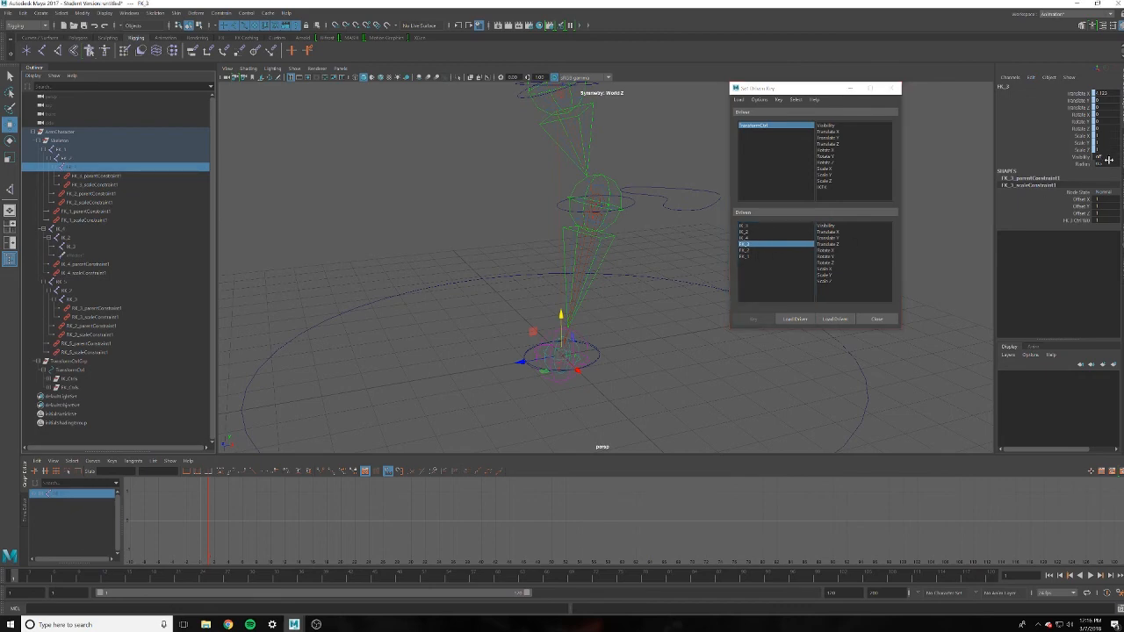
pyautogui.click(791, 250)
pyautogui.click(1104, 157)
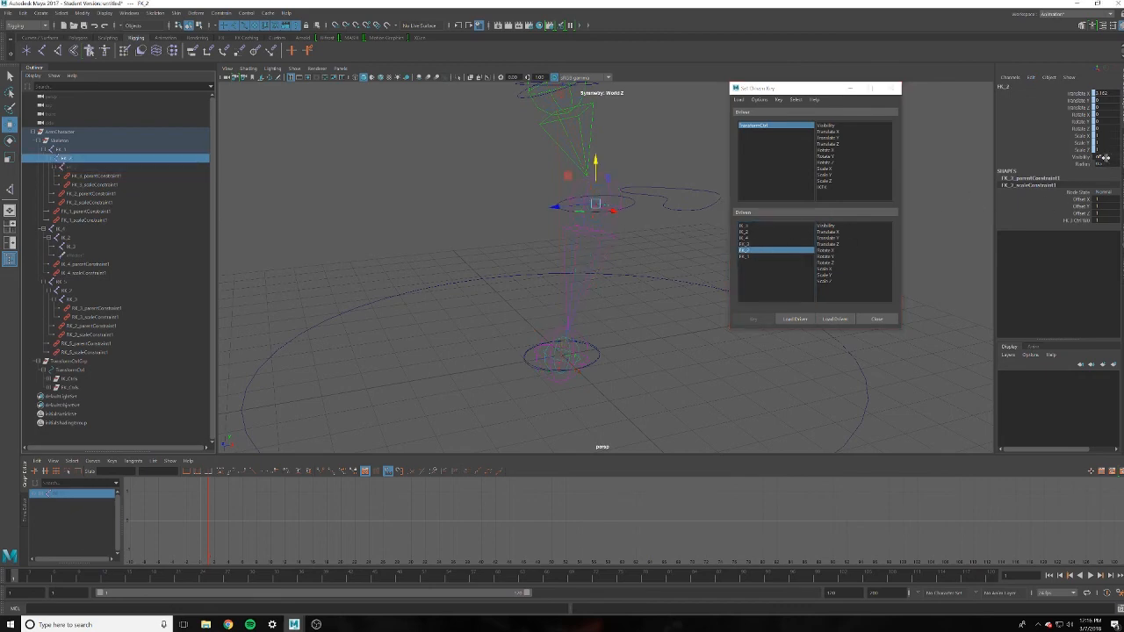
pyautogui.click(774, 257)
pyautogui.click(1106, 157)
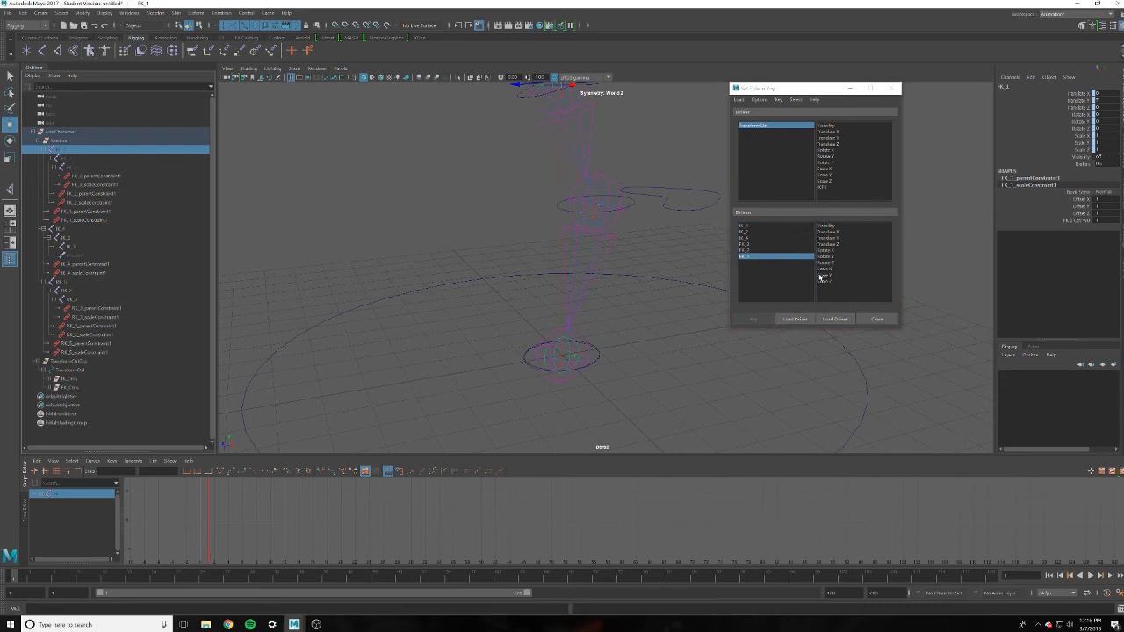
# Key the Visibility of FK_1, FK_2 and FK_3 against TransformCtrl's IKFK value of 0
pyautogui.click(838, 228)
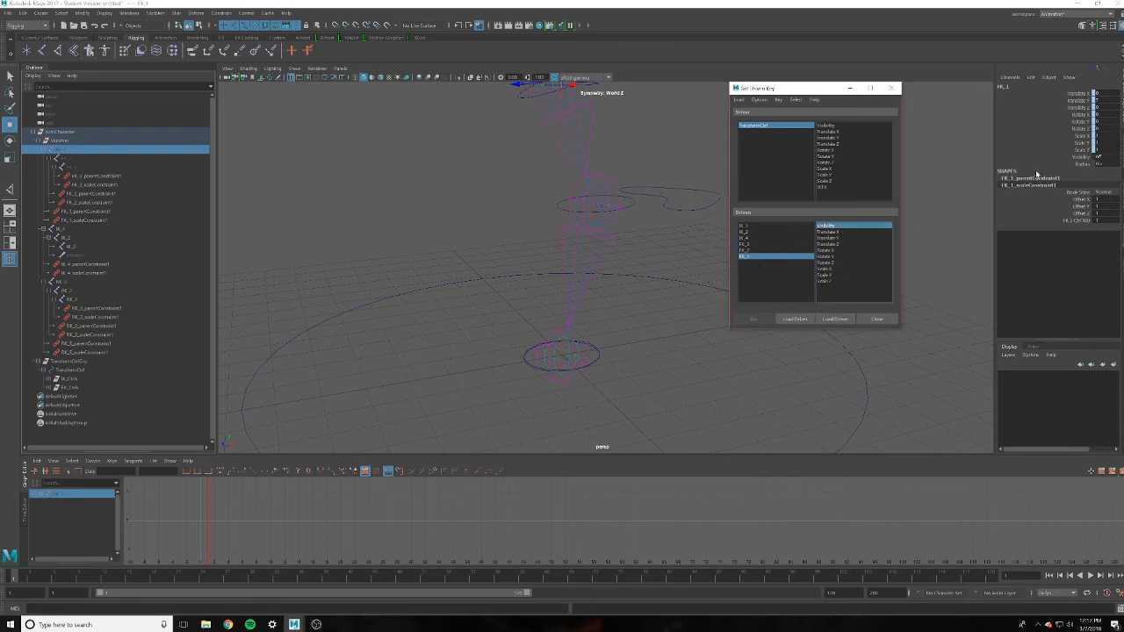
pyautogui.click(818, 187)
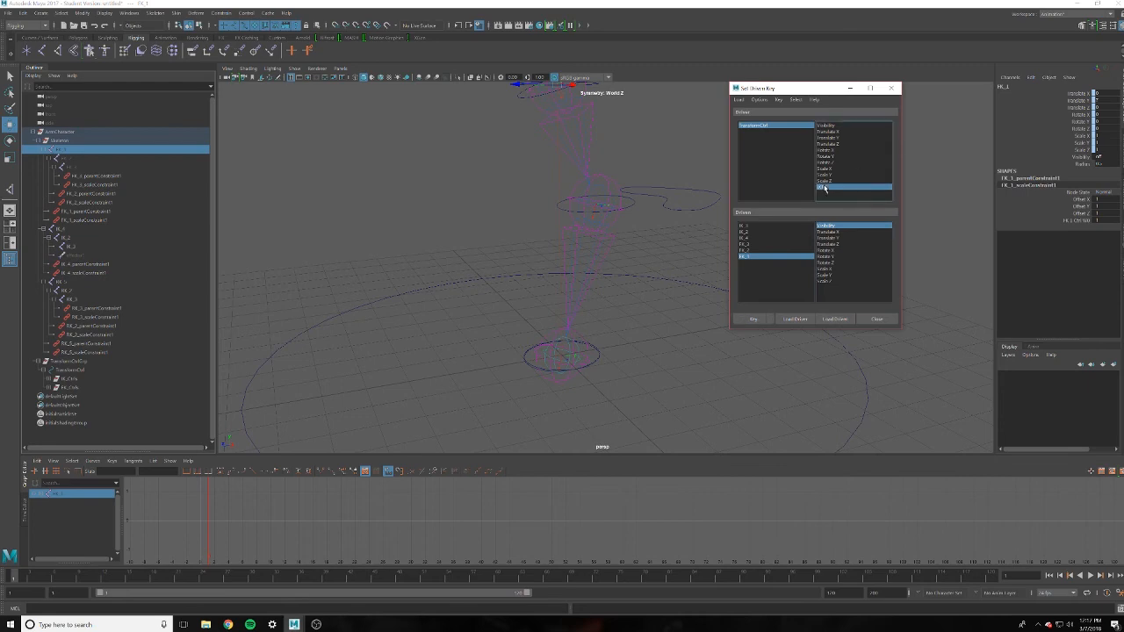
pyautogui.click(753, 319)
pyautogui.click(778, 251)
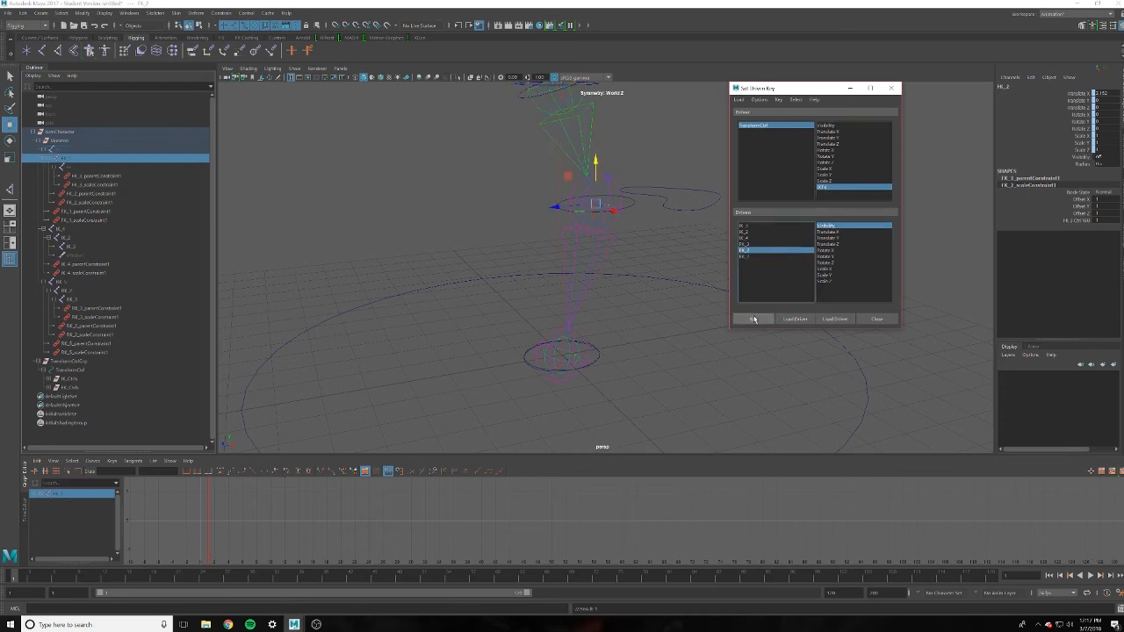
pyautogui.click(753, 319)
pyautogui.click(770, 245)
pyautogui.click(754, 319)
# Key the Visibility of the three IK joints against TransformCtrl's IKFK value of 0
pyautogui.click(765, 233)
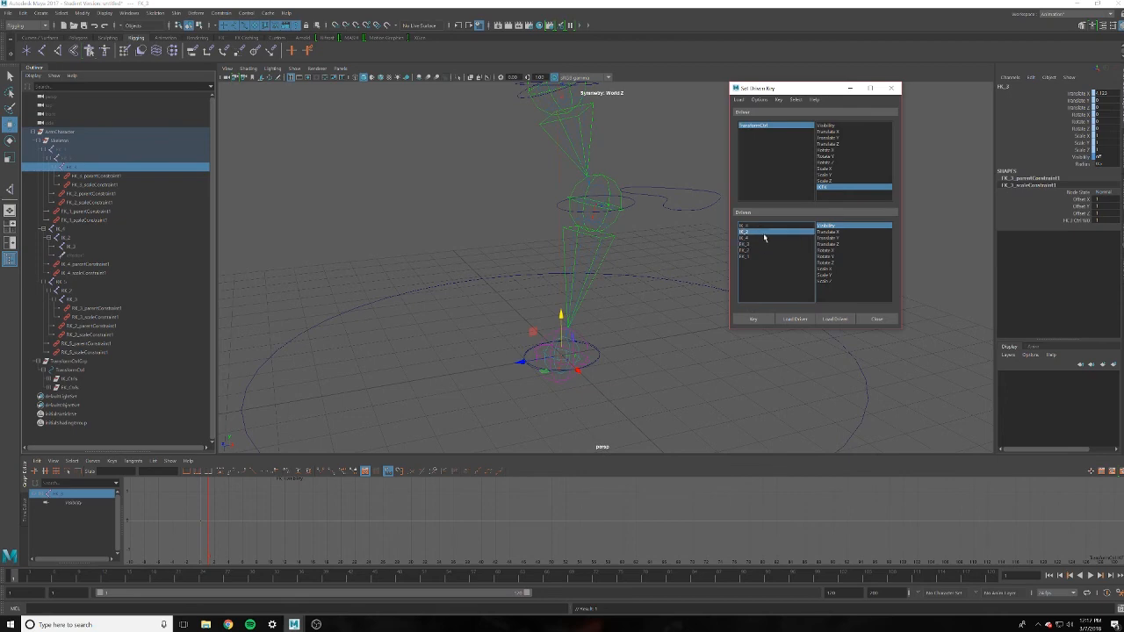
pyautogui.click(754, 319)
pyautogui.click(750, 238)
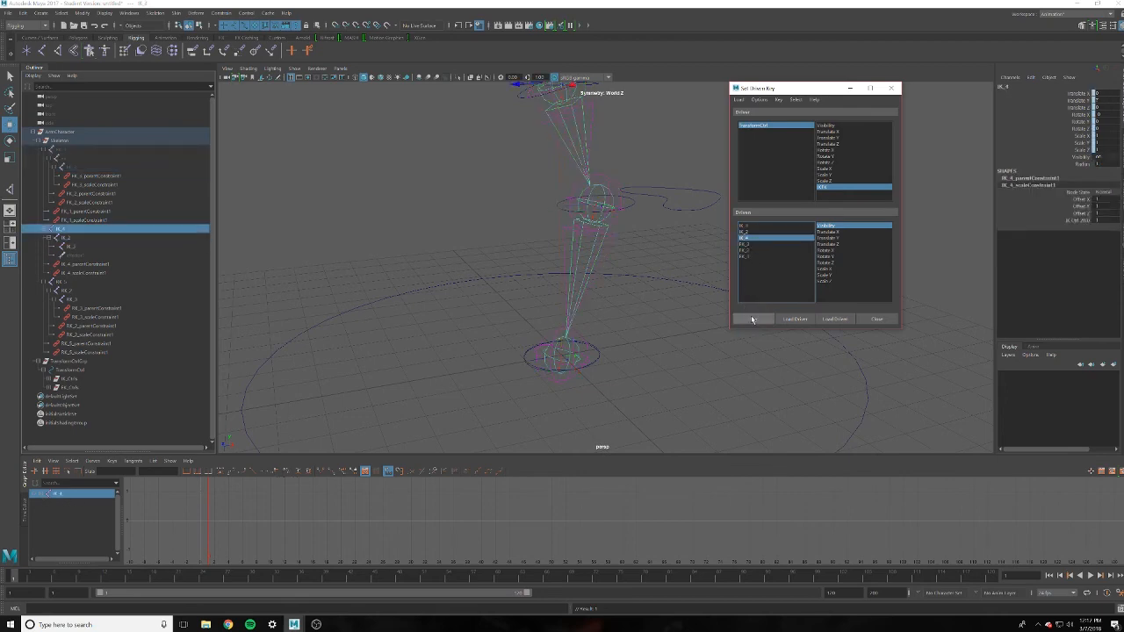
pyautogui.click(752, 319)
pyautogui.click(748, 226)
pyautogui.click(752, 318)
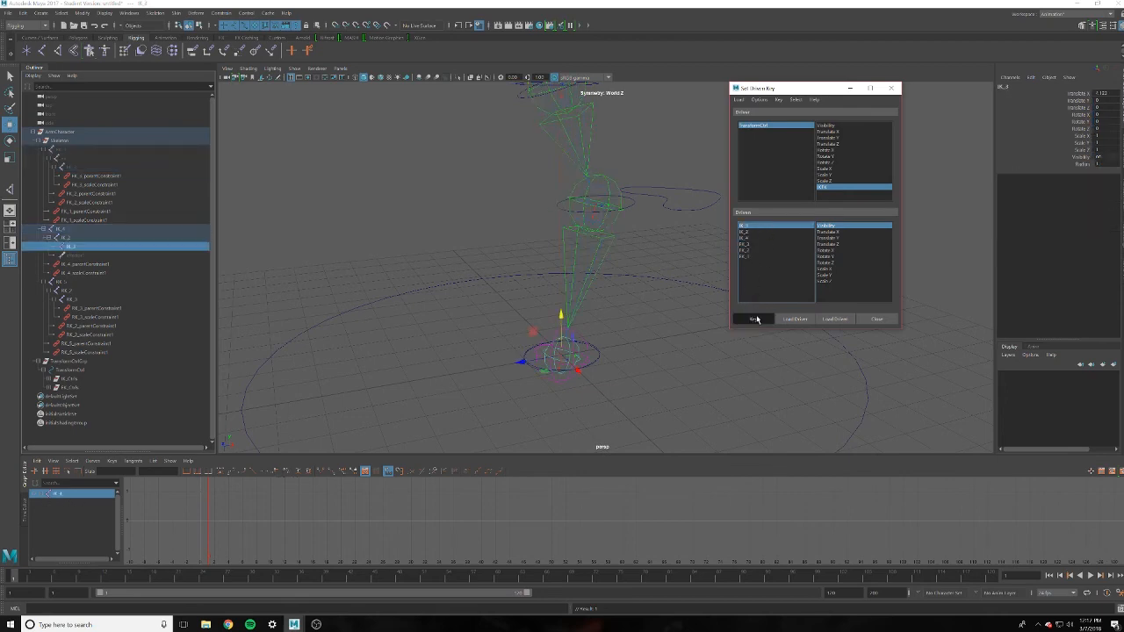
# Set TransformCtrl's IKFK attribute to 1, keeping IKFK as the driving attribute
pyautogui.click(829, 188)
pyautogui.click(795, 128)
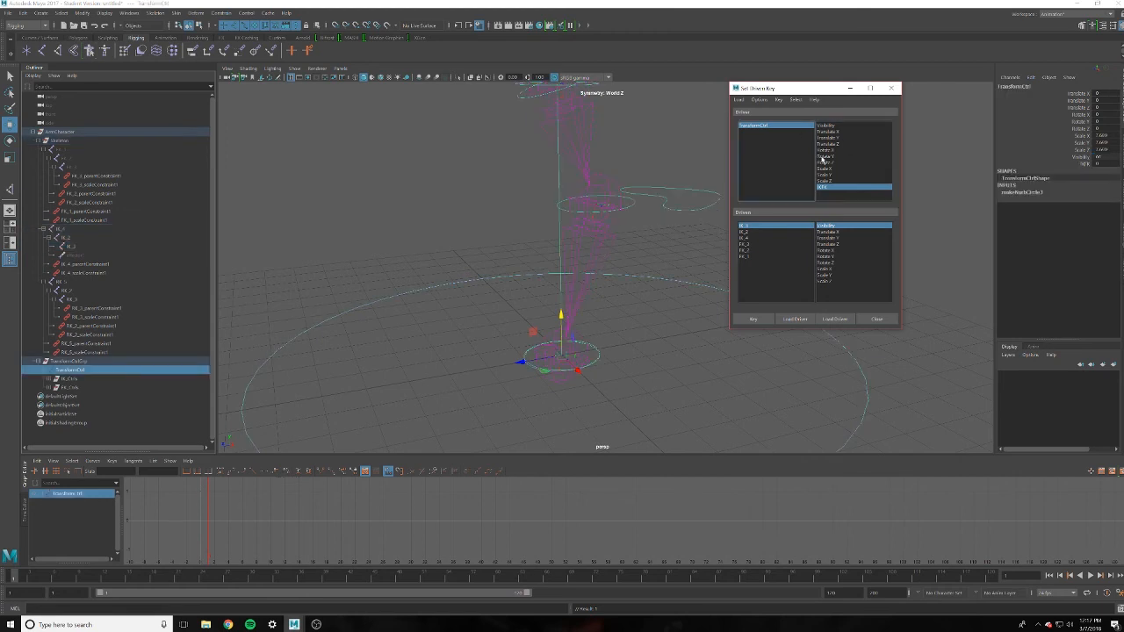
pyautogui.click(830, 189)
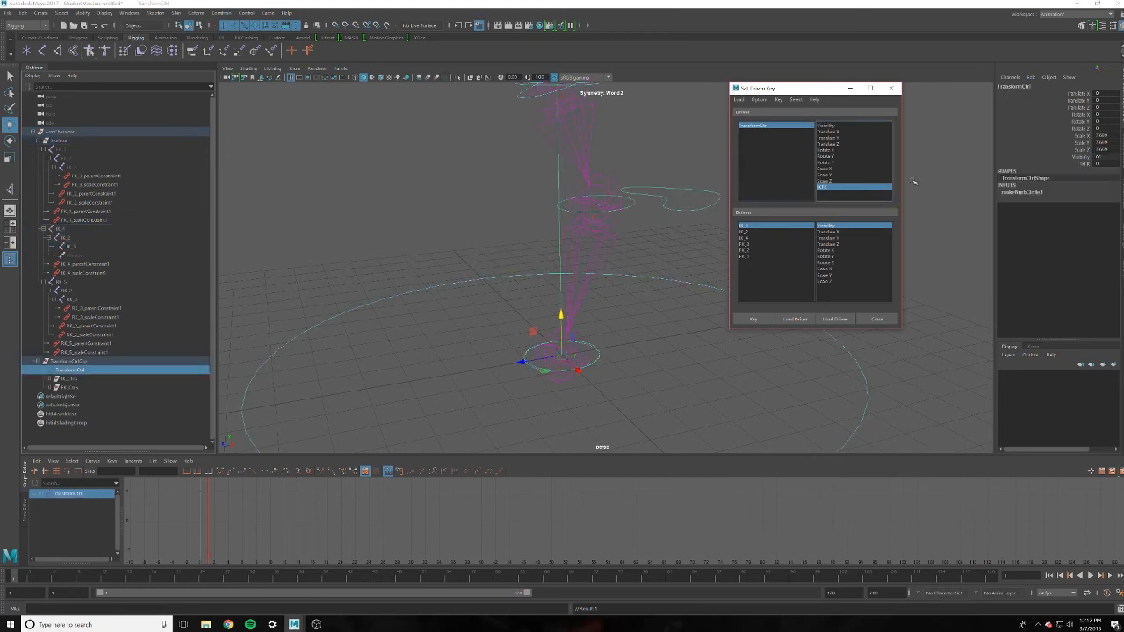
pyautogui.click(1099, 163)
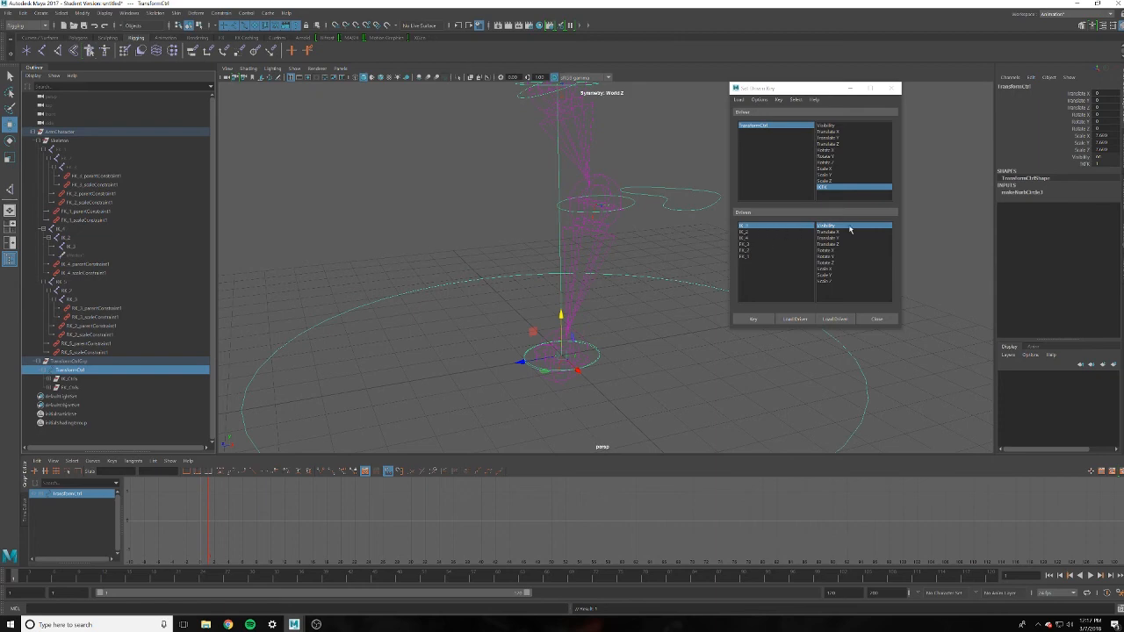
# Turn off the visibility of the three IK joints for the IKFK 1 state
pyautogui.click(851, 229)
pyautogui.click(803, 227)
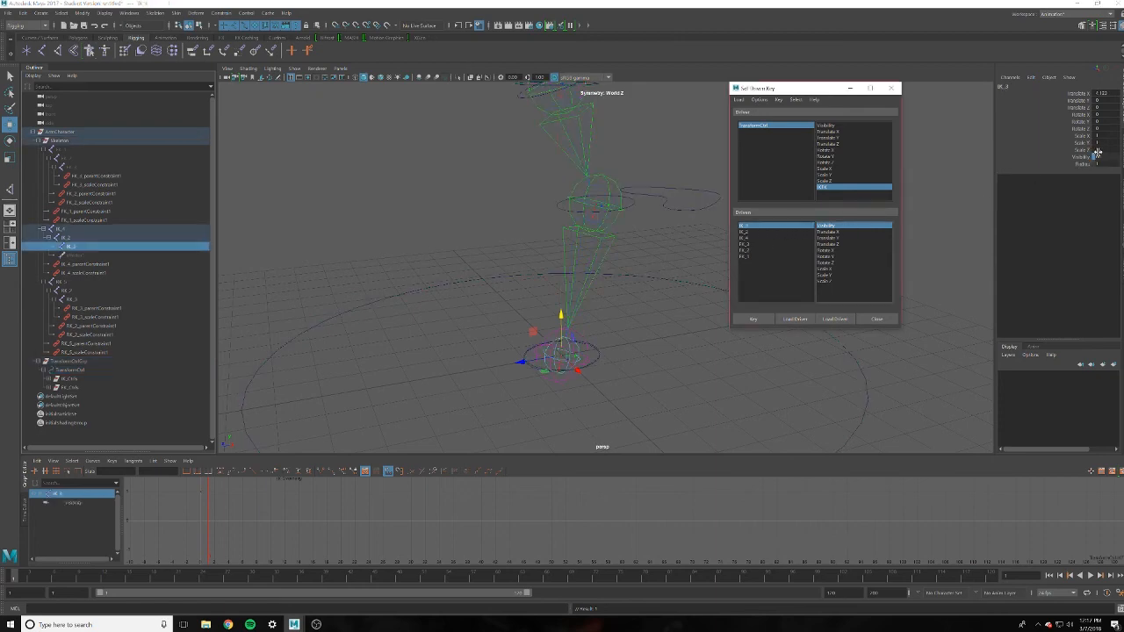
pyautogui.click(1098, 154)
pyautogui.click(779, 232)
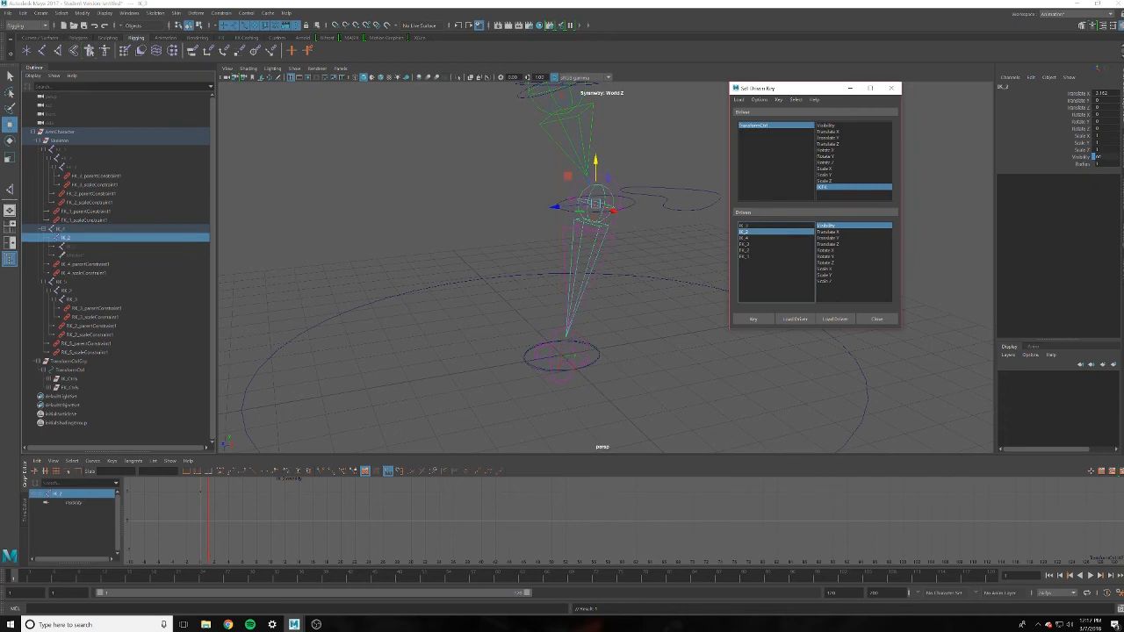
pyautogui.click(1111, 158)
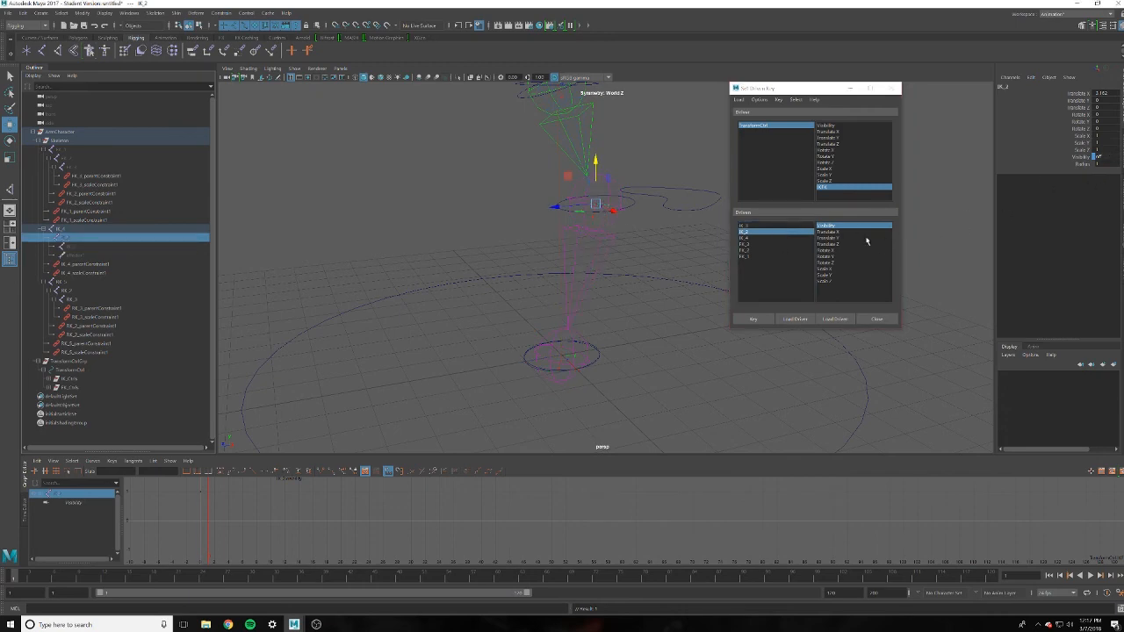
pyautogui.click(746, 237)
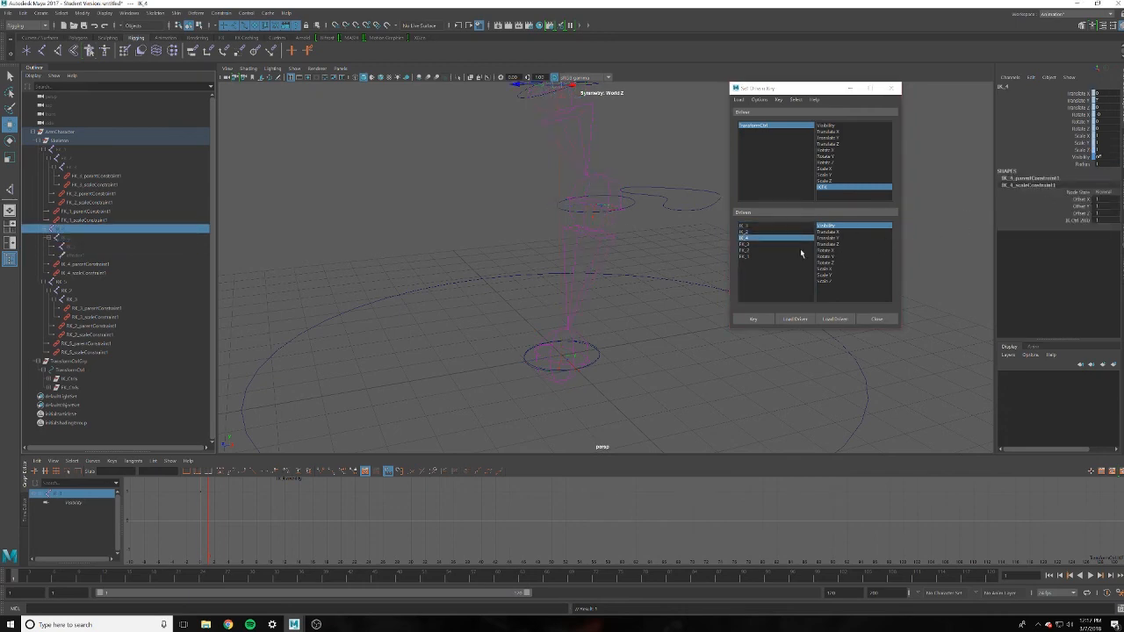
# Turn on the visibility of the FK_3, FK_2 and FK_1 joints for the IKFK 1 state
pyautogui.click(778, 243)
pyautogui.click(1104, 160)
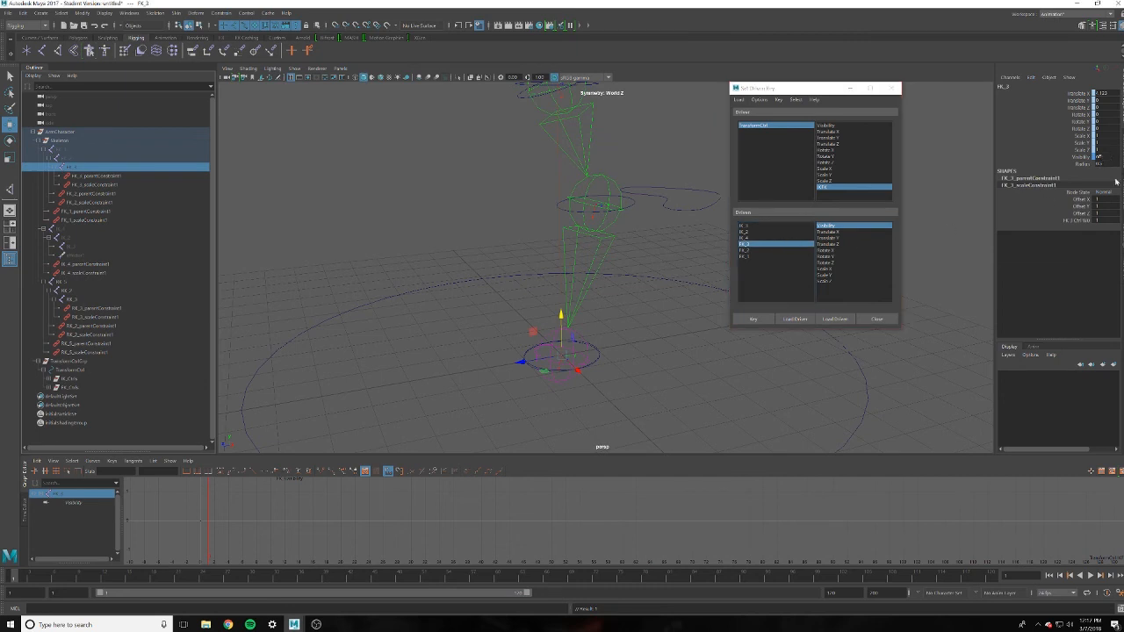
pyautogui.click(780, 250)
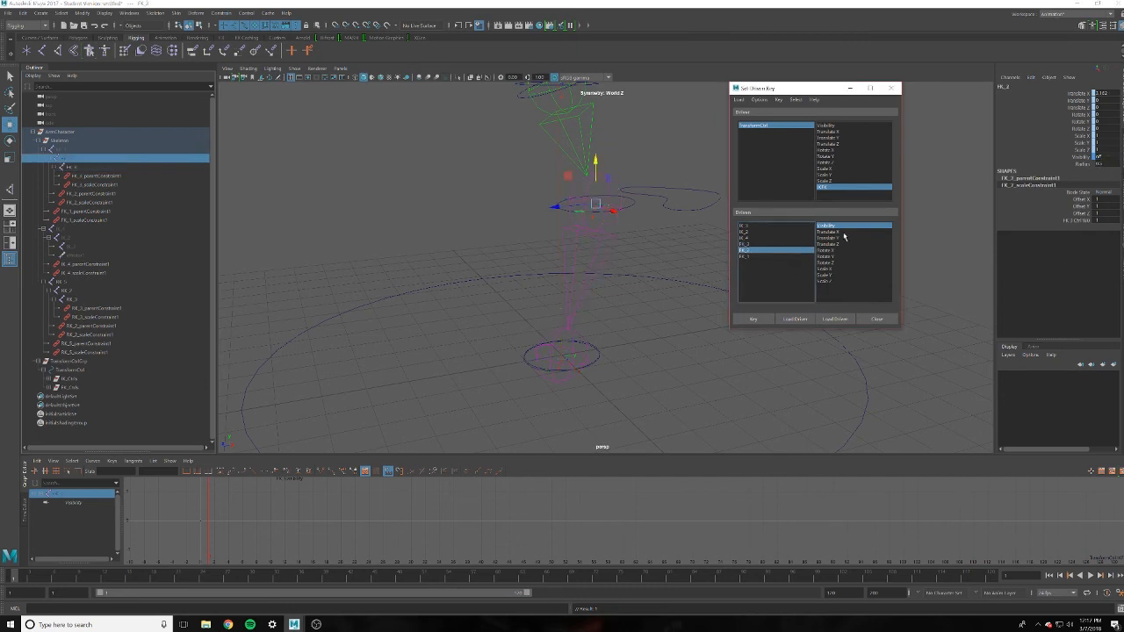
pyautogui.click(778, 255)
pyautogui.click(1110, 158)
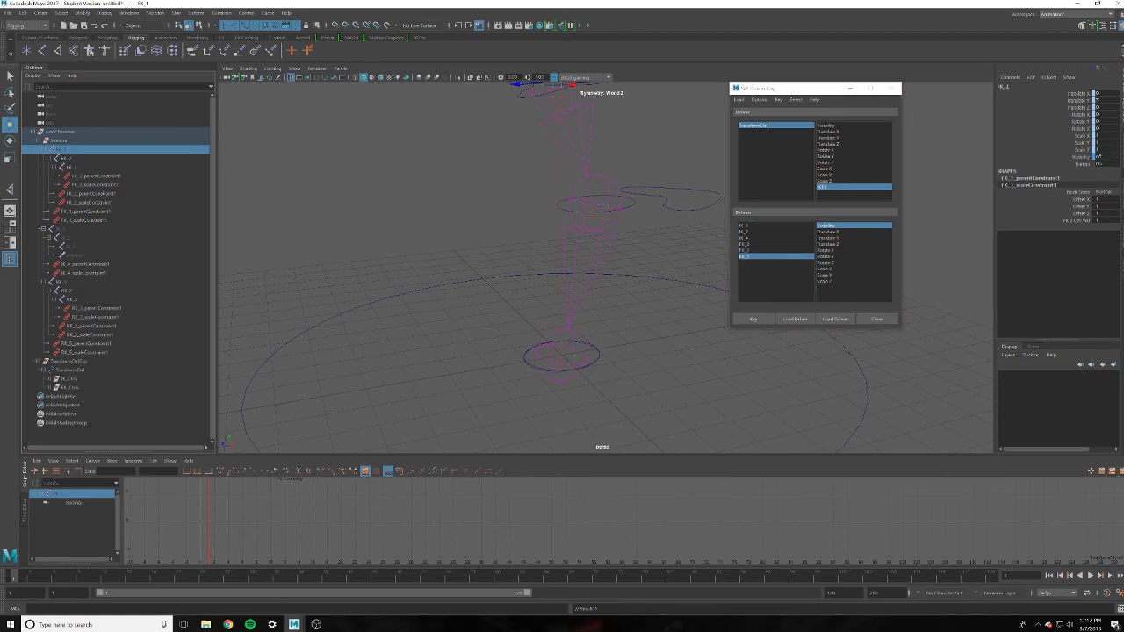
pyautogui.write('1')
pyautogui.press('Return')
# Key the Visibility of the three FK joints and the three IK joints against TransformCtrl's IKFK value of 1
pyautogui.click(837, 226)
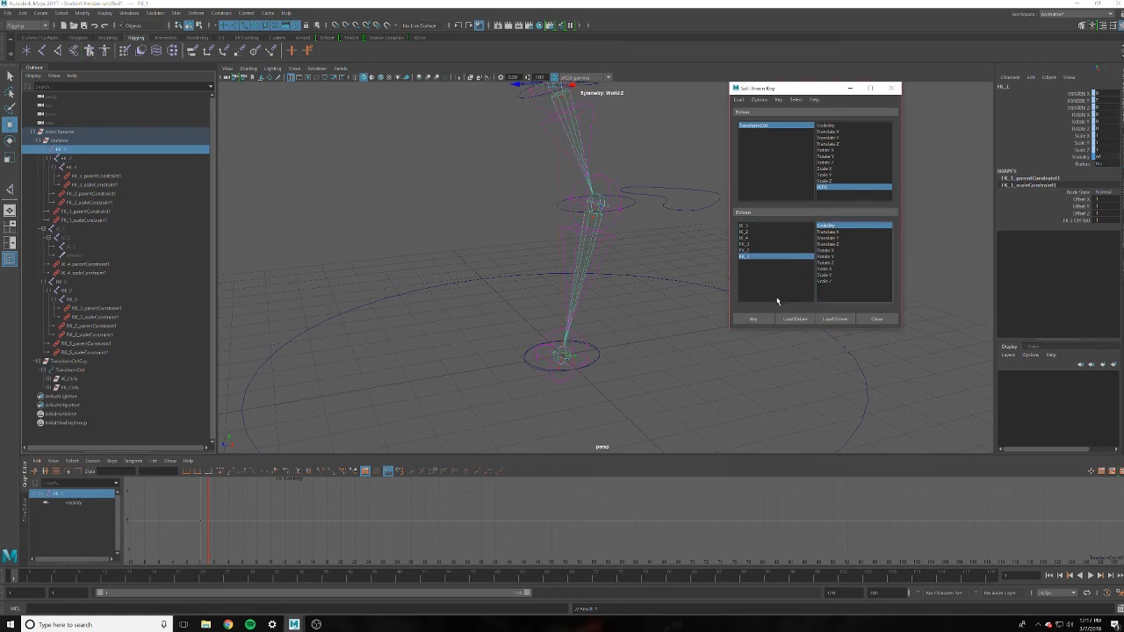
pyautogui.click(785, 249)
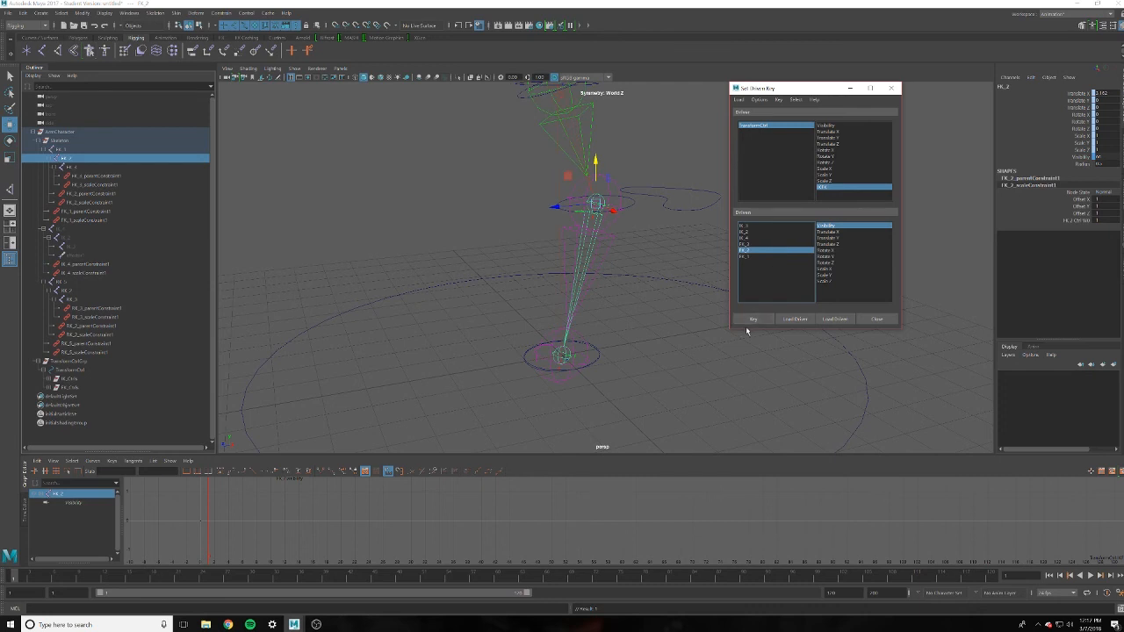
pyautogui.click(752, 243)
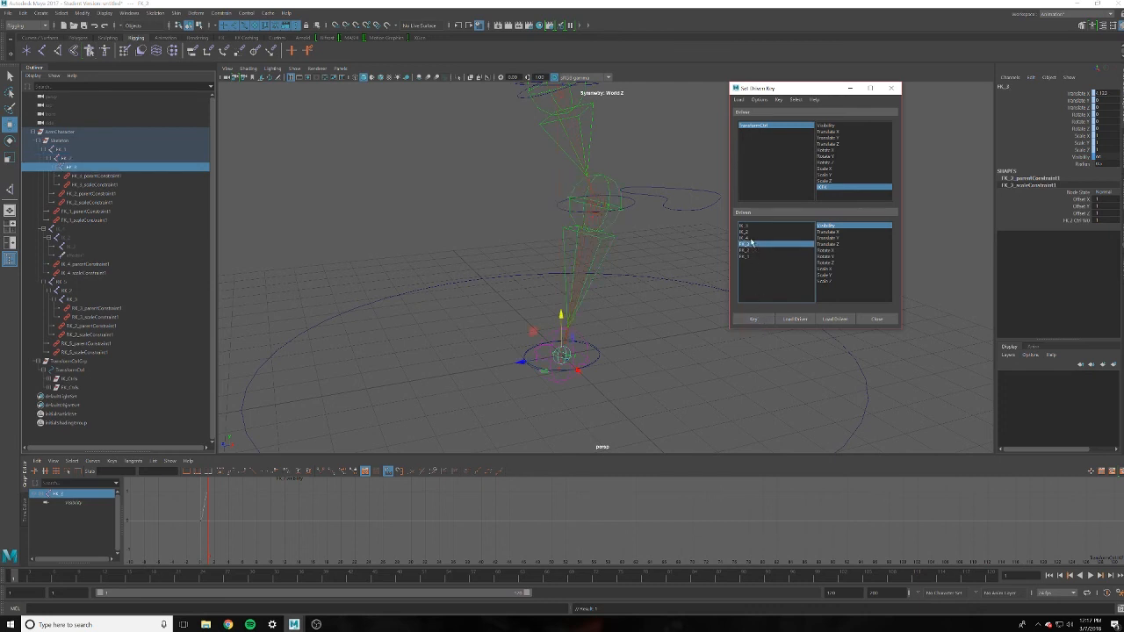
pyautogui.click(752, 237)
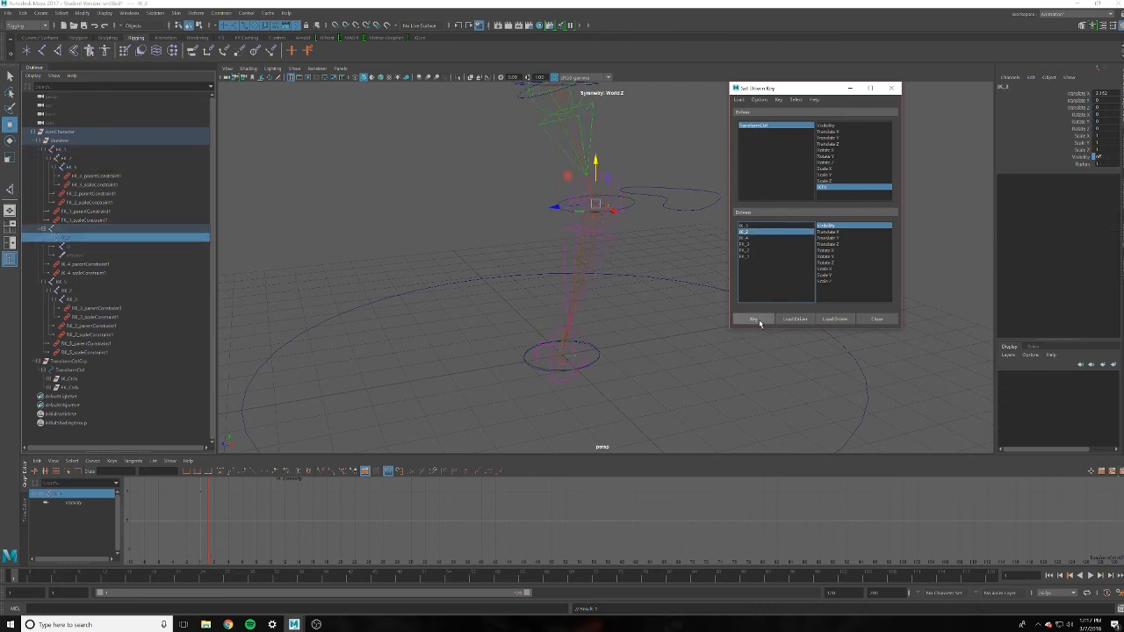
pyautogui.click(756, 227)
pyautogui.click(752, 319)
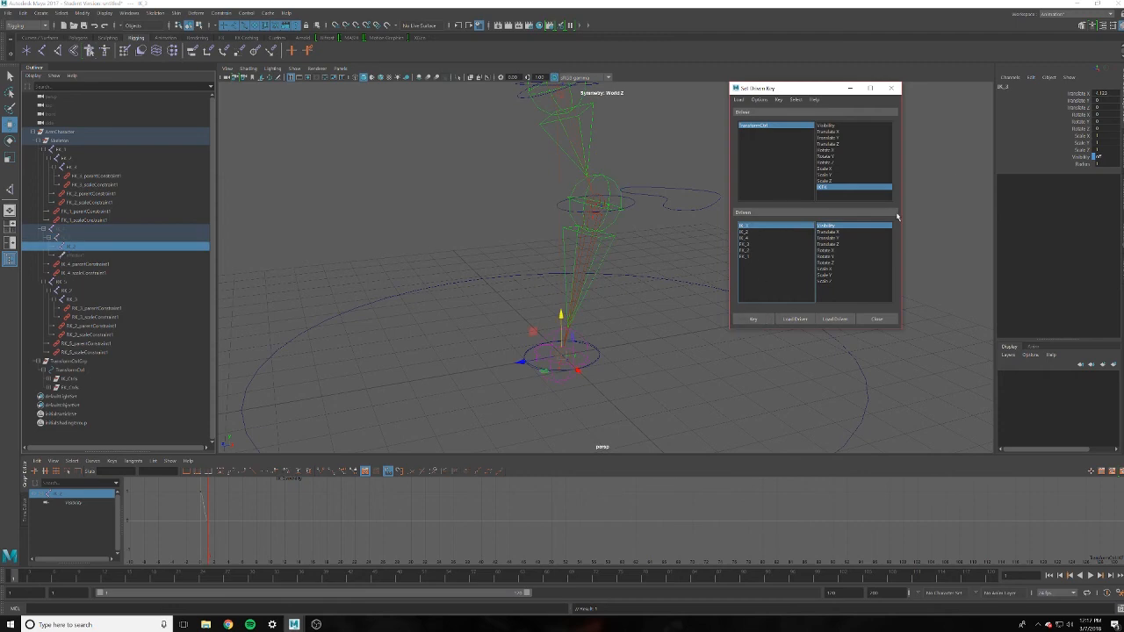
# Move the Set Driven Key window aside, select TransformCtrl to check its IKFK attribute, and clear the selection
pyautogui.moveTo(818, 87); pyautogui.dragTo(810, 51)
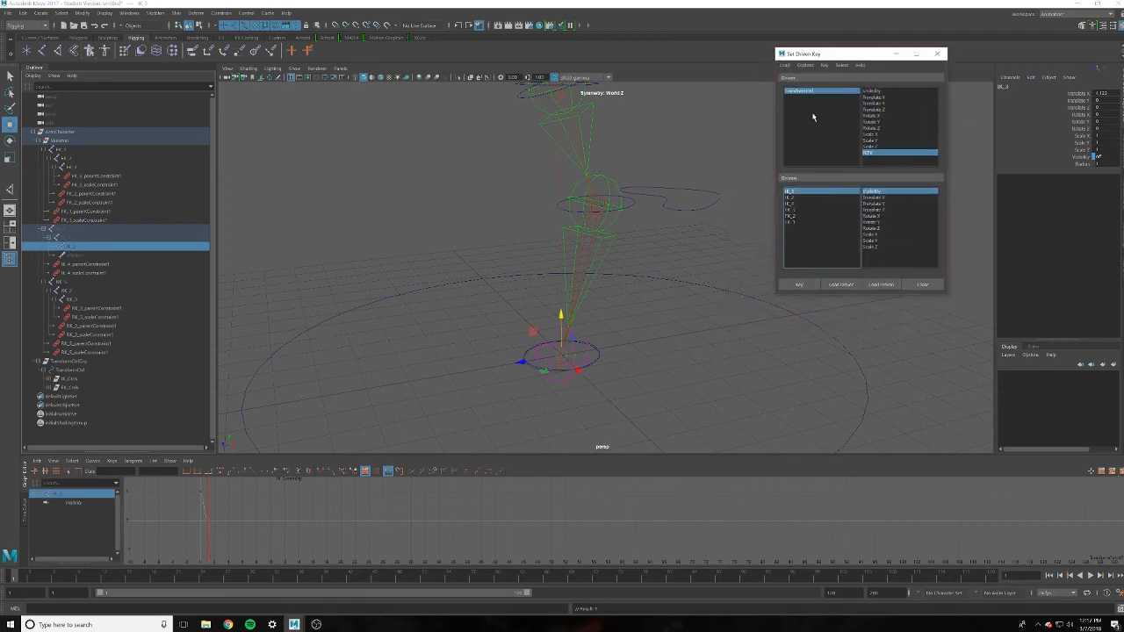
pyautogui.click(808, 93)
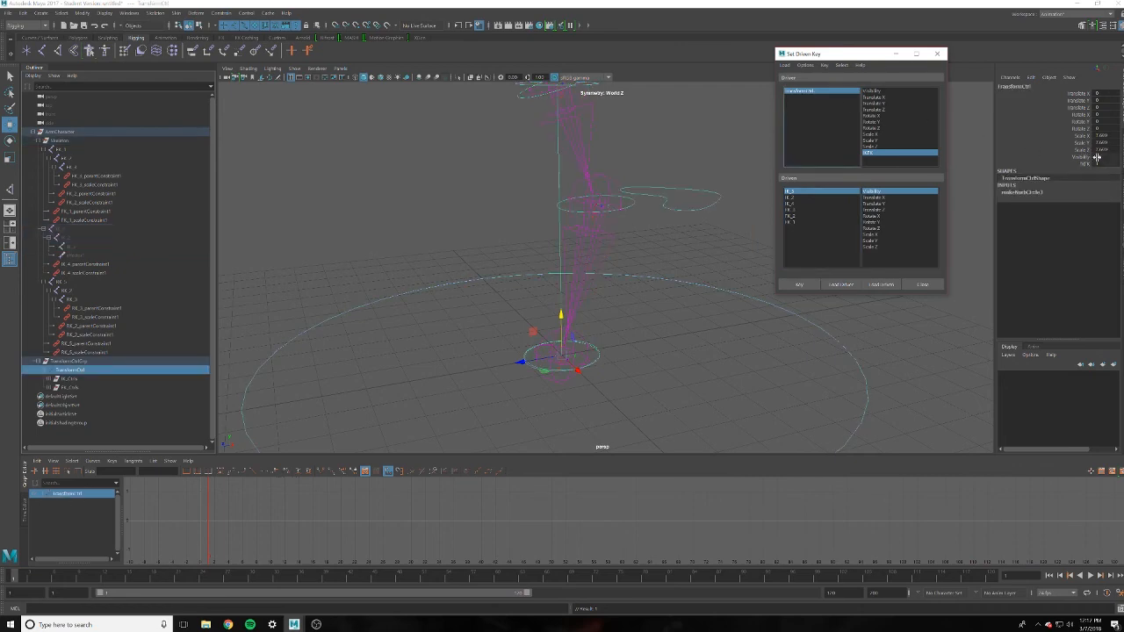
pyautogui.click(661, 264)
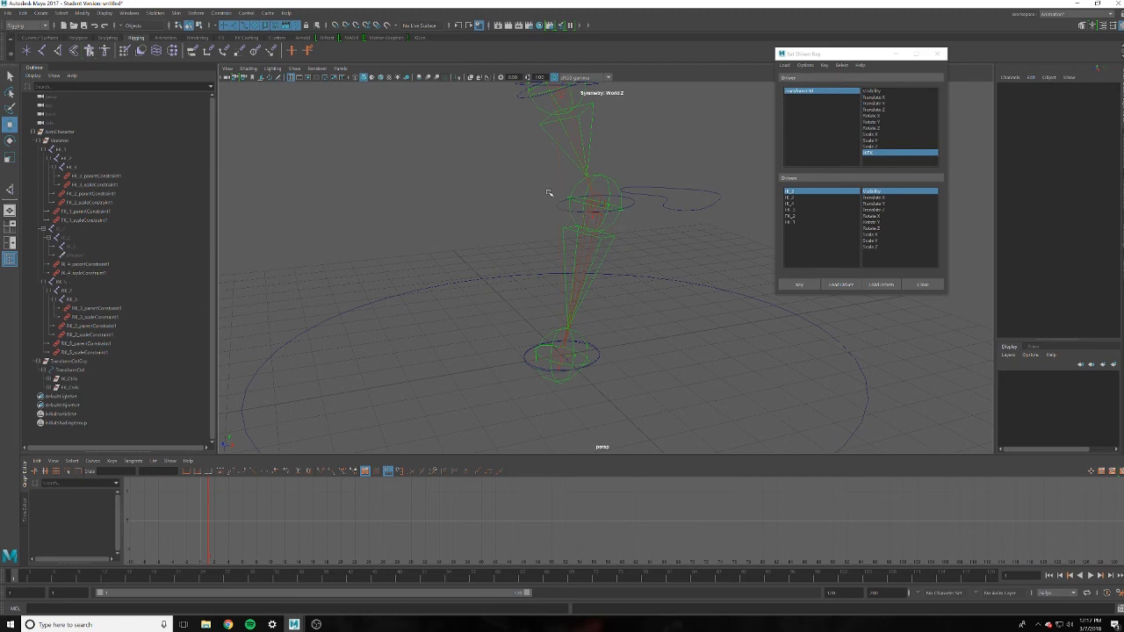
# Expand the IK_Ctrls hierarchy and hide the IK handle nested under its control
pyautogui.click(50, 380)
pyautogui.click(55, 388)
pyautogui.click(55, 397)
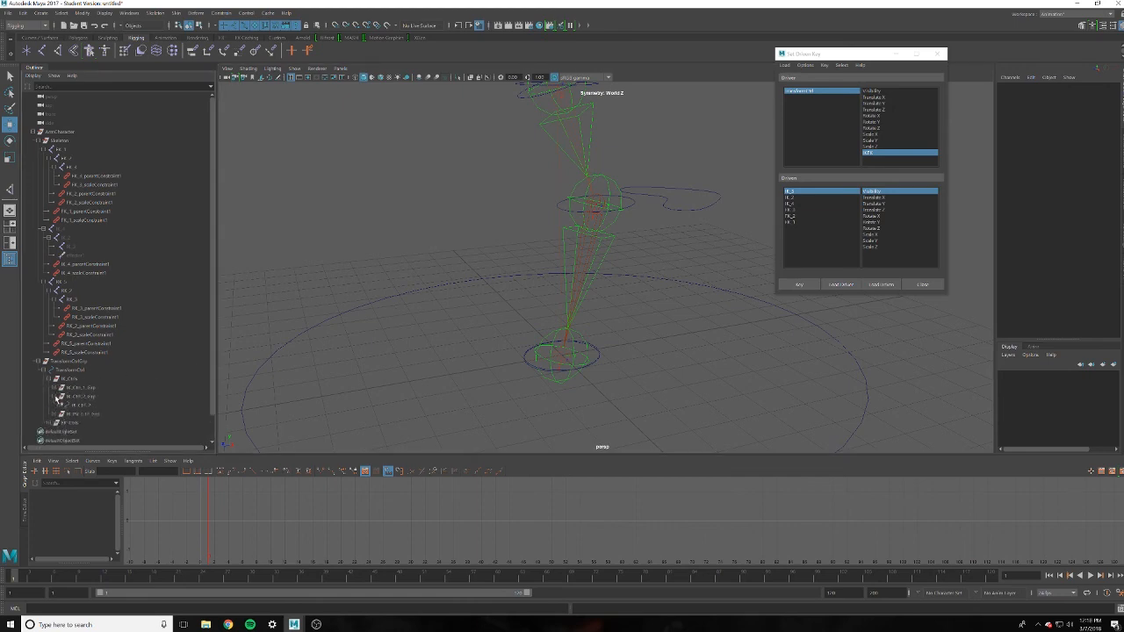
pyautogui.click(55, 405)
pyautogui.click(85, 414)
pyautogui.hotkey('ctrl', 'h')
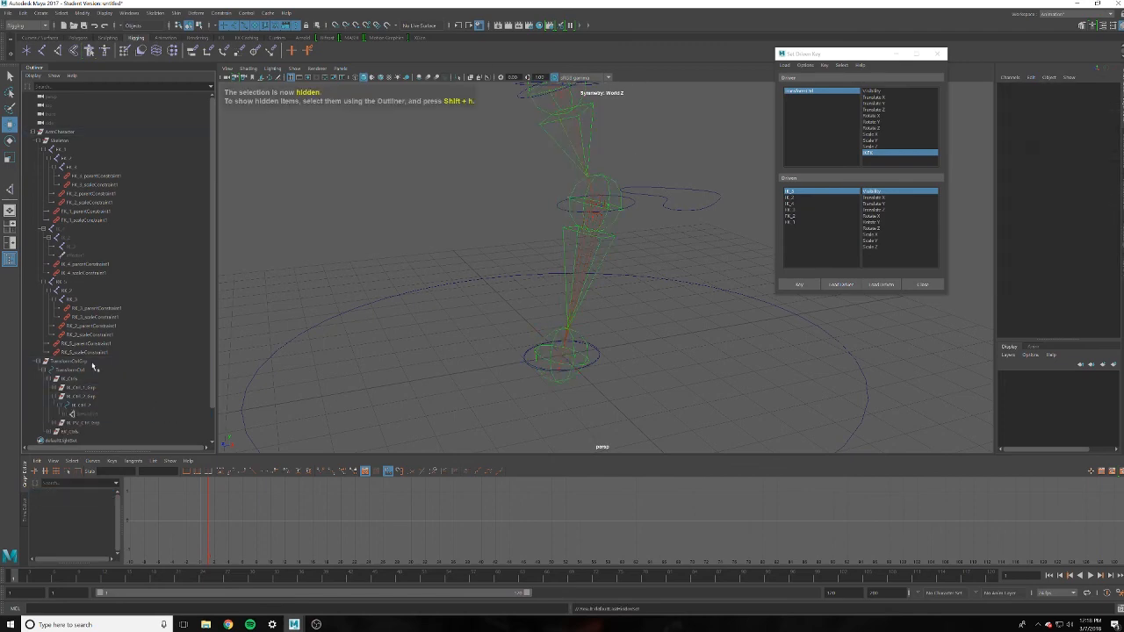
# Collapse the RK and IK joint hierarchies in the Outliner and set TransformCtrl's IKFK attribute to 0
pyautogui.click(42, 282)
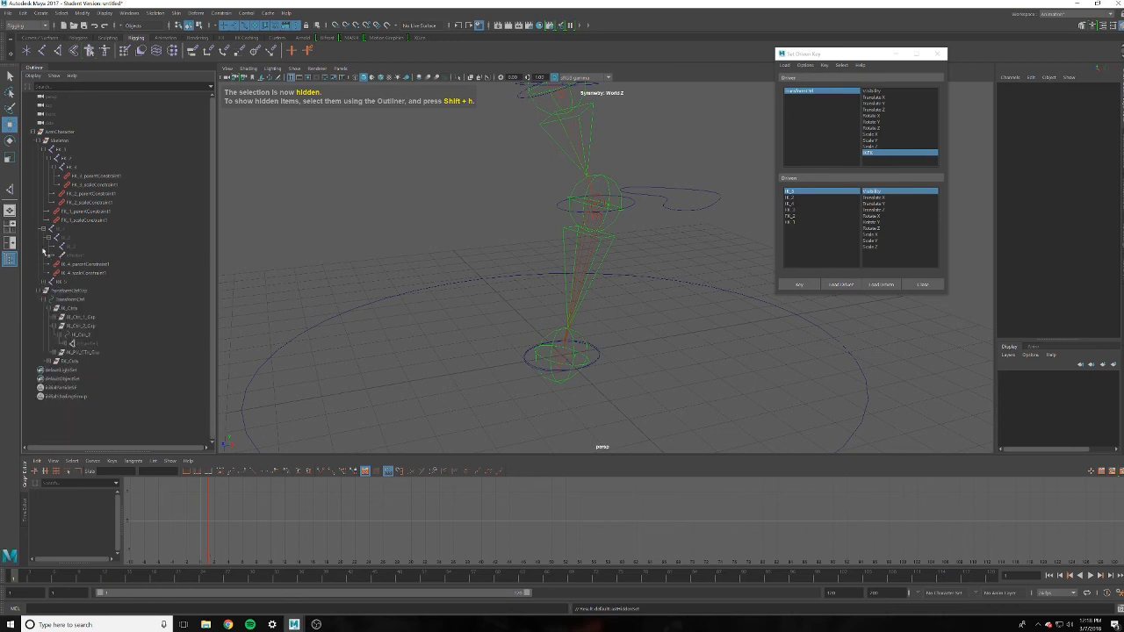
pyautogui.click(42, 229)
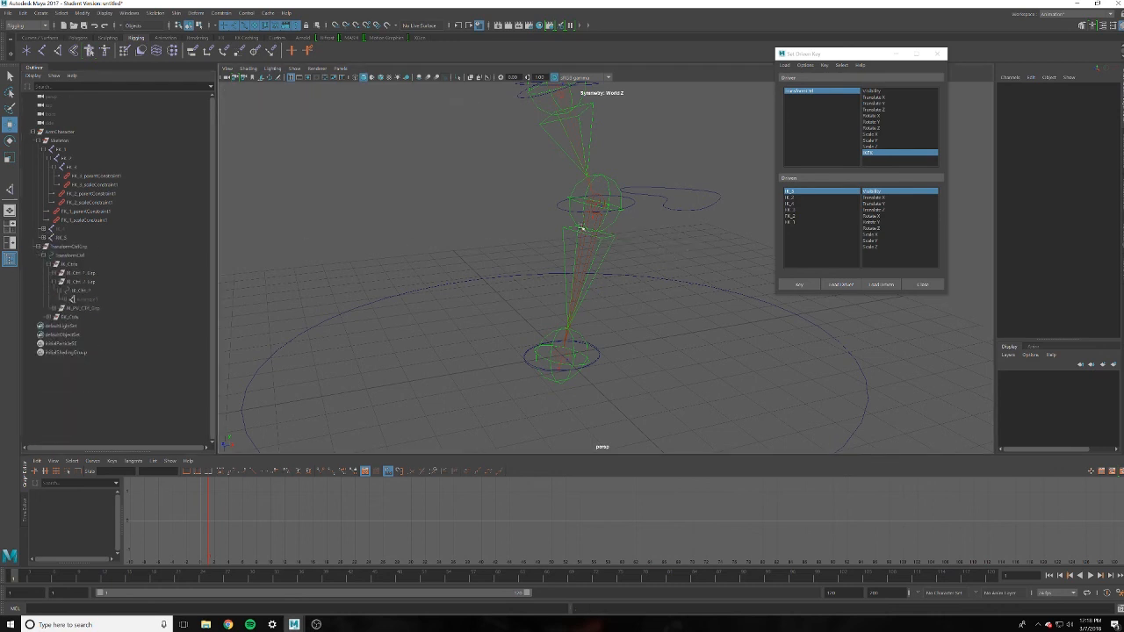
pyautogui.click(866, 362)
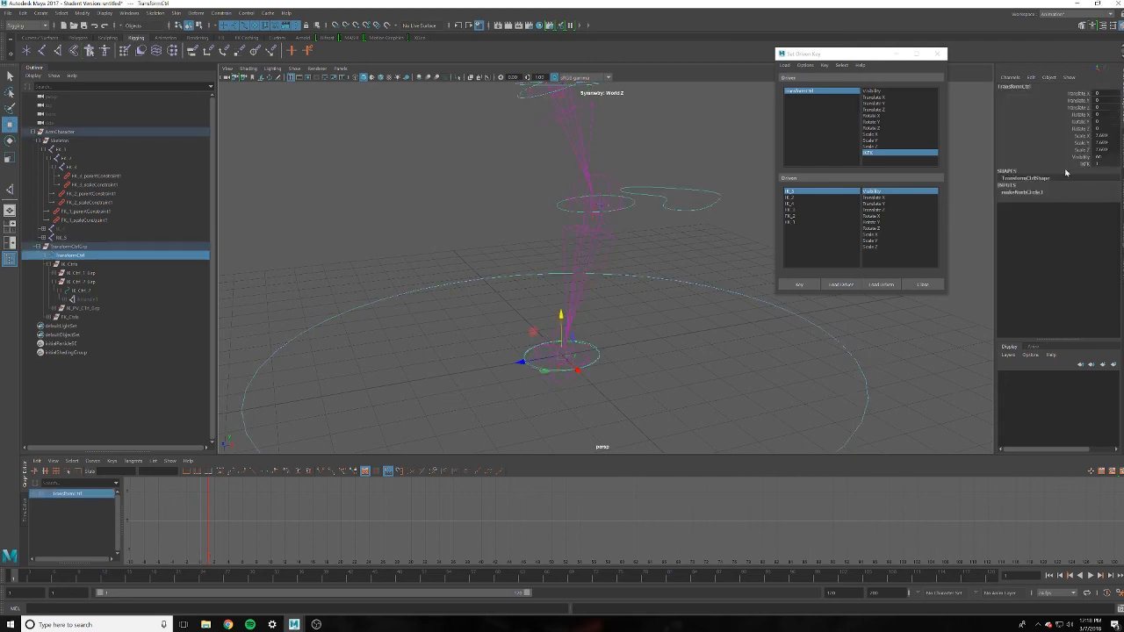
pyautogui.click(668, 403)
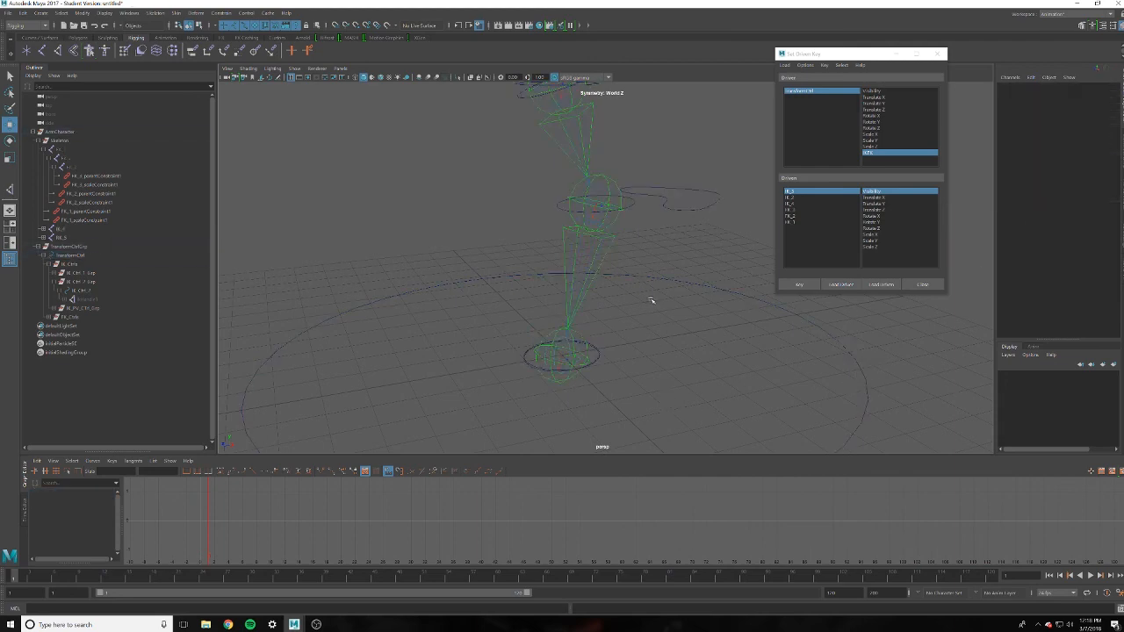
pyautogui.keyDown('alt'); pyautogui.moveTo(556, 201); pyautogui.dragTo(642, 316); pyautogui.keyUp('alt')
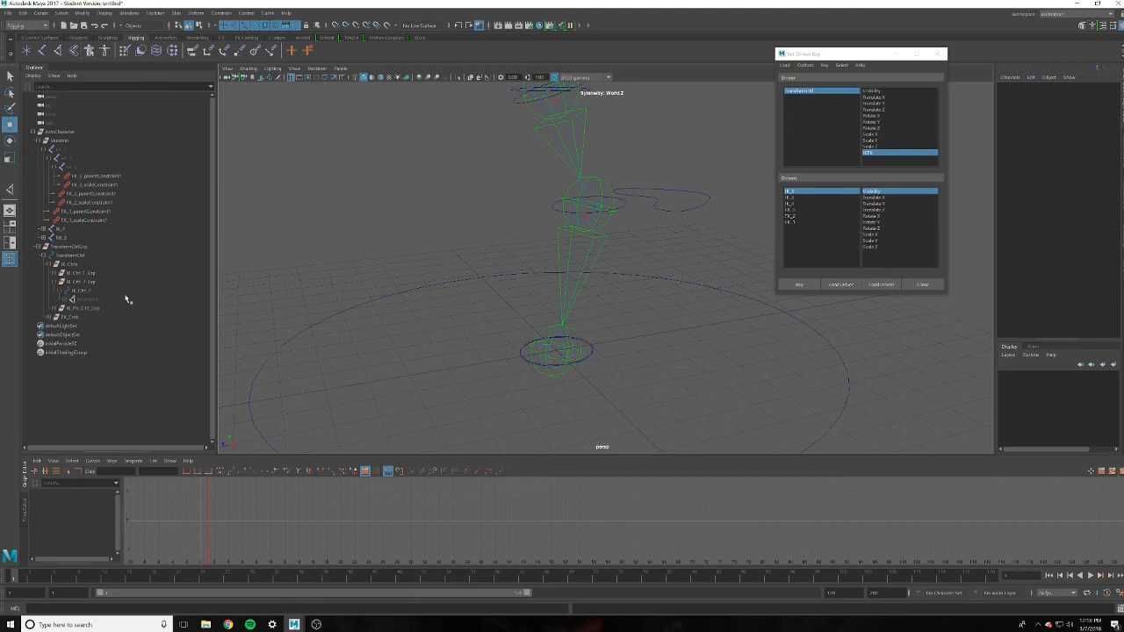
# Load the FK_Ctrls and IK_Ctrls groups as the driven objects for the set driven key
pyautogui.click(81, 317)
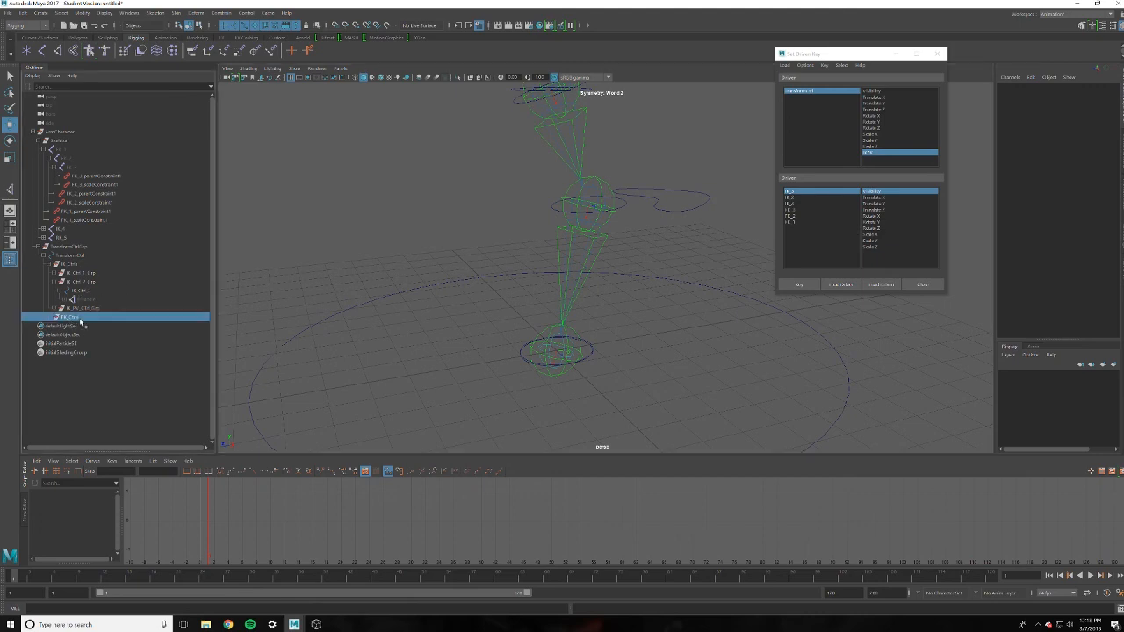
pyautogui.click(55, 282)
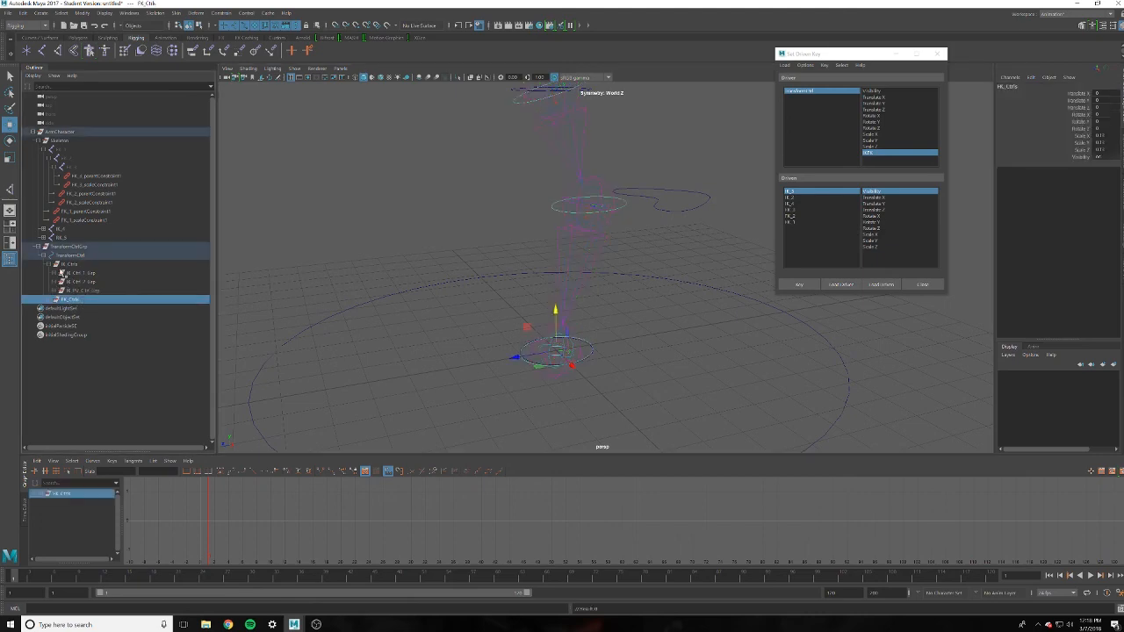
pyautogui.click(50, 265)
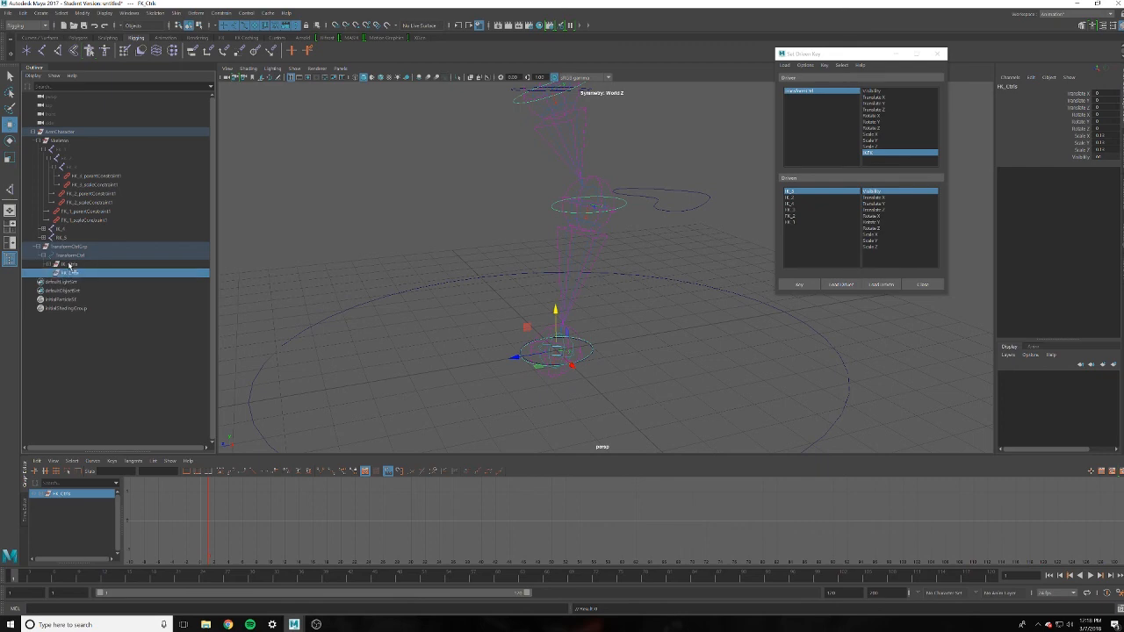
pyautogui.keyDown('ctrl'); pyautogui.click(68, 264); pyautogui.keyUp('ctrl')
pyautogui.click(882, 284)
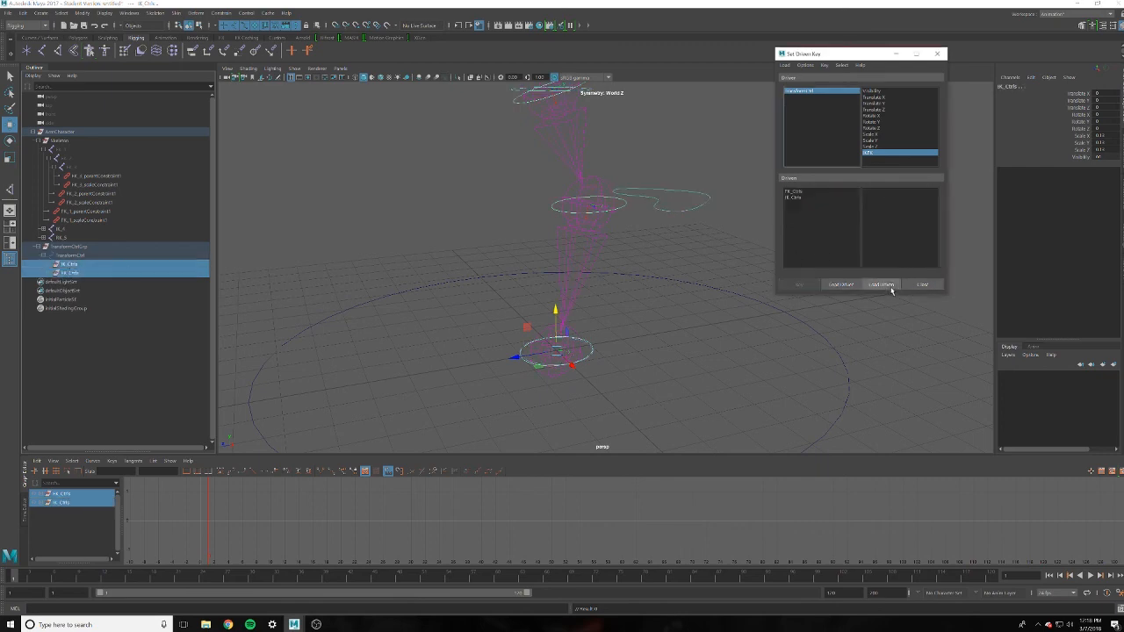
# Key FK_Ctrls' Visibility off and IK_Ctrls' Visibility on against TransformCtrl's IKFK value of 0
pyautogui.click(794, 190)
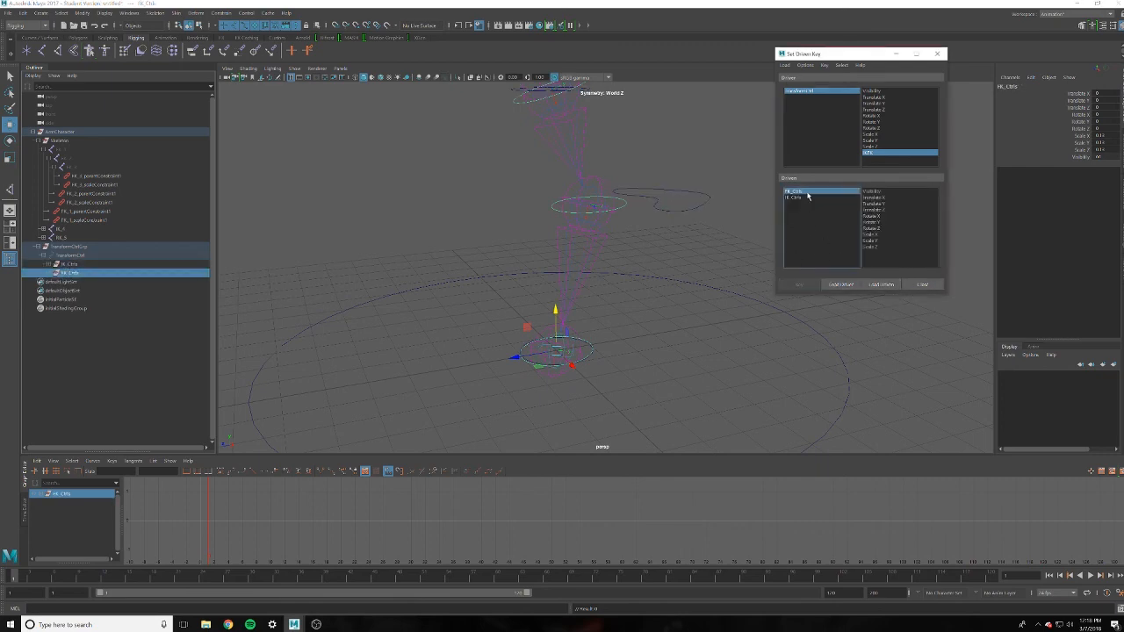
pyautogui.click(883, 154)
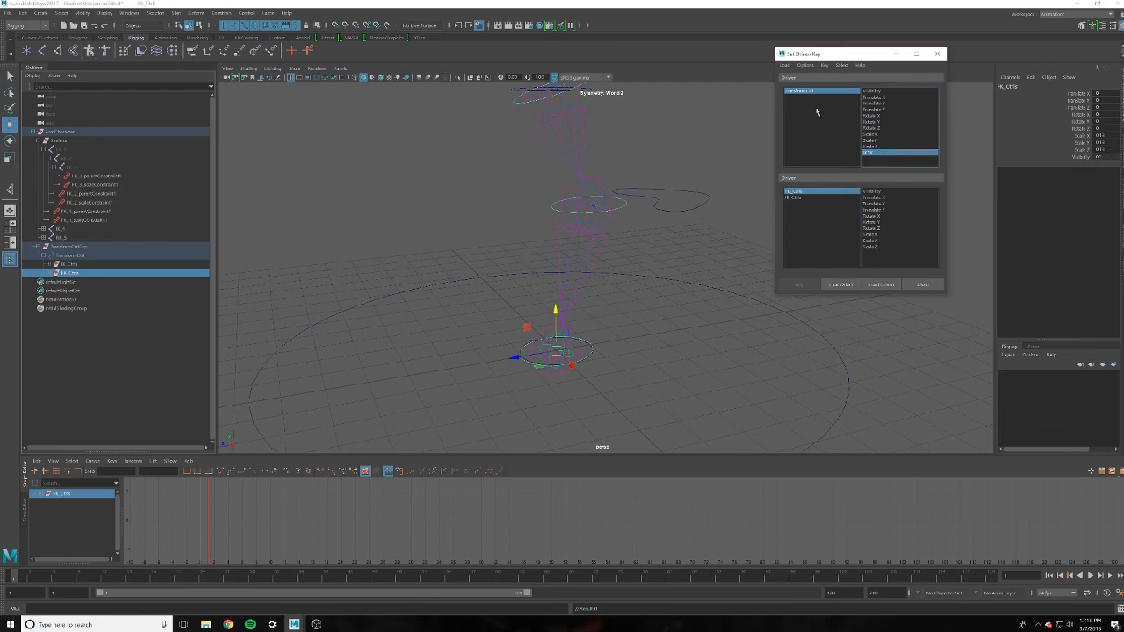
pyautogui.click(804, 92)
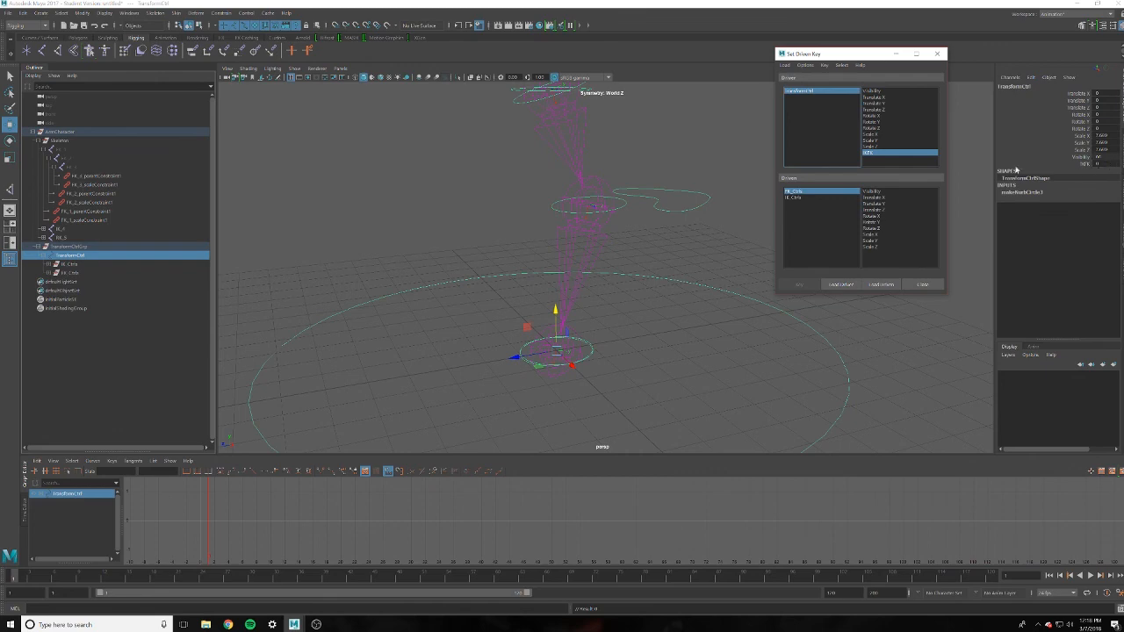
pyautogui.click(809, 192)
pyautogui.click(874, 192)
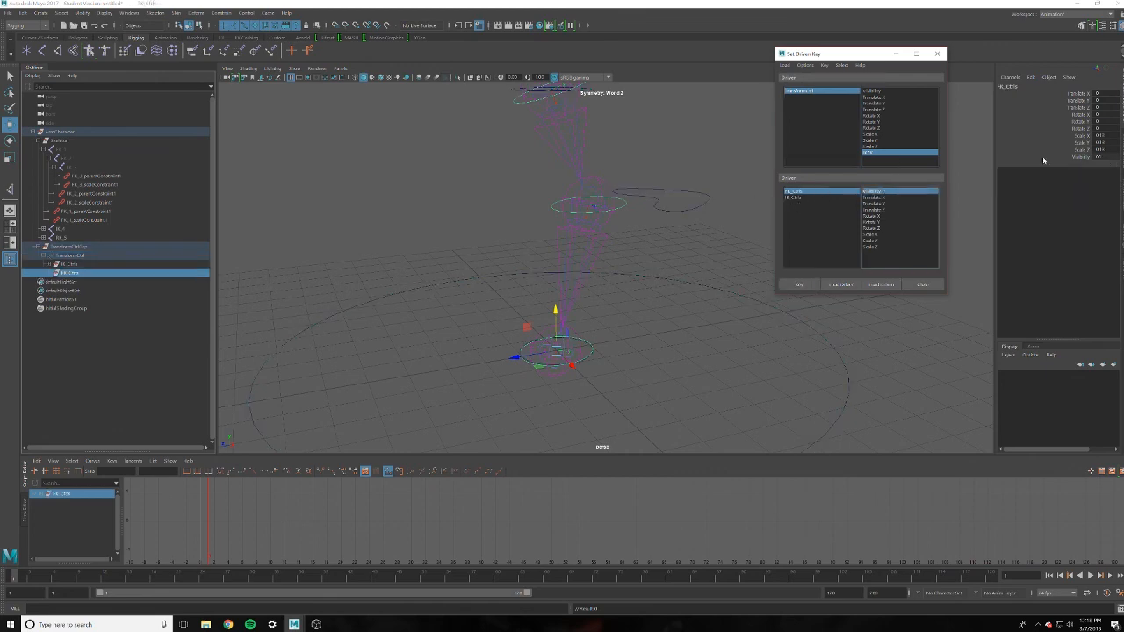
pyautogui.click(1101, 158)
pyautogui.write('0')
pyautogui.press('Return')
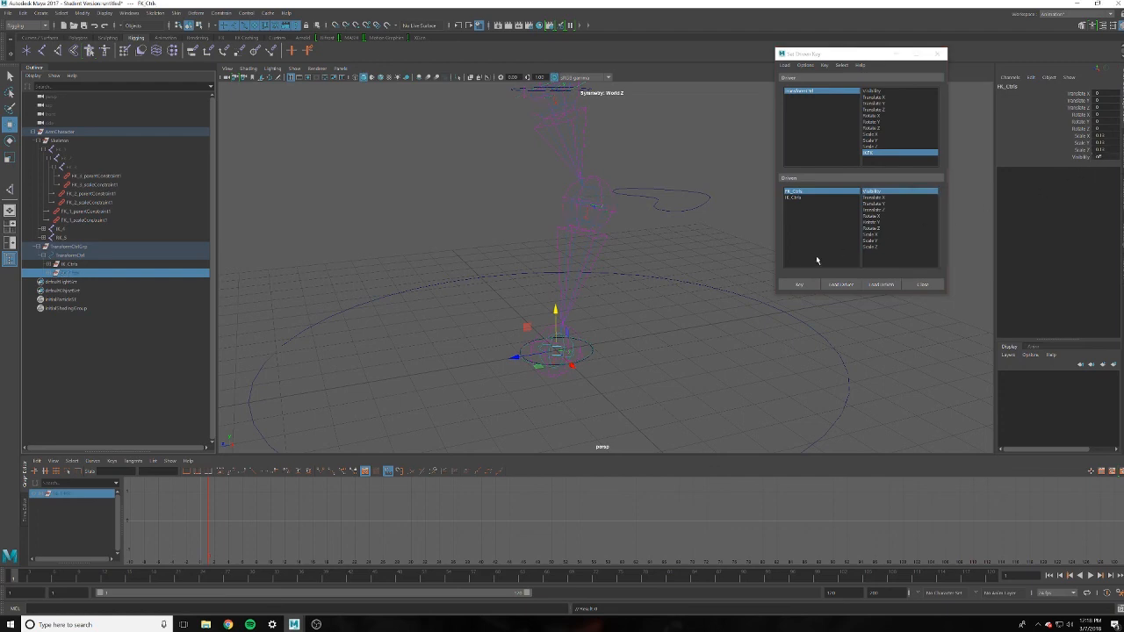
pyautogui.click(799, 284)
pyautogui.click(800, 198)
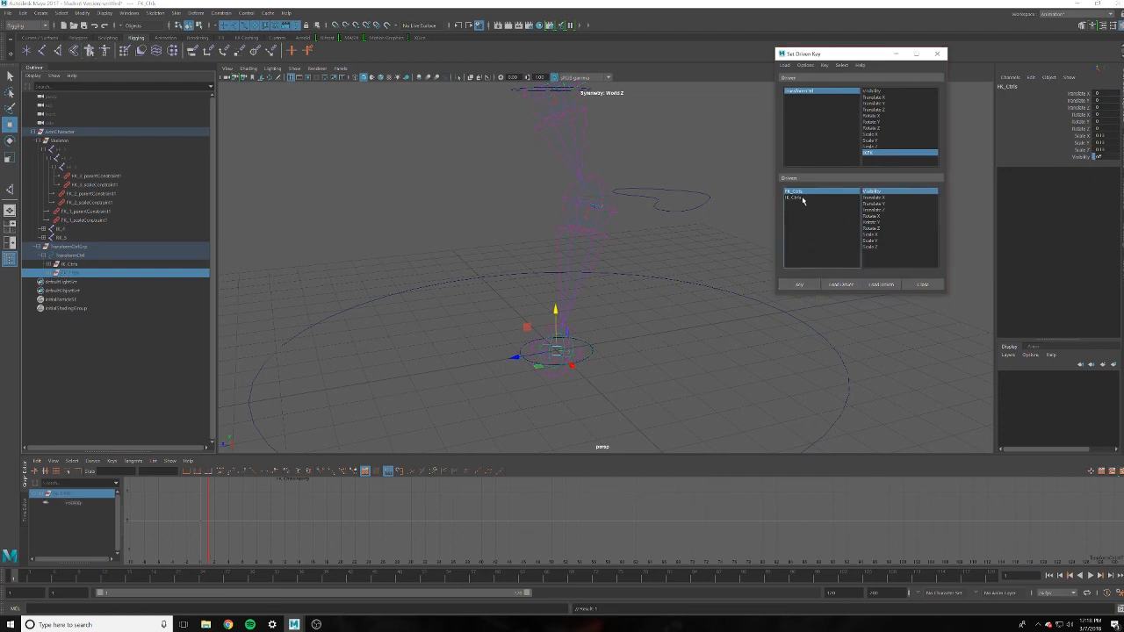
pyautogui.click(795, 284)
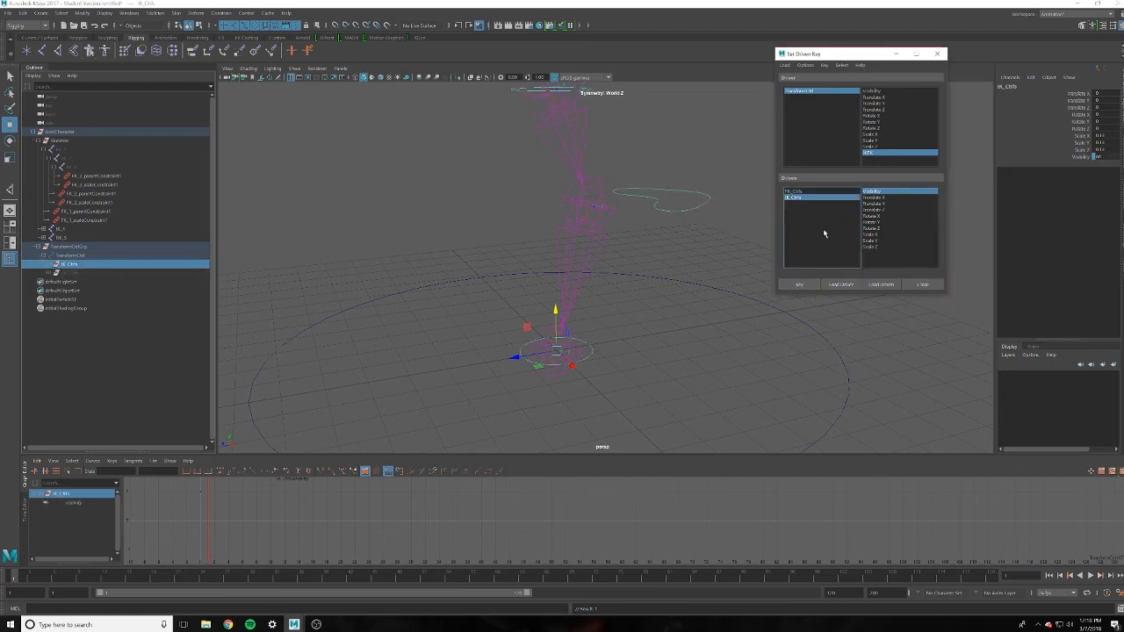
# Set TransformCtrl's IKFK to 1 and turn on the Visibility of FK_Ctrls
pyautogui.click(880, 154)
pyautogui.click(1102, 163)
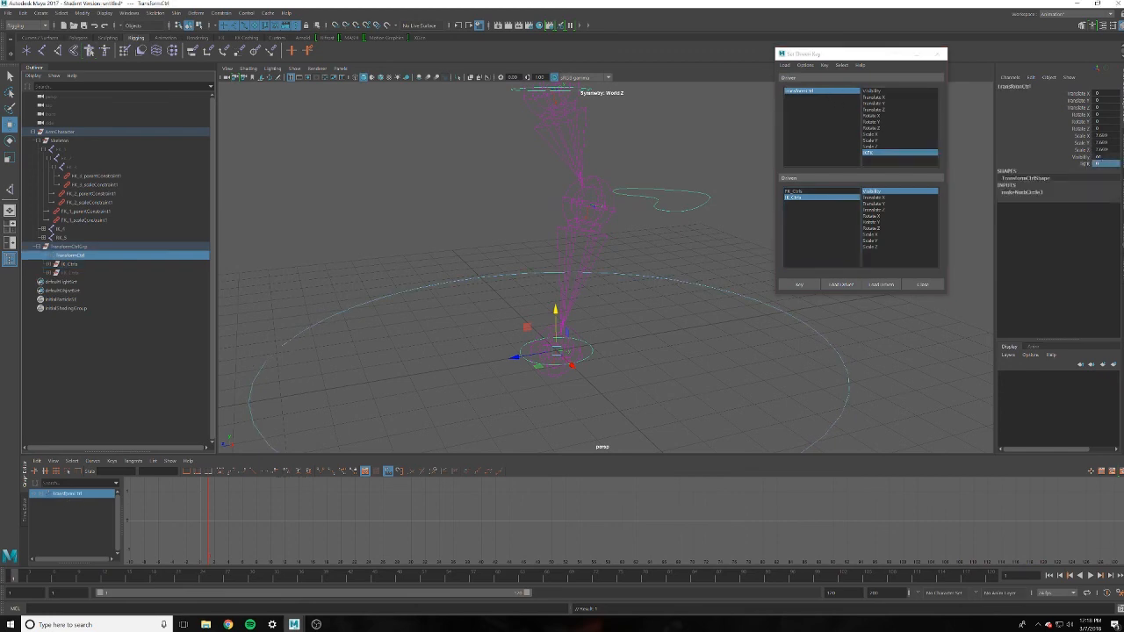
pyautogui.write('1')
pyautogui.press('Return')
pyautogui.click(806, 190)
pyautogui.click(1100, 158)
pyautogui.write('1')
pyautogui.press('Return')
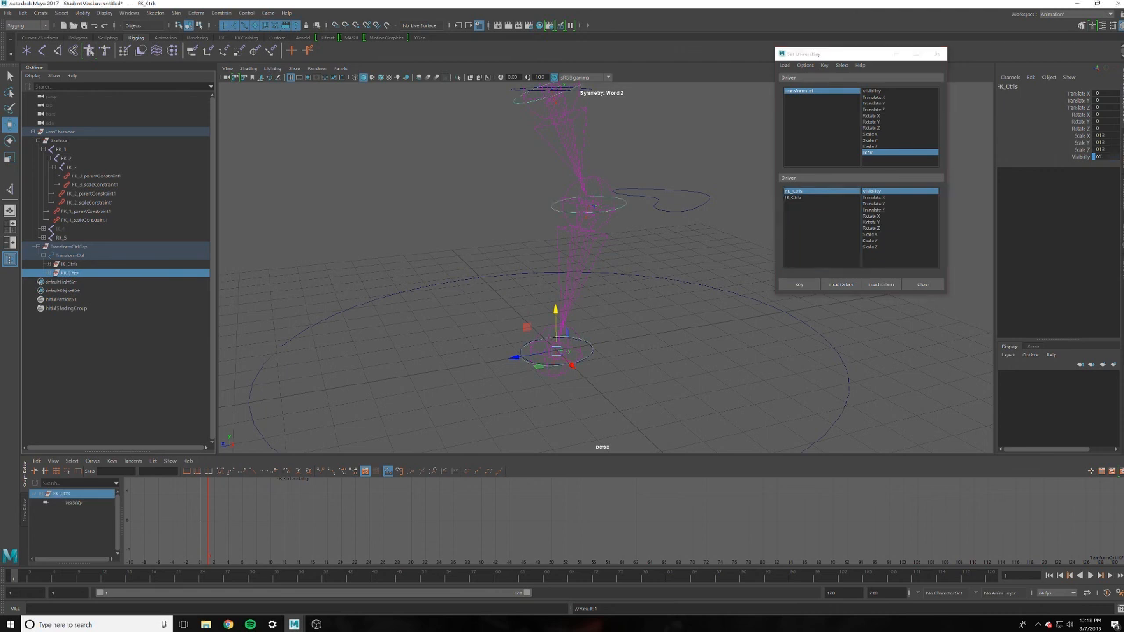
# Turn off IK_Ctrls' Visibility, key both control groups against the IKFK value of 1, and clear the selection
pyautogui.click(834, 198)
pyautogui.click(1099, 157)
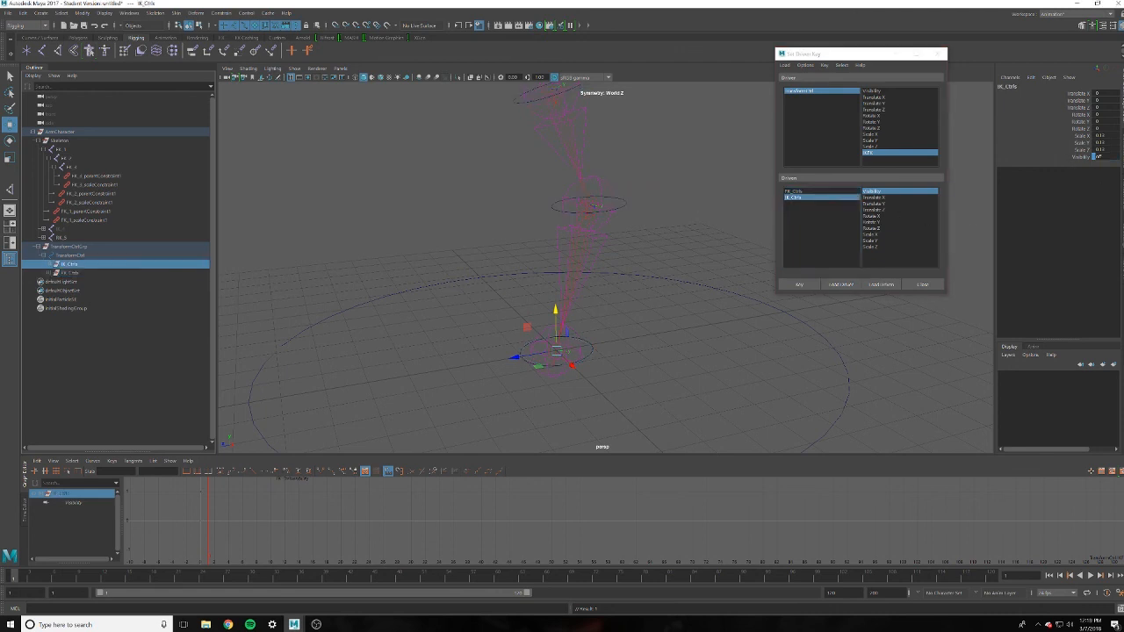
pyautogui.click(799, 286)
pyautogui.click(794, 191)
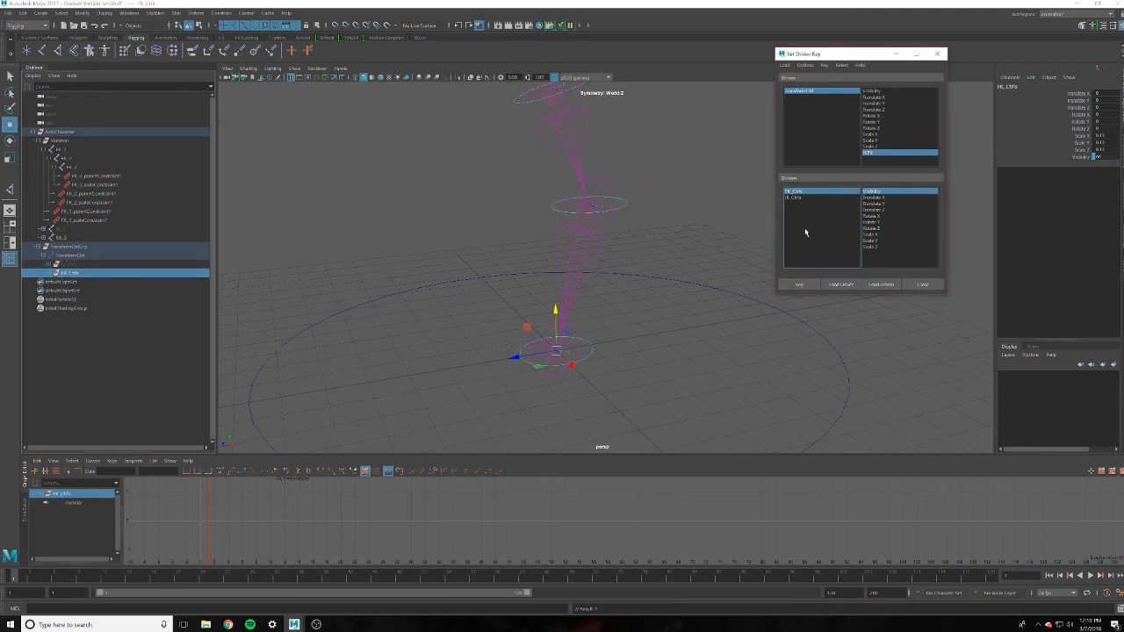
pyautogui.click(688, 233)
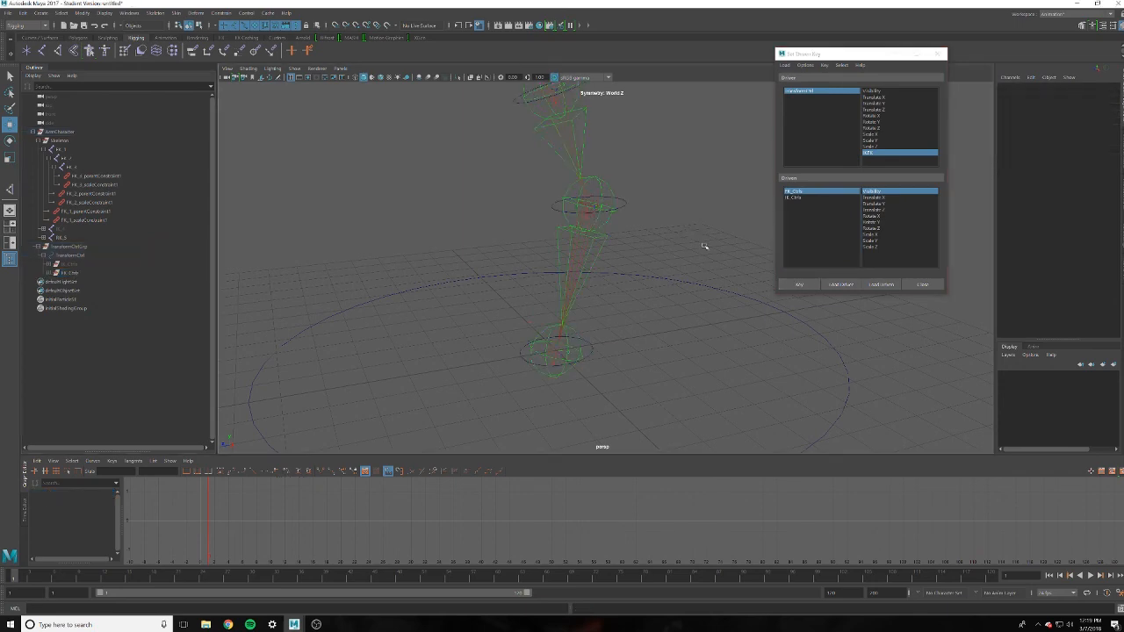
# Set TransformCtrl's IKFK to 0 and move the IK_Ctrl_1 control up and outward to bend the arm
pyautogui.moveTo(735, 273); pyautogui.dragTo(720, 341)
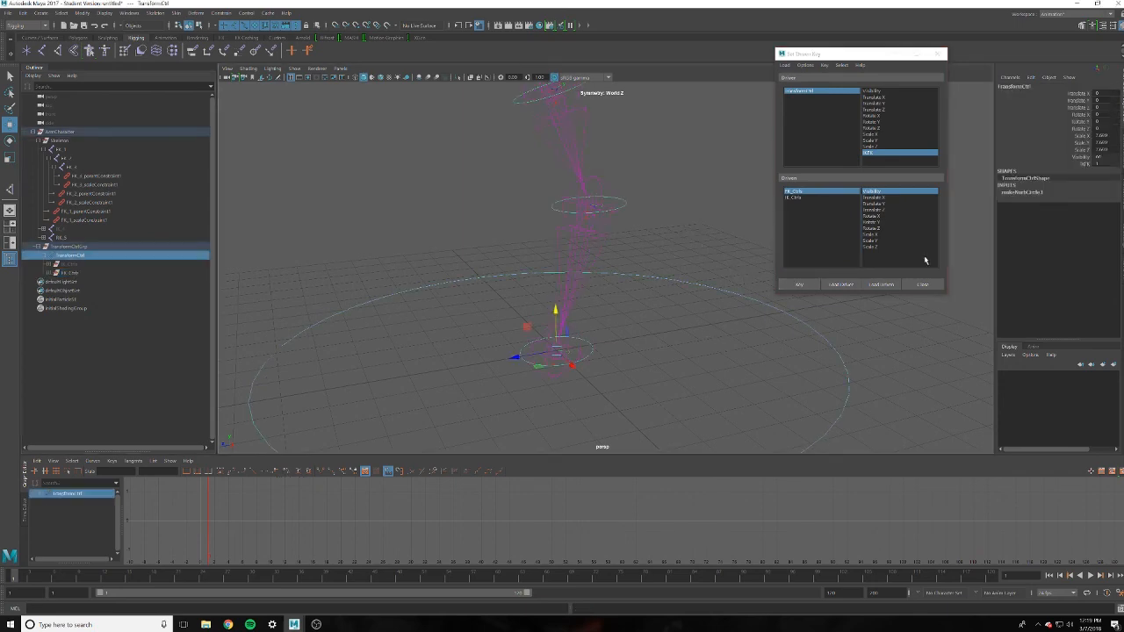
pyautogui.click(1101, 163)
pyautogui.write('0')
pyautogui.press('Return')
pyautogui.moveTo(1101, 164); pyautogui.dragTo(1105, 164, button='middle')
pyautogui.click(606, 378)
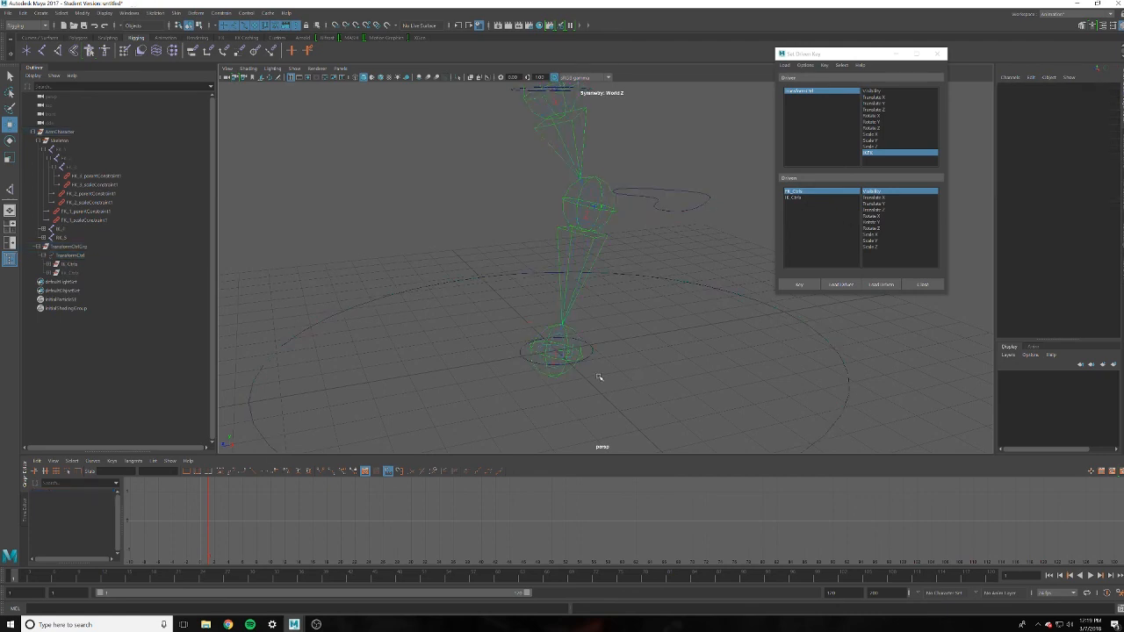
pyautogui.click(584, 356)
pyautogui.moveTo(541, 337); pyautogui.dragTo(311, 119)
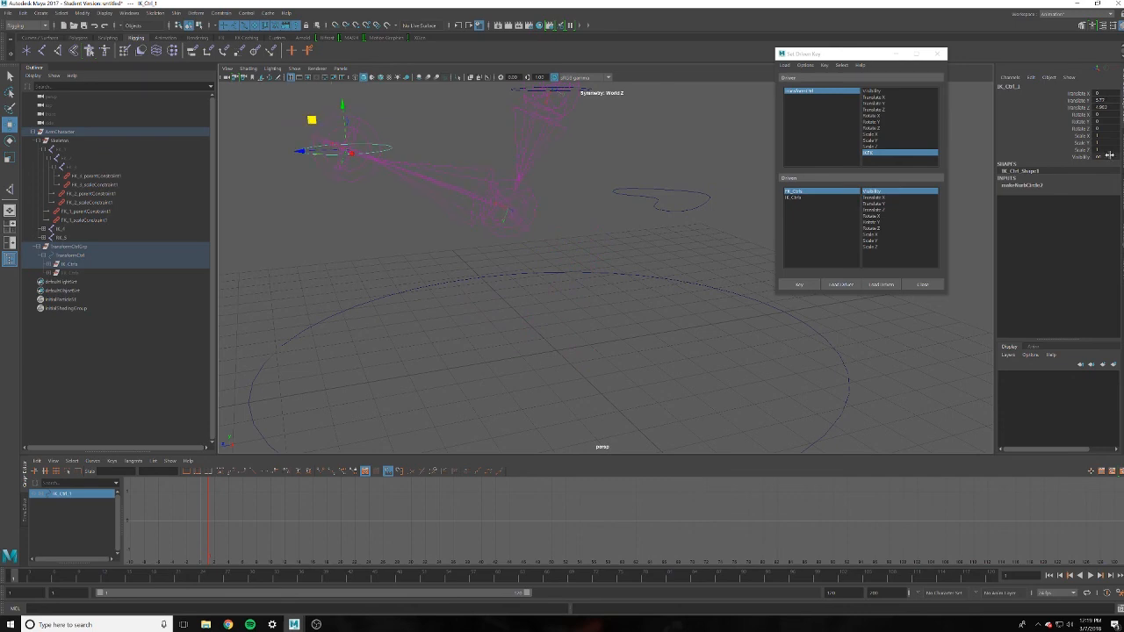
# Switch TransformCtrl's IKFK repeatedly between 1 and 0 to test the IK/FK switch, ending at 0
pyautogui.click(830, 359)
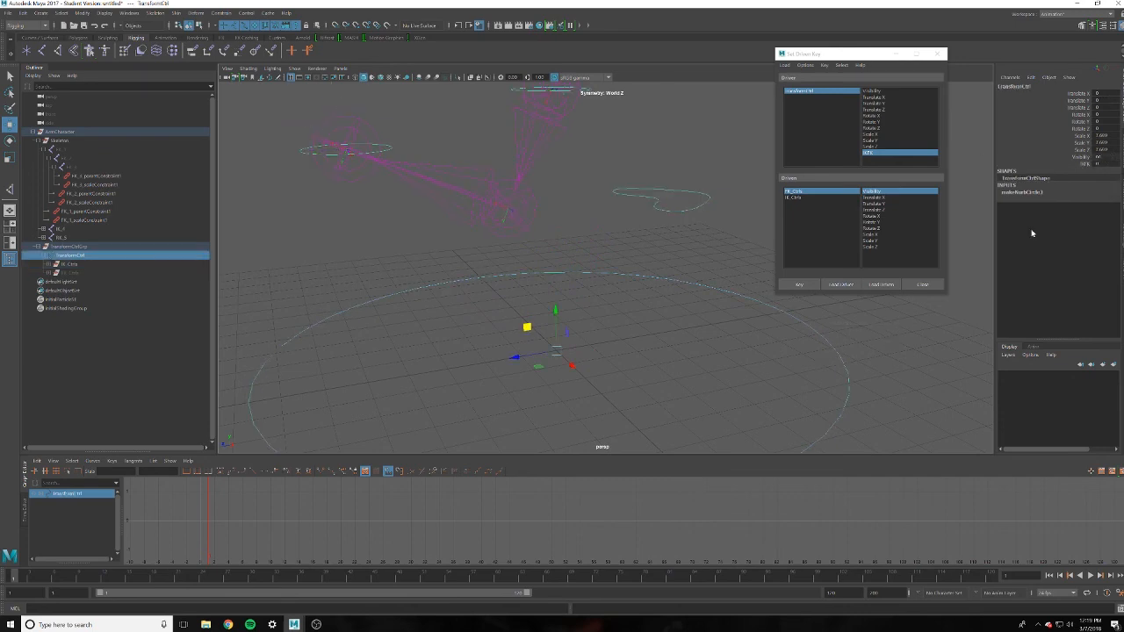
pyautogui.click(1103, 163)
pyautogui.write('1')
pyautogui.press('Return')
pyautogui.write('0')
pyautogui.press('Return')
pyautogui.write('1')
pyautogui.press('Return')
pyautogui.write('0')
pyautogui.press('Return')
pyautogui.write('1')
pyautogui.press('Return')
pyautogui.write('0')
pyautogui.press('Return')
pyautogui.write('1')
pyautogui.press('Return')
pyautogui.write('0')
pyautogui.press('Return')
pyautogui.write('1')
pyautogui.press('Return')
pyautogui.click(1098, 163)
pyautogui.write('0')
pyautogui.press('Return')
pyautogui.keyDown('alt'); pyautogui.moveTo(453, 241); pyautogui.dragTo(531, 250); pyautogui.keyUp('alt')
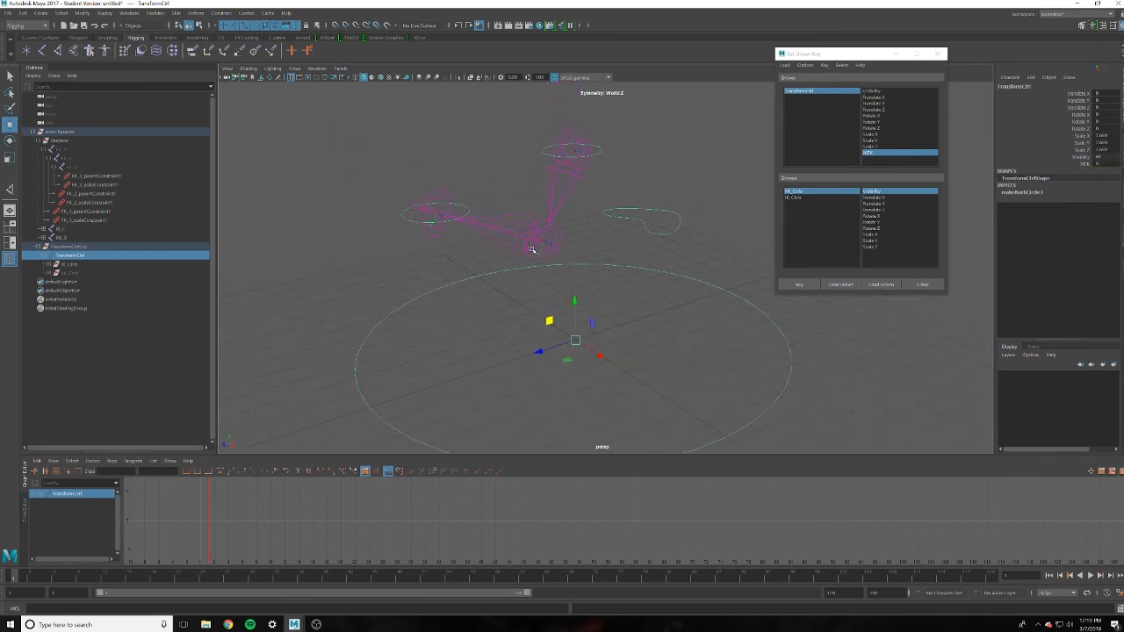
# Select TransformCtrl and key its IKFK attribute at 0 on frame 1
pyautogui.click(468, 212)
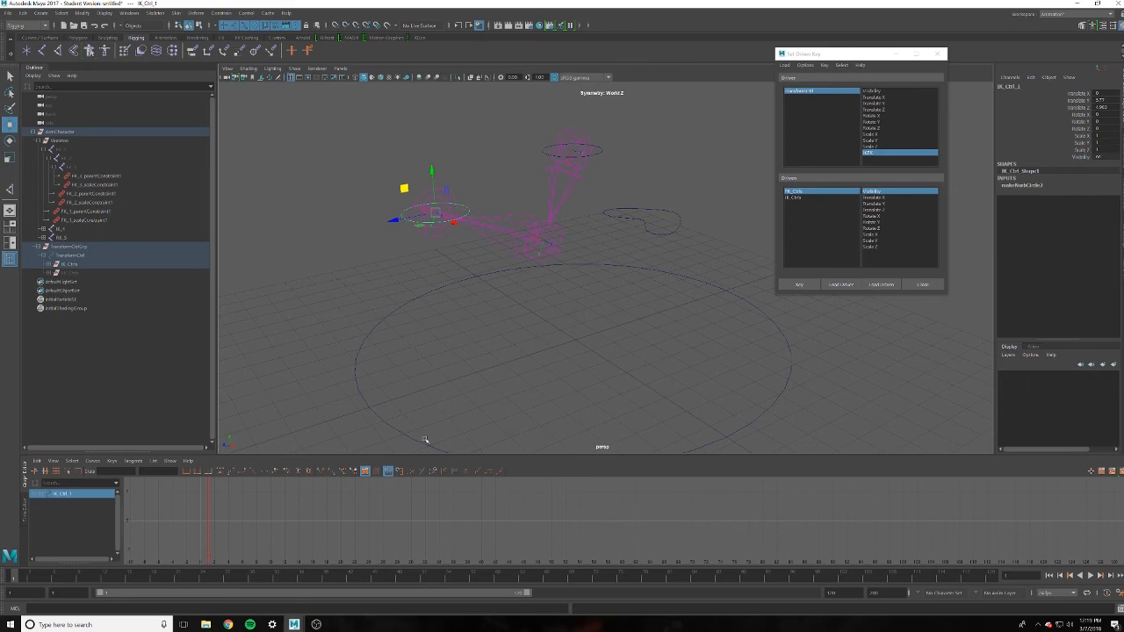
pyautogui.click(1082, 158)
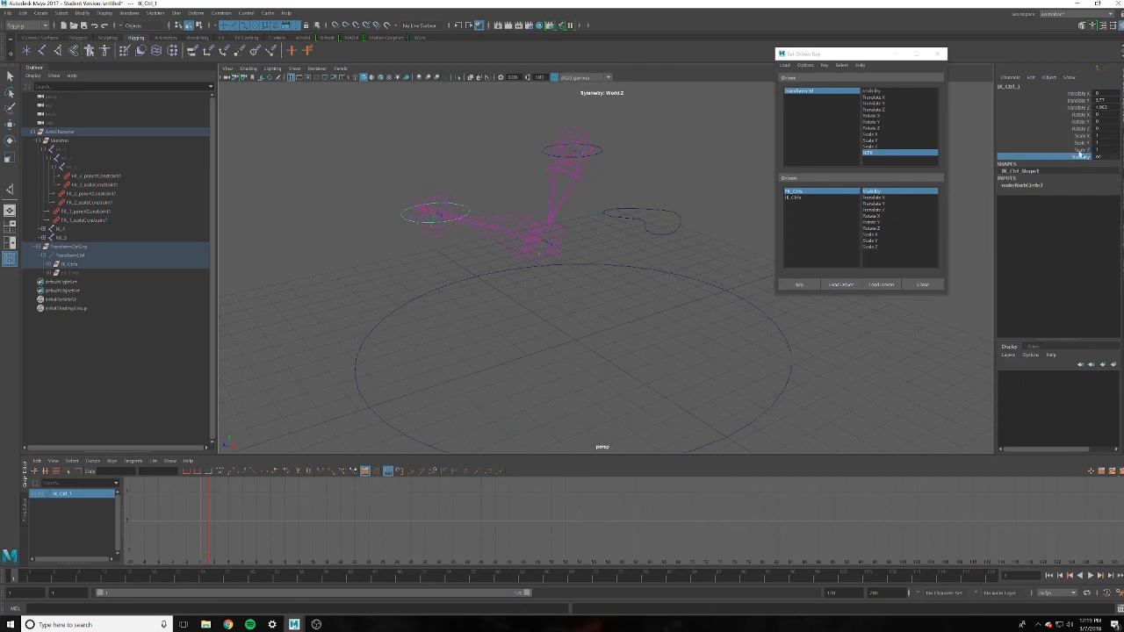
pyautogui.click(786, 338)
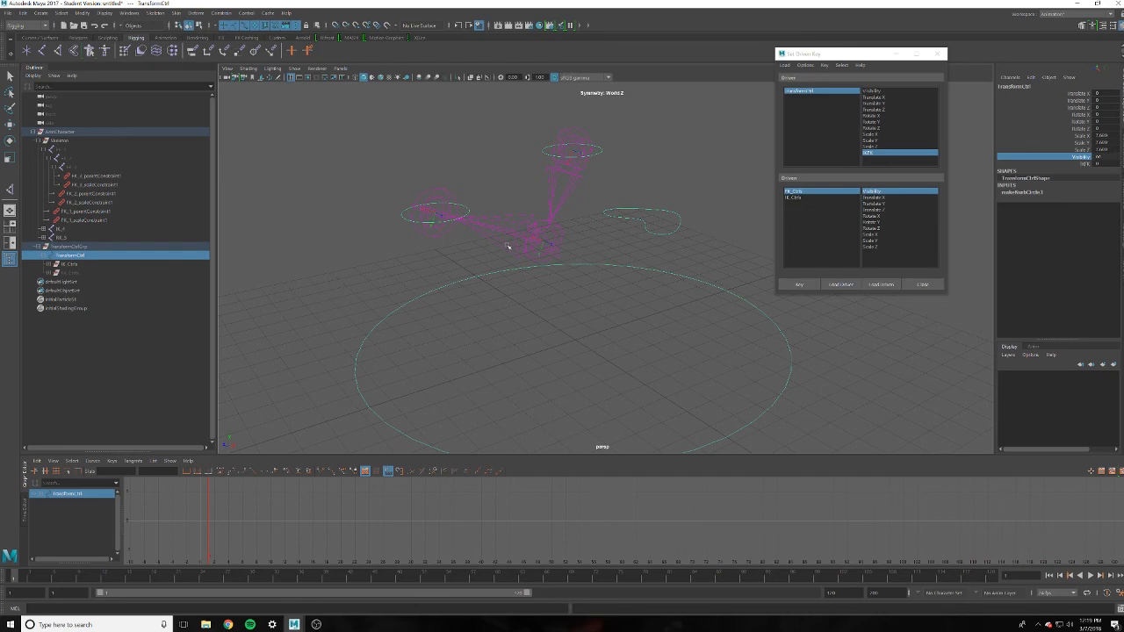
pyautogui.click(1086, 163)
pyautogui.rightClick(1085, 164)
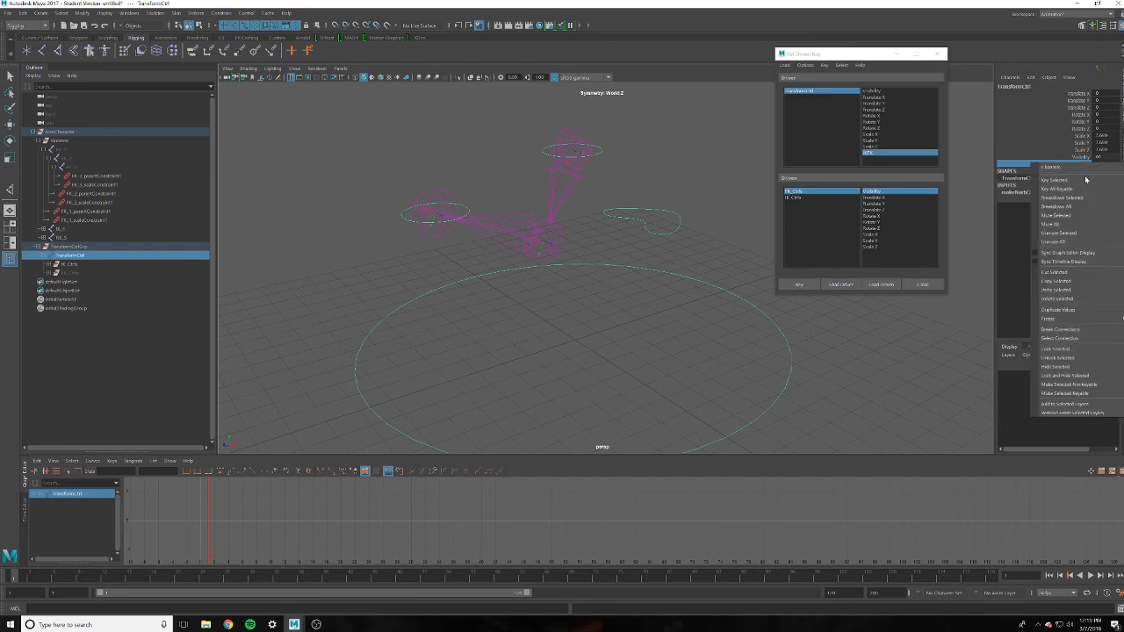
pyautogui.click(1080, 180)
# Go to frame 16, set TransformCtrl's IKFK to 1, and key the attribute
pyautogui.moveTo(66, 577); pyautogui.dragTo(136, 577)
pyautogui.click(1097, 164)
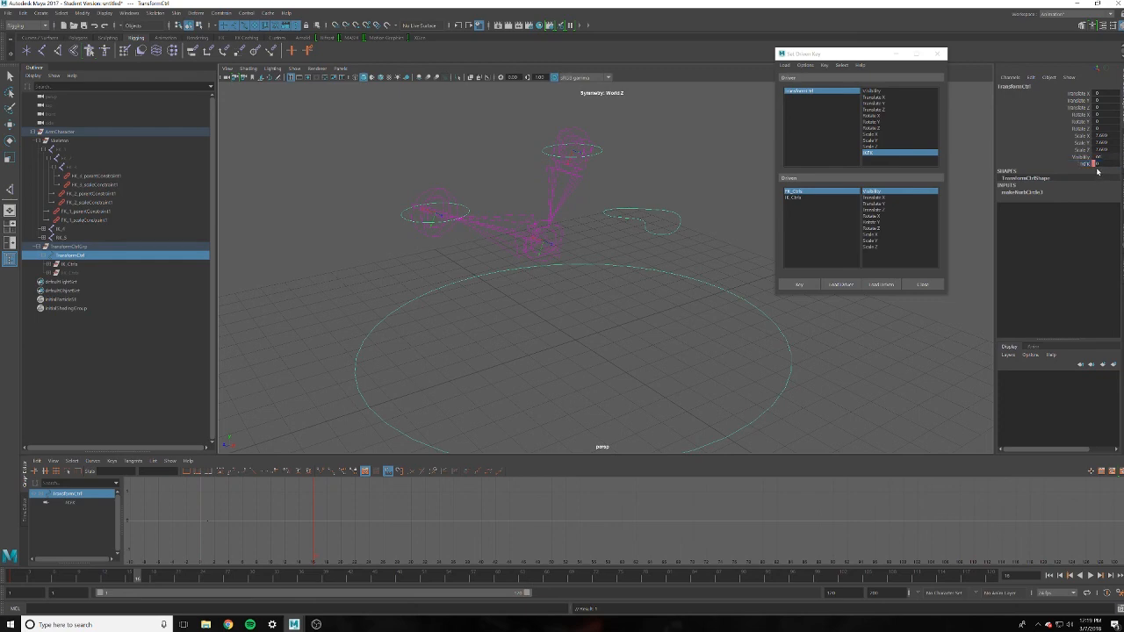
pyautogui.write('1')
pyautogui.press('Return')
pyautogui.click(1085, 164)
pyautogui.rightClick(1085, 165)
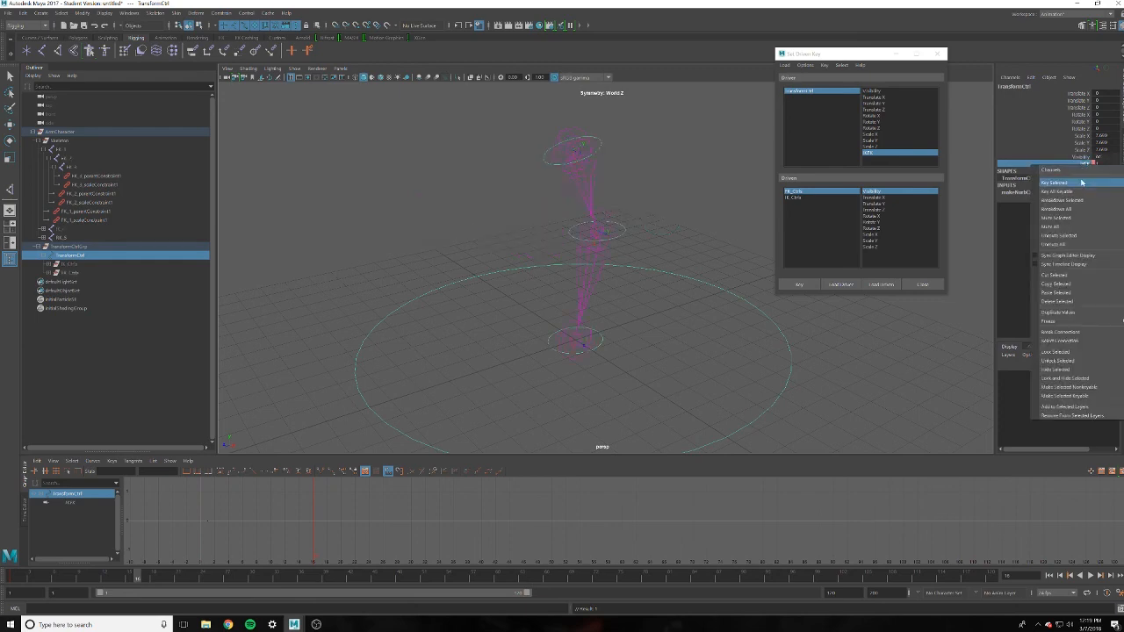
pyautogui.click(1082, 182)
# Scrub the animation between the two IKFK keys to examine the arm's IK-to-FK blend, returning to frame 1
pyautogui.moveTo(138, 578); pyautogui.dragTo(31, 580)
pyautogui.keyDown('alt'); pyautogui.moveTo(567, 334); pyautogui.dragTo(456, 396); pyautogui.keyUp('alt')
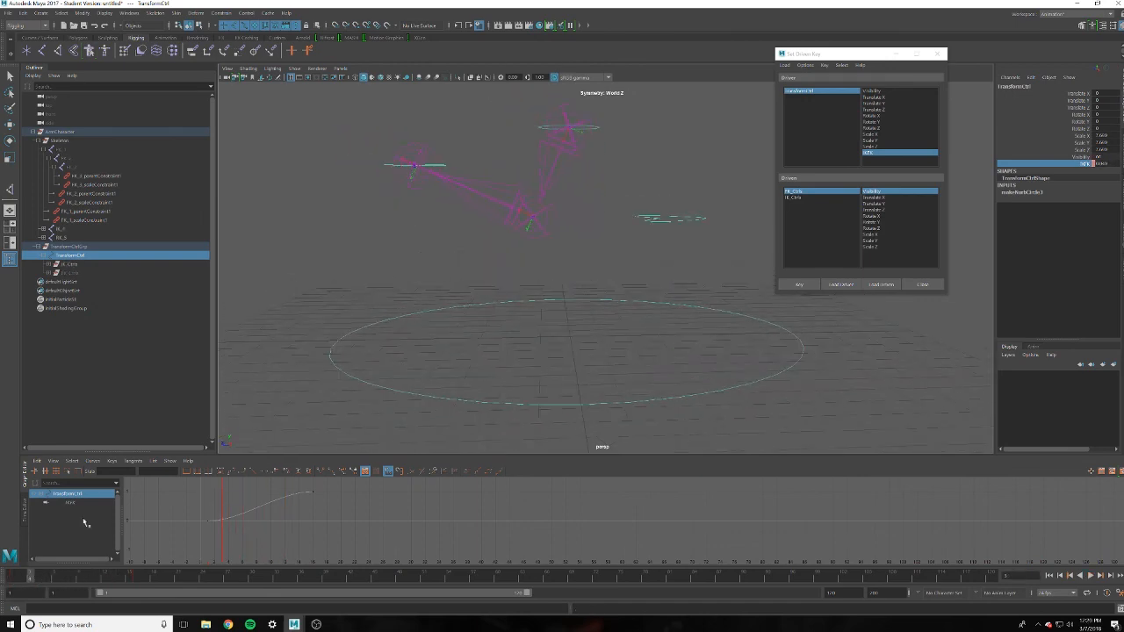
pyautogui.moveTo(30, 577); pyautogui.dragTo(85, 580)
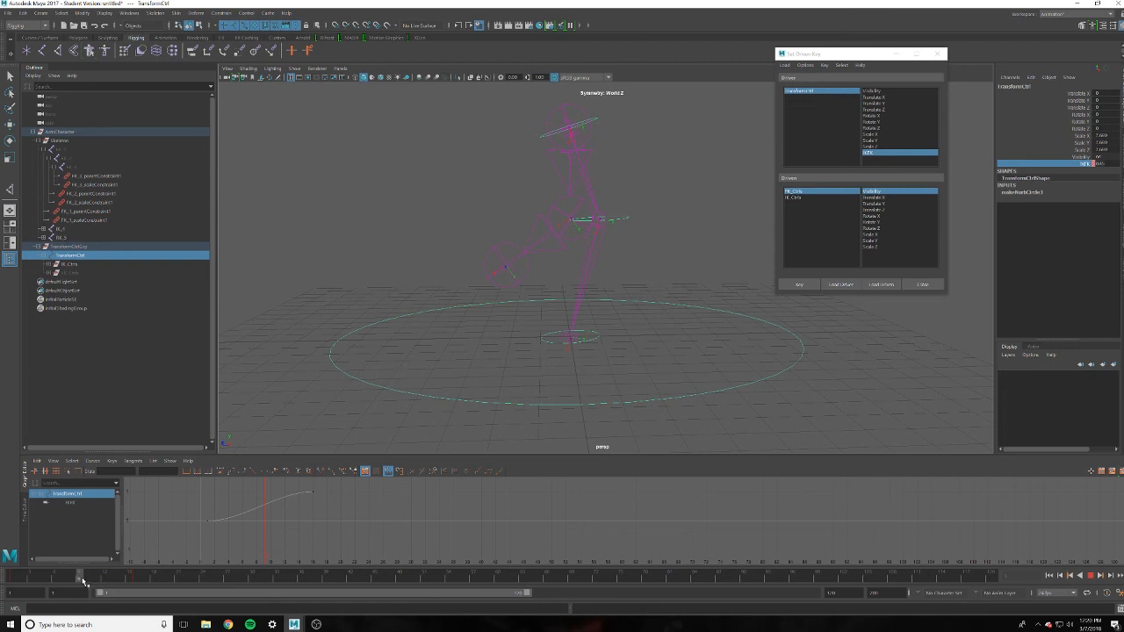
pyautogui.moveTo(83, 580)
pyautogui.mouseDown()
pyautogui.moveTo(118, 581)
pyautogui.moveTo(49, 588)
pyautogui.moveTo(82, 594)
pyautogui.moveTo(35, 587)
pyautogui.moveTo(119, 584)
pyautogui.moveTo(15, 584)
pyautogui.moveTo(130, 586)
pyautogui.moveTo(12, 585)
pyautogui.moveTo(139, 583)
pyautogui.moveTo(48, 592)
pyautogui.moveTo(15, 581)
pyautogui.moveTo(136, 575)
pyautogui.moveTo(15, 578)
pyautogui.mouseUp()
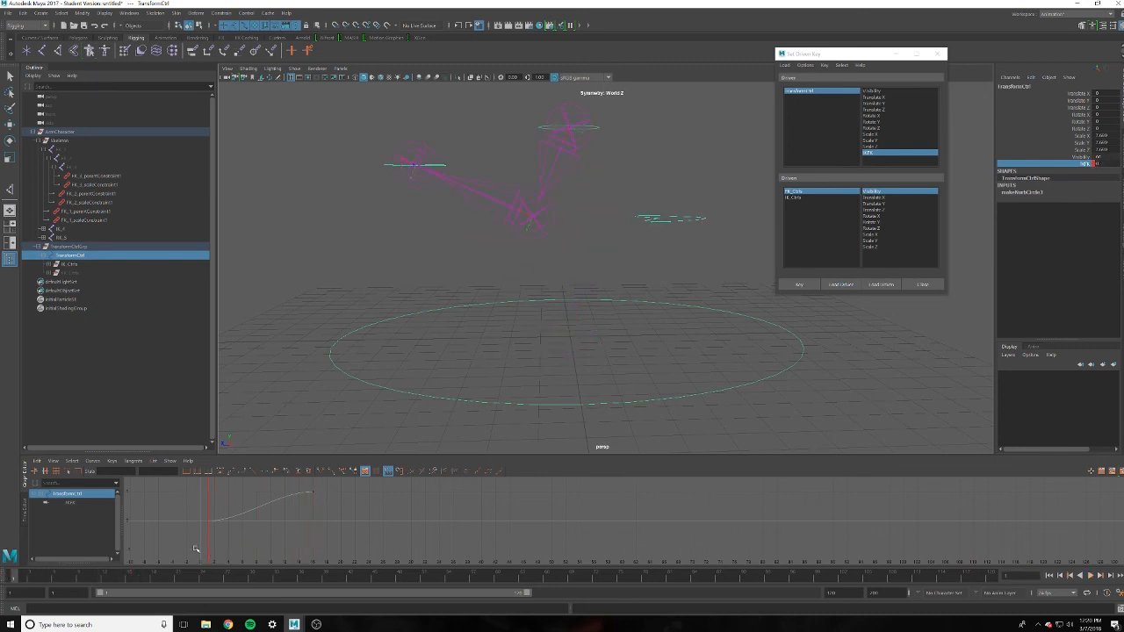